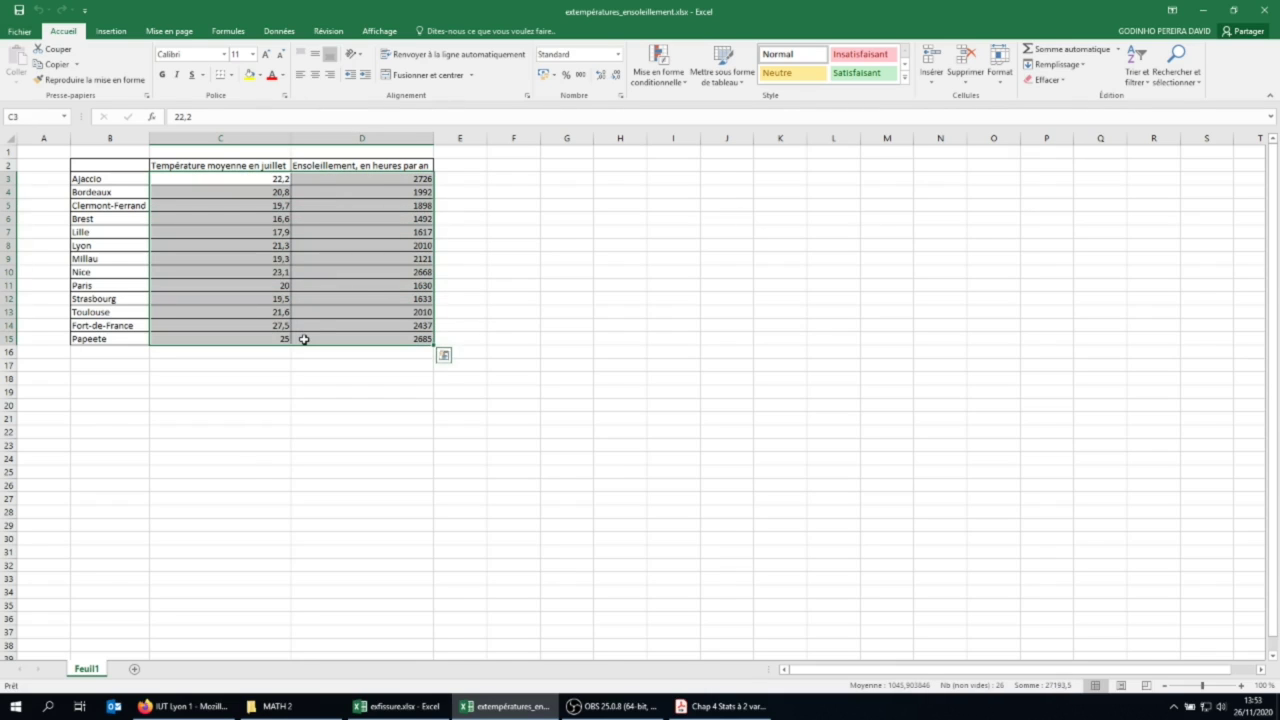
Copy the temperature and sunshine values in C3:D15 to a new sheet, starting at cell B3
key("ctrl+c")
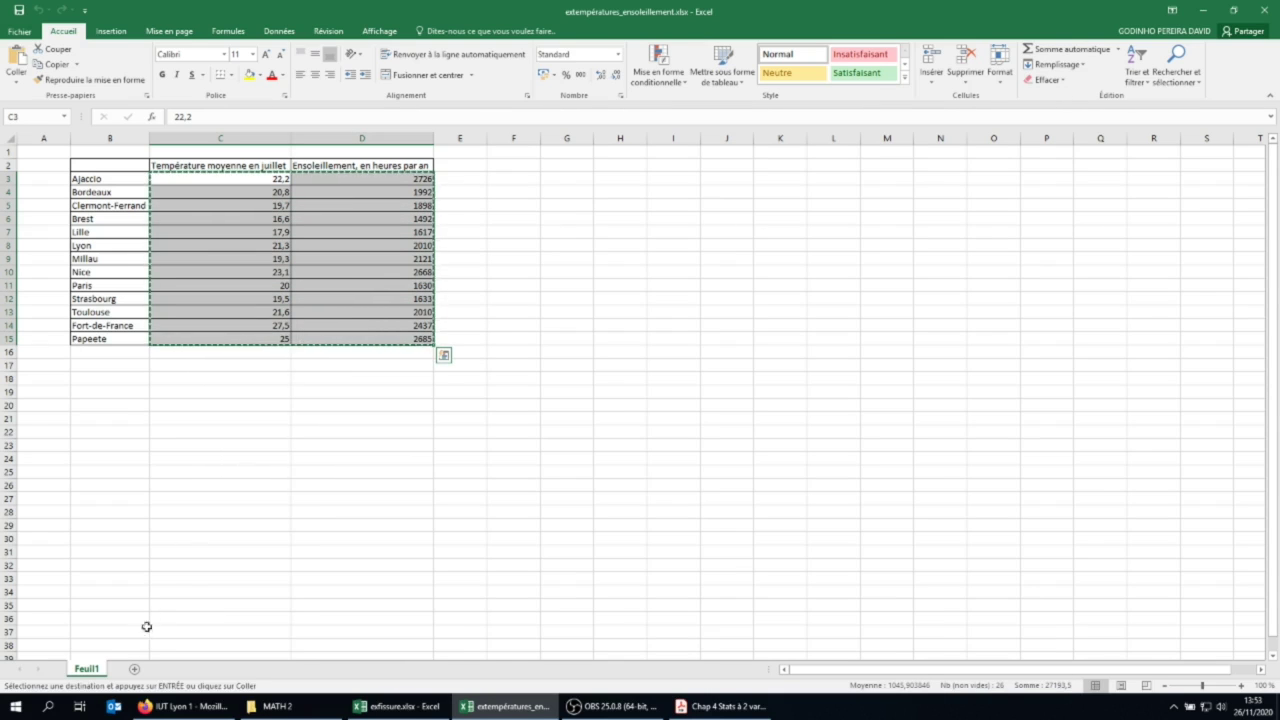
left_click(134, 668)
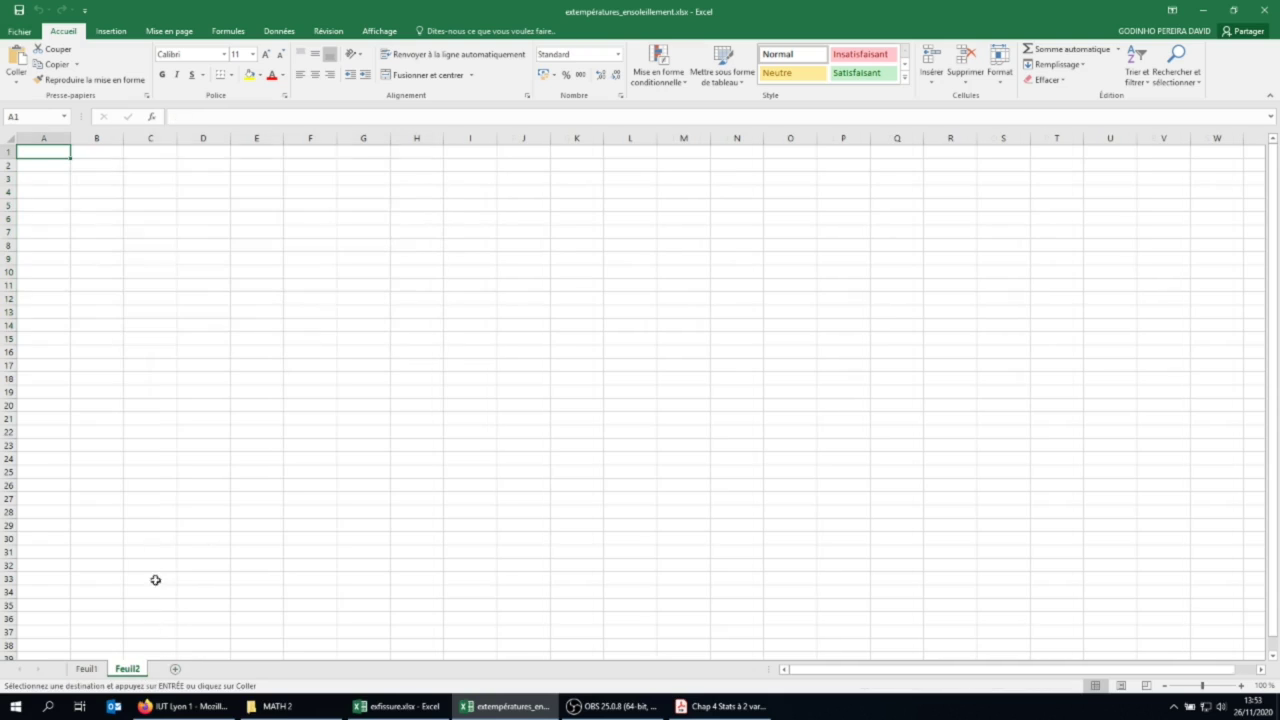
left_click(90, 178)
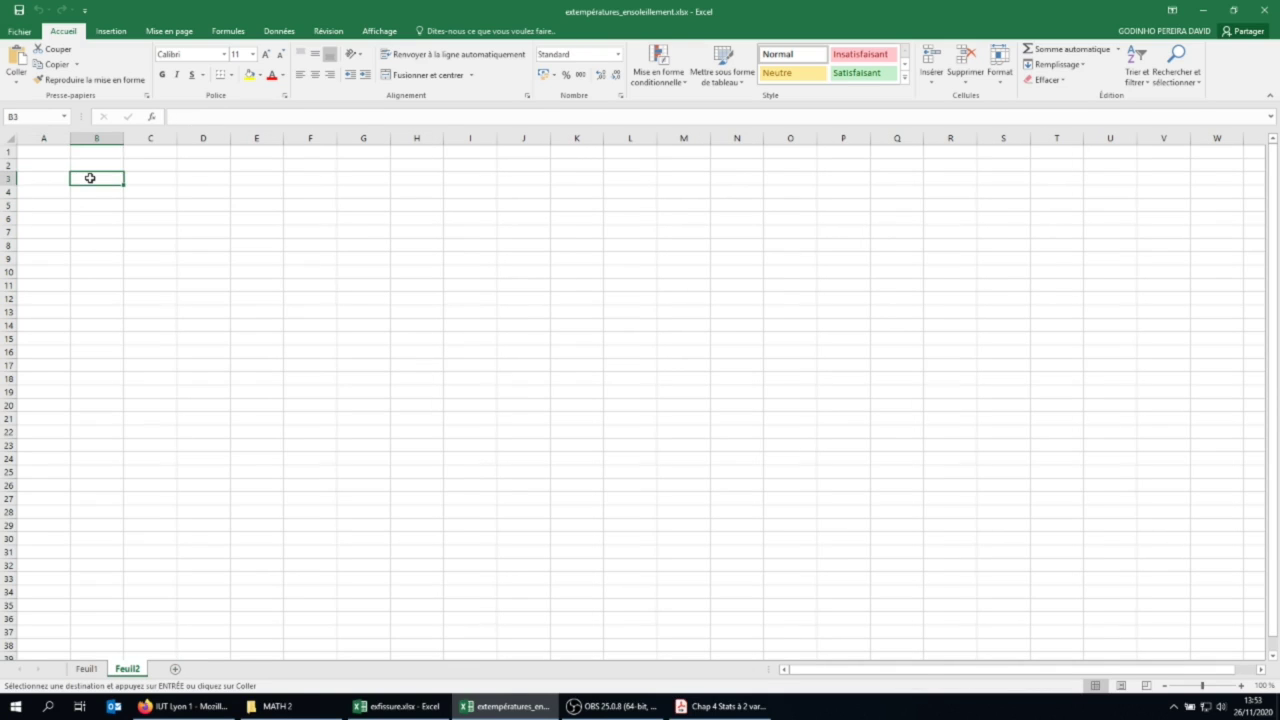
key("ctrl+v")
Add the column headings "X" in B2 and "Y" in C2 above the copied data
left_click(90, 166)
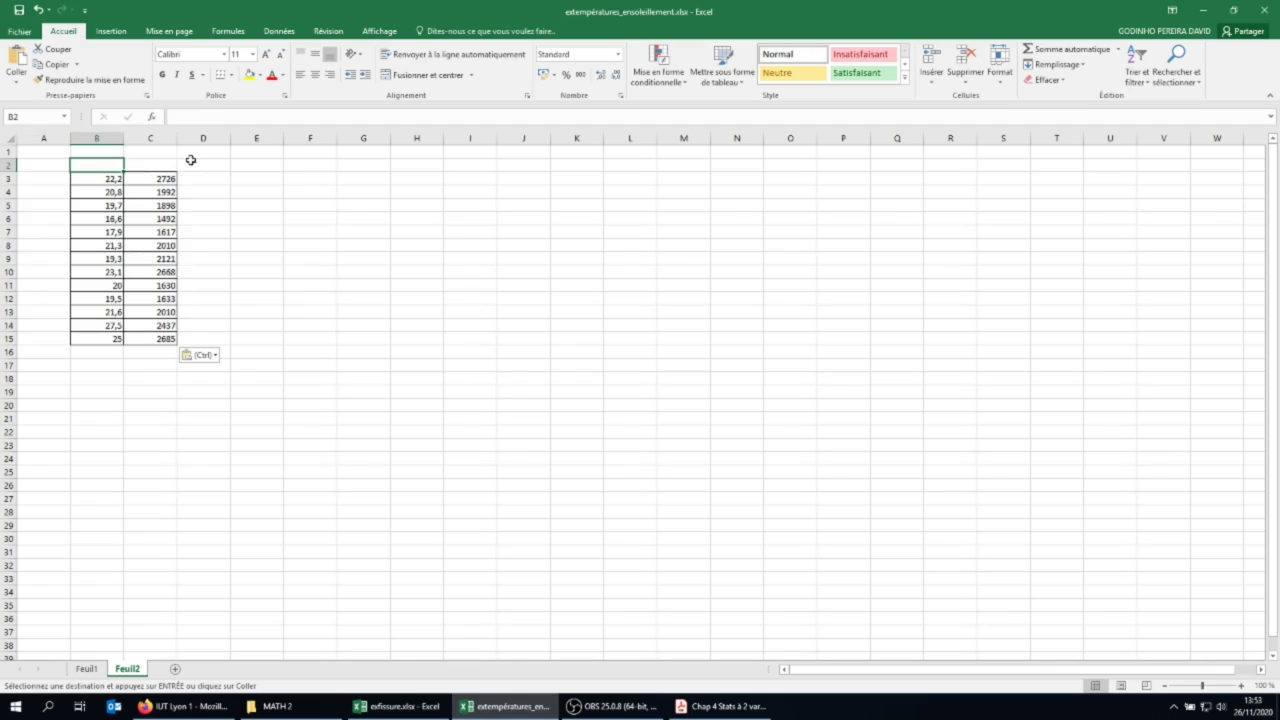
type("X")
key("Tab")
type("Y")
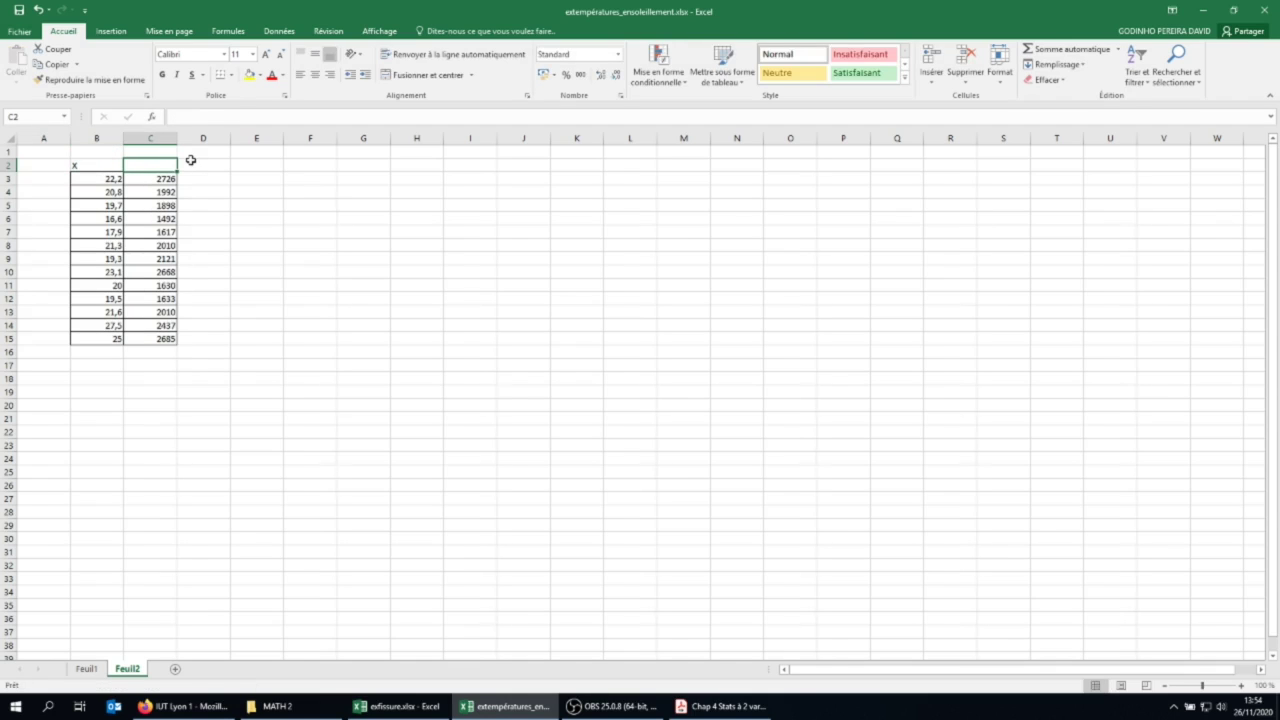
left_click(190, 160)
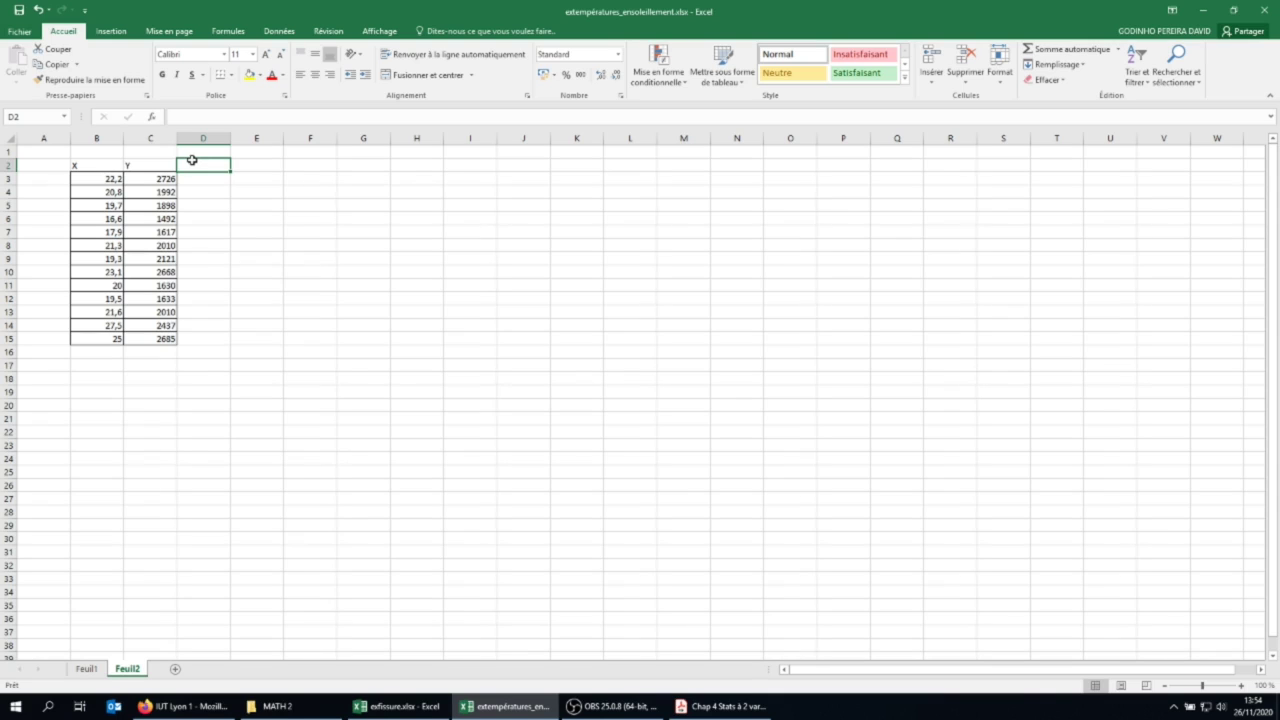
Enter the labels "moyenne deX" in I3 and "moyenne de Y" in I4, and widen column I to fit them
left_click(456, 175)
type("mo")
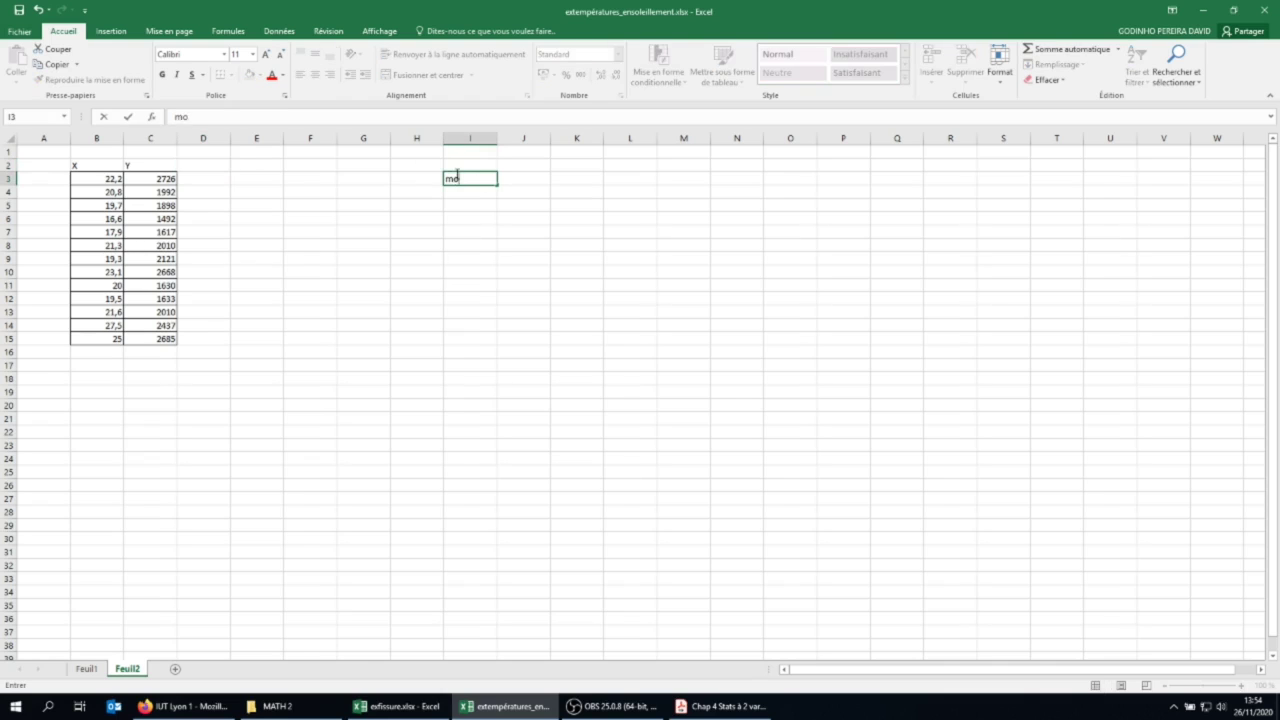
type("yenne deX")
key("Return")
type("moyenne de")
key("BackSpace")
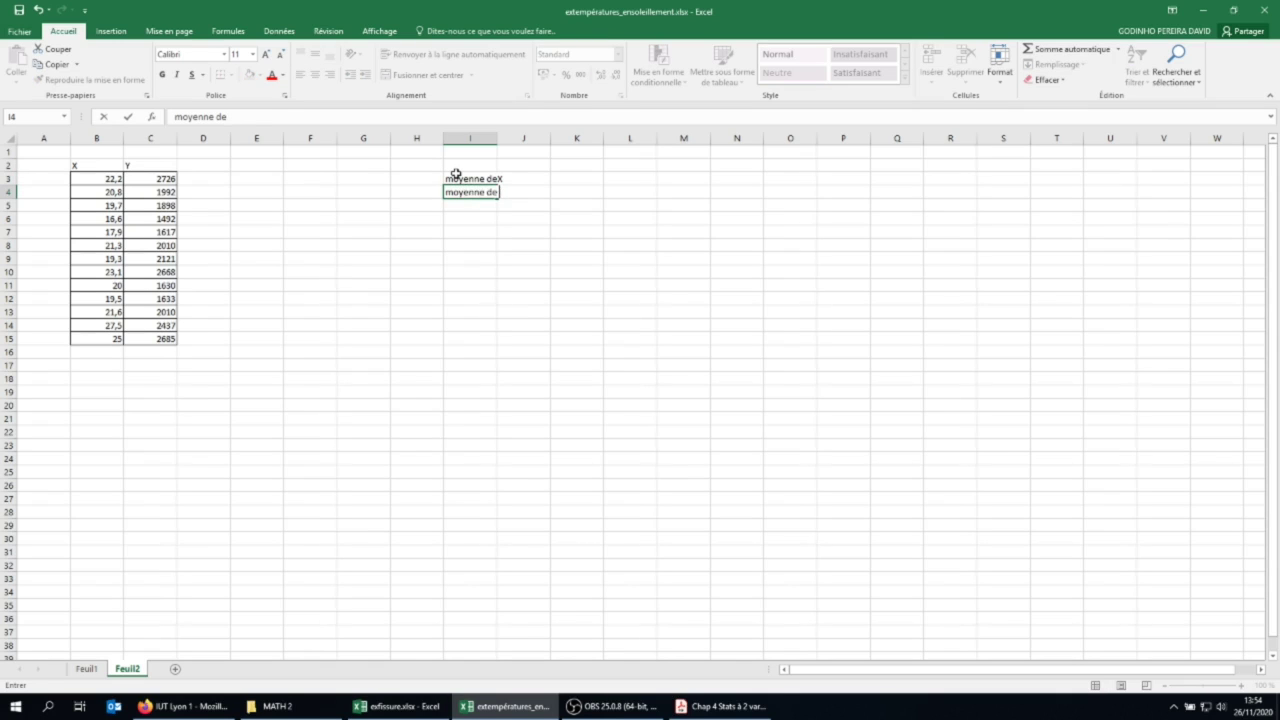
type("Y")
key("Return")
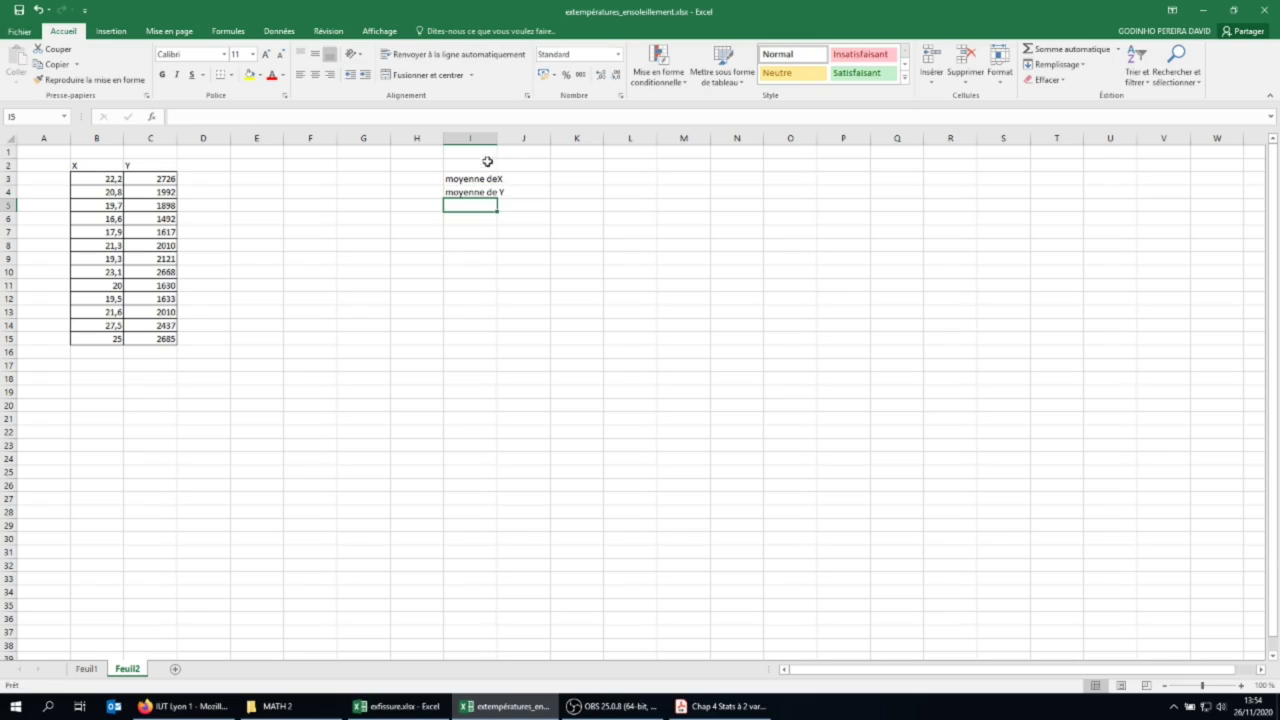
left_click_drag(498, 139, 508, 139)
Compute the mean of X in J3 with the formula =SOMME(B3:B15)/NBVAL(B3:B15)
left_click(540, 179)
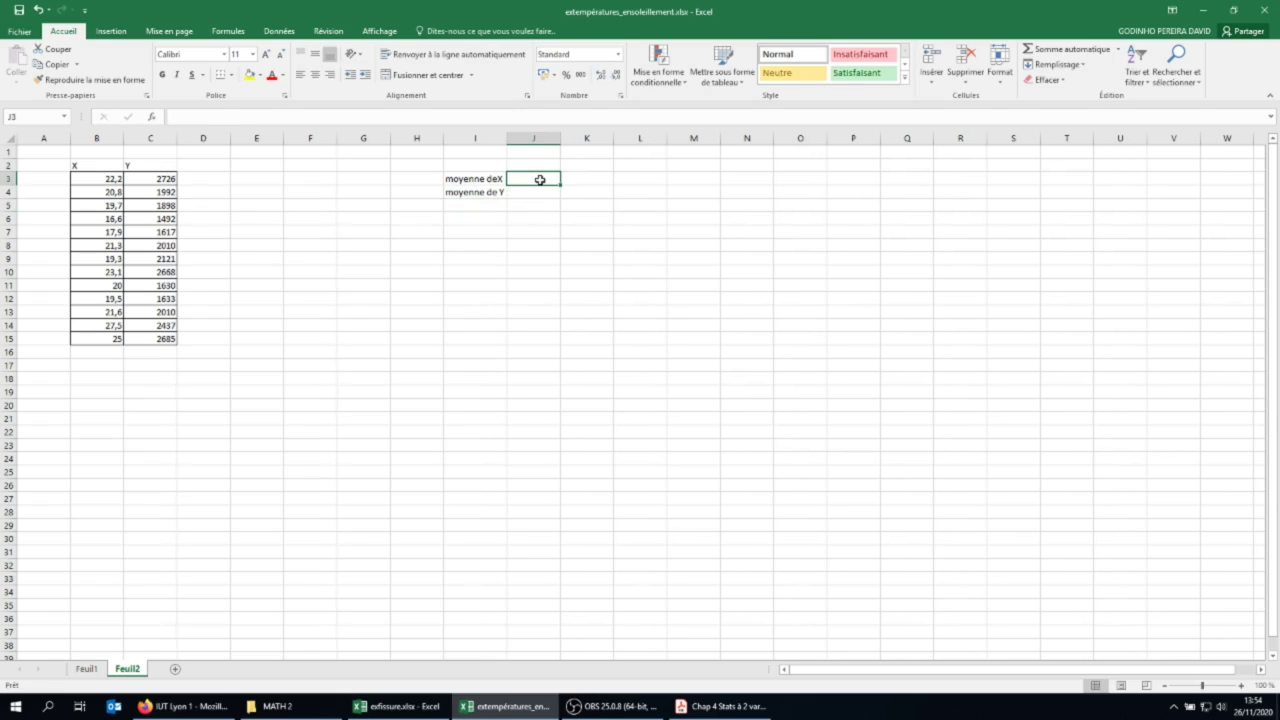
type("=")
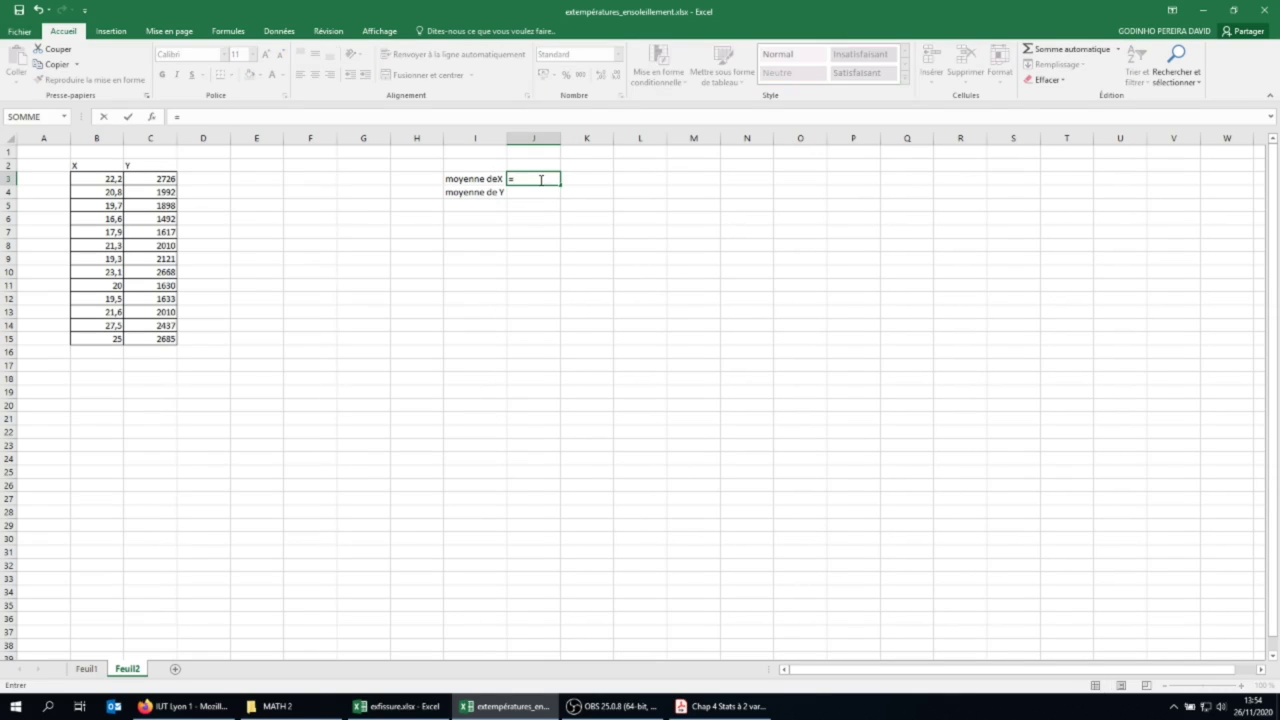
type("mo")
key("BackSpace")
key("BackSpace")
type("somme")
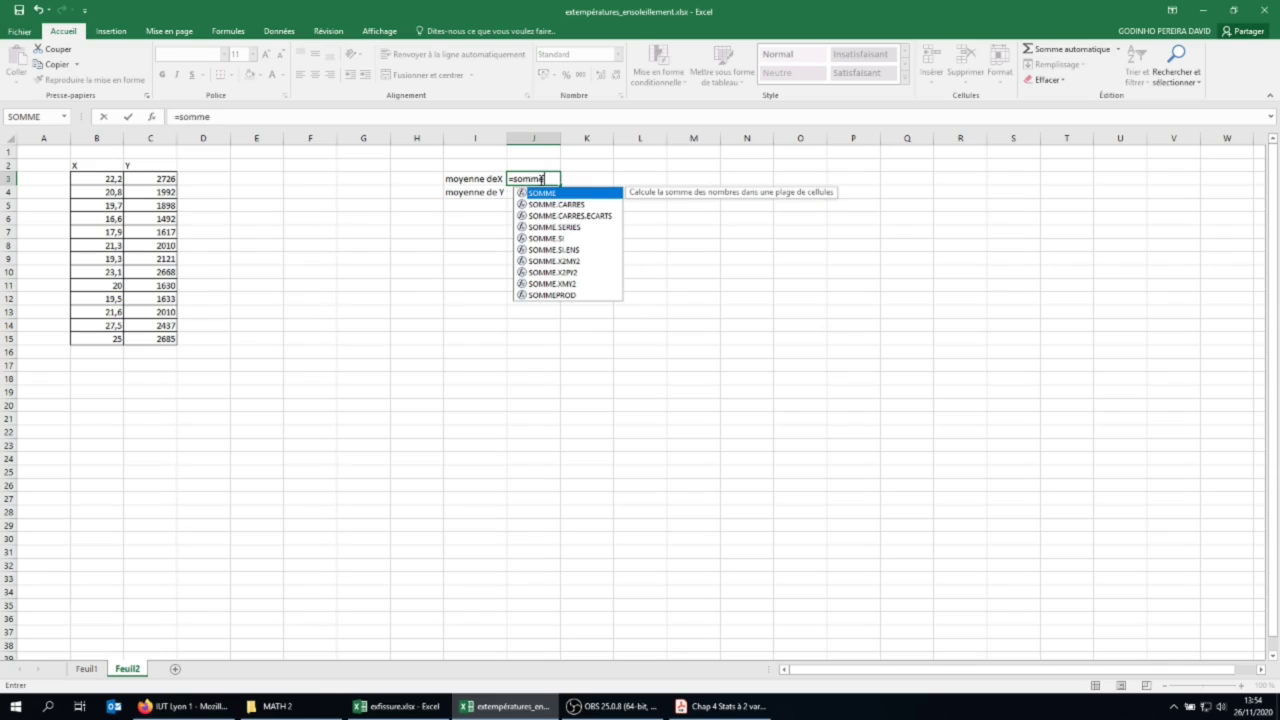
type("(")
left_click(104, 179)
left_click_drag(104, 179, 105, 339)
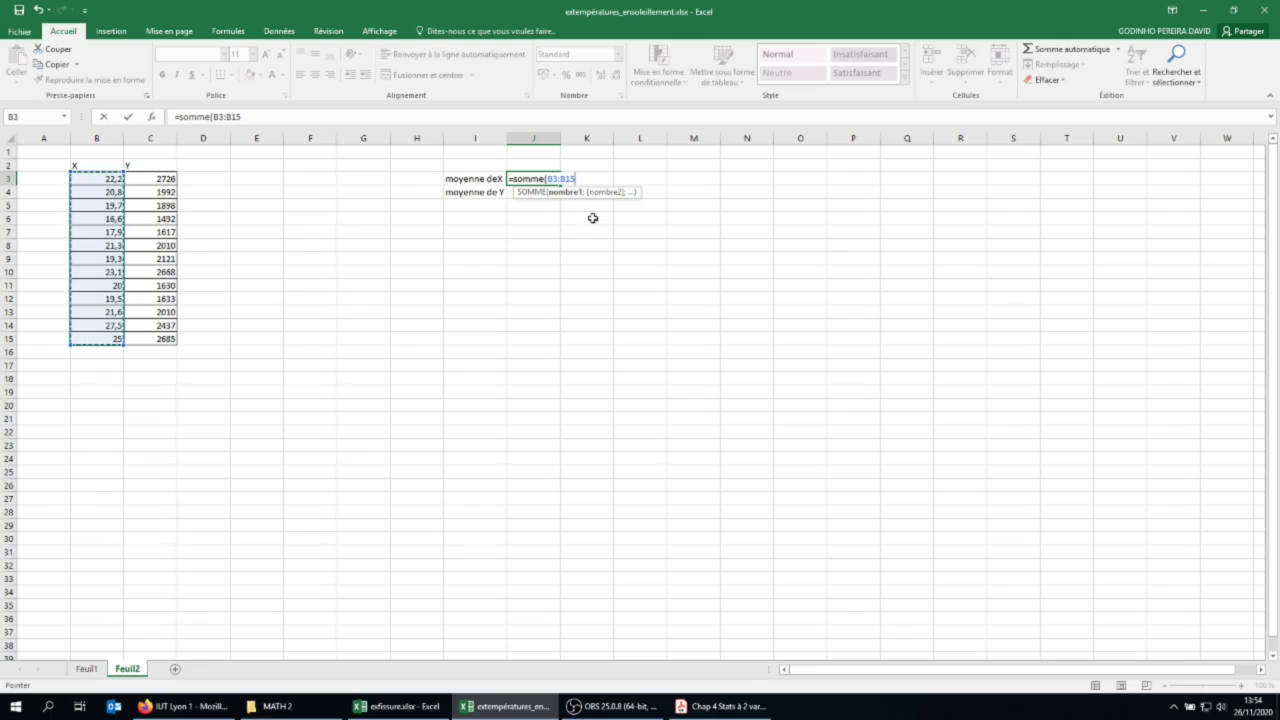
type(")/")
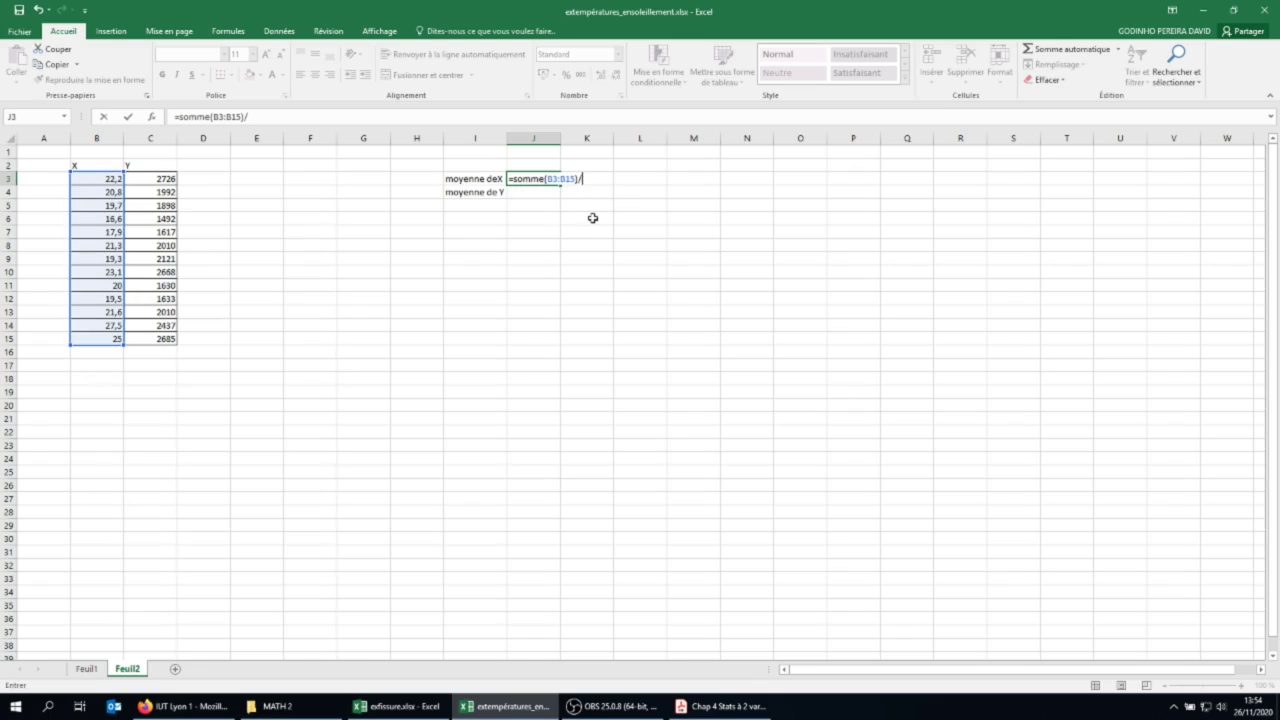
type("nb")
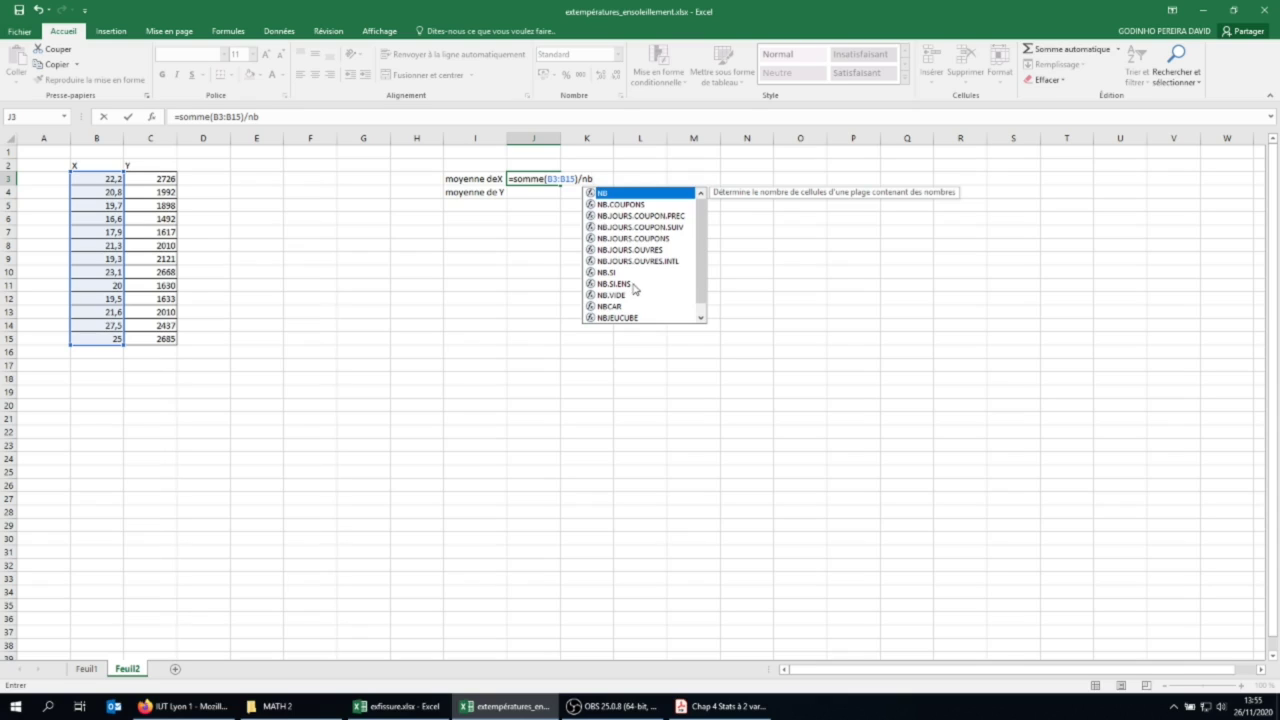
type("v")
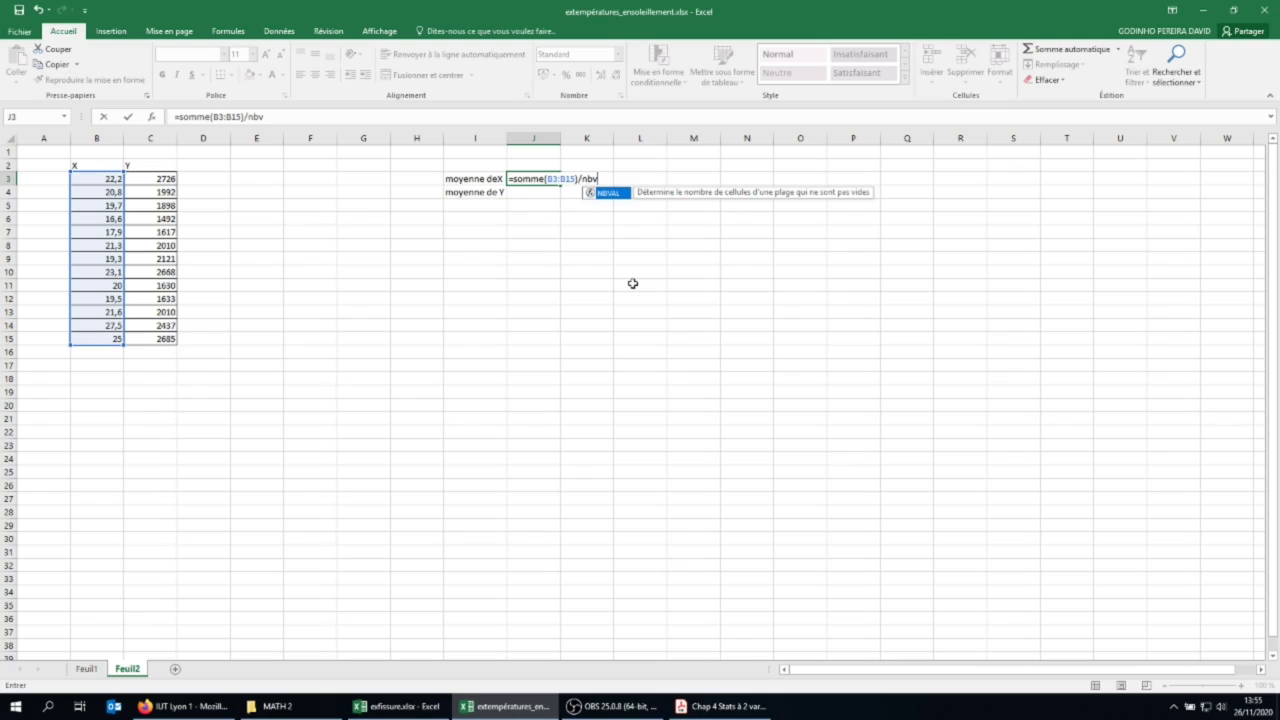
double_click(611, 193)
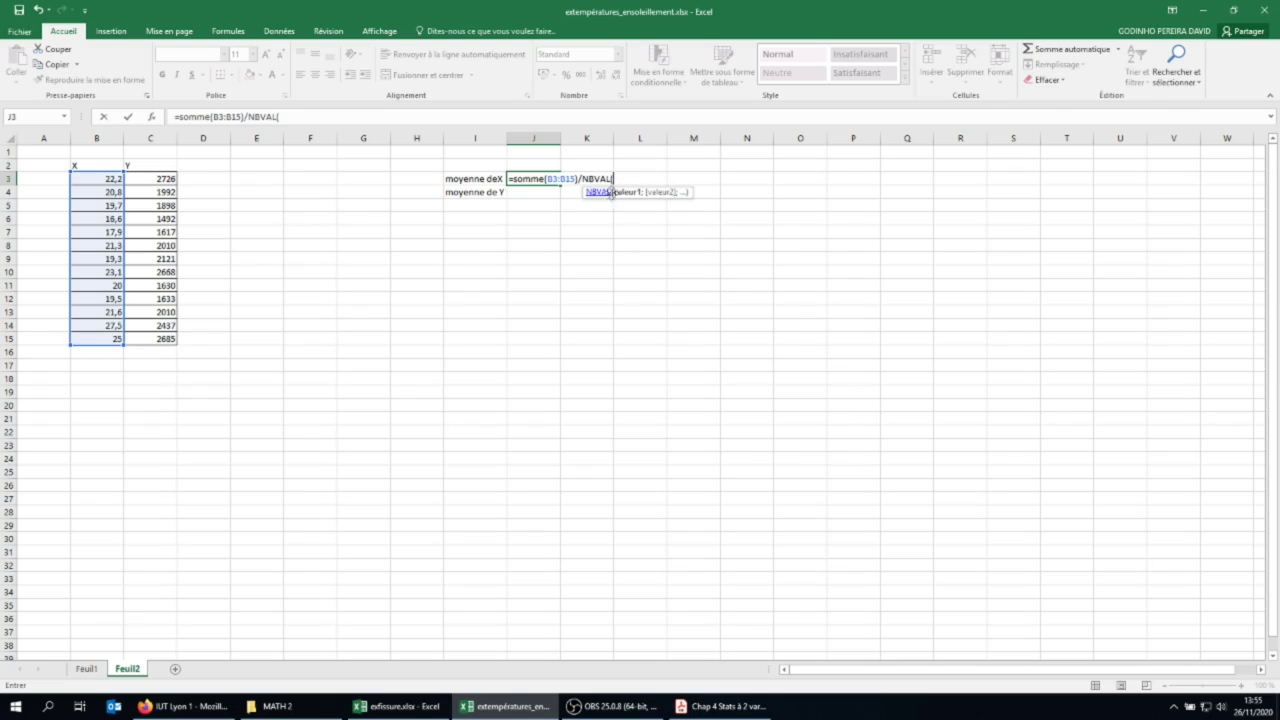
left_click_drag(101, 178, 105, 331)
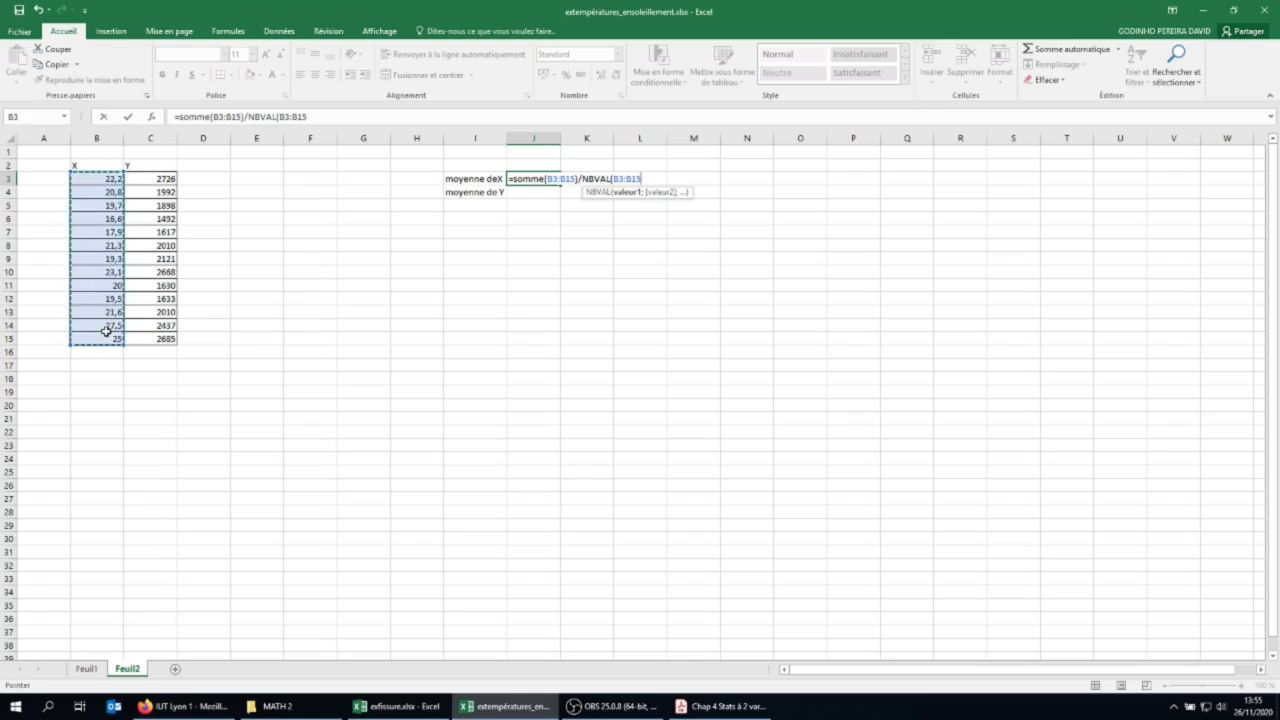
key("Return")
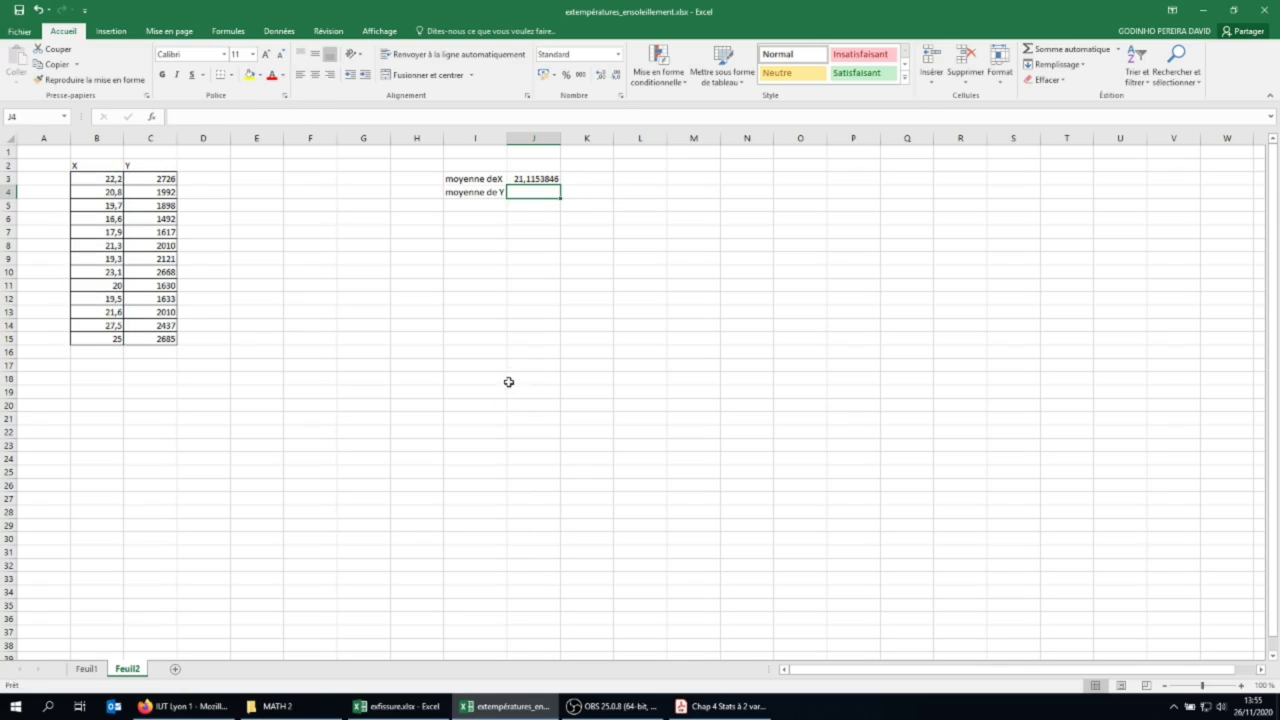
Clear the formula in J3 and move the "moyenne de Y" label from I4 into J3
left_click(475, 190)
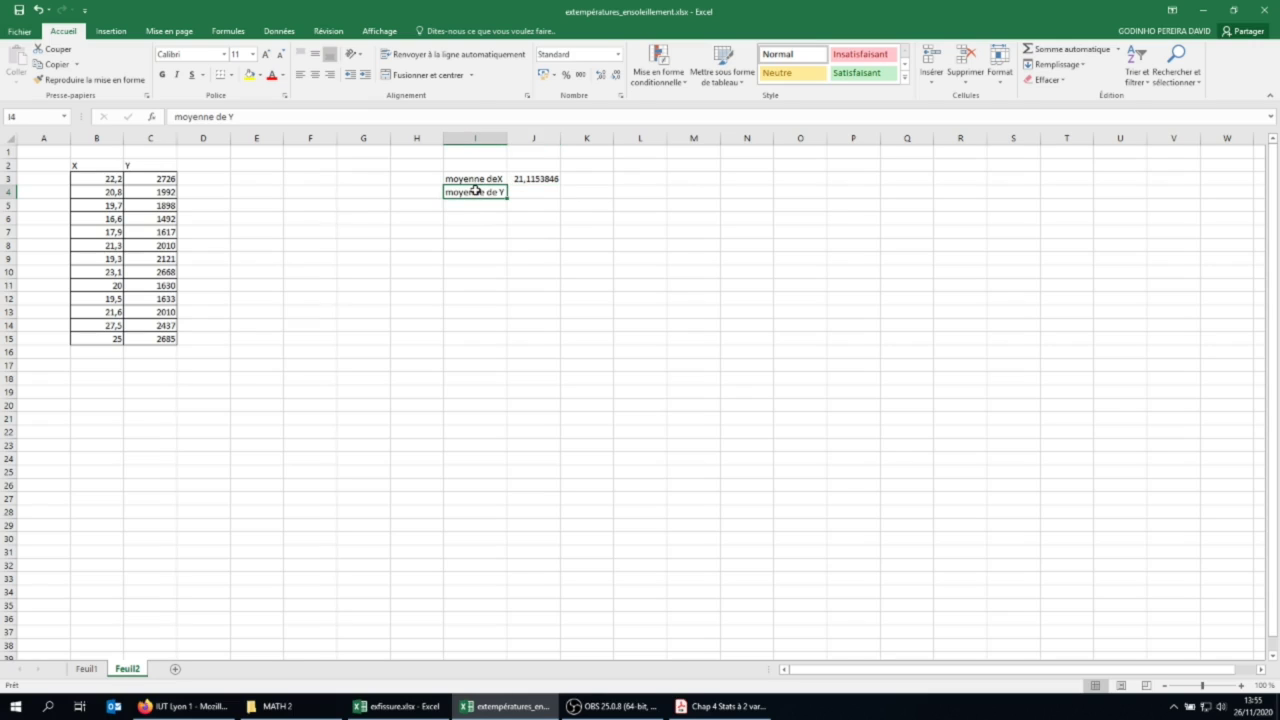
mouse_move(533, 180)
left_mouse_down()
mouse_move(537, 202)
mouse_move(534, 178)
left_mouse_up()
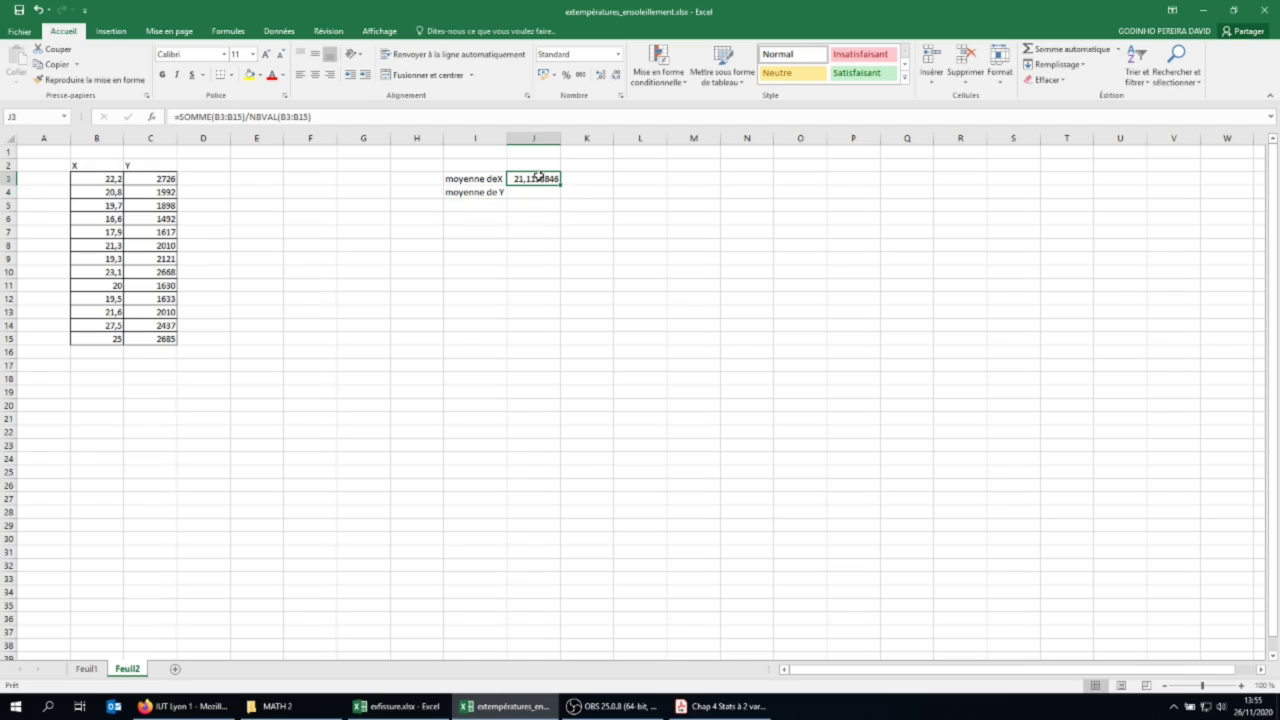
key("Delete")
left_click(481, 194)
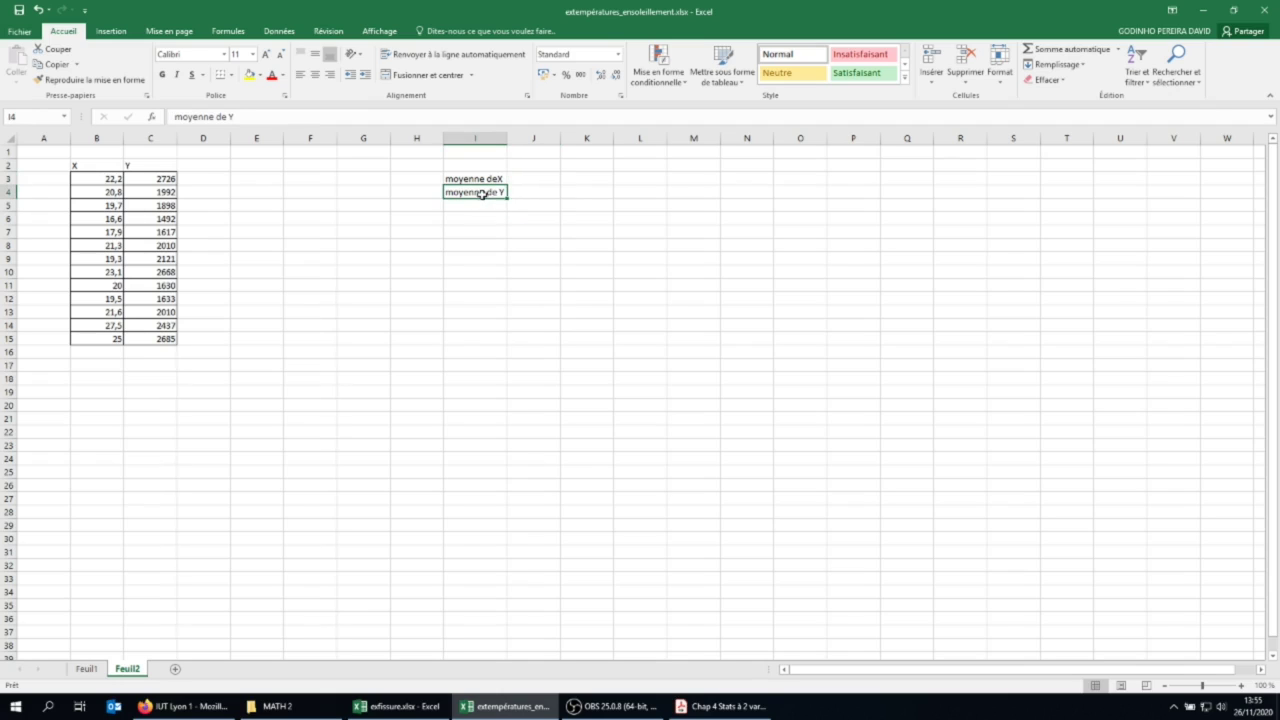
mouse_move(482, 194)
left_mouse_down()
mouse_move(543, 180)
mouse_move(493, 203)
left_mouse_up()
Compute the mean of X in I4 with the formula =SOMME(B3:B15)/NBVAL(B3:B15)
type("=m")
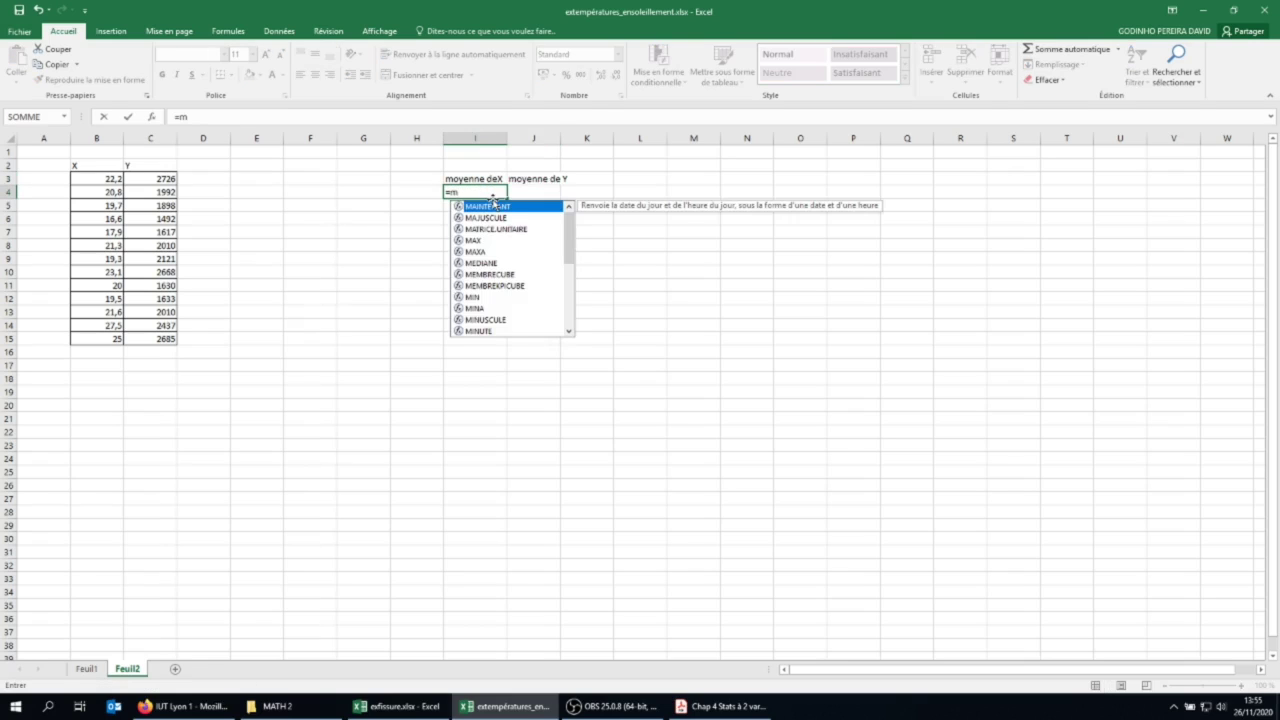
key("BackSpace")
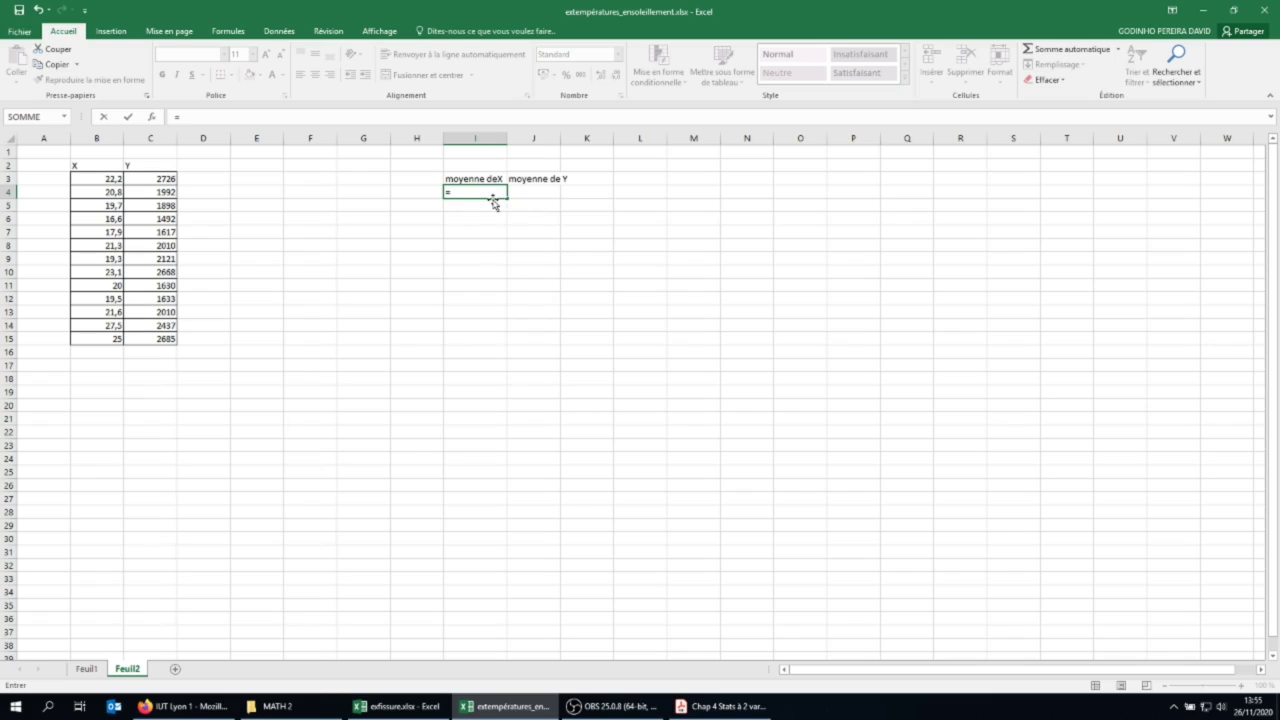
type("somme")
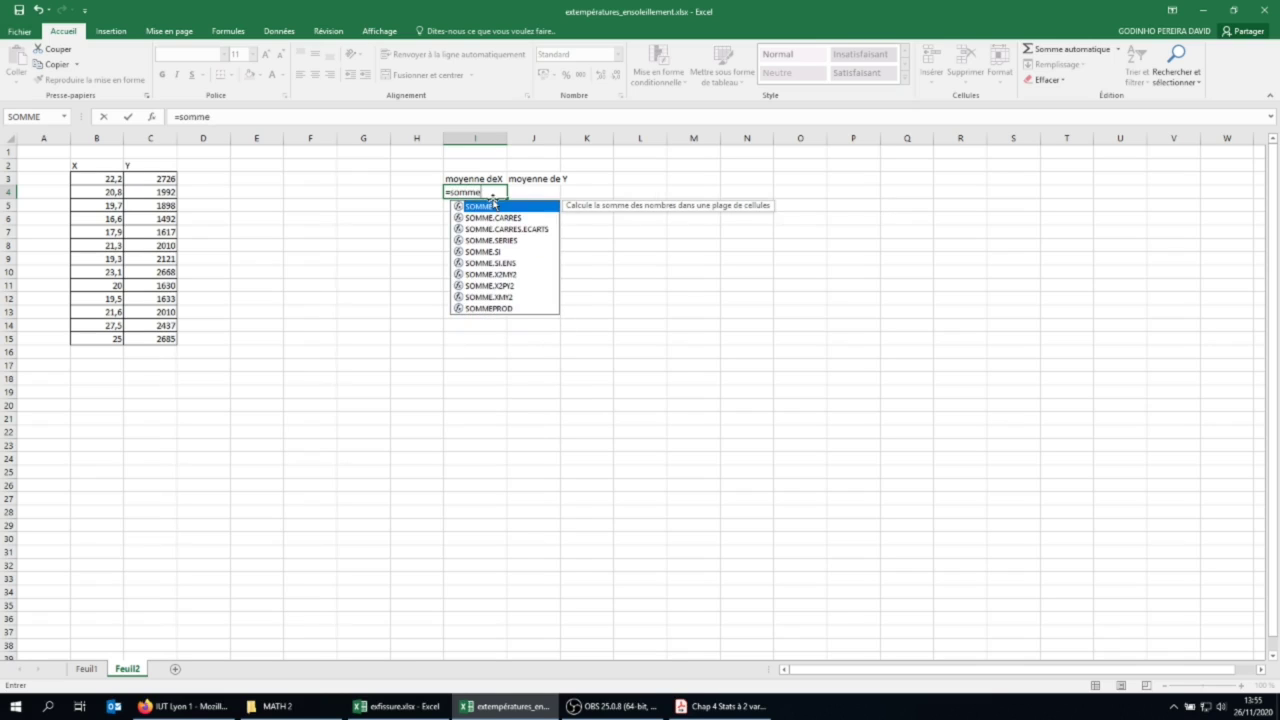
type("(")
left_click_drag(112, 182, 95, 338)
type(")")
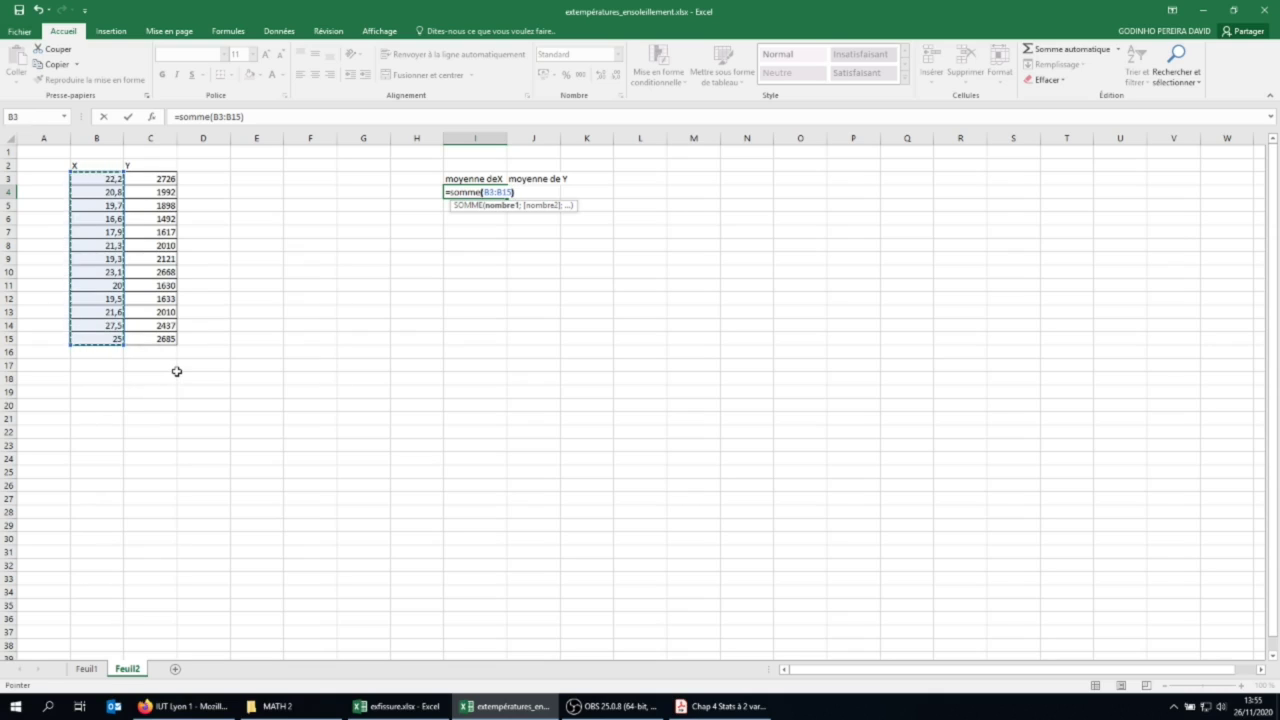
type("/nbva")
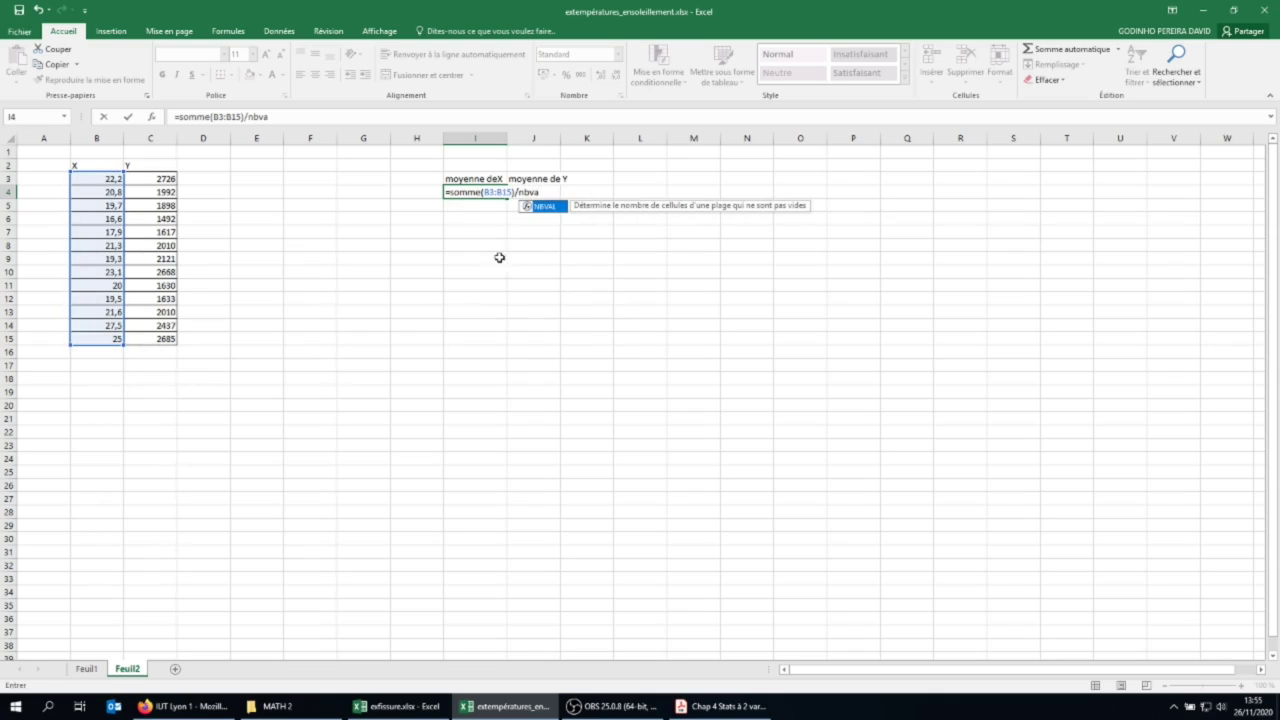
double_click(541, 207)
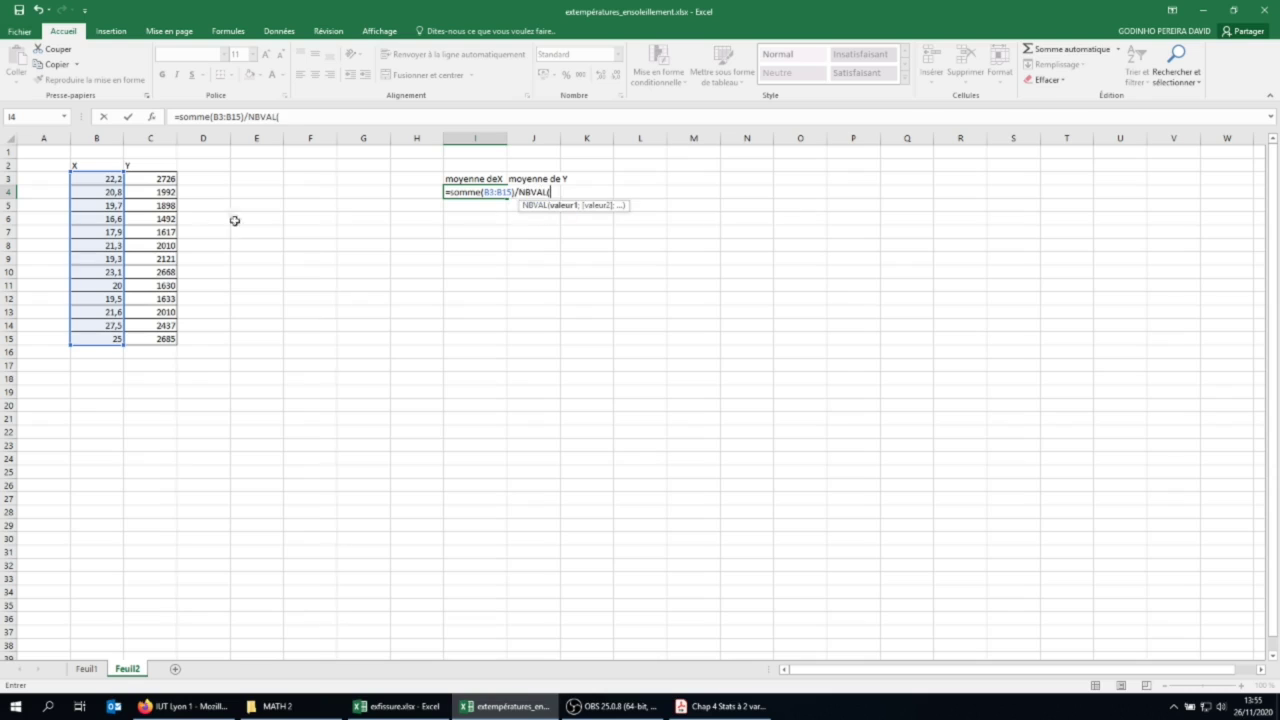
left_click_drag(109, 180, 110, 338)
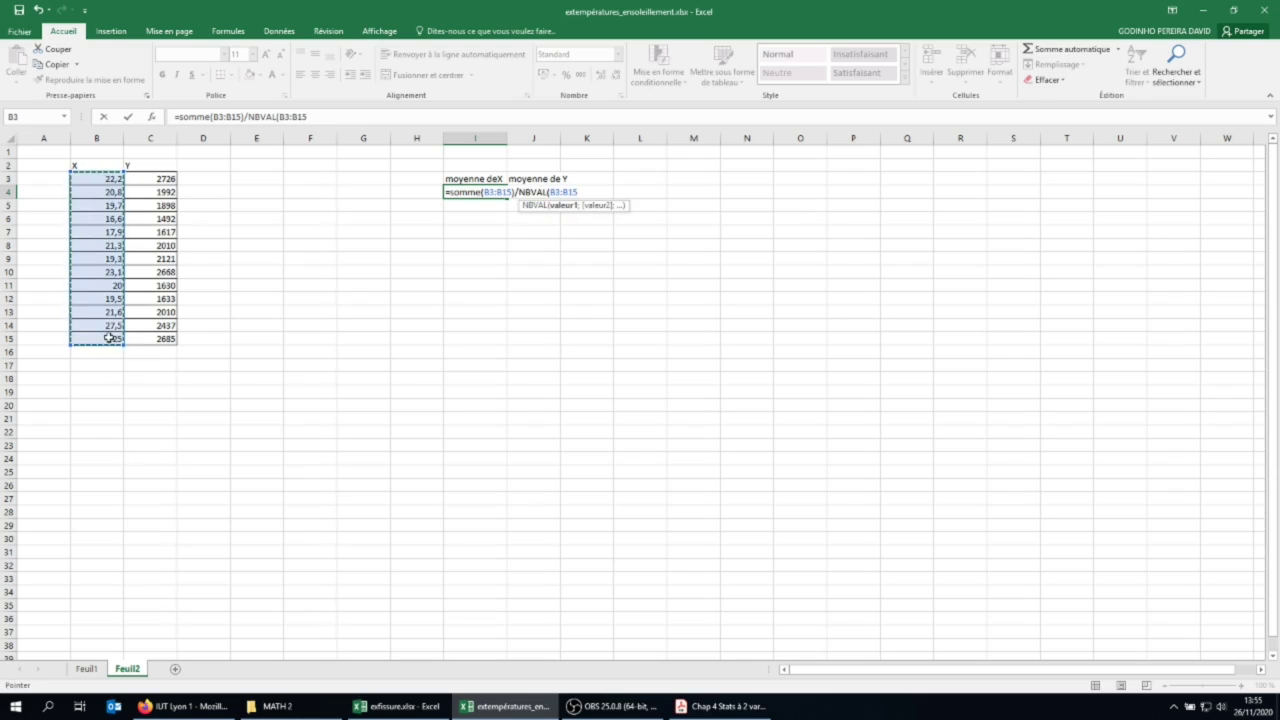
key("Return")
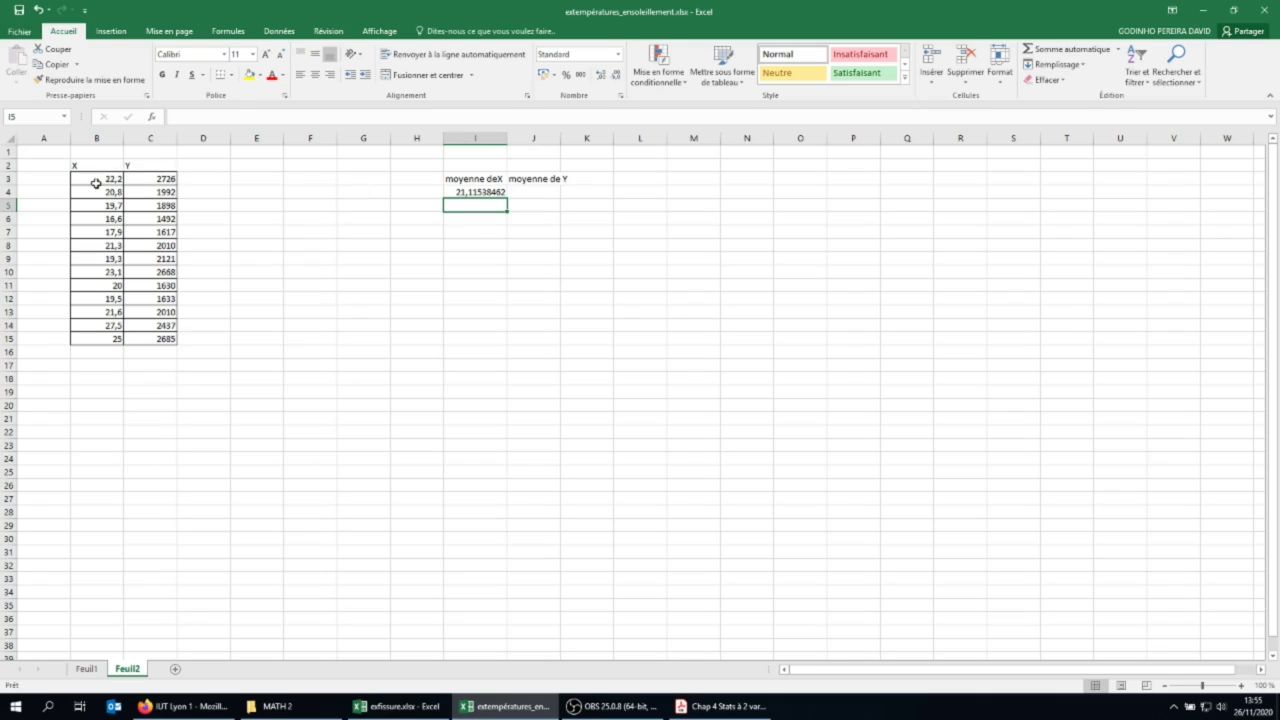
Fill the mean formula from I4 across to J4 for Y and autofit column J's width
left_click(483, 196)
left_click_drag(507, 198, 552, 196)
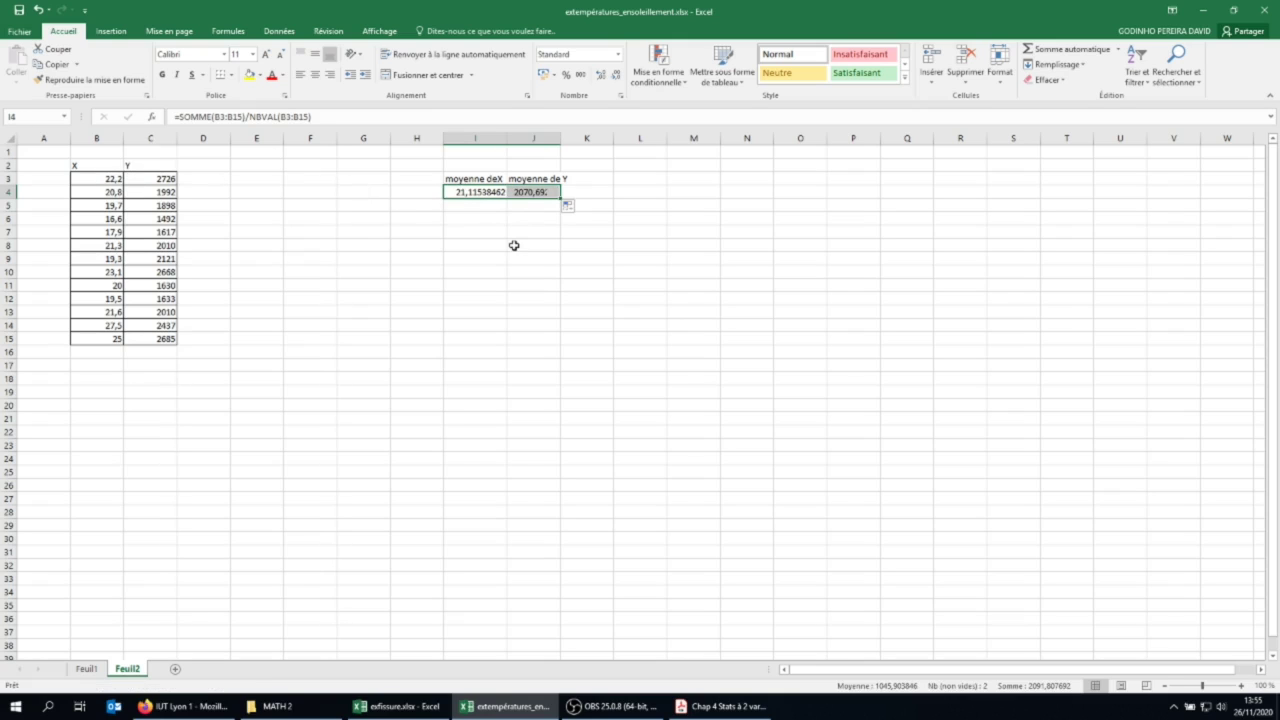
double_click(560, 135)
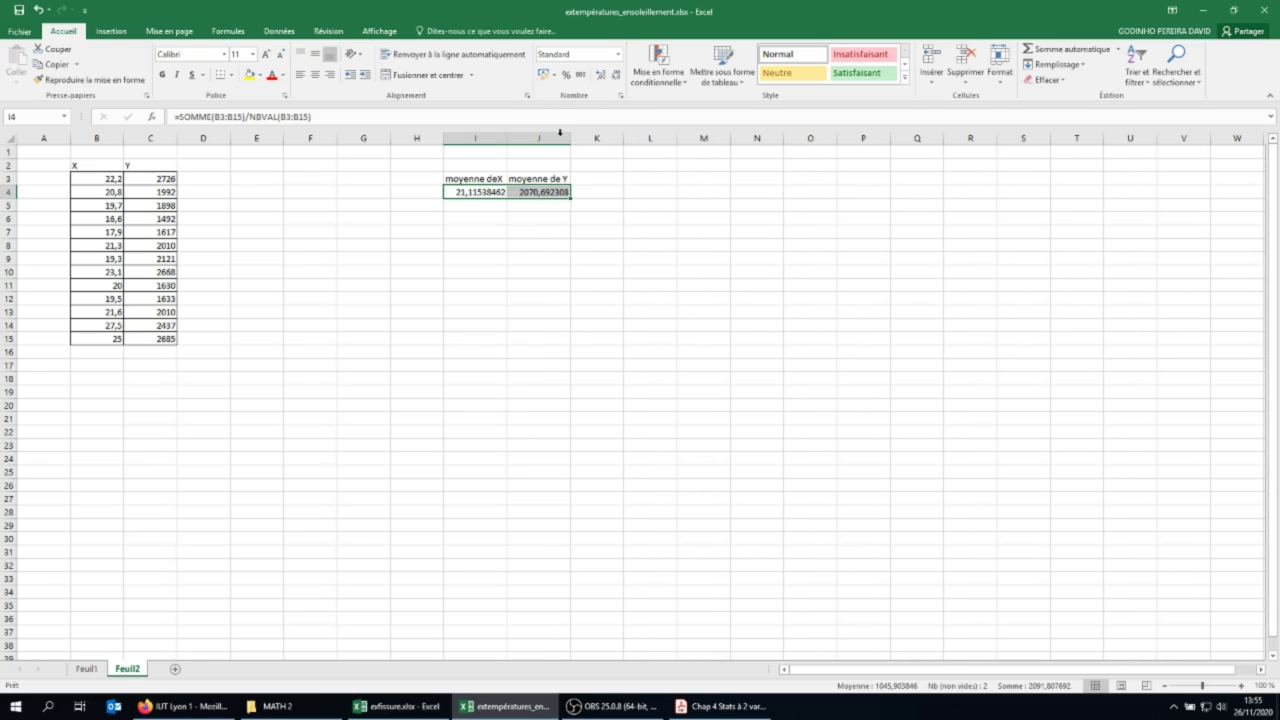
left_click(515, 246)
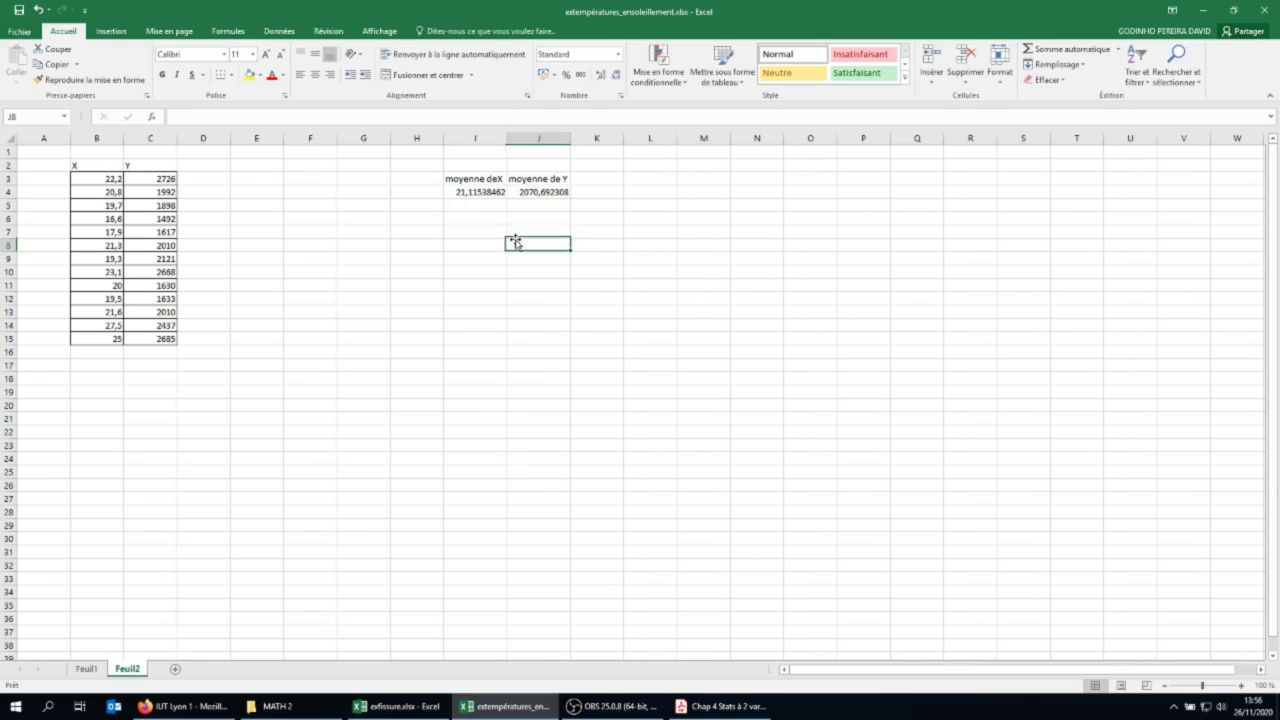
Enter the label "cov(X,Y)" in K3, beside the two mean labels
left_click(589, 178)
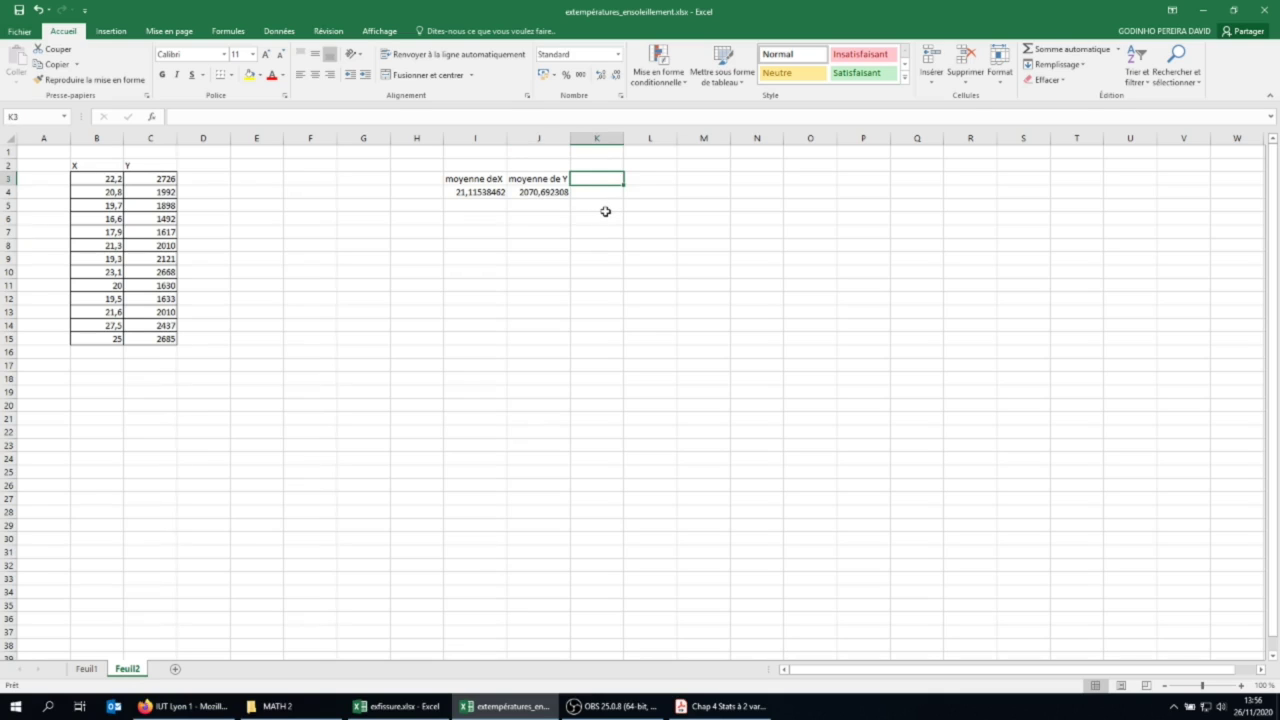
type("covarian")
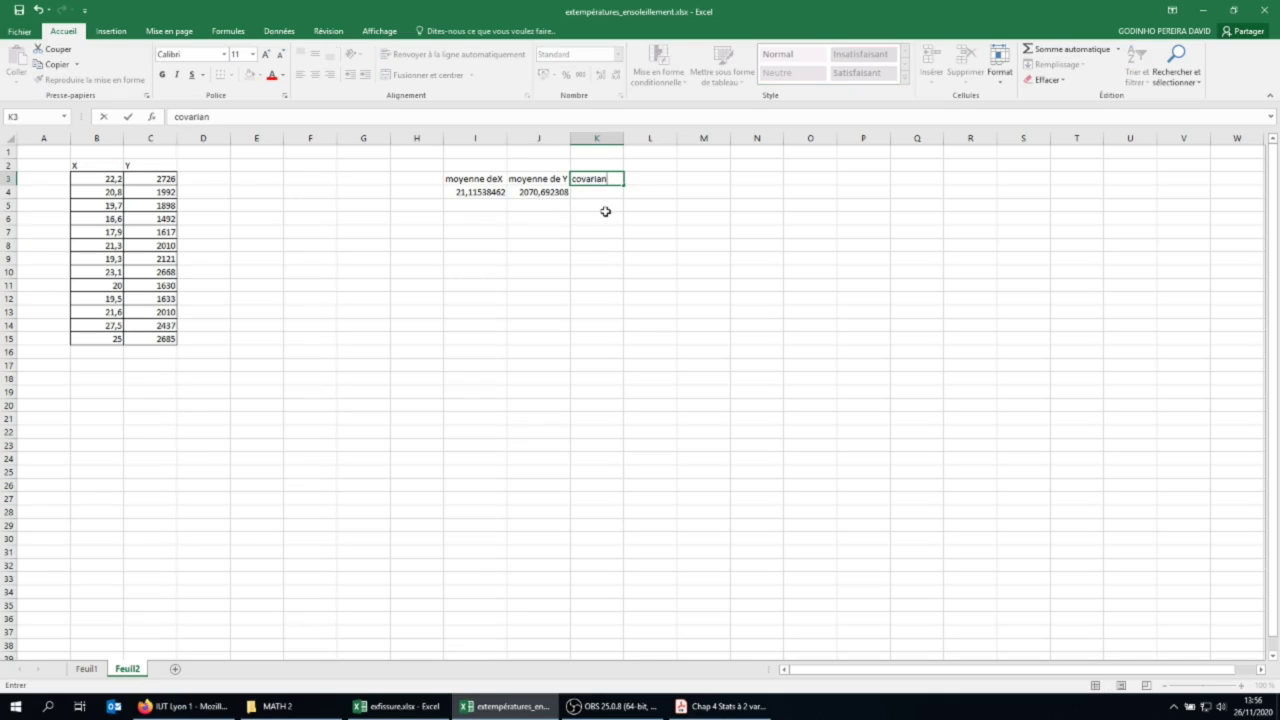
key("BackSpace")
key("BackSpace")
key("BackSpace")
key("BackSpace")
key("BackSpace")
type("(X,Y)")
key("Return")
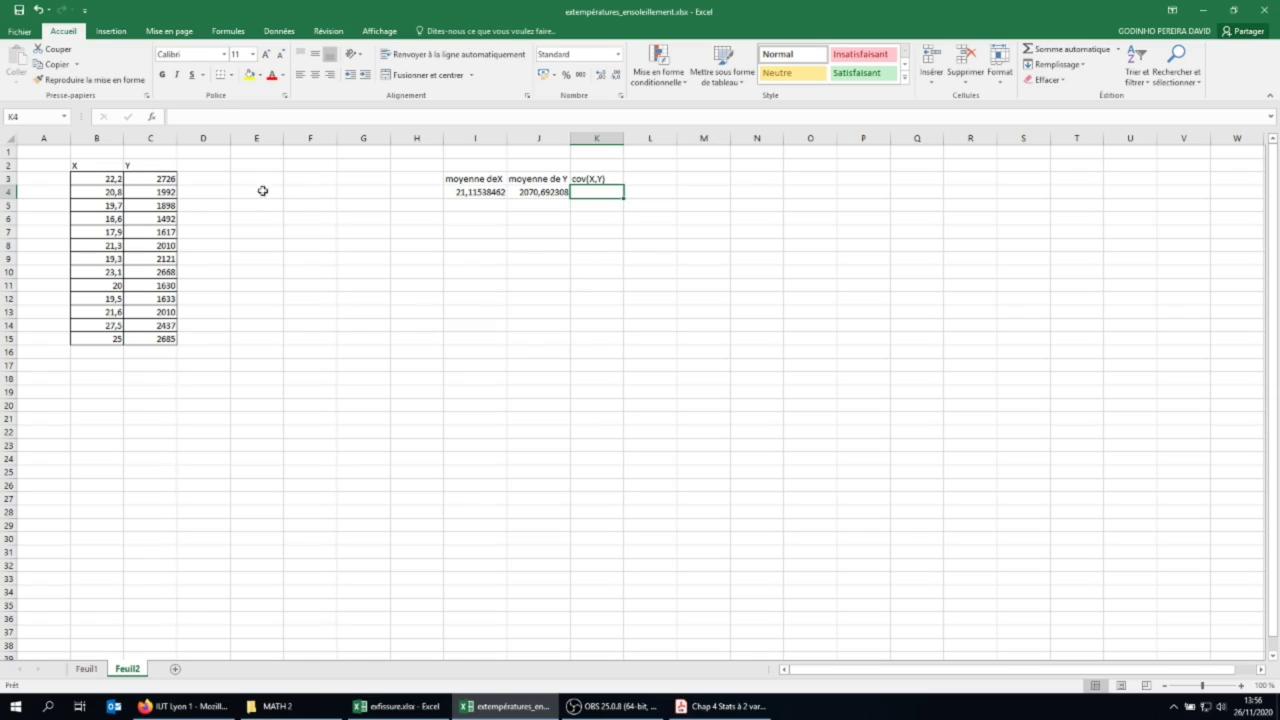
Enter the heading "x_i*y_i" in D2 for the column of products
left_click(203, 166)
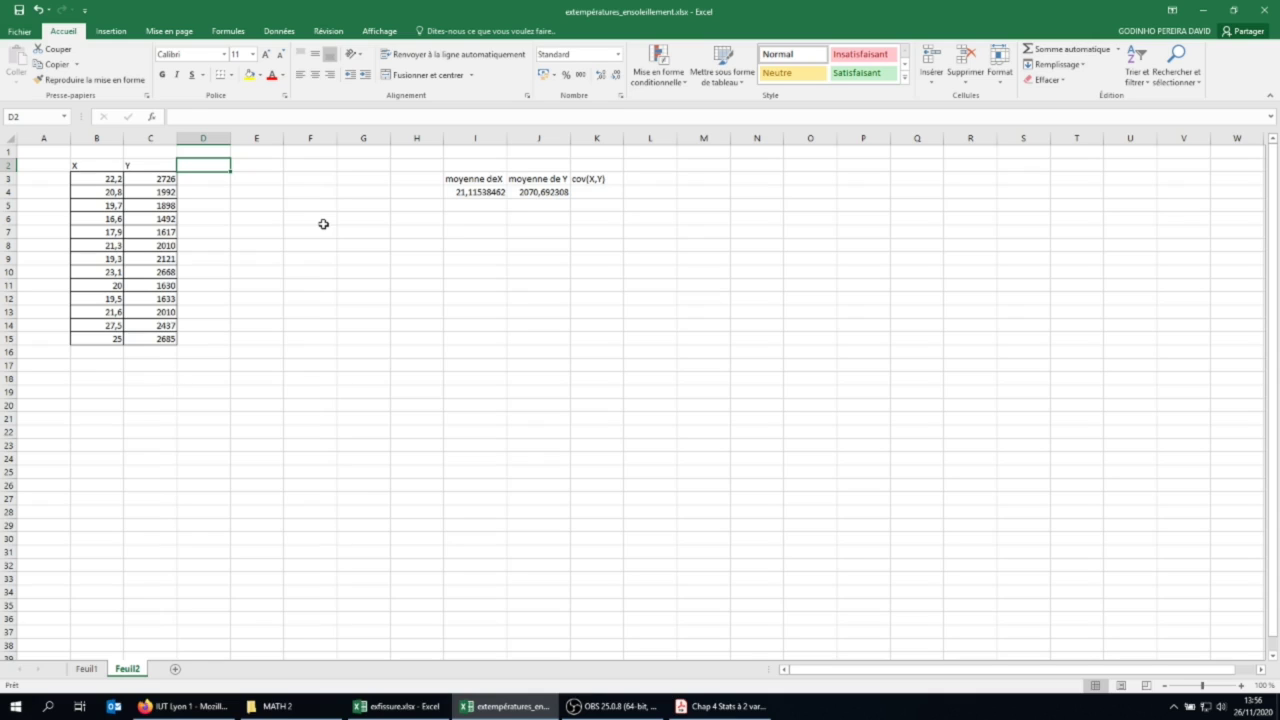
type("xi")
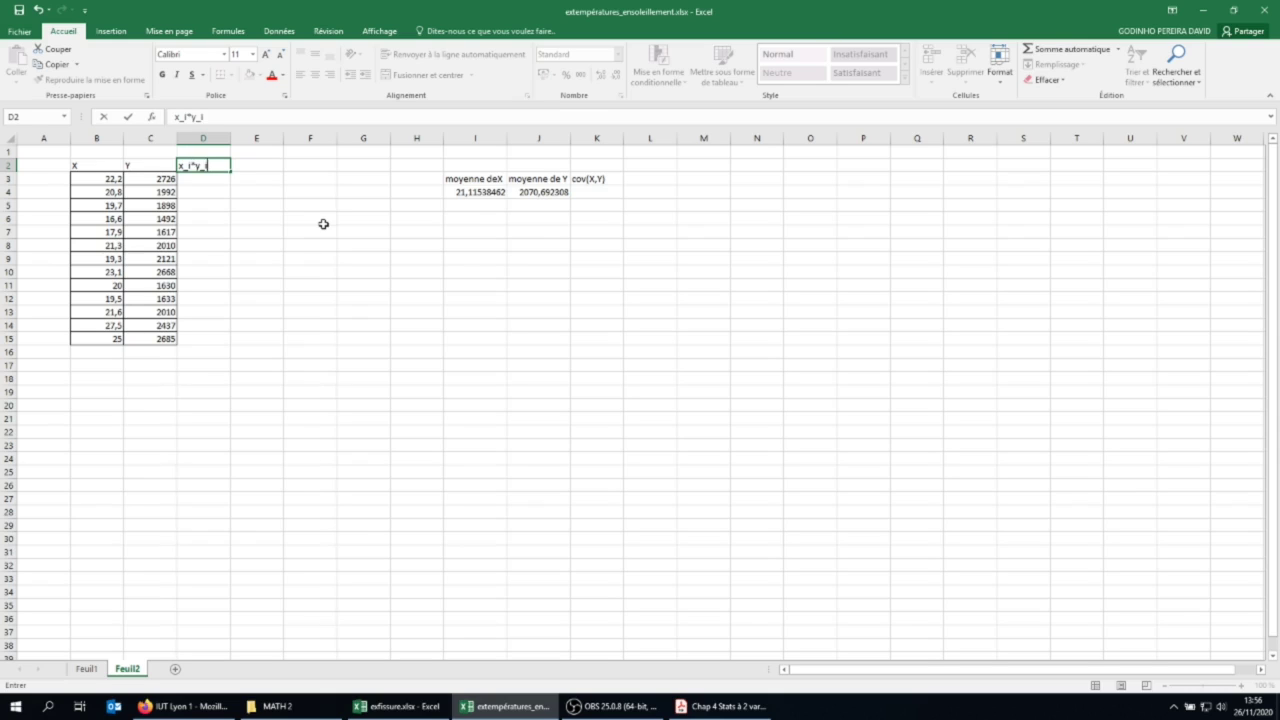
key("Return")
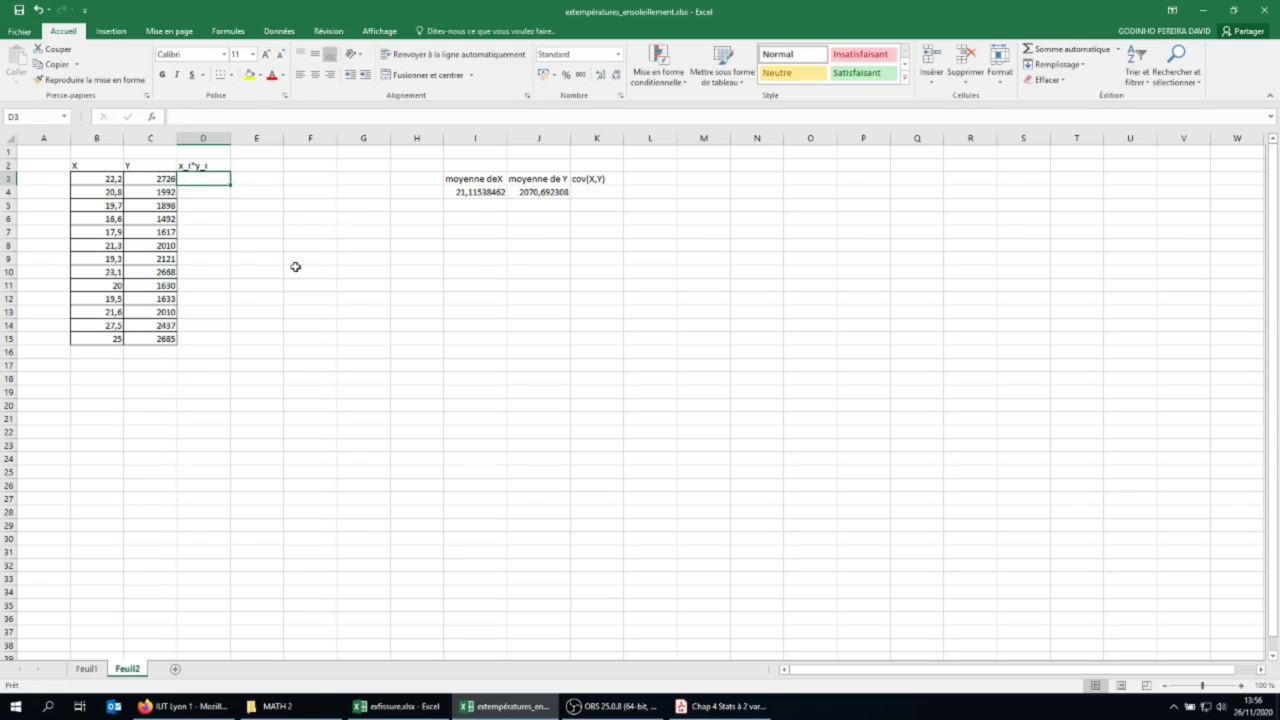
Compute the product of X and Y in D3 with =B3*C3 and fill the formula down to D15
type("=")
left_click(97, 179)
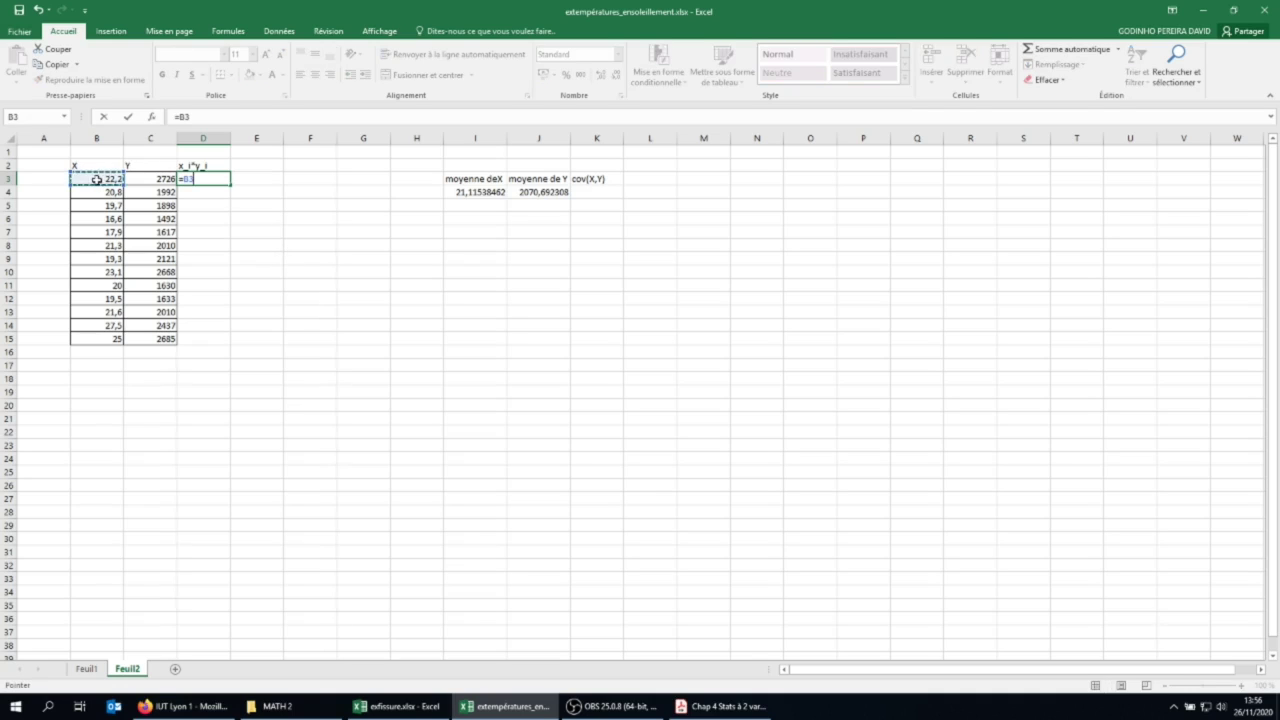
type("*")
left_click(152, 179)
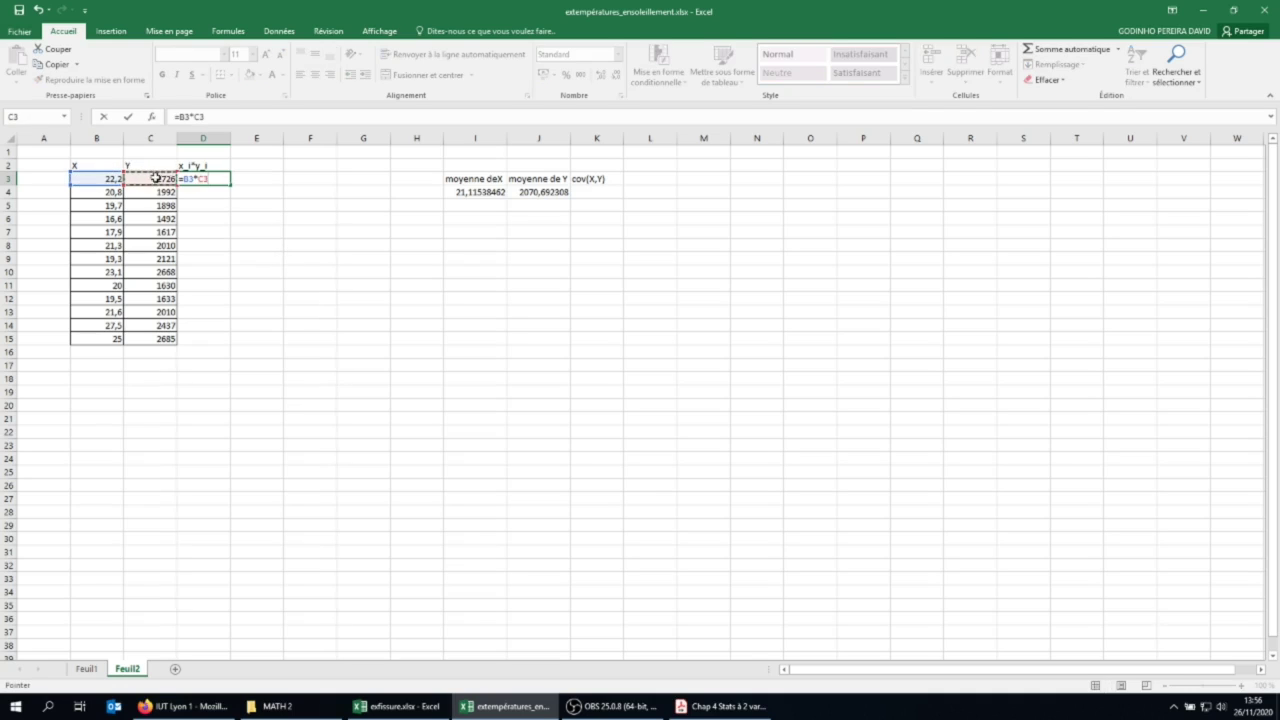
key("Return")
left_click(201, 178)
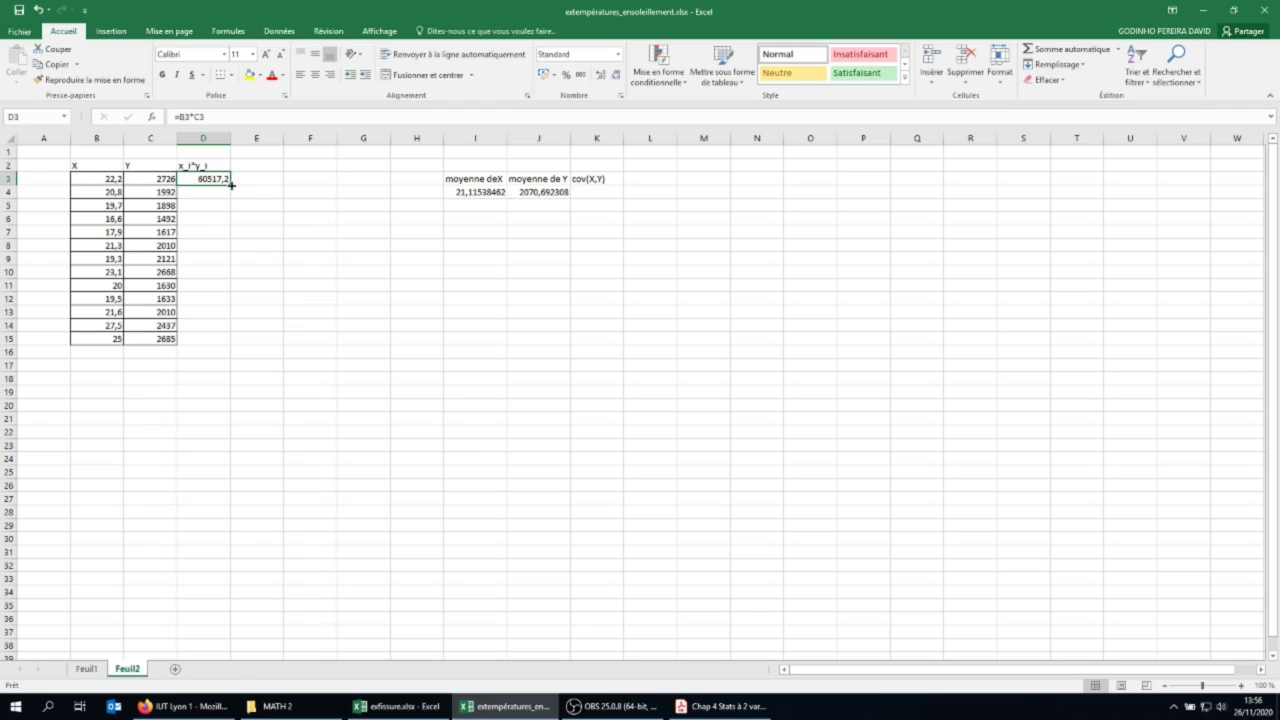
left_click_drag(230, 195, 222, 341)
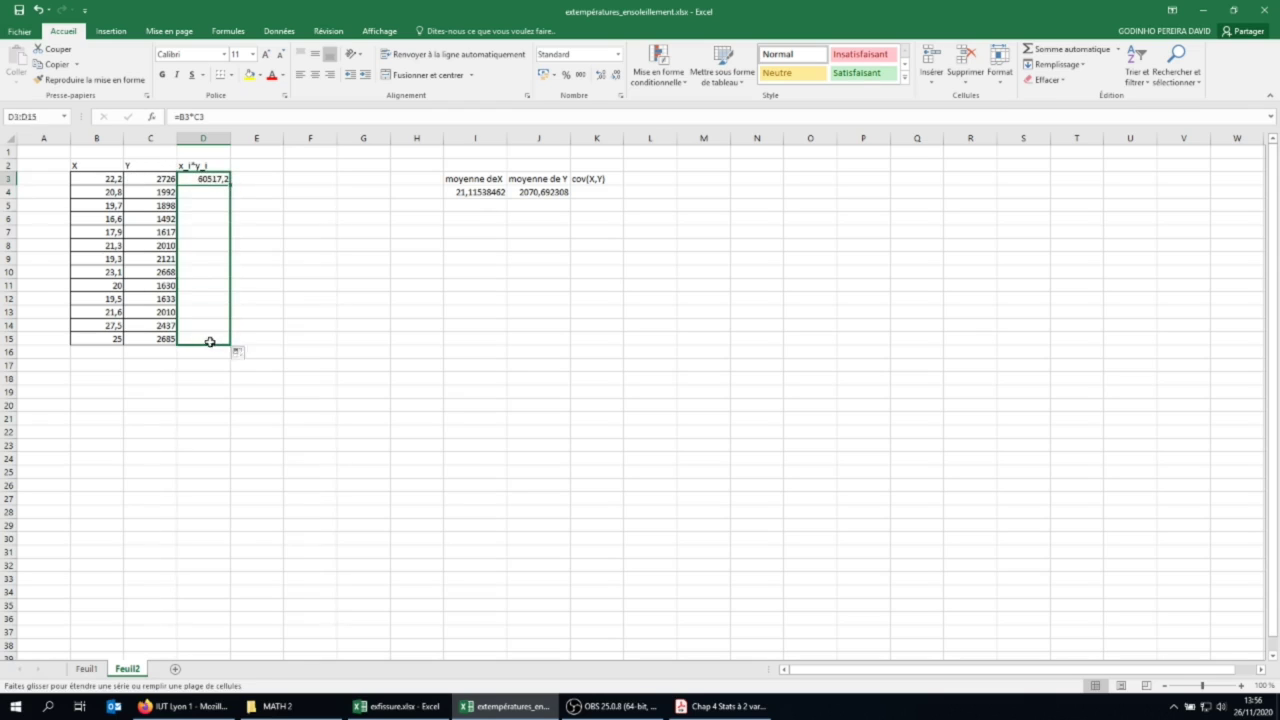
left_click(306, 234)
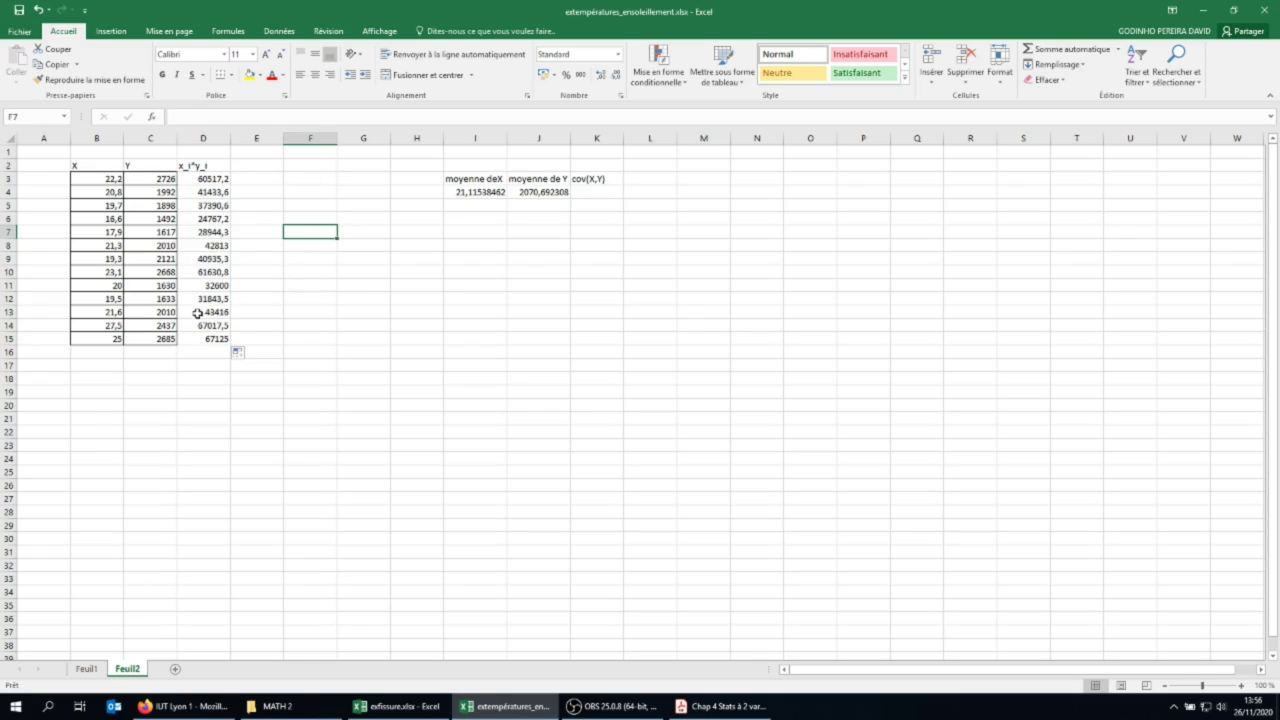
Enter the label "Taille de la série" in B18, below the data table
left_click(113, 375)
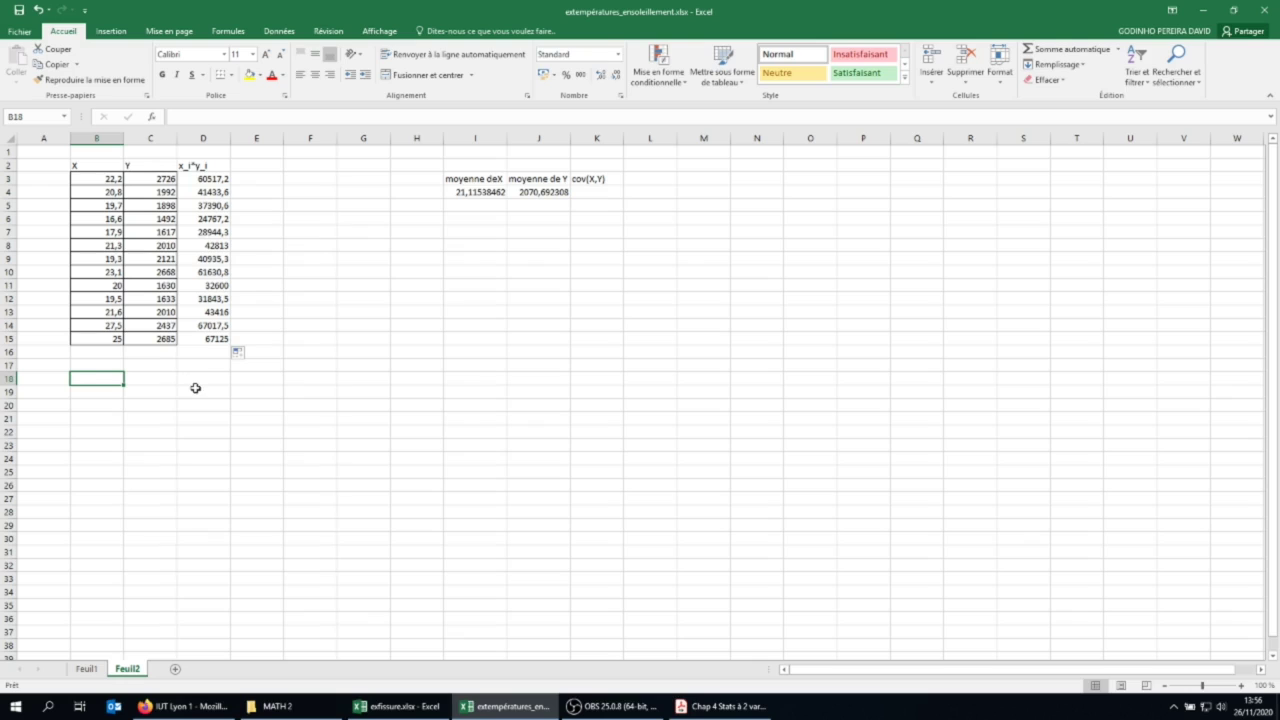
type("Taille de l")
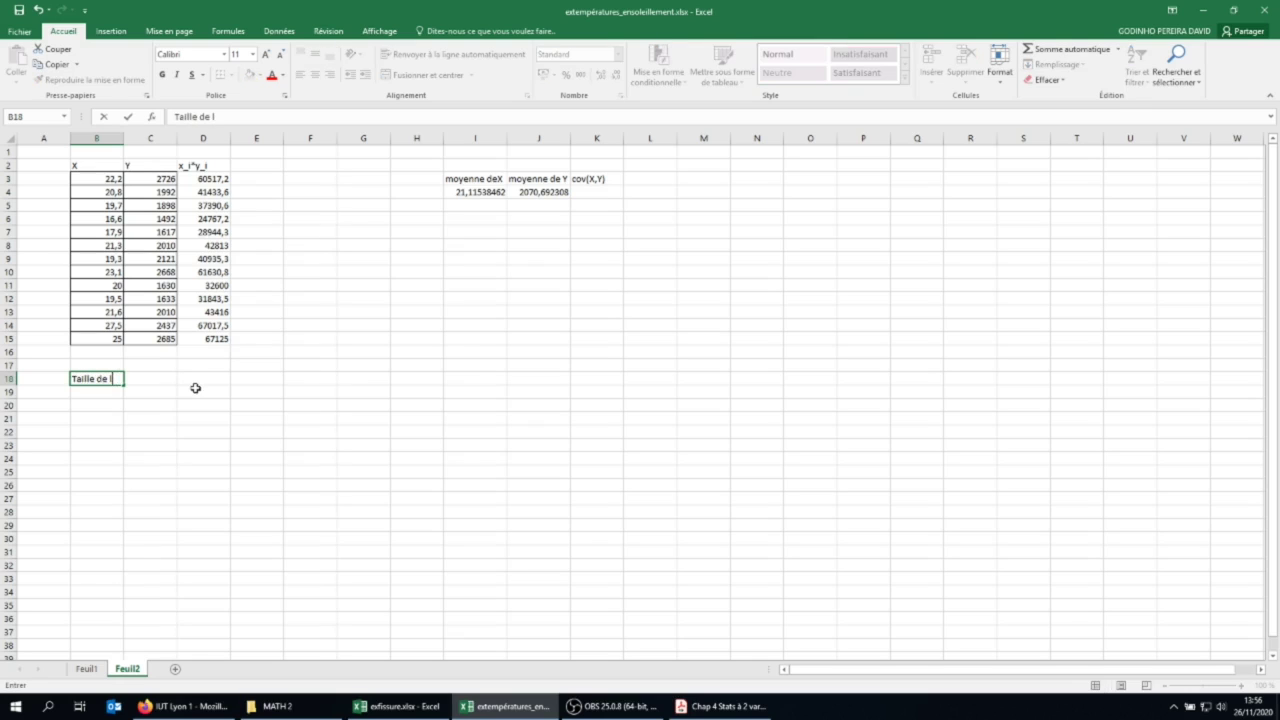
type("a série")
key("Tab")
Calculate the series size in D18 with the formula =NBVAL(B3:B15)
left_click(198, 381)
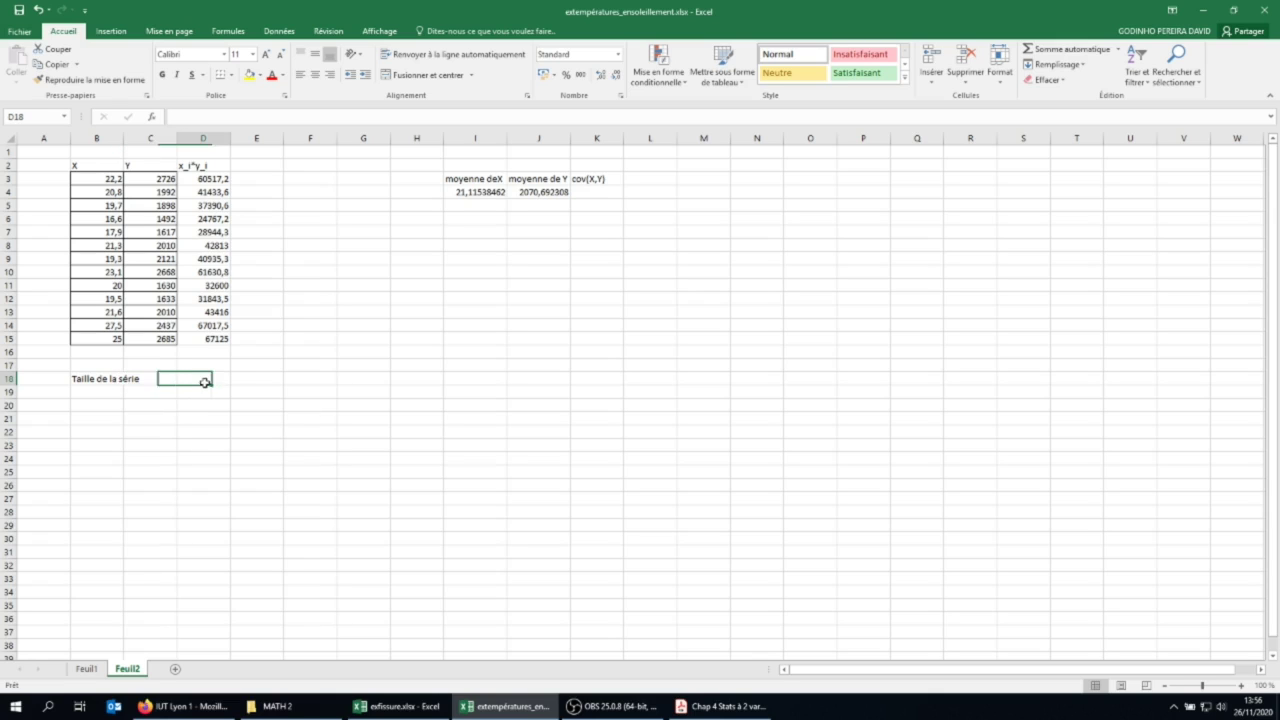
type("=")
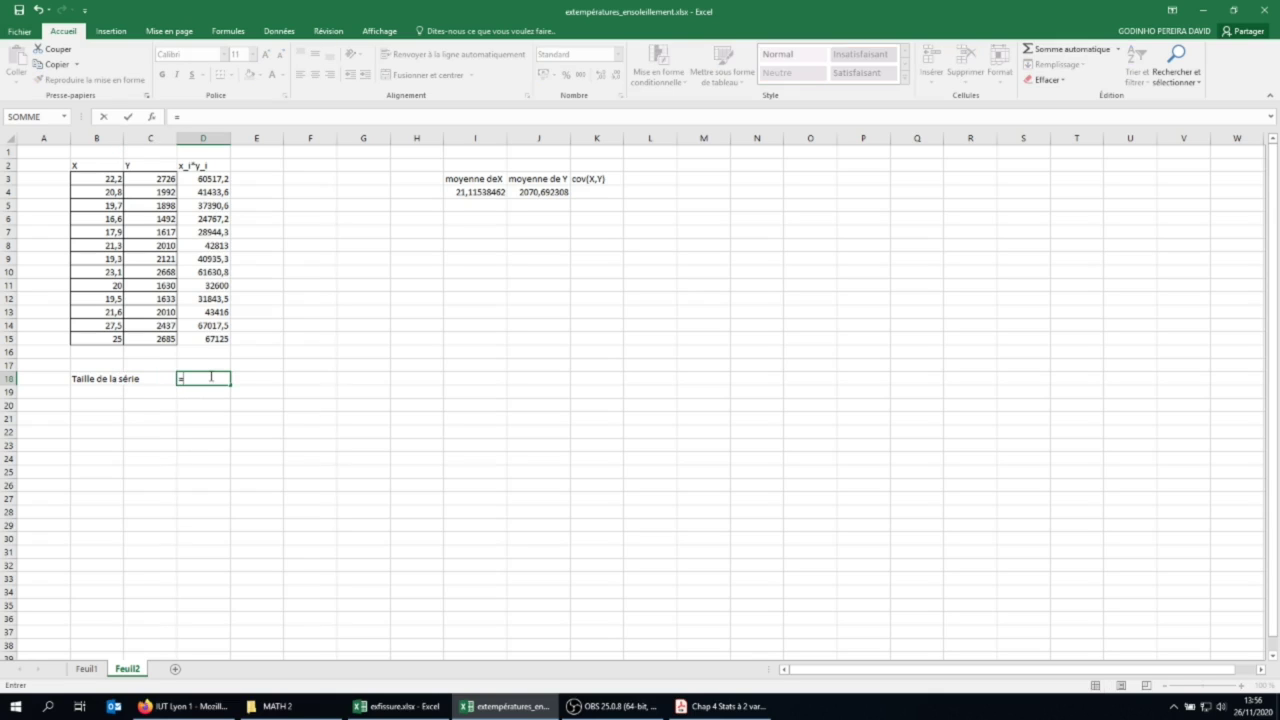
type("nb")
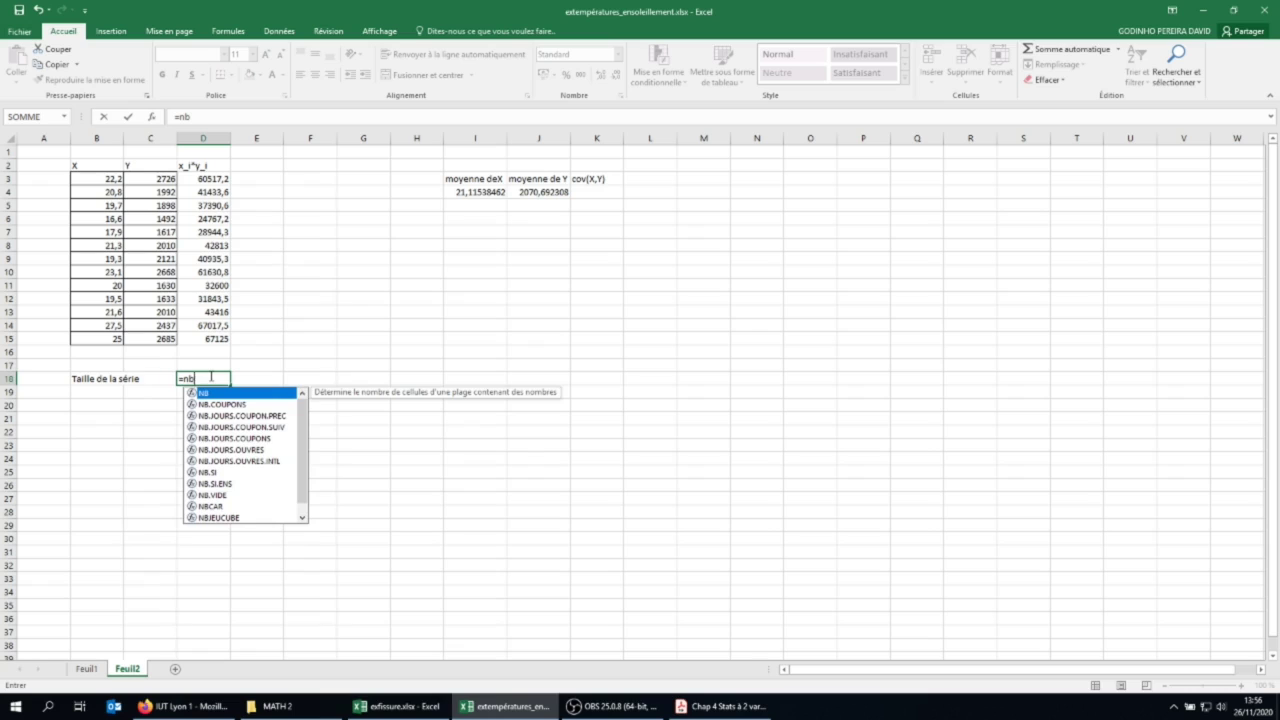
type("v")
double_click(203, 394)
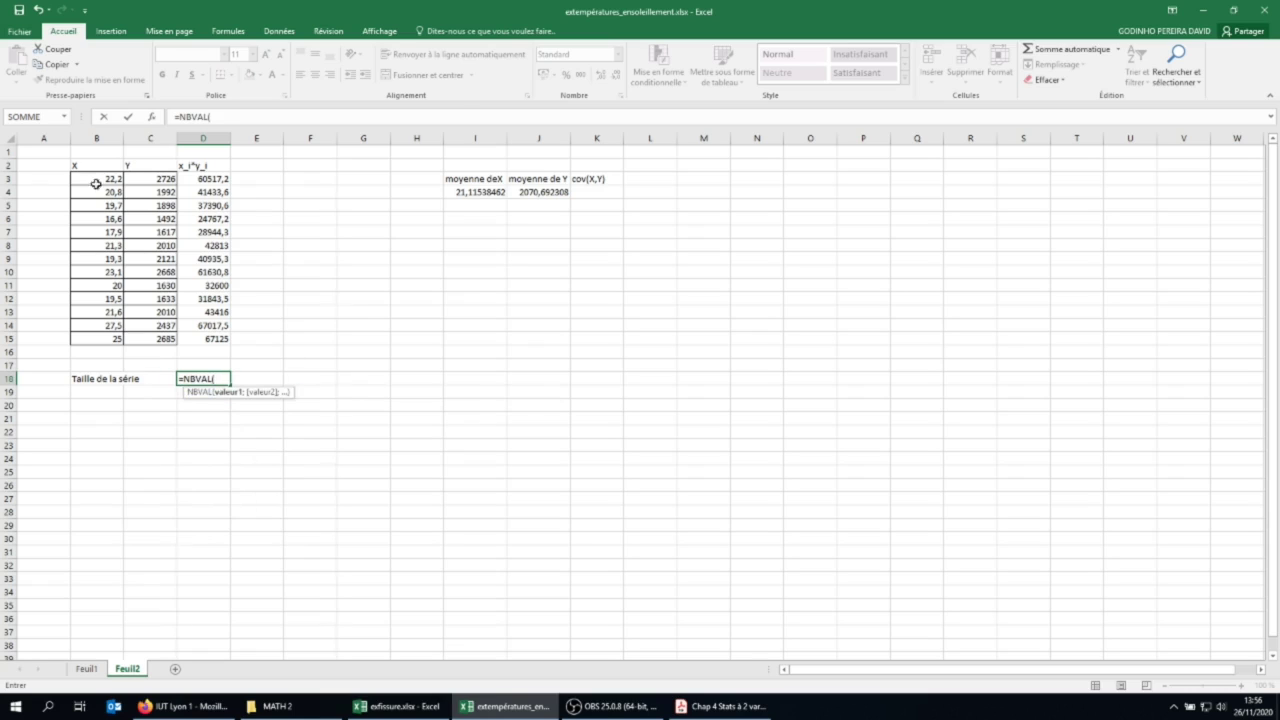
left_click_drag(96, 178, 90, 334)
type(")")
key("Return")
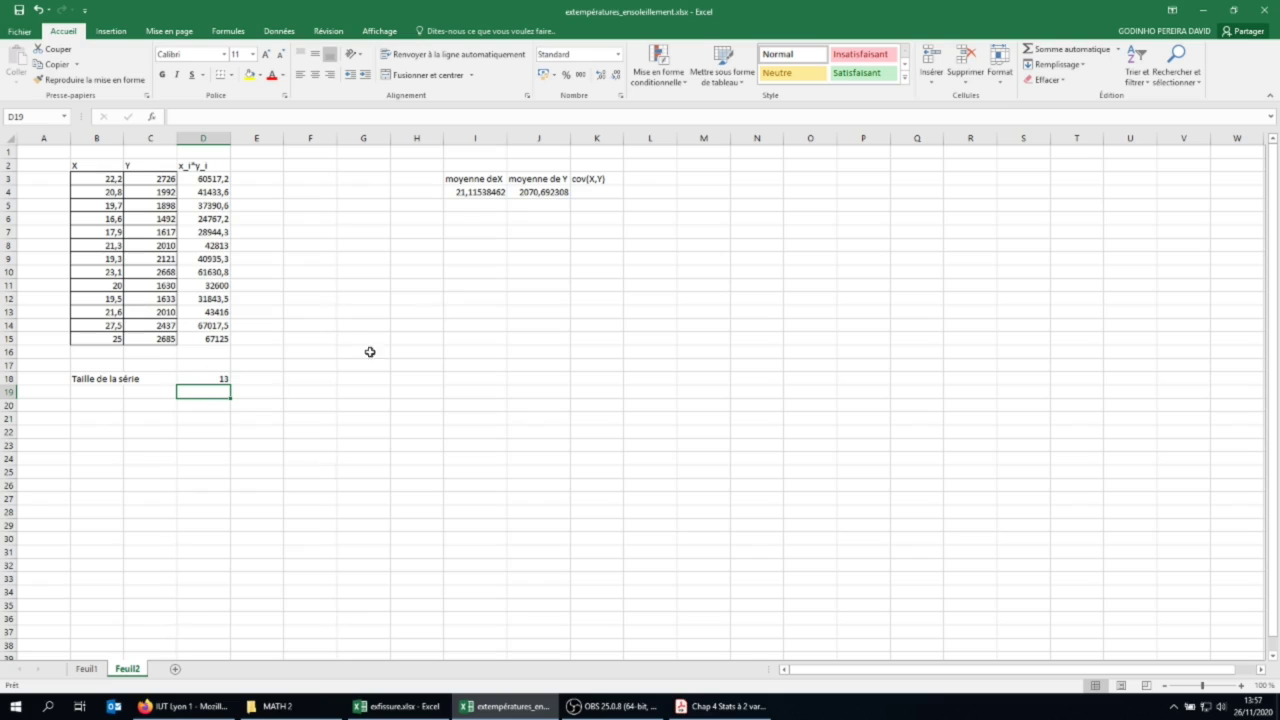
Compute the covariance of X and Y in K4 with the formula =SOMME(D3:D15)/D18-I4*J4
left_click(590, 191)
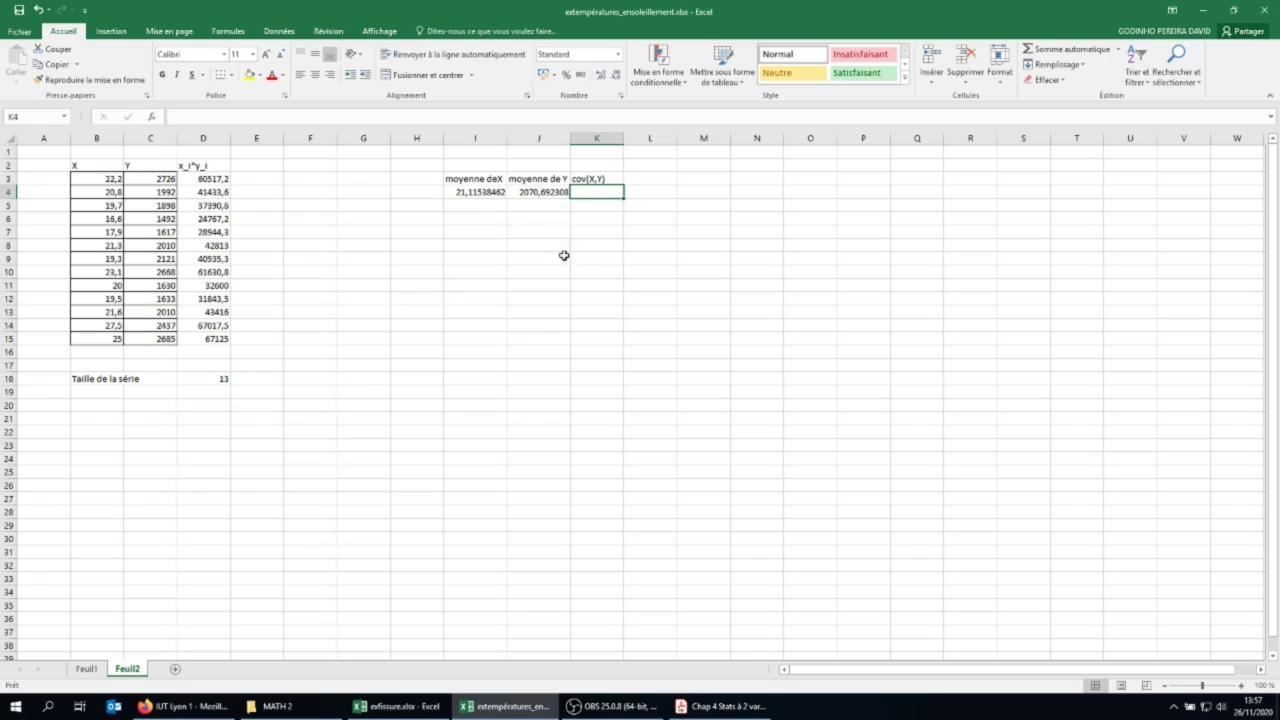
type("=som")
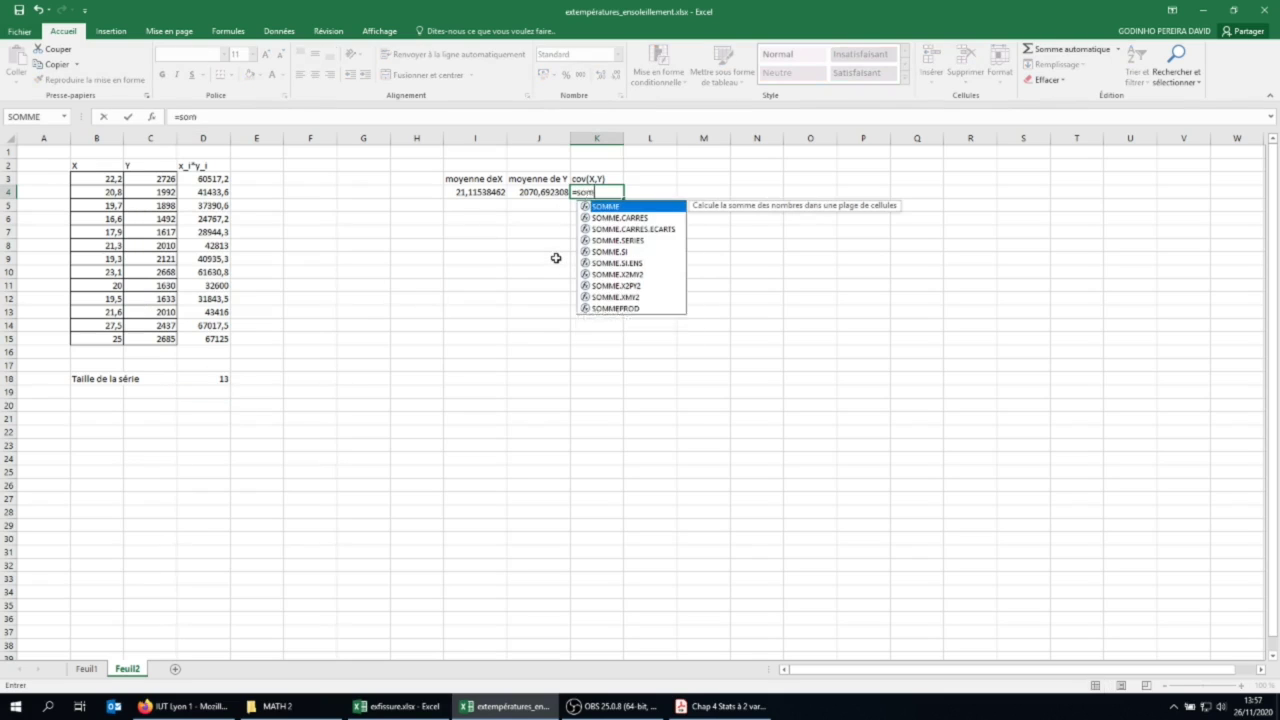
type("me(")
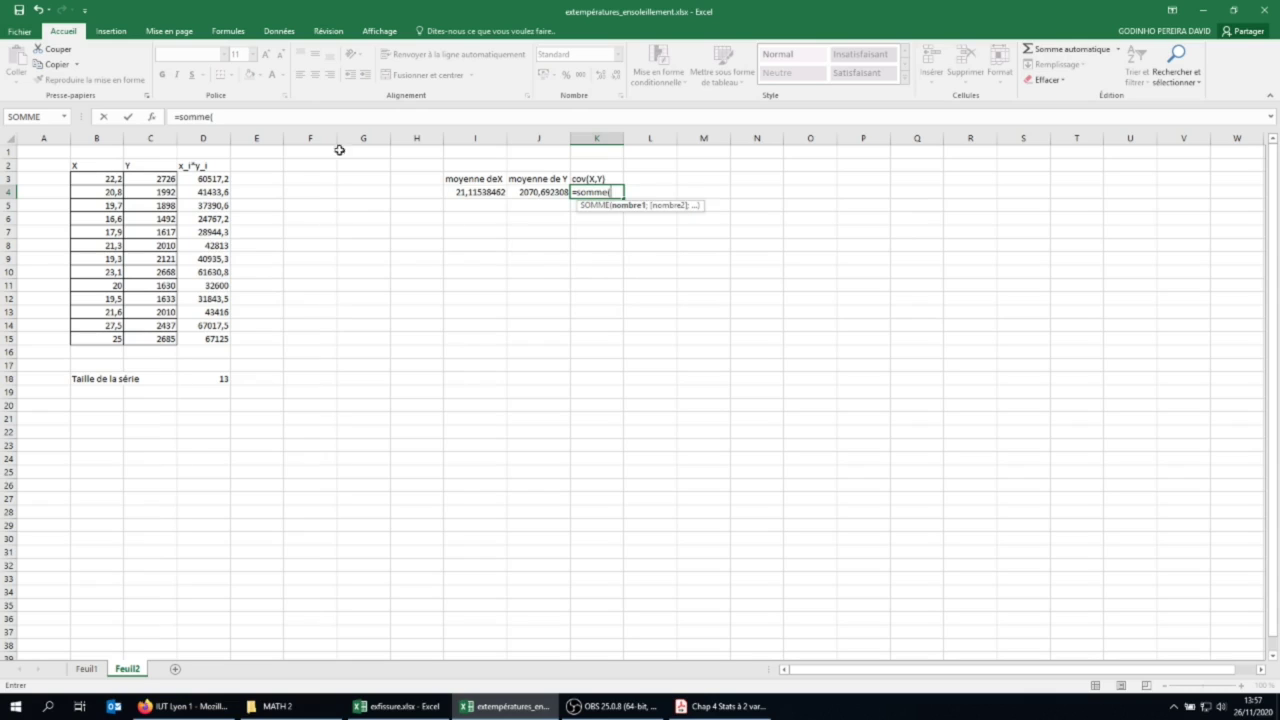
left_click_drag(192, 176, 201, 338)
type(")/")
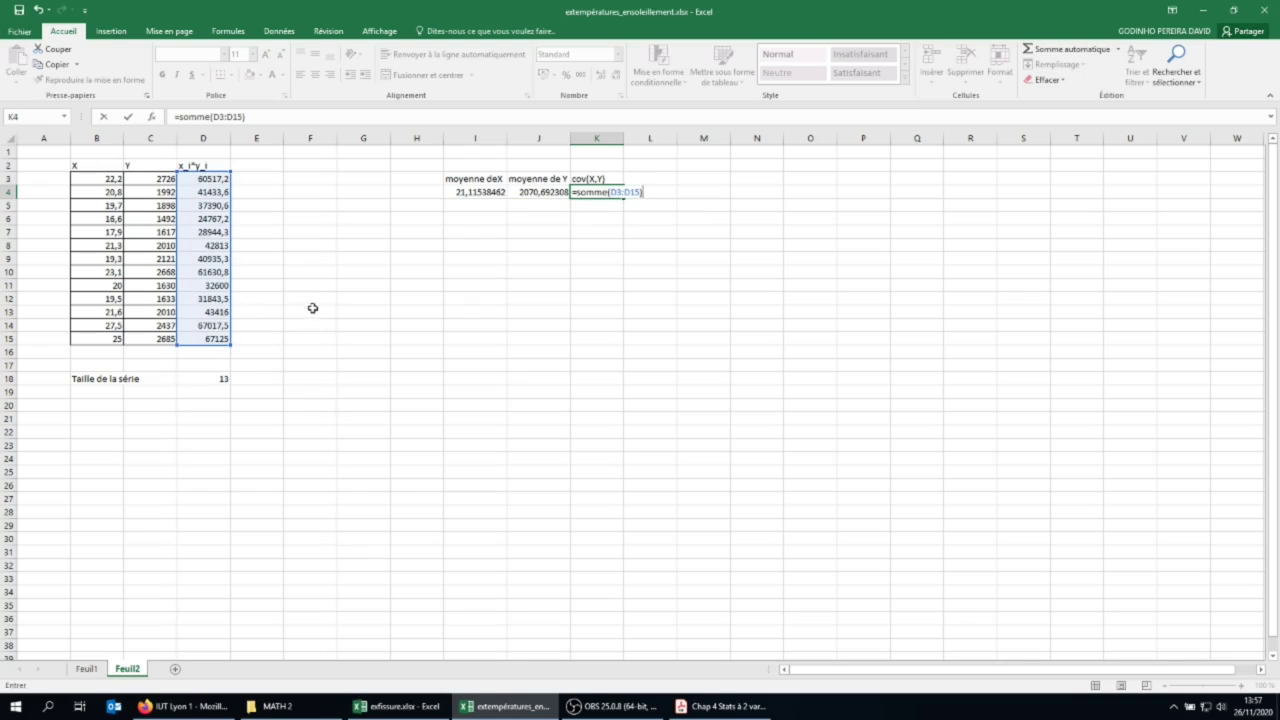
left_click(198, 378)
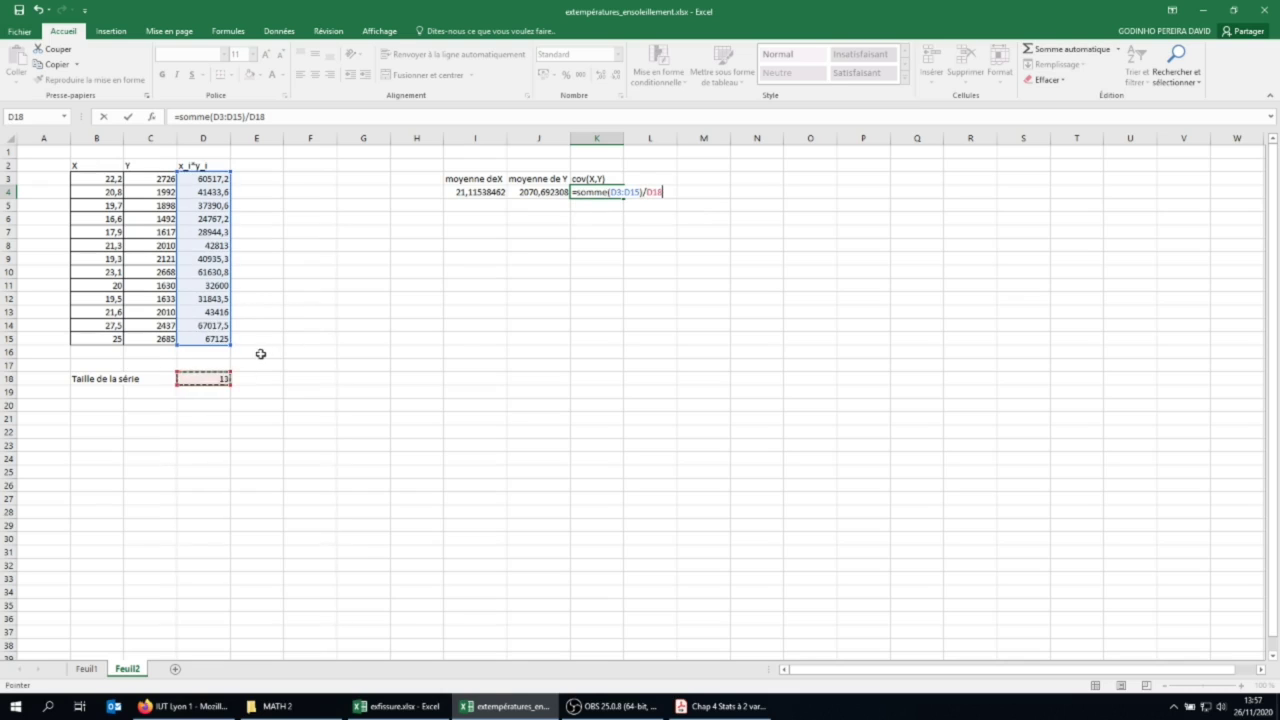
type("-")
left_click(481, 190)
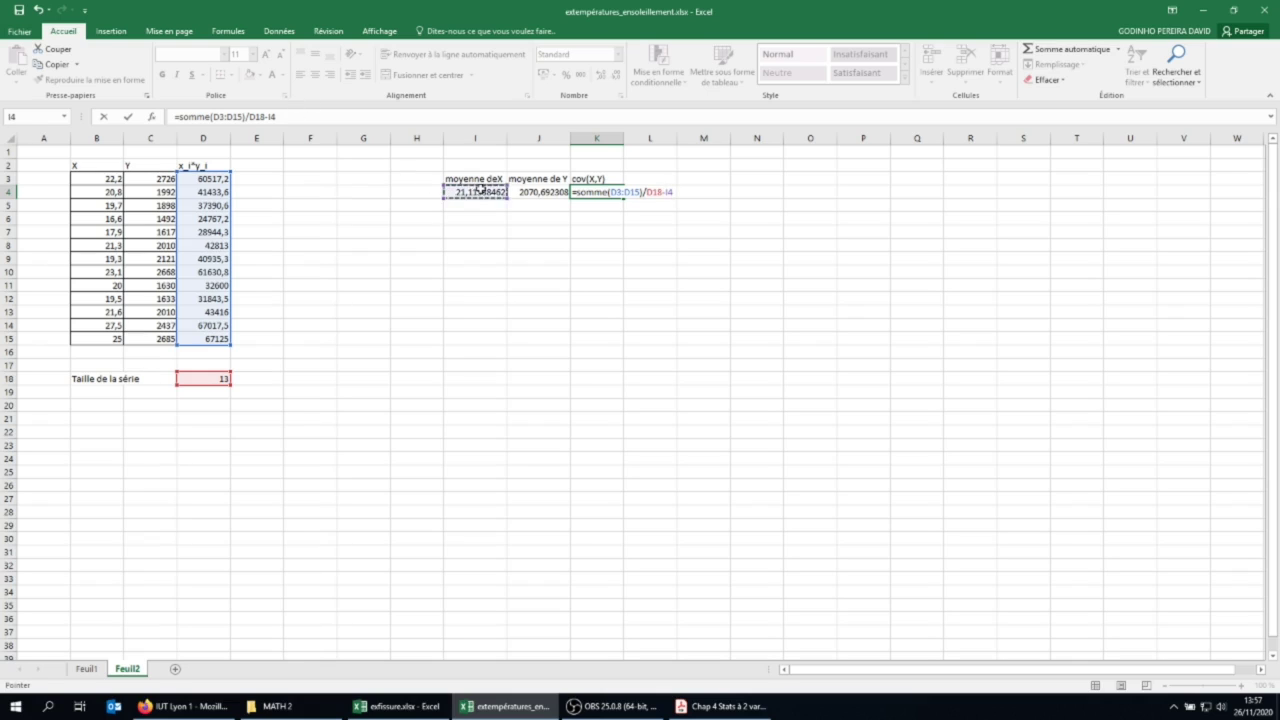
type("*")
left_click(527, 190)
key("Return")
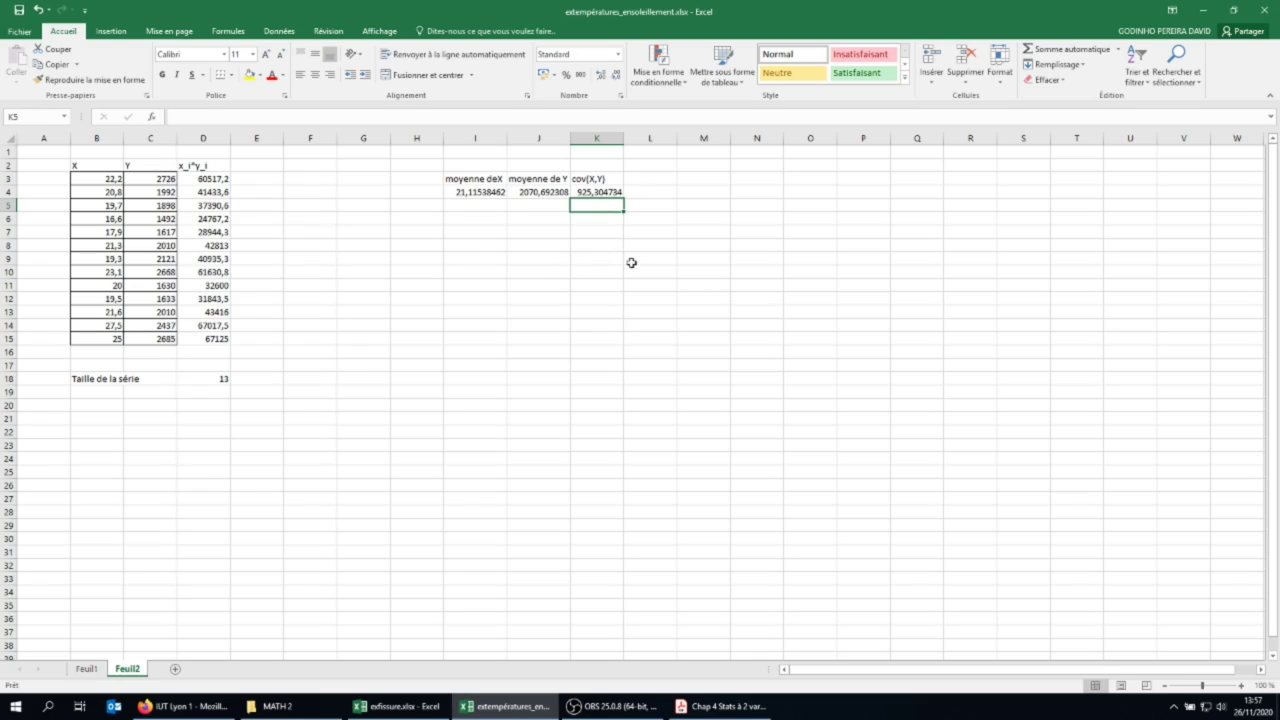
Enter the labels "var X", "var Y", "ecart type X" and "ecart type Y" in cells L3 to O3
left_click(639, 180)
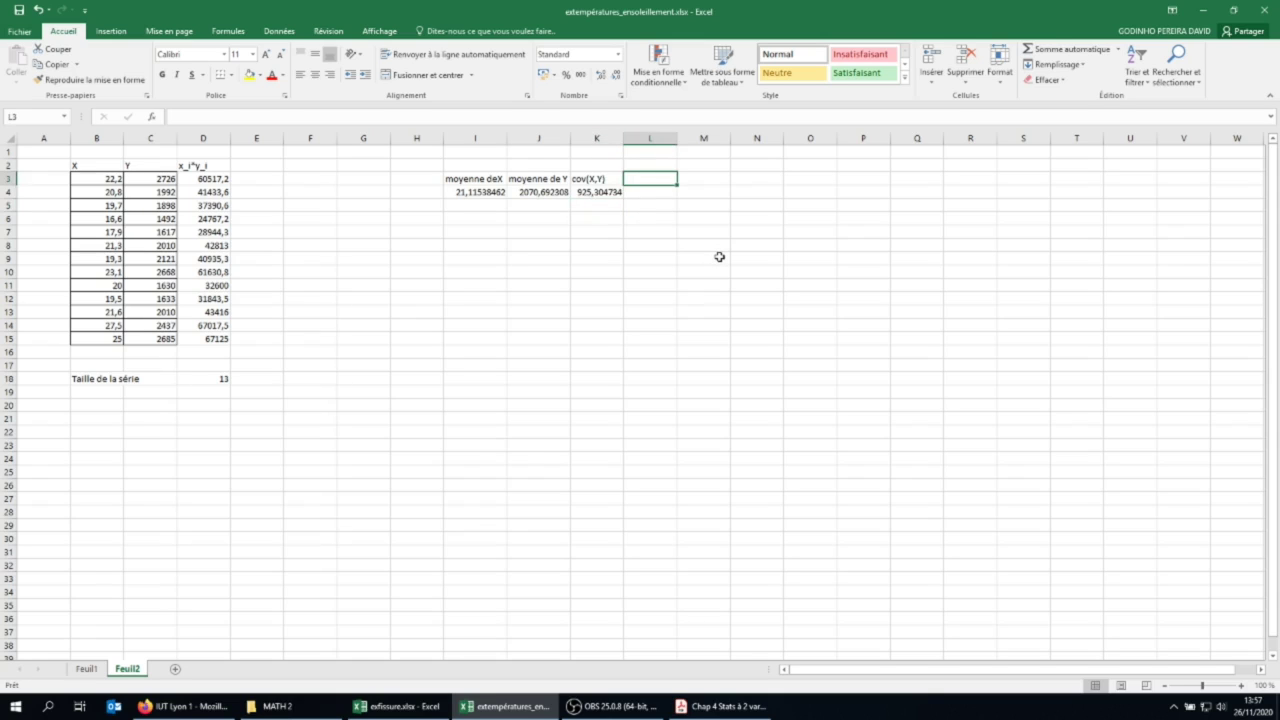
type("var X")
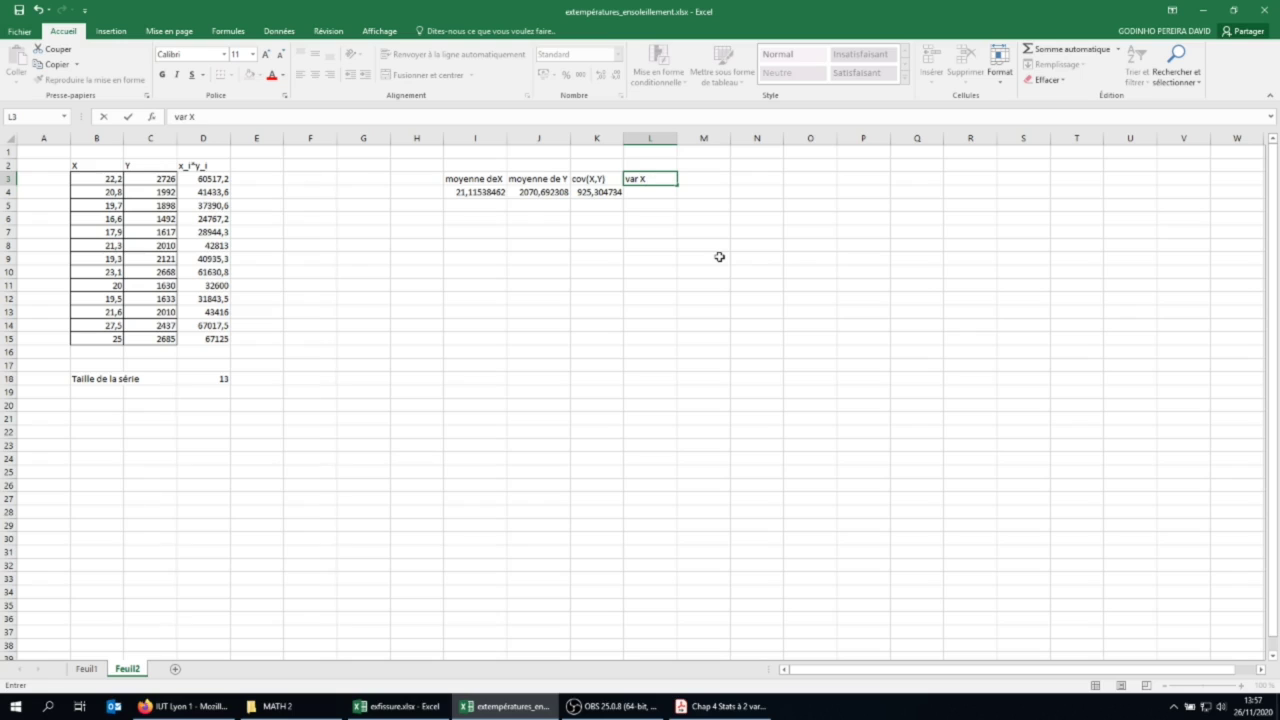
key("Tab")
type("var Y")
key("Tab")
type("e")
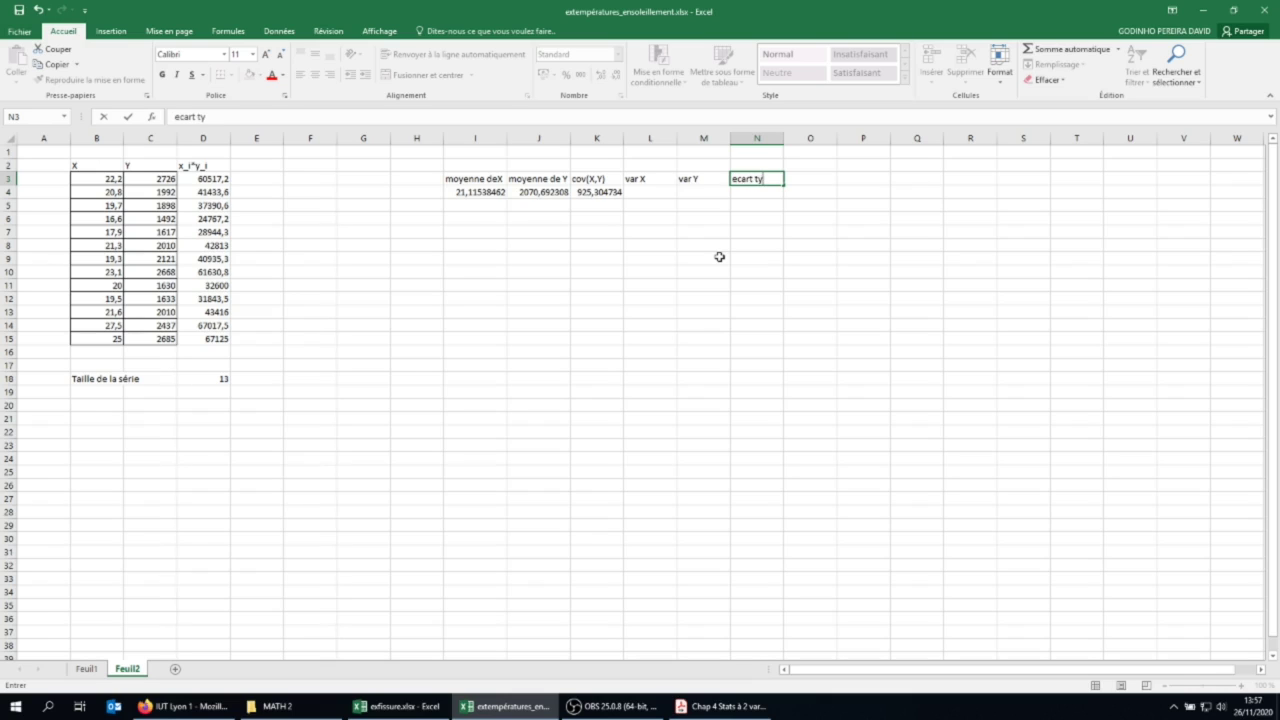
key("Tab")
type("ecart type Y")
key("Return")
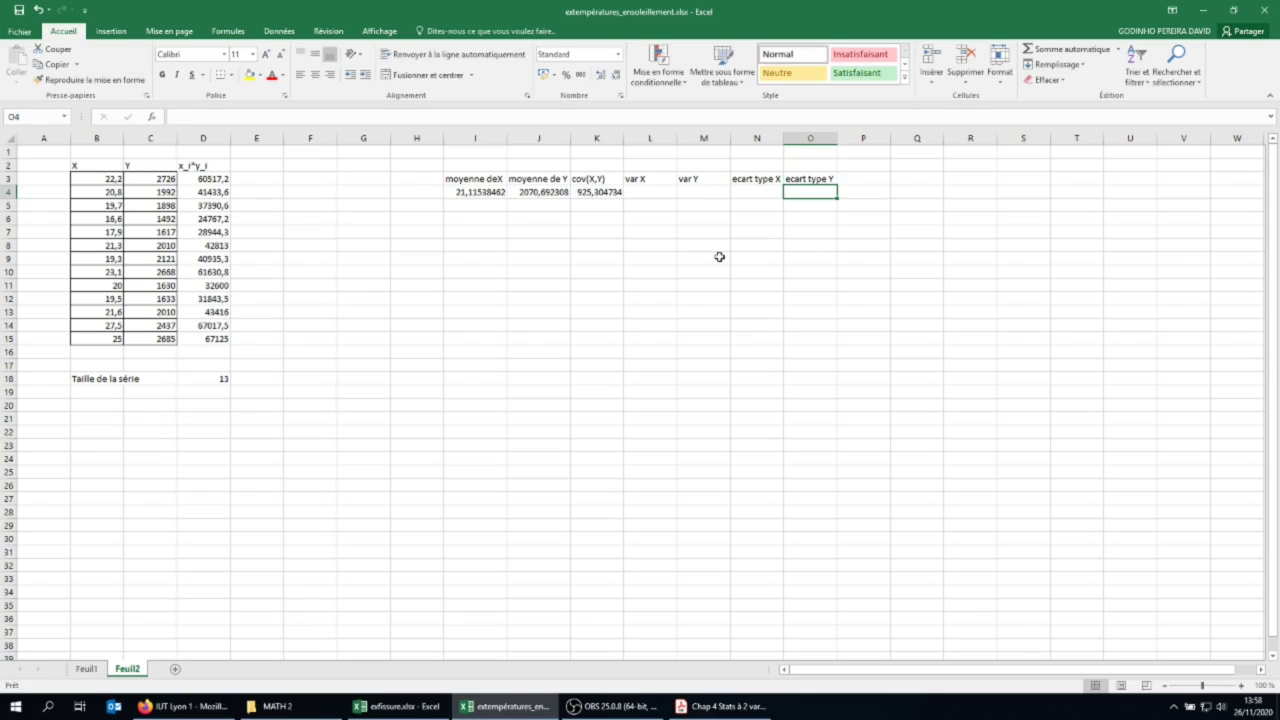
Enter the heading "x_i^2" in E2 for the column of squared X values
left_click(639, 190)
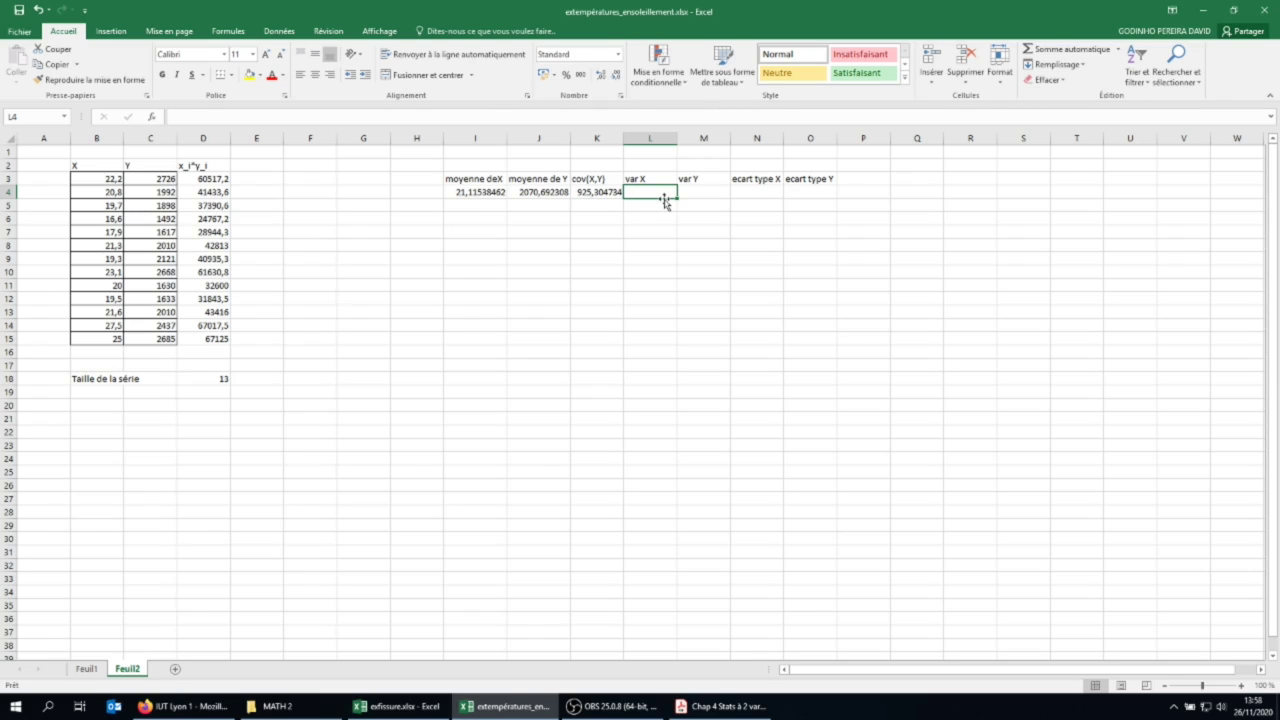
left_click(255, 163)
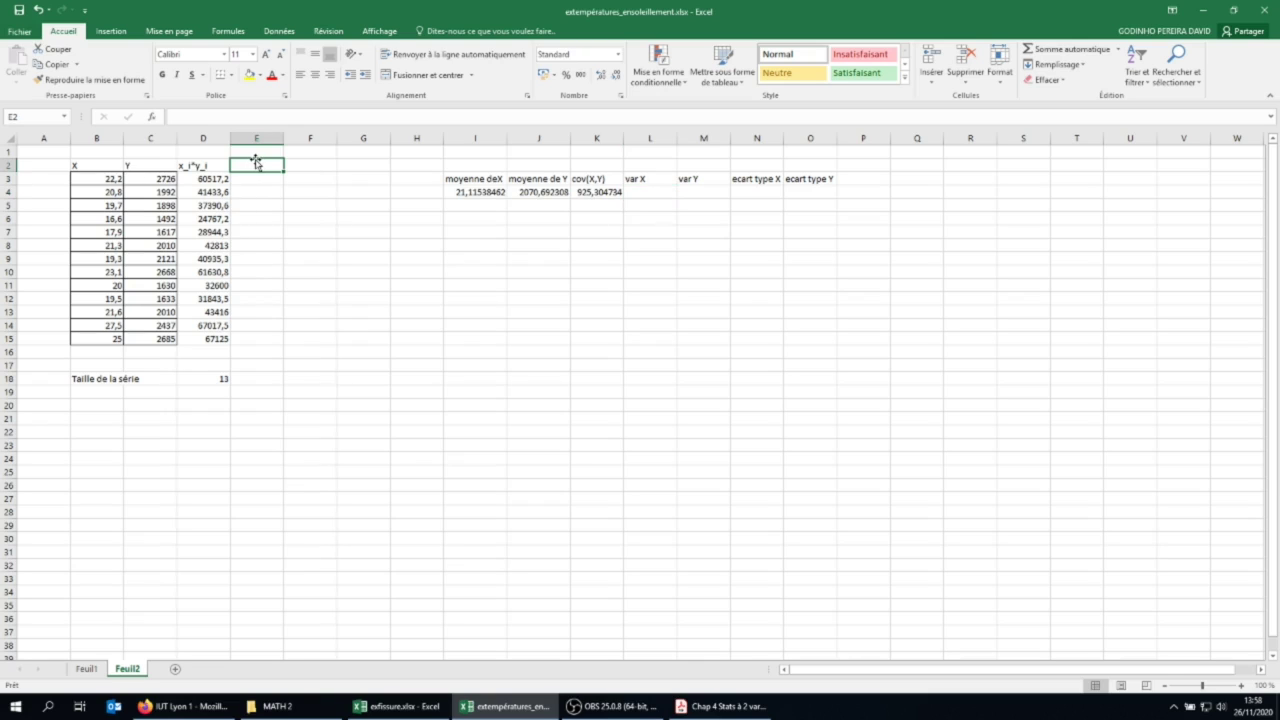
type("x")
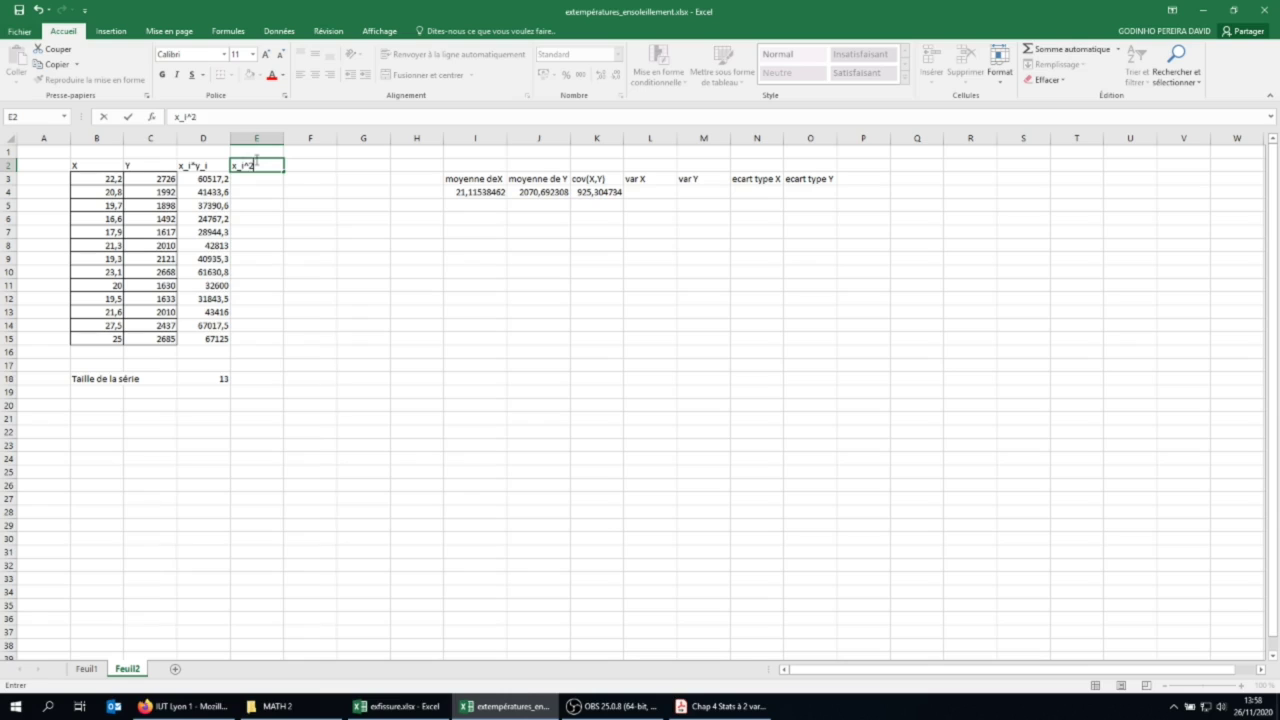
type("_i^2")
key("Return")
Calculate the squared X values in column E with =B3^2 in E3, filled down to E15
type("=")
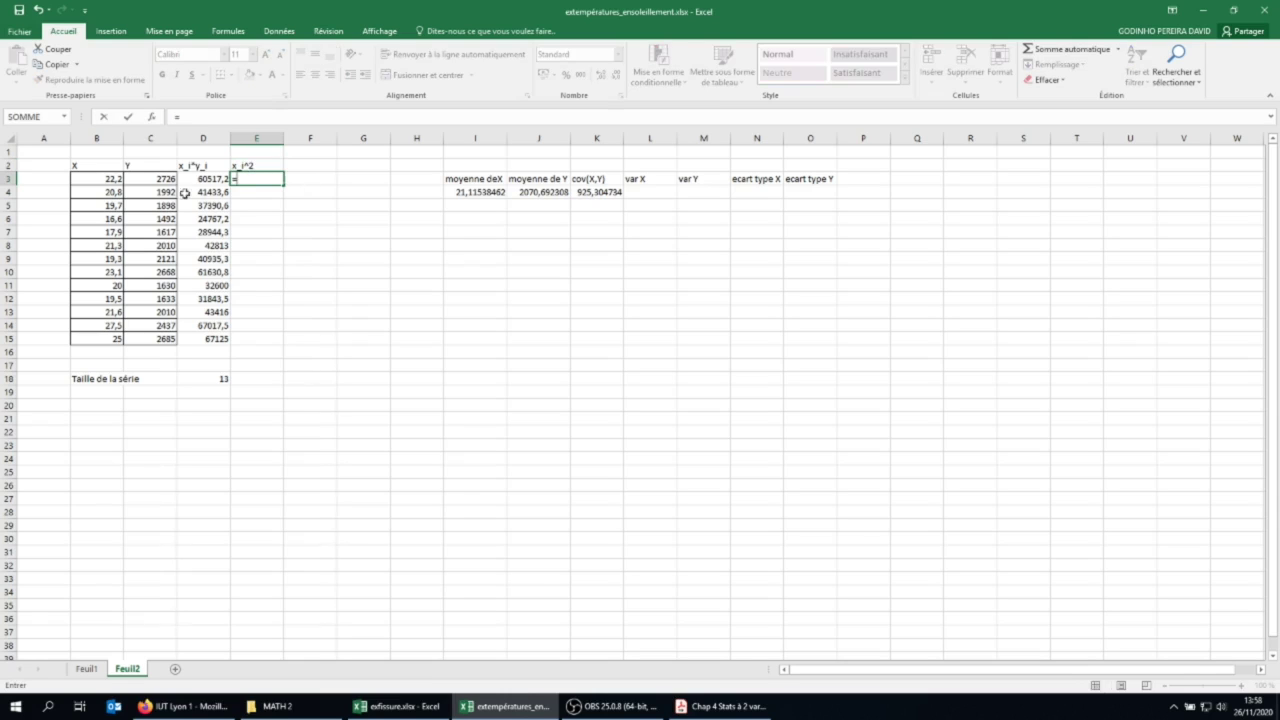
left_click(102, 178)
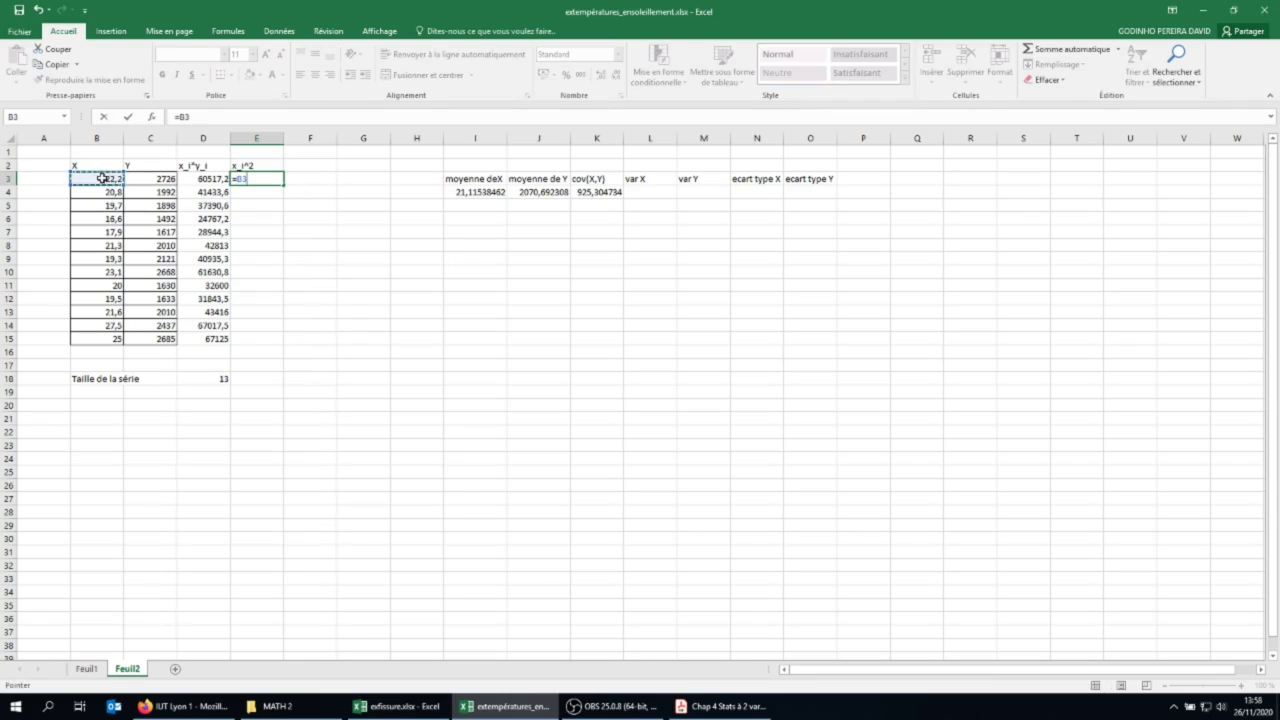
type("^2")
key("Return")
left_click(255, 180)
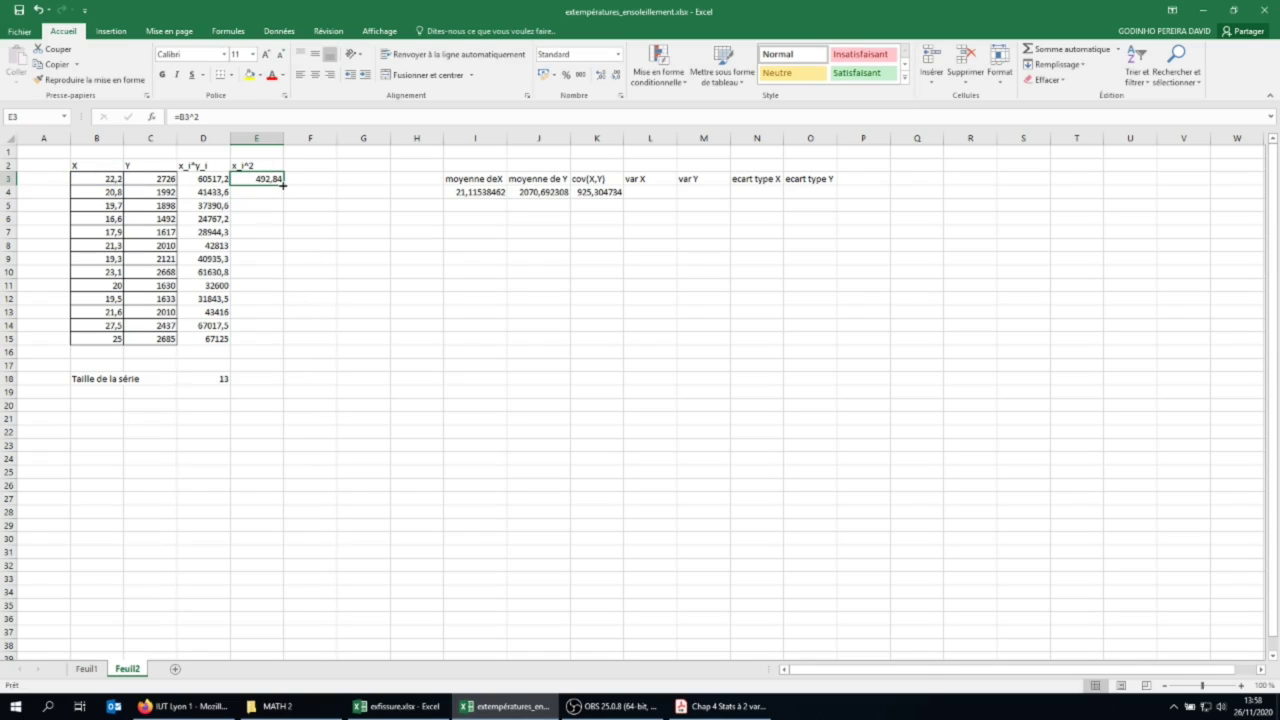
double_click(283, 185)
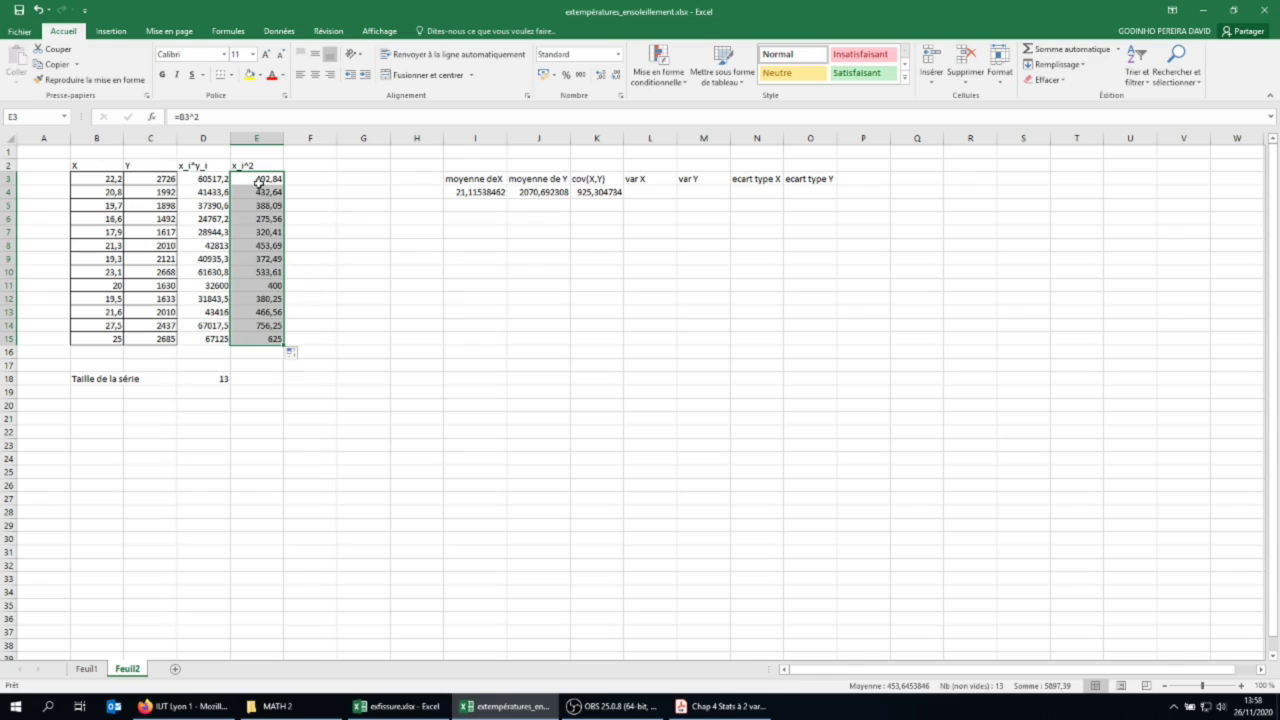
left_click(334, 217)
Start the formula for the variance of X in L4 with =SOMME(
left_click(650, 190)
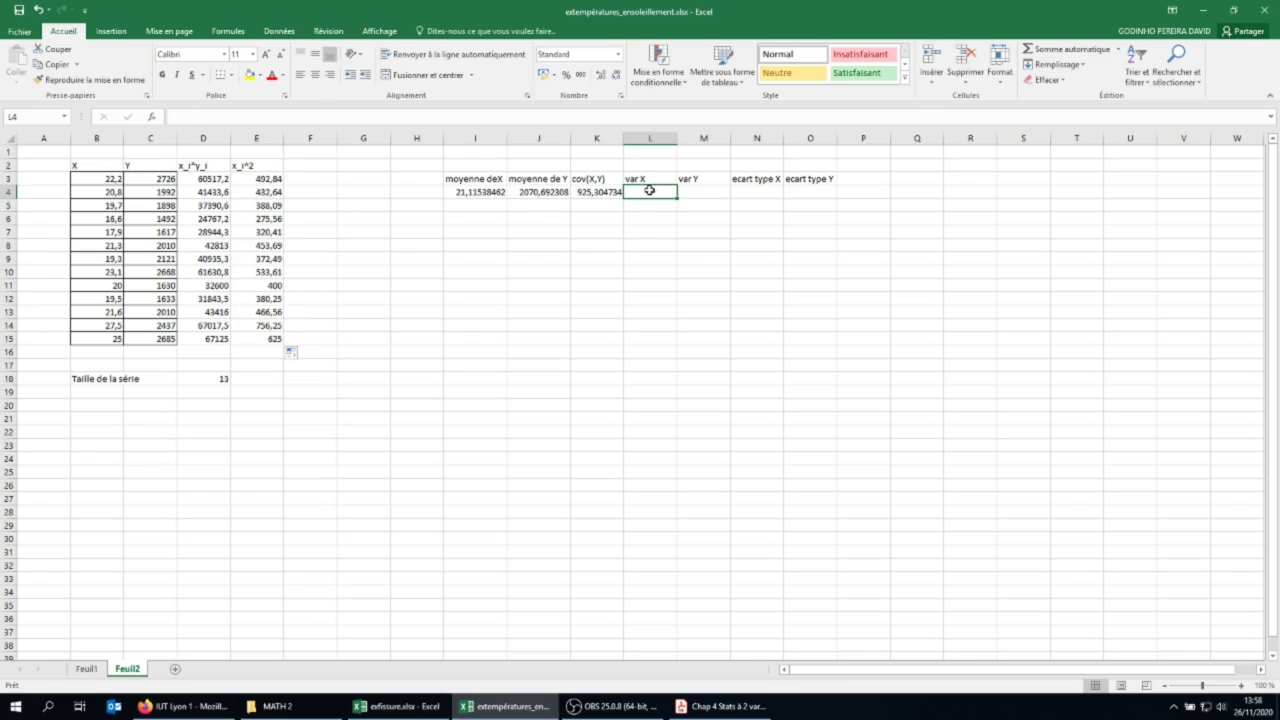
type("=")
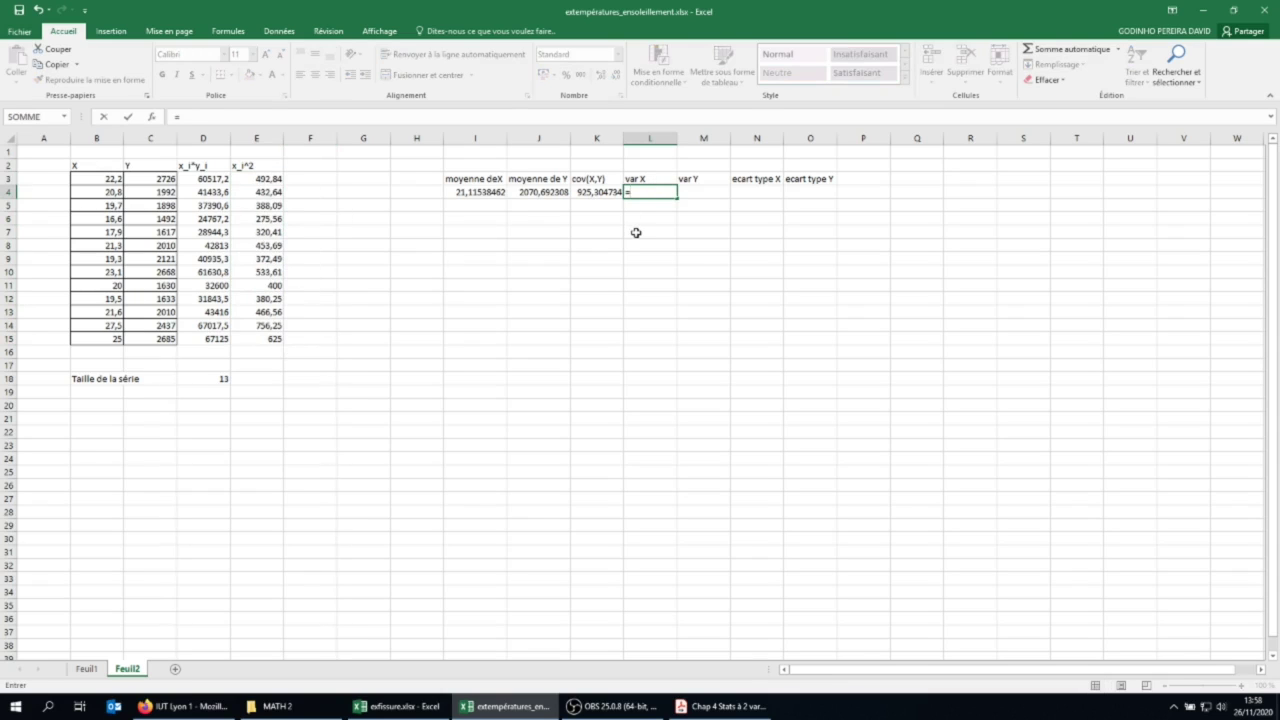
type("somme(")
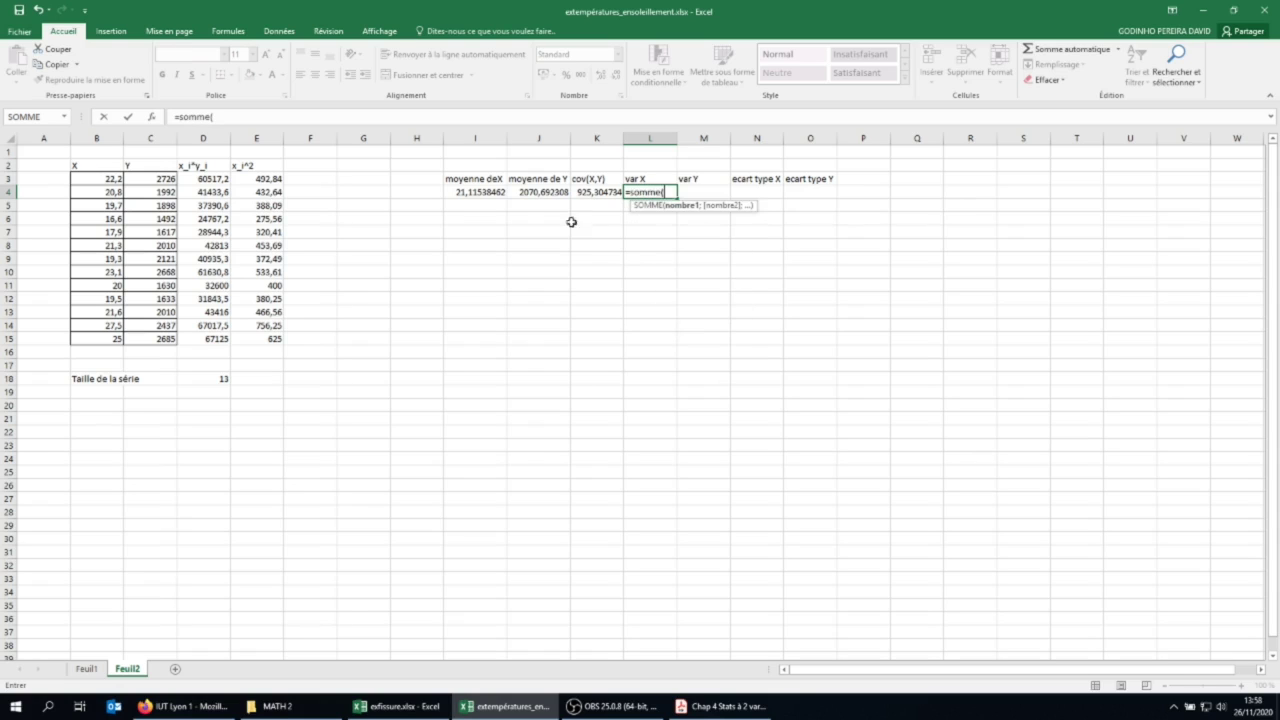
left_click_drag(200, 180, 195, 338)
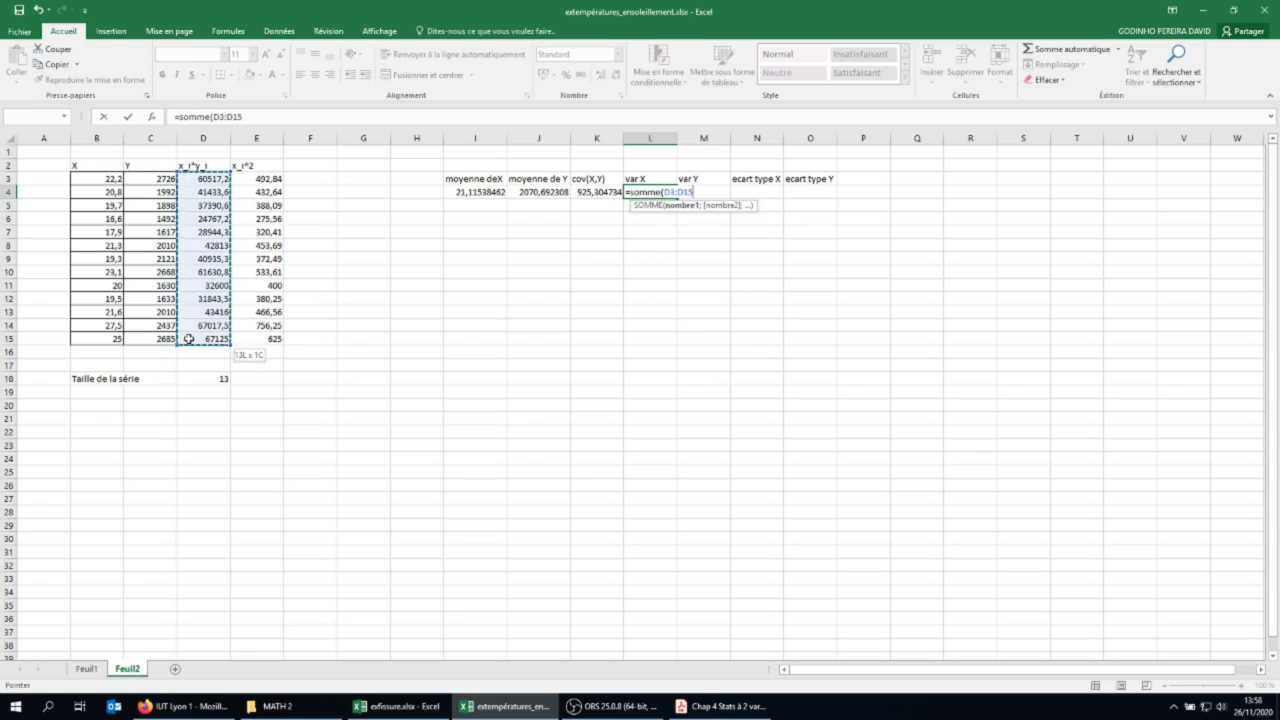
type(")/")
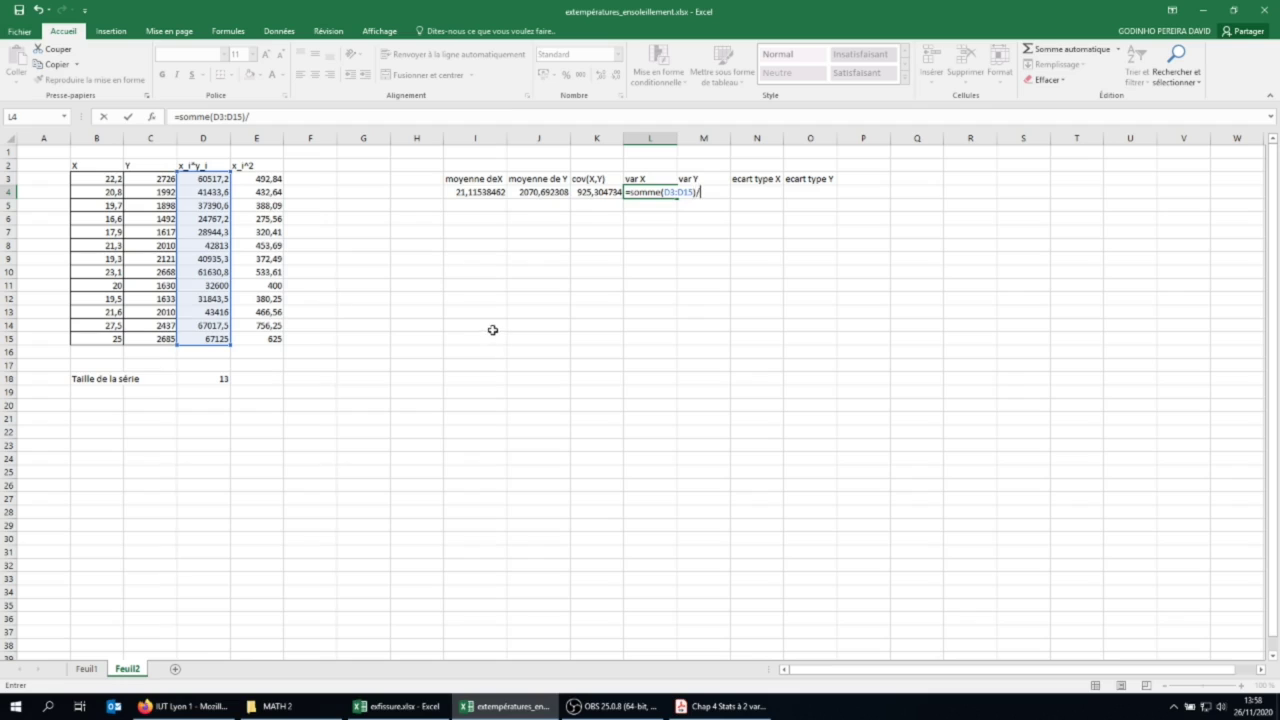
left_click(205, 378)
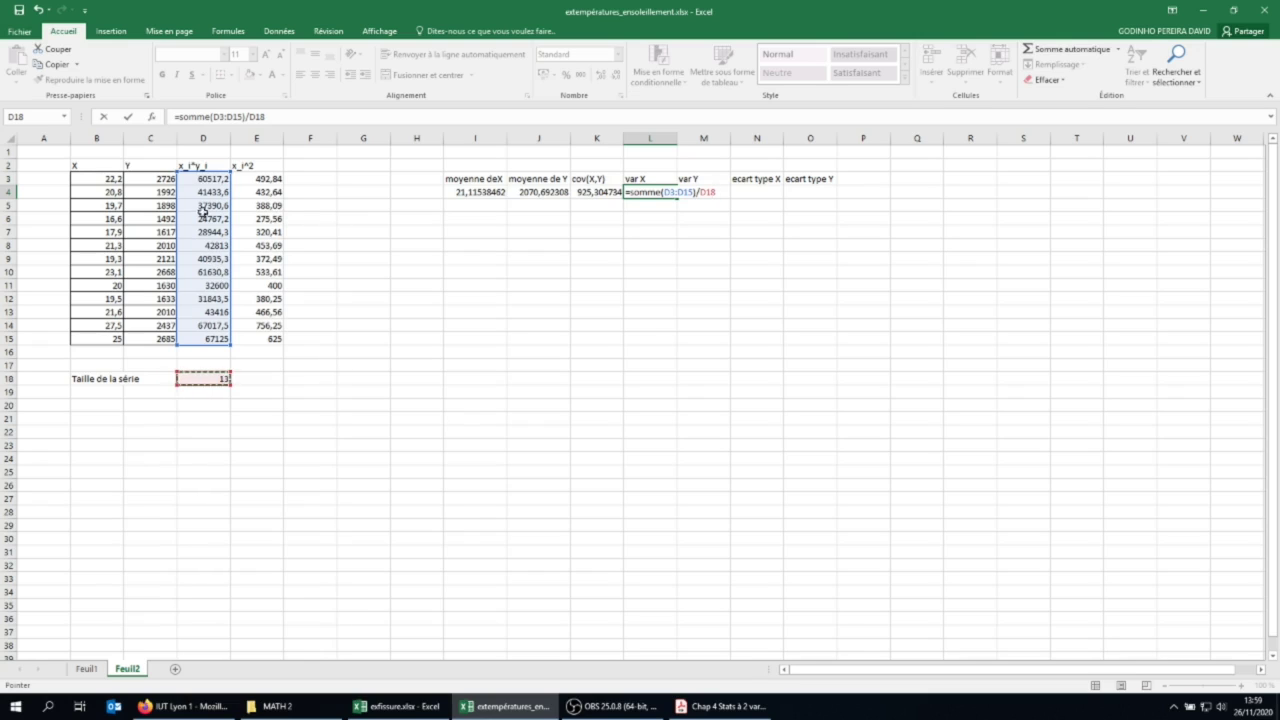
key("BackSpace")
key("BackSpace")
key("BackSpace")
key("BackSpace")
key("BackSpace")
key("BackSpace")
key("BackSpace")
key("BackSpace")
key("BackSpace")
key("BackSpace")
key("BackSpace")
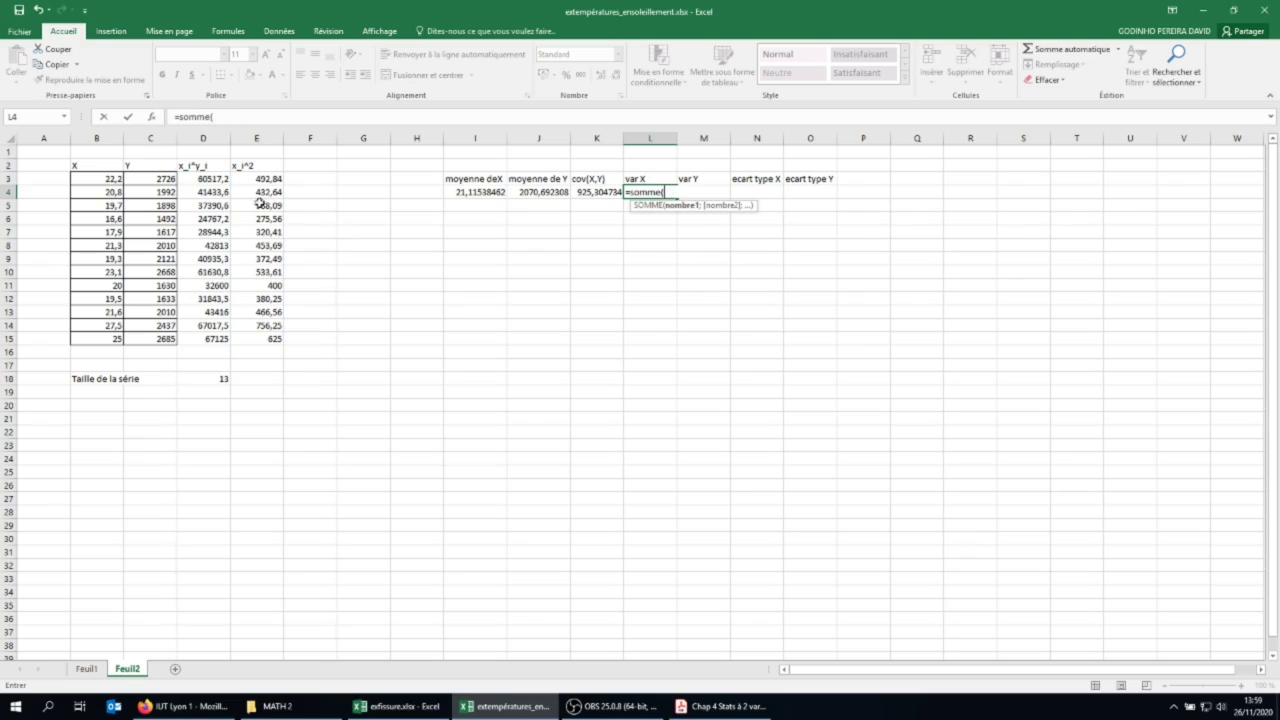
Complete the variance of X in L4 as =SOMME(E3:E15)/D18-I4^2
left_click_drag(254, 179, 268, 340)
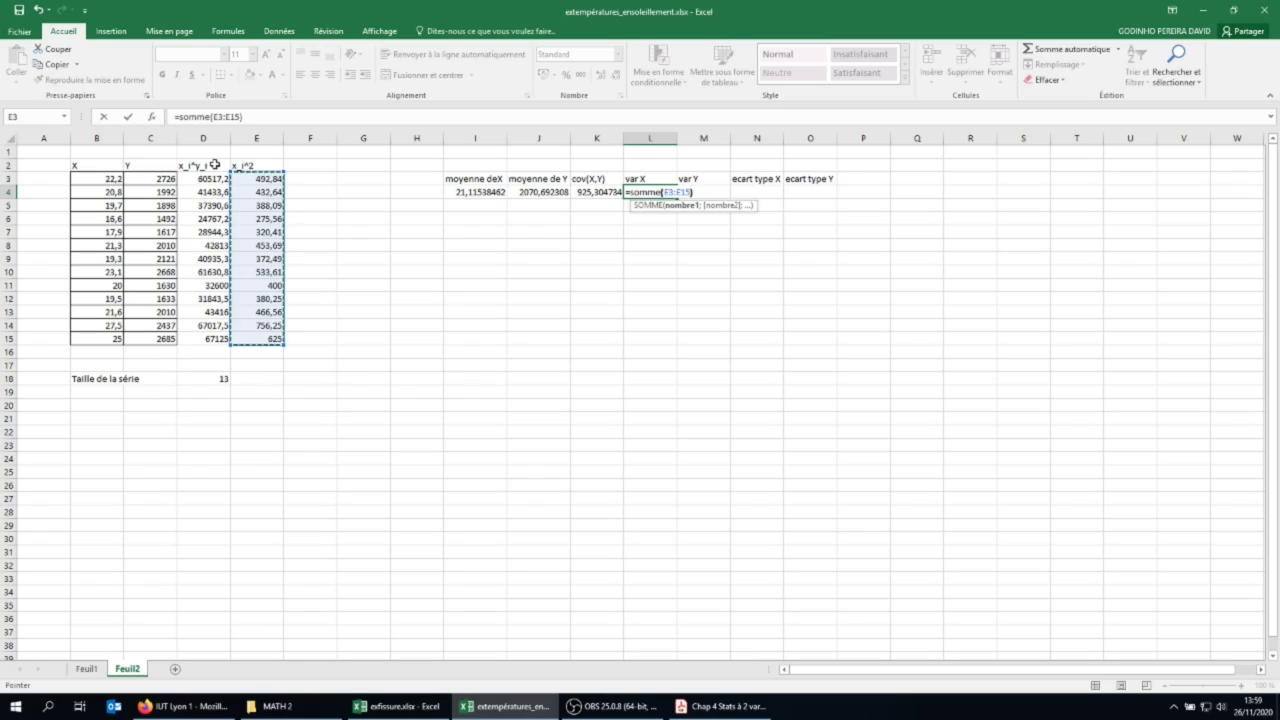
type(")/")
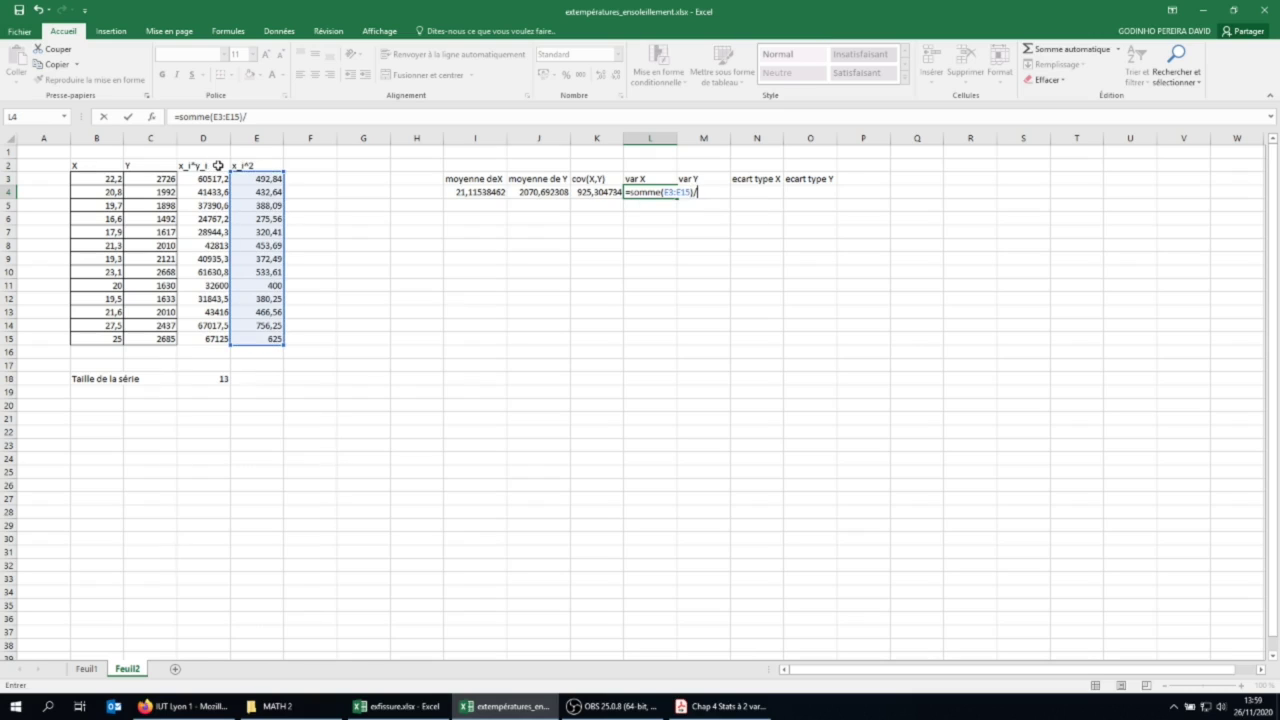
left_click(220, 377)
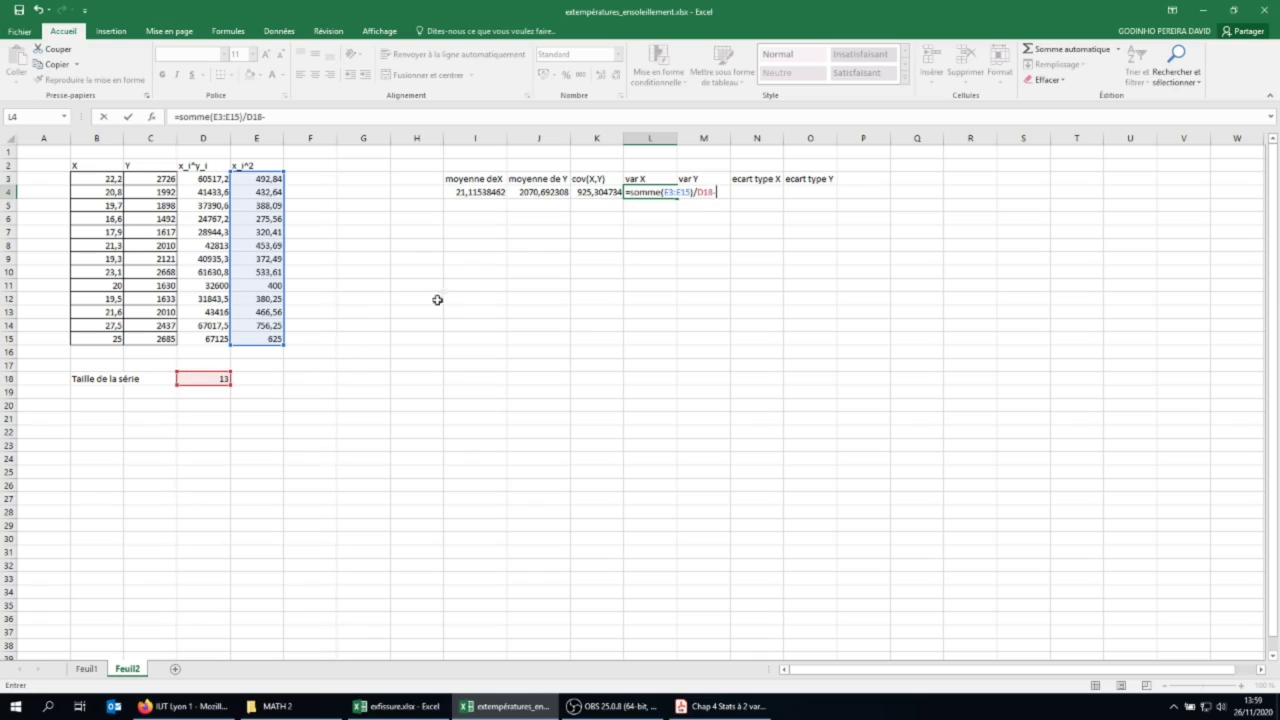
type("-")
left_click(470, 192)
type("^2")
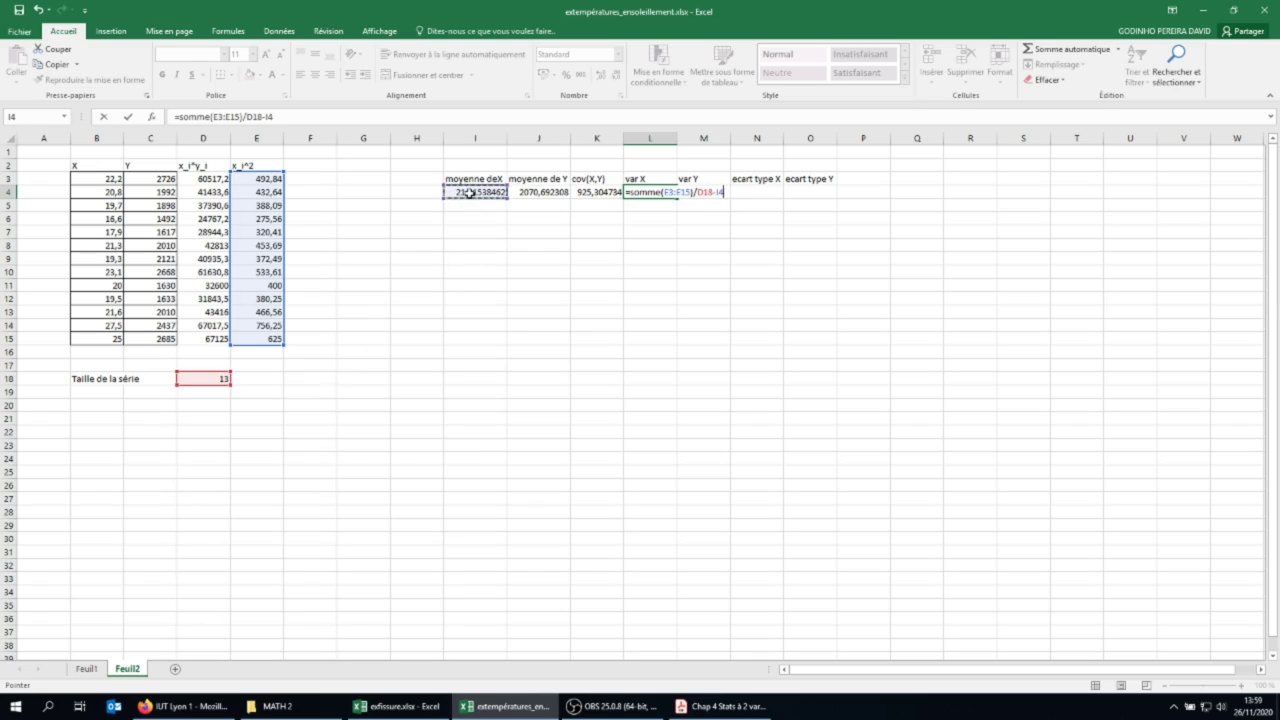
key("Return")
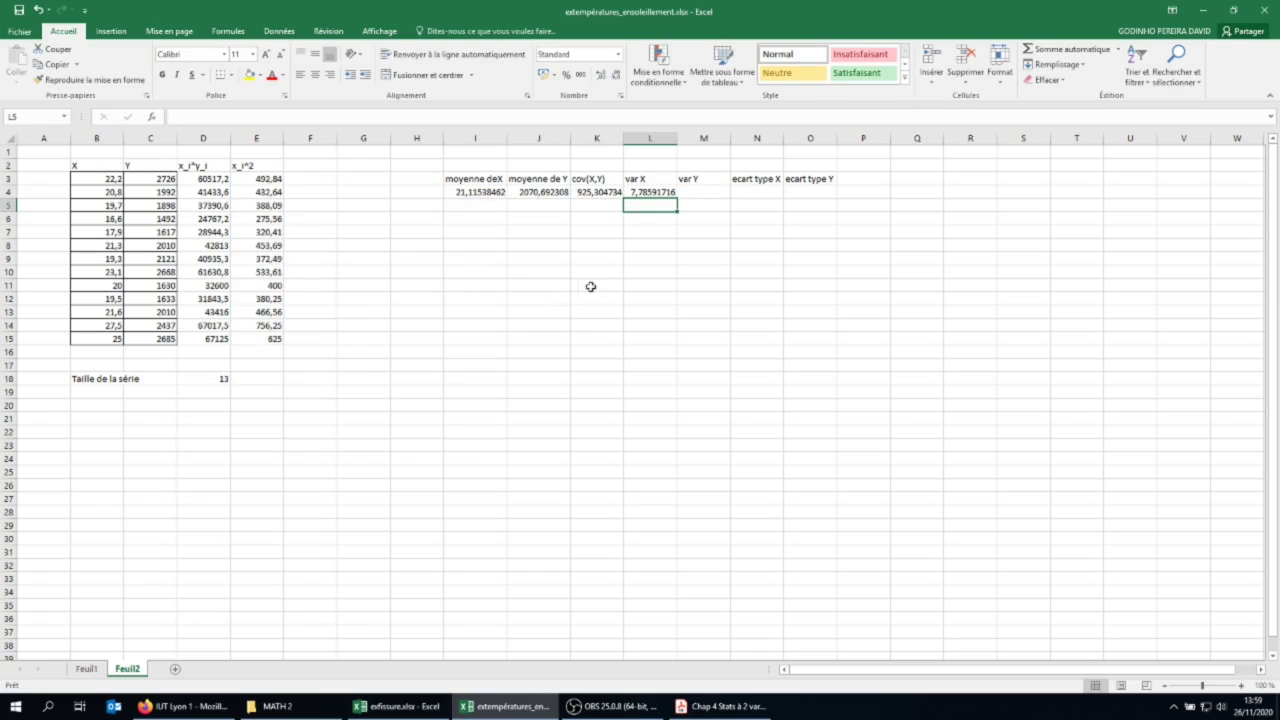
Enter the heading "y_i^2" in F2 for the column of squared Y values
left_click(697, 190)
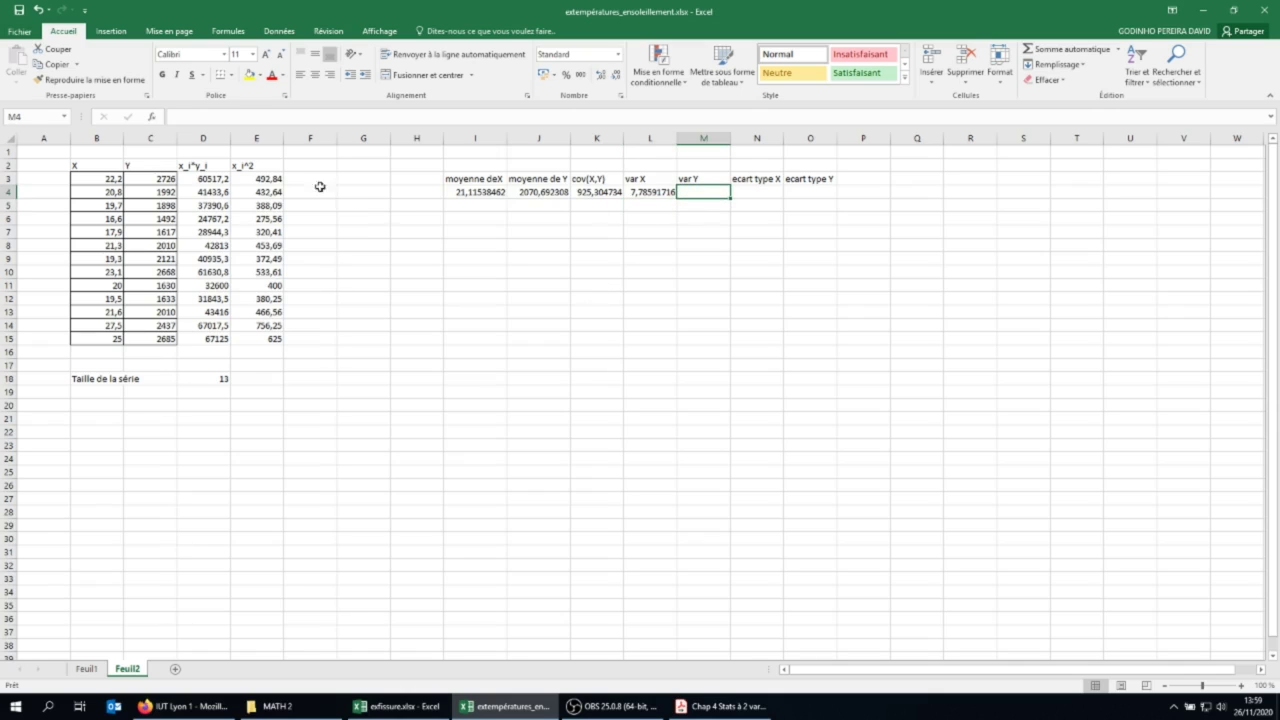
left_click(291, 168)
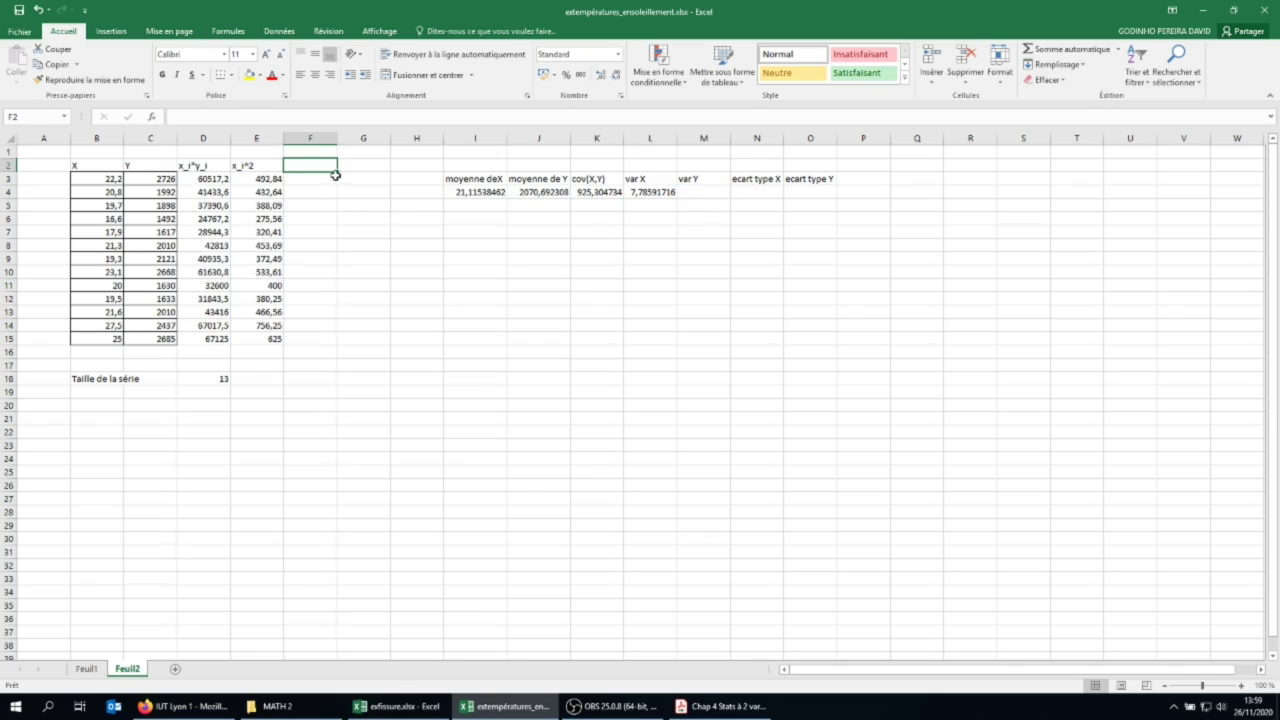
type("y_i^2")
key("Return")
Calculate the squared Y values with =C3^2 in F3, filled down to F15
type("=")
left_click(153, 180)
type("^2")
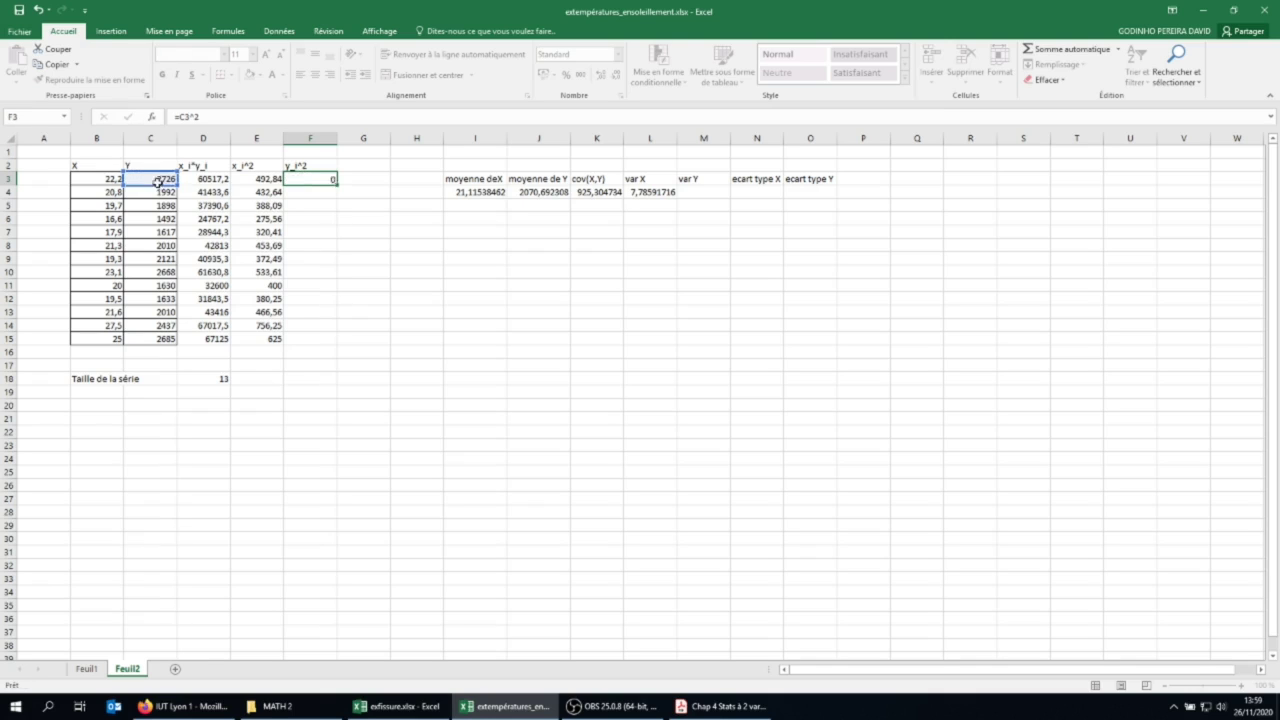
key("Return")
left_click(332, 181)
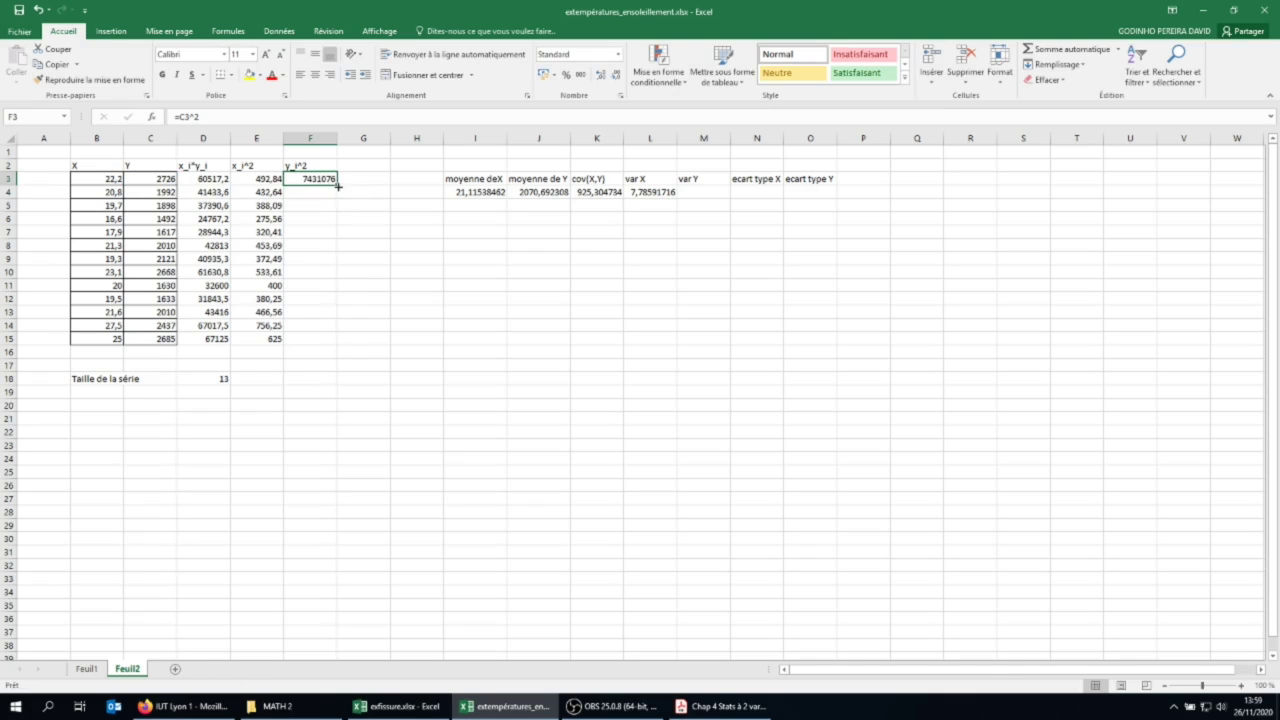
left_click_drag(338, 186, 339, 343)
Compute the variance of Y in M4 with the formula =SOMME(F3:F15)/D18-J4^2
left_click(697, 191)
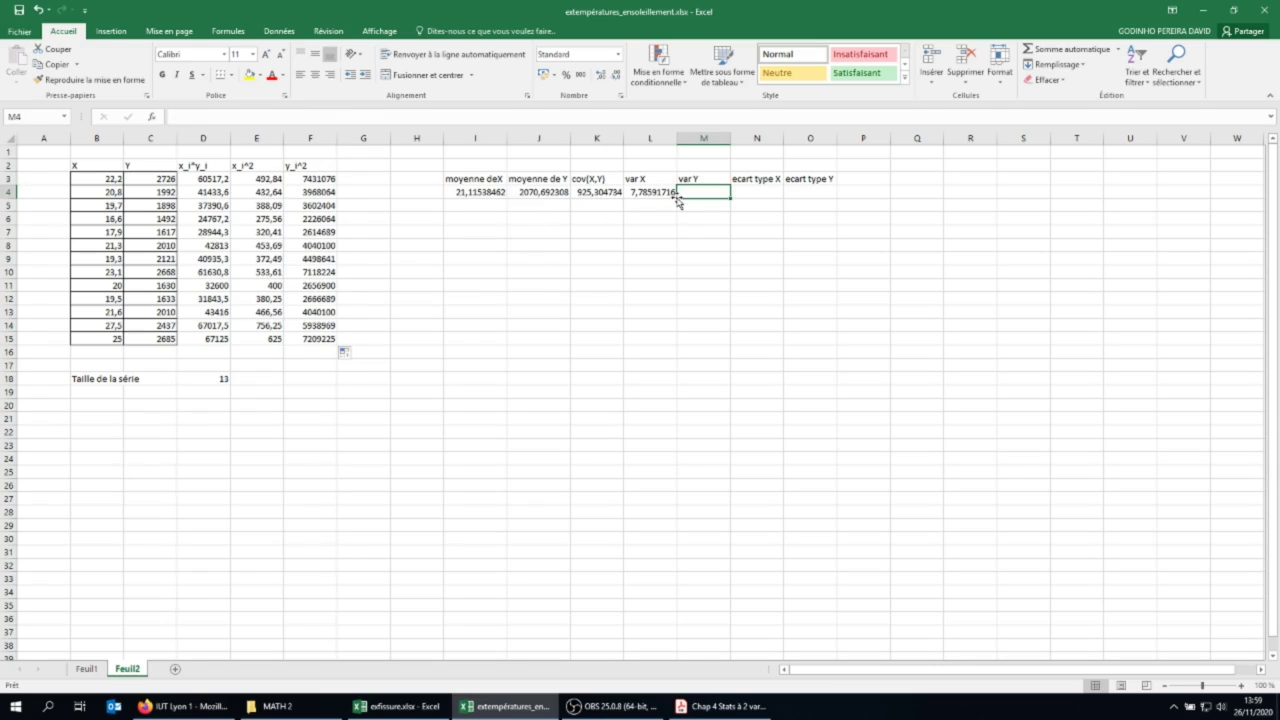
type("=somme(")
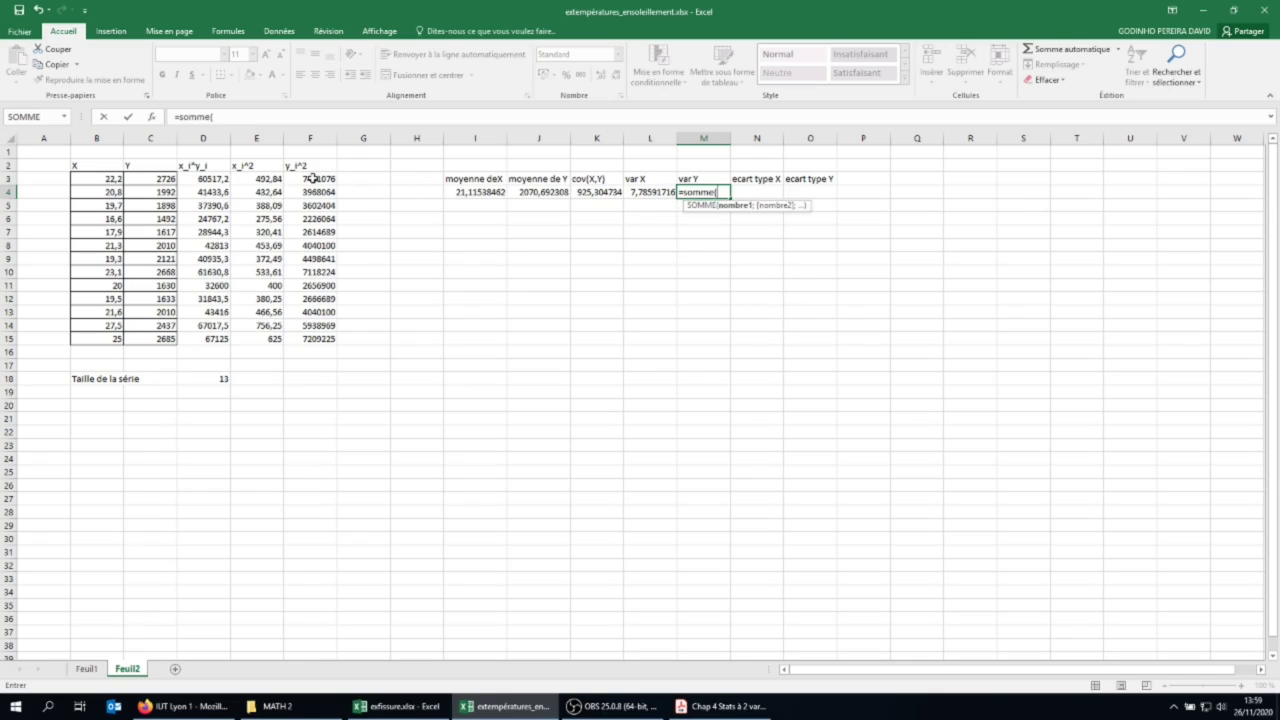
left_click_drag(310, 178, 300, 349)
type(")-")
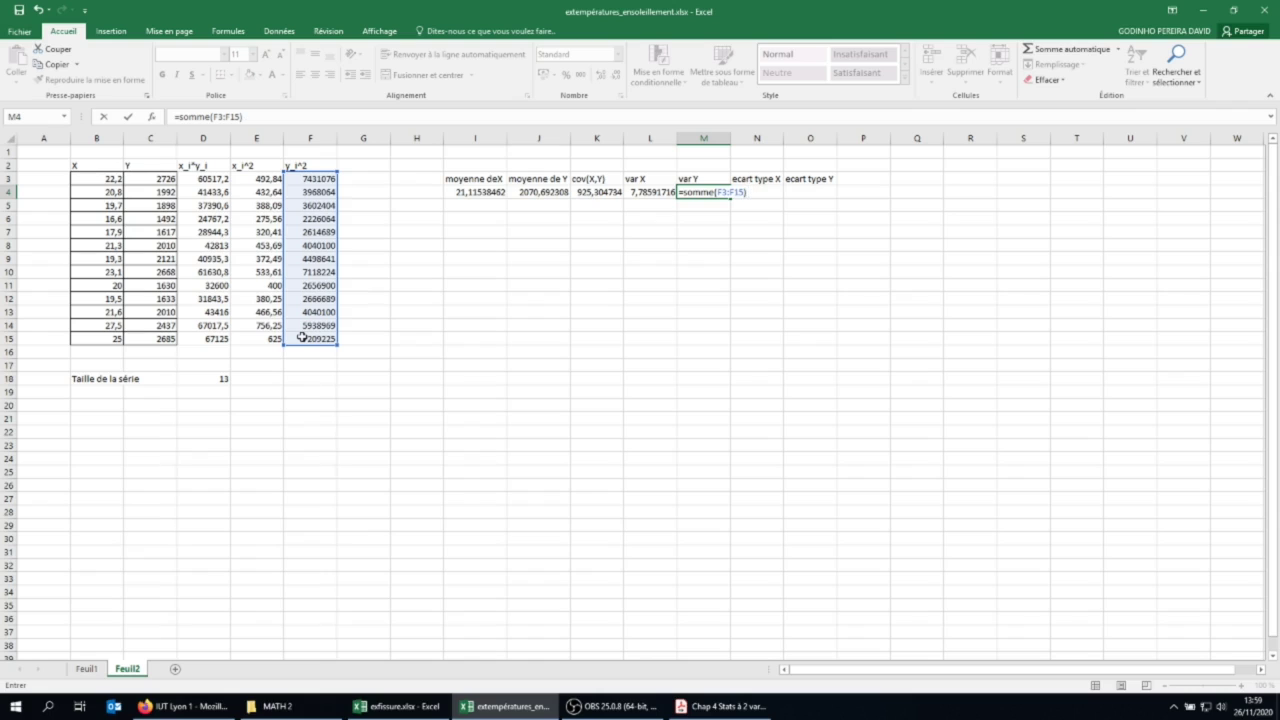
left_click(213, 379)
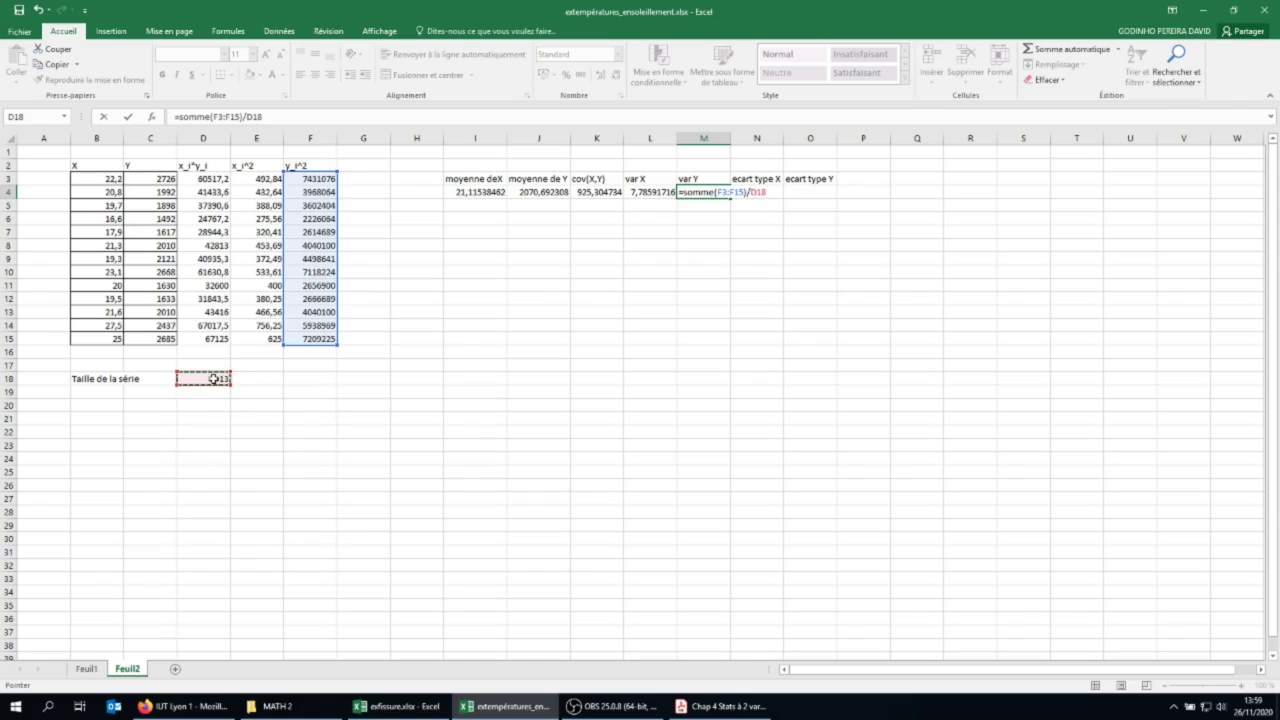
type("-")
left_click(535, 196)
type("^2")
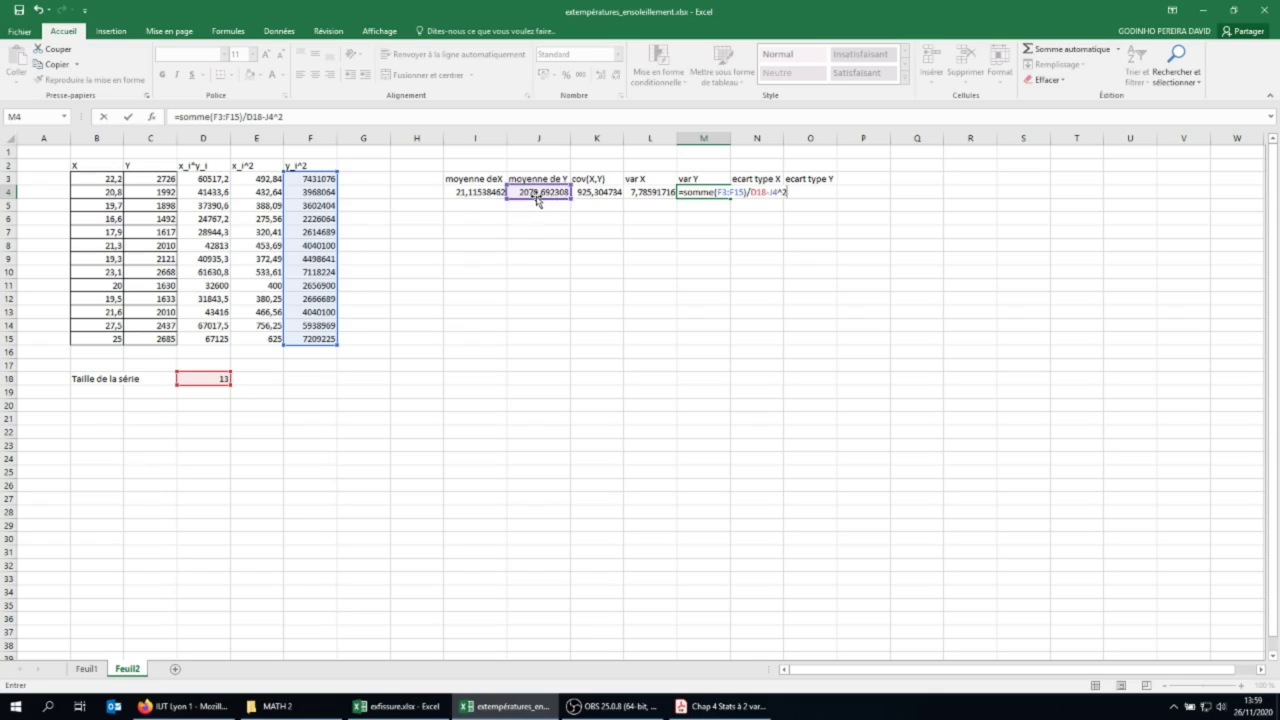
key("Return")
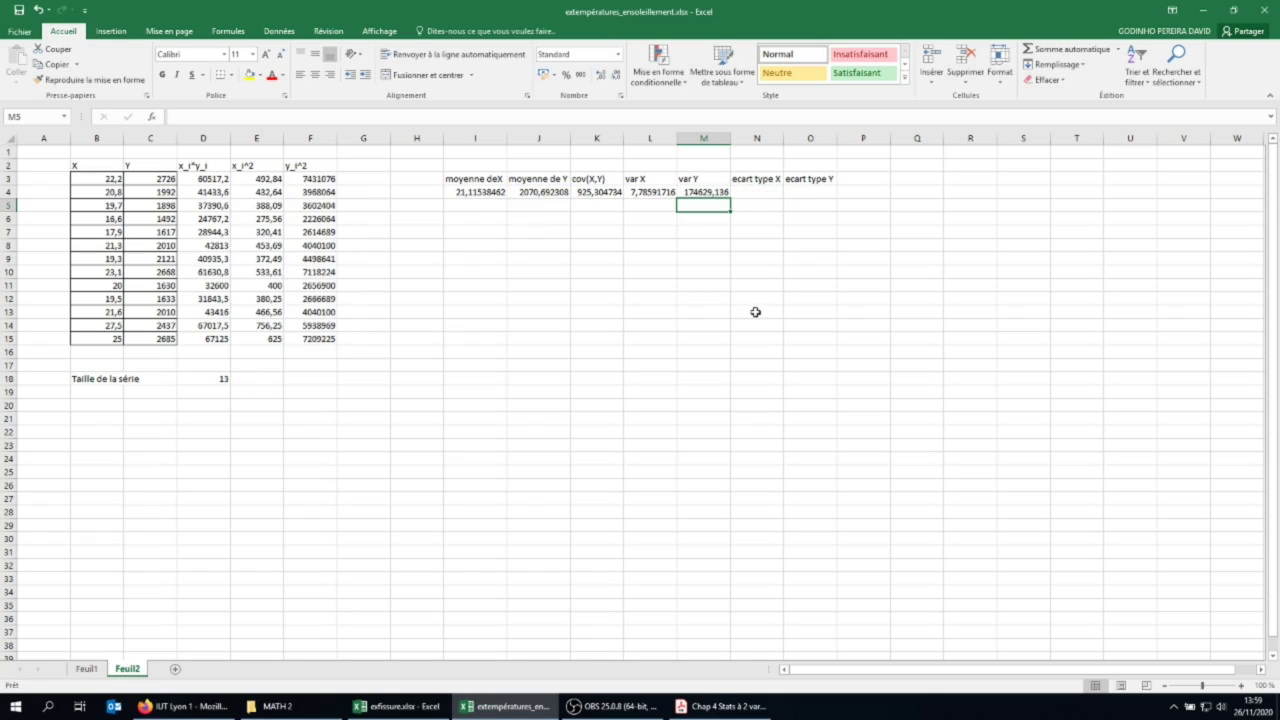
Compute the standard deviation of X in N4 with =RACINE(L4) and copy the formula to O4 for Y
left_click(770, 192)
type("=ra")
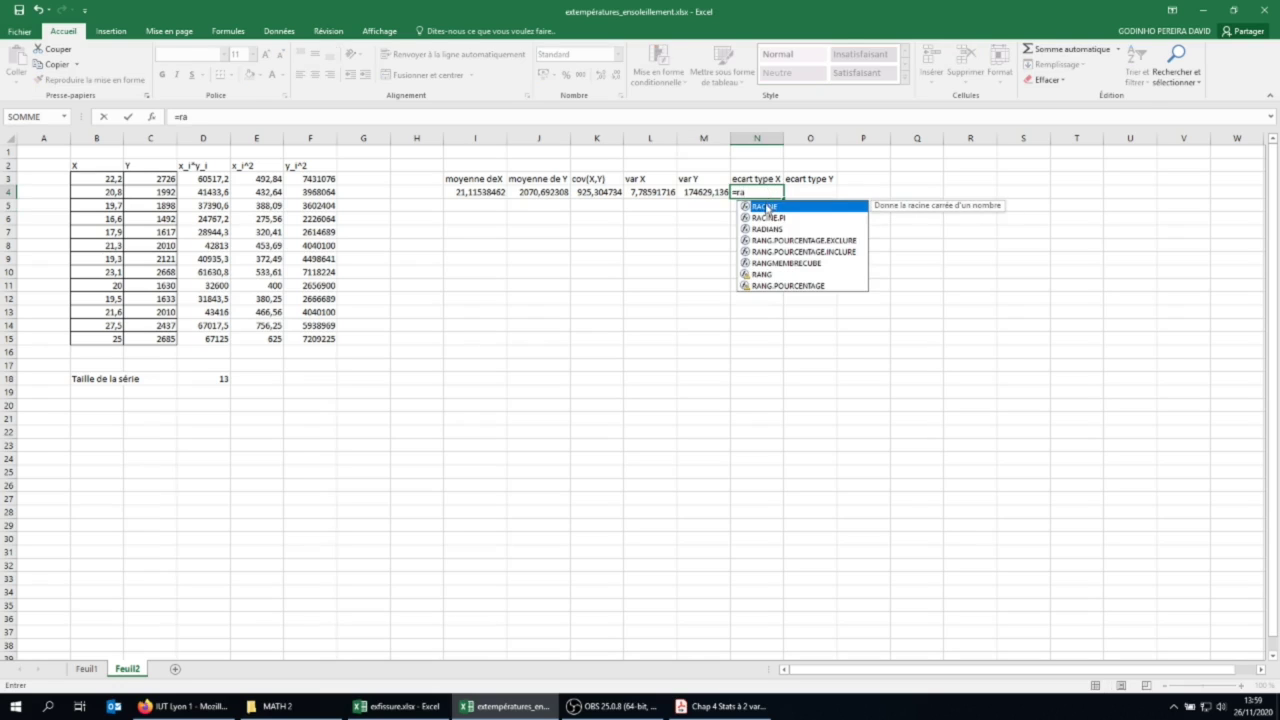
double_click(767, 207)
left_click(652, 191)
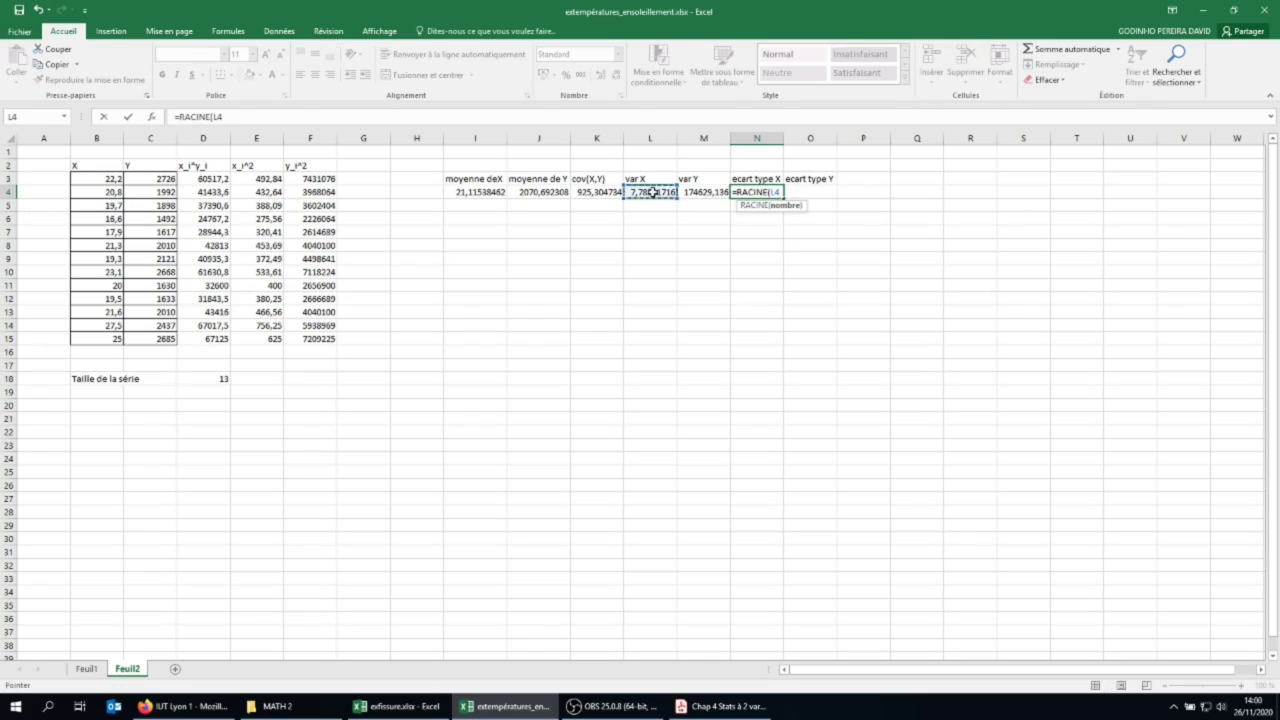
type(")")
key("Return")
left_click(776, 195)
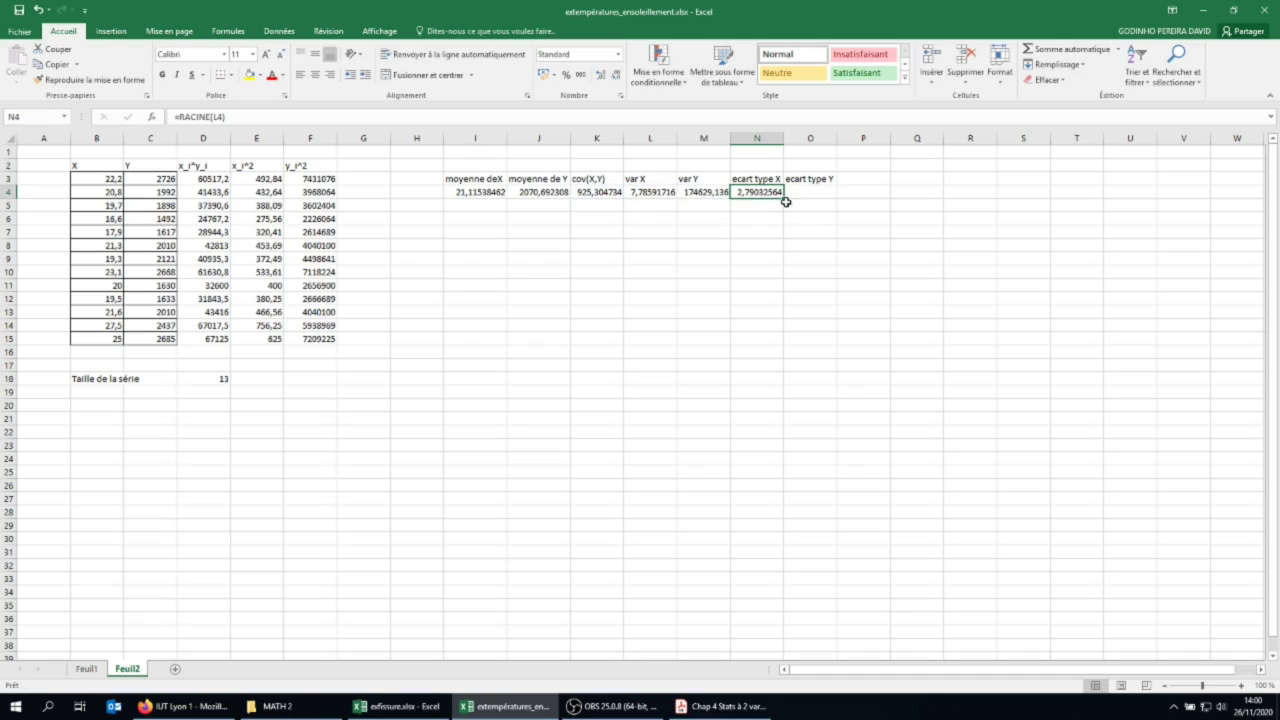
left_click_drag(785, 198, 830, 196)
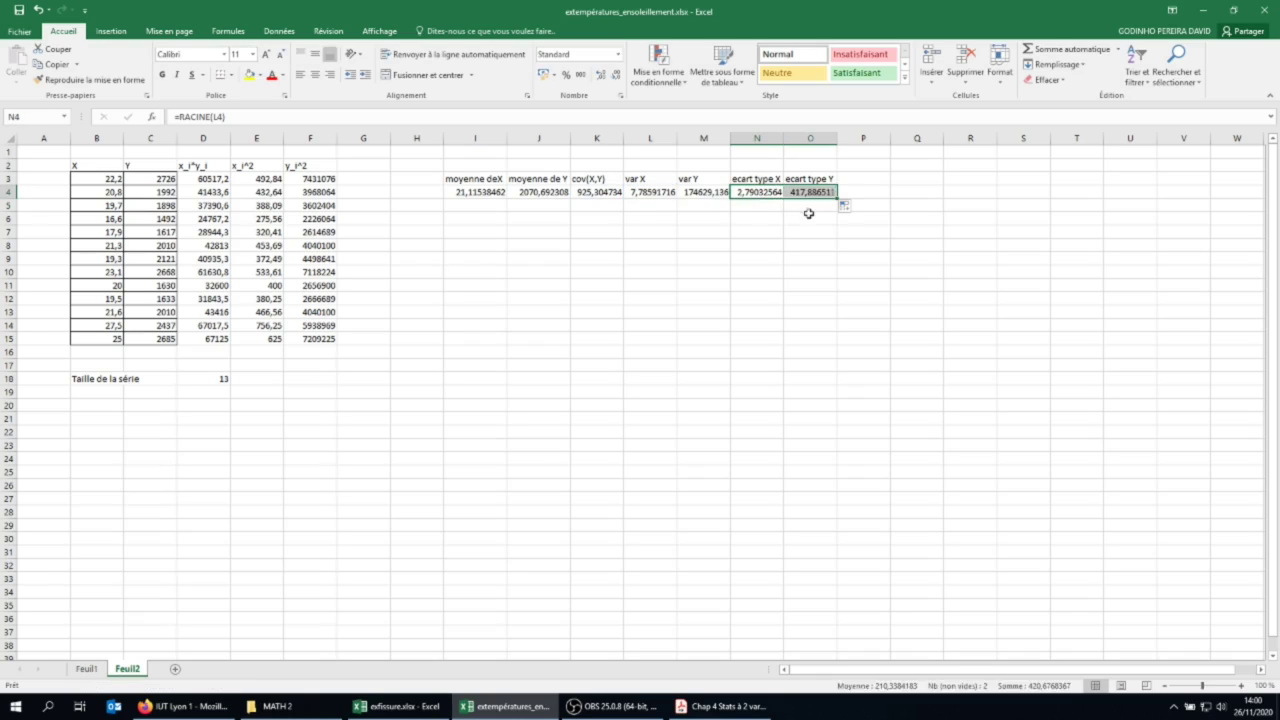
Enter the label "r(X,Y)" in P3 for the correlation coefficient
left_click(864, 177)
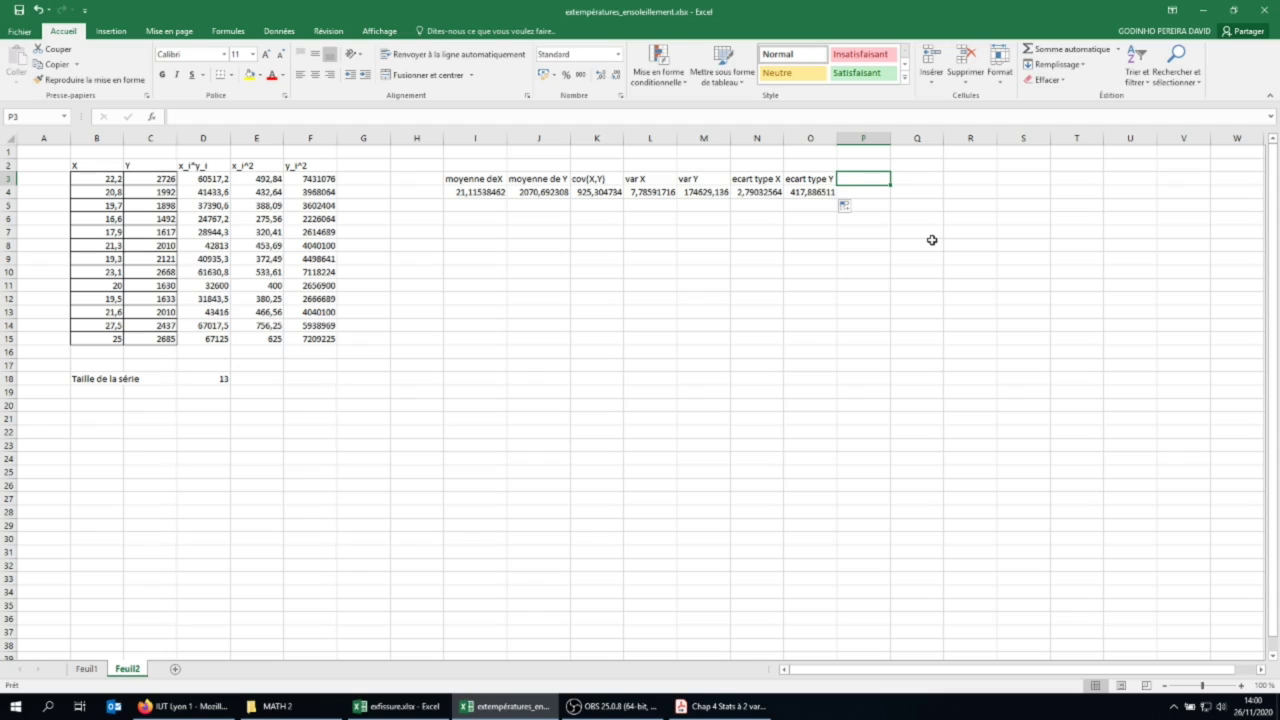
type("r(X,Y")
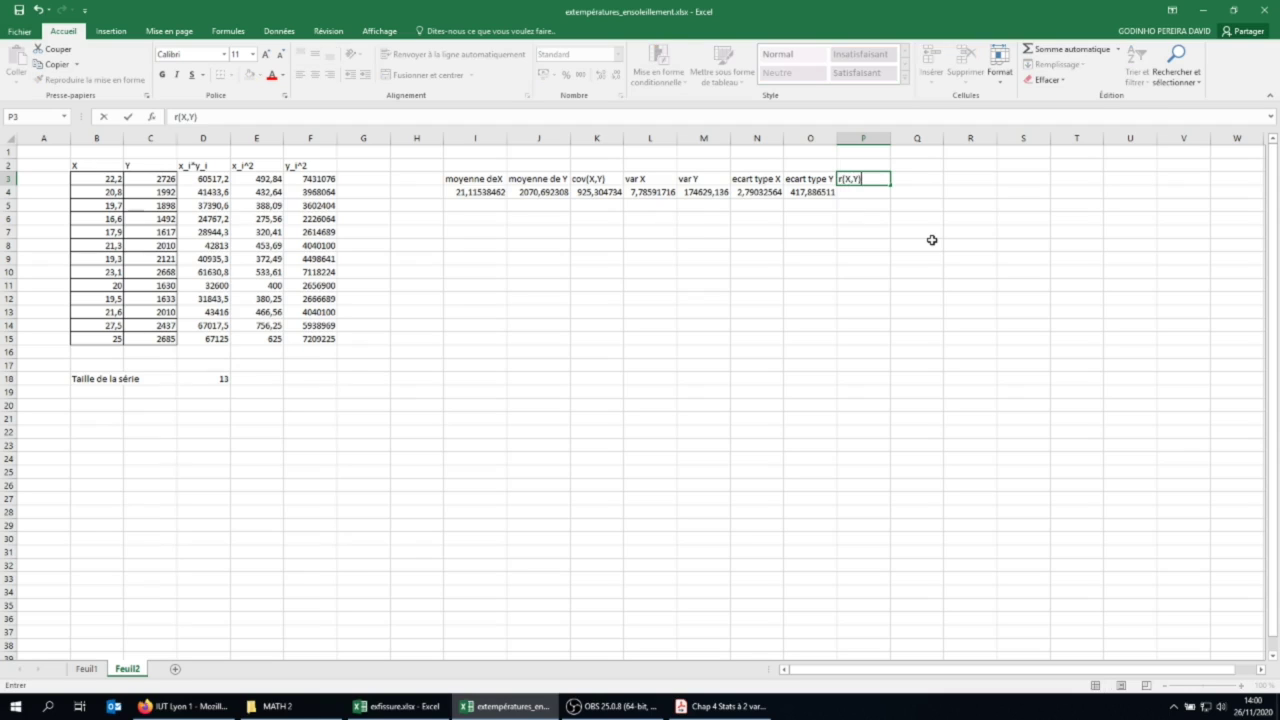
key("Return")
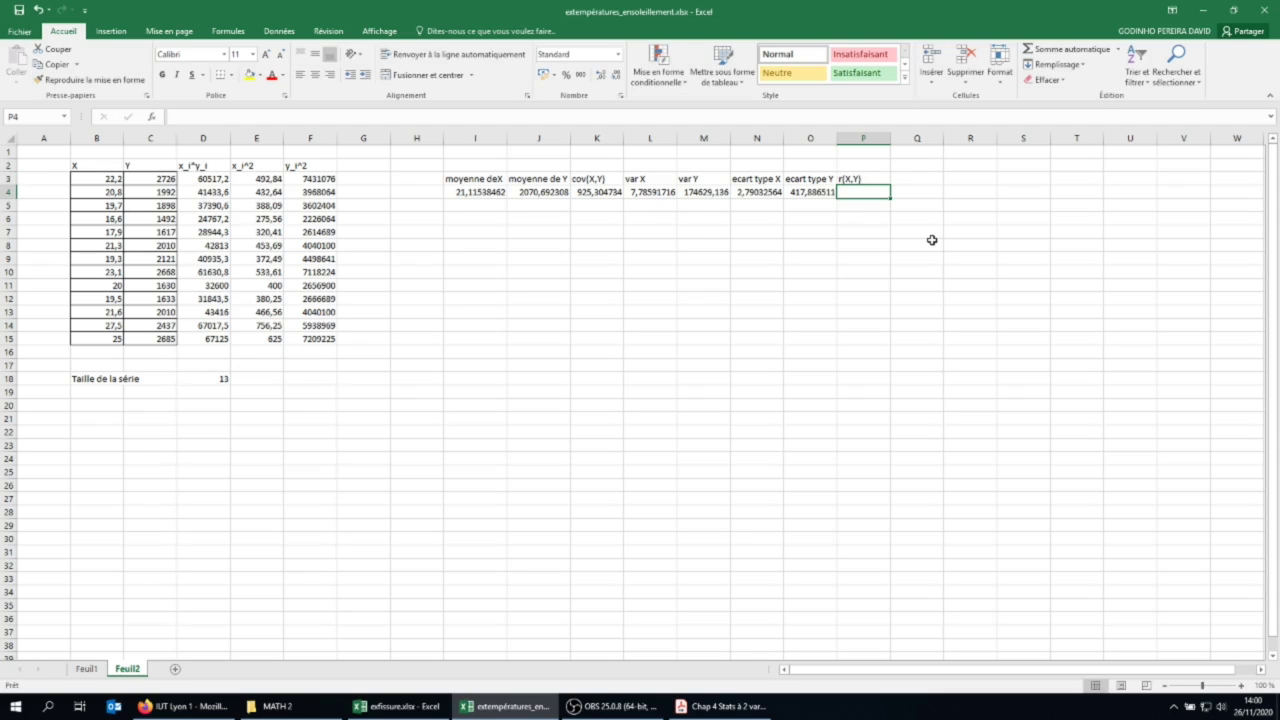
Compute the correlation coefficient in P4 with the formula =K4/(N4*O4)
type("=")
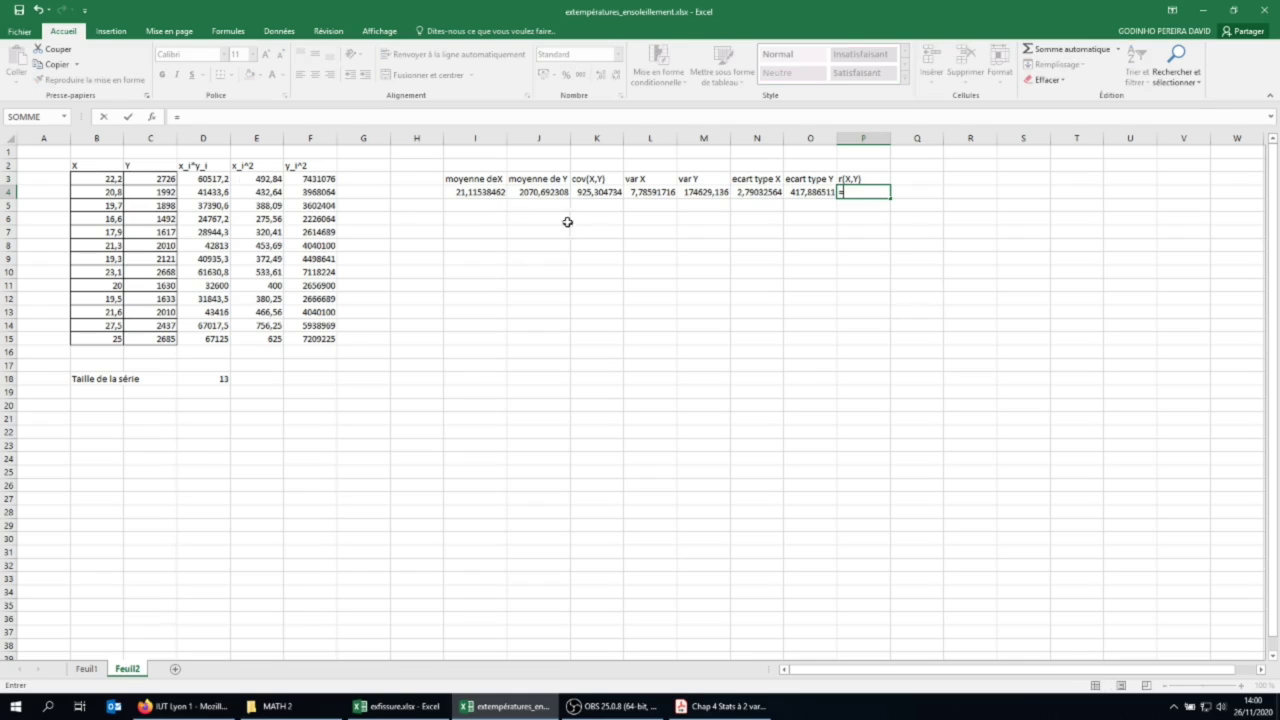
left_click(600, 190)
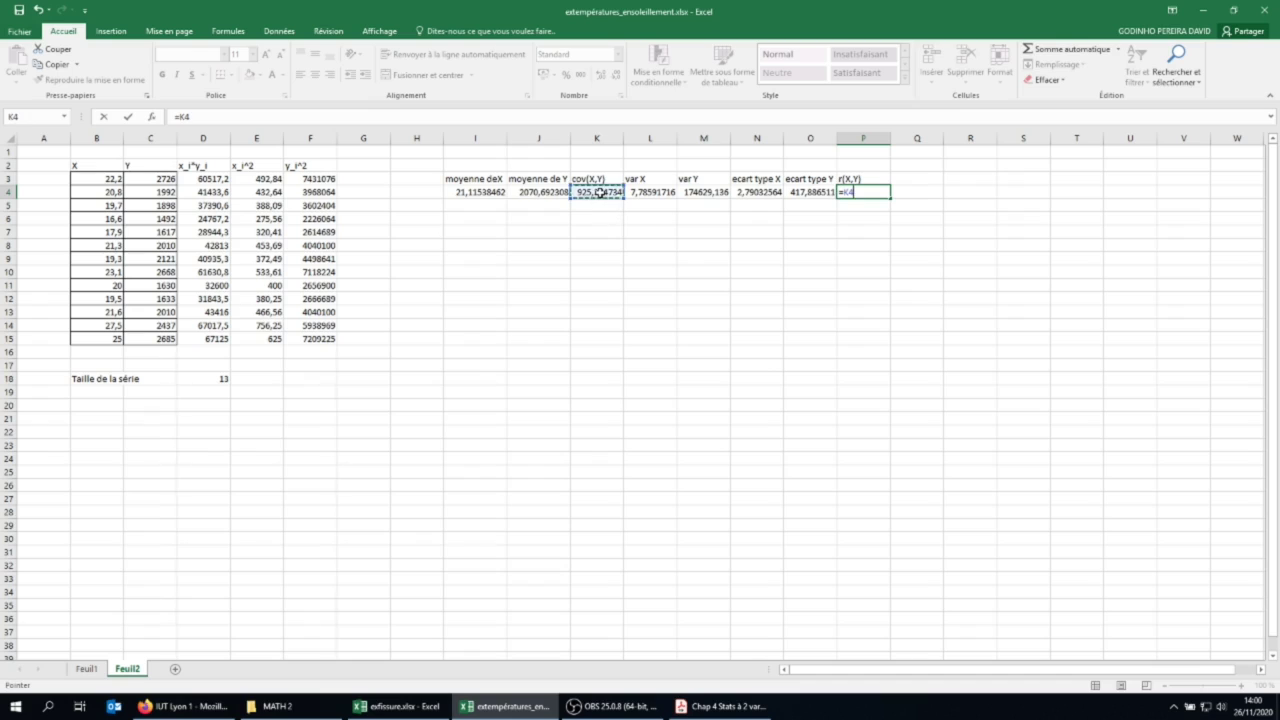
type("/(")
left_click(760, 192)
type("*")
left_click(800, 190)
type(")")
key("Return")
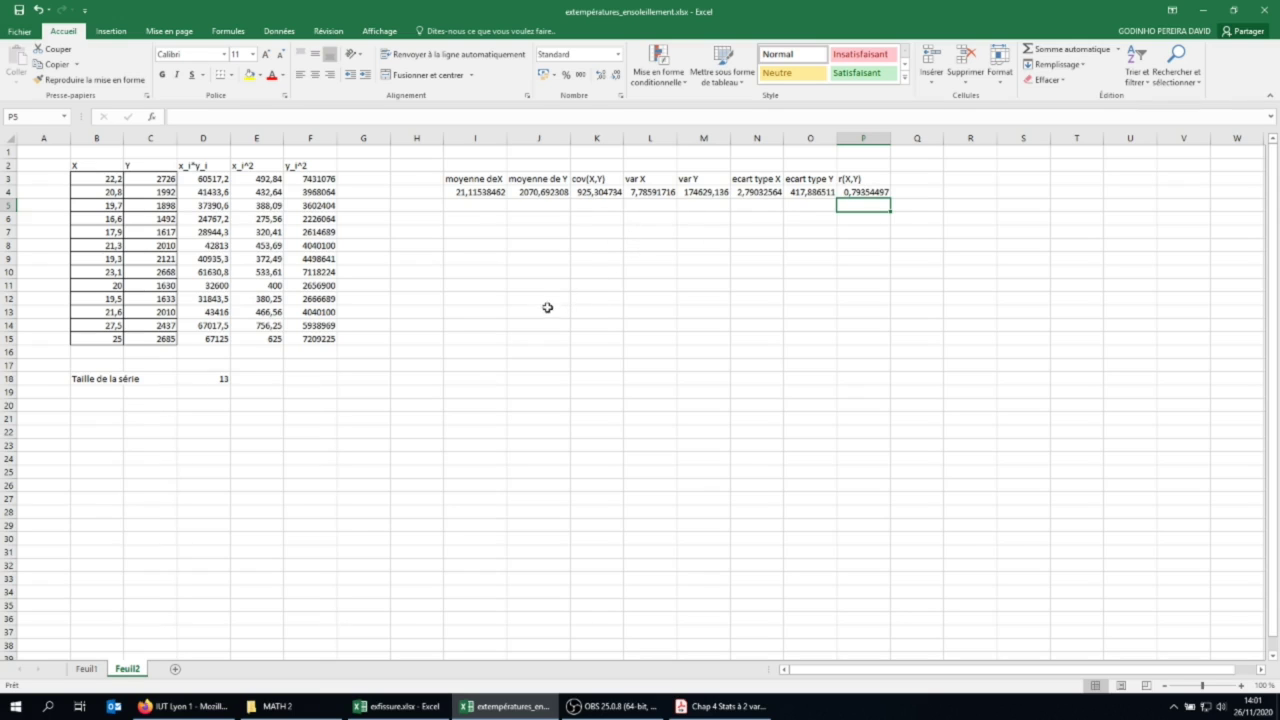
Insert a marker-only scatter chart of the X and Y data in B3:C15
left_click_drag(94, 179, 143, 340)
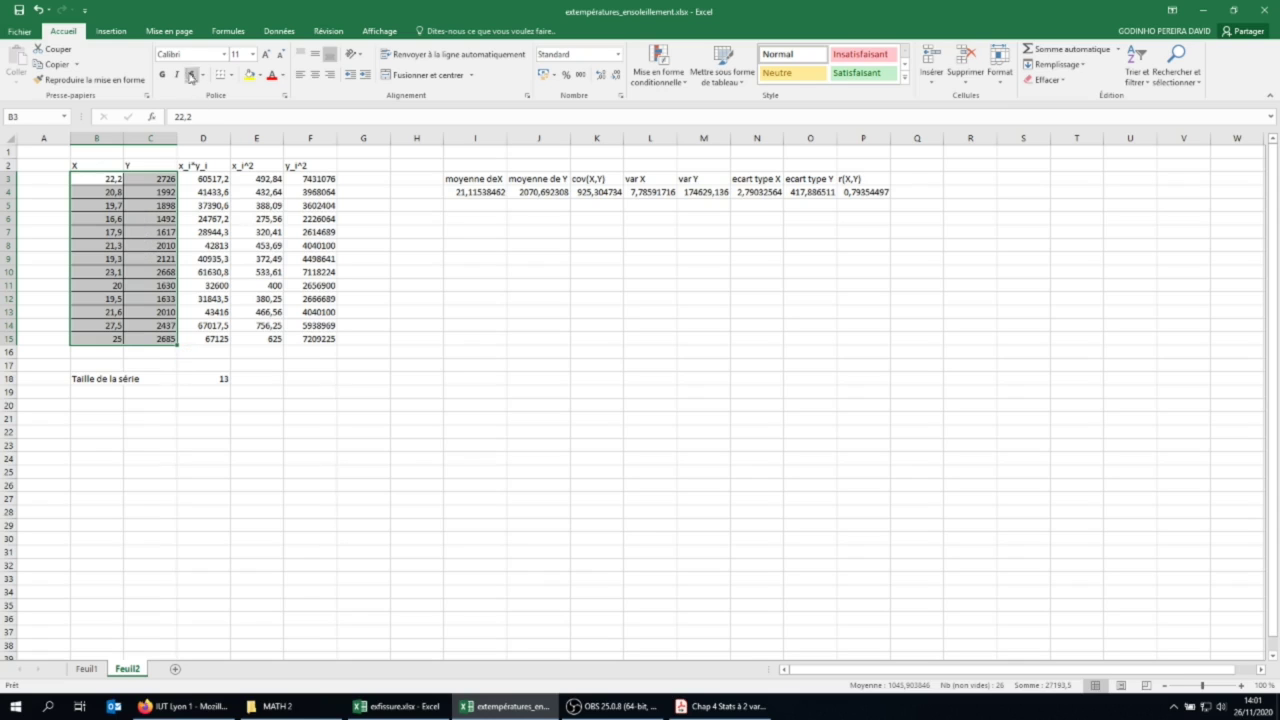
left_click(98, 31)
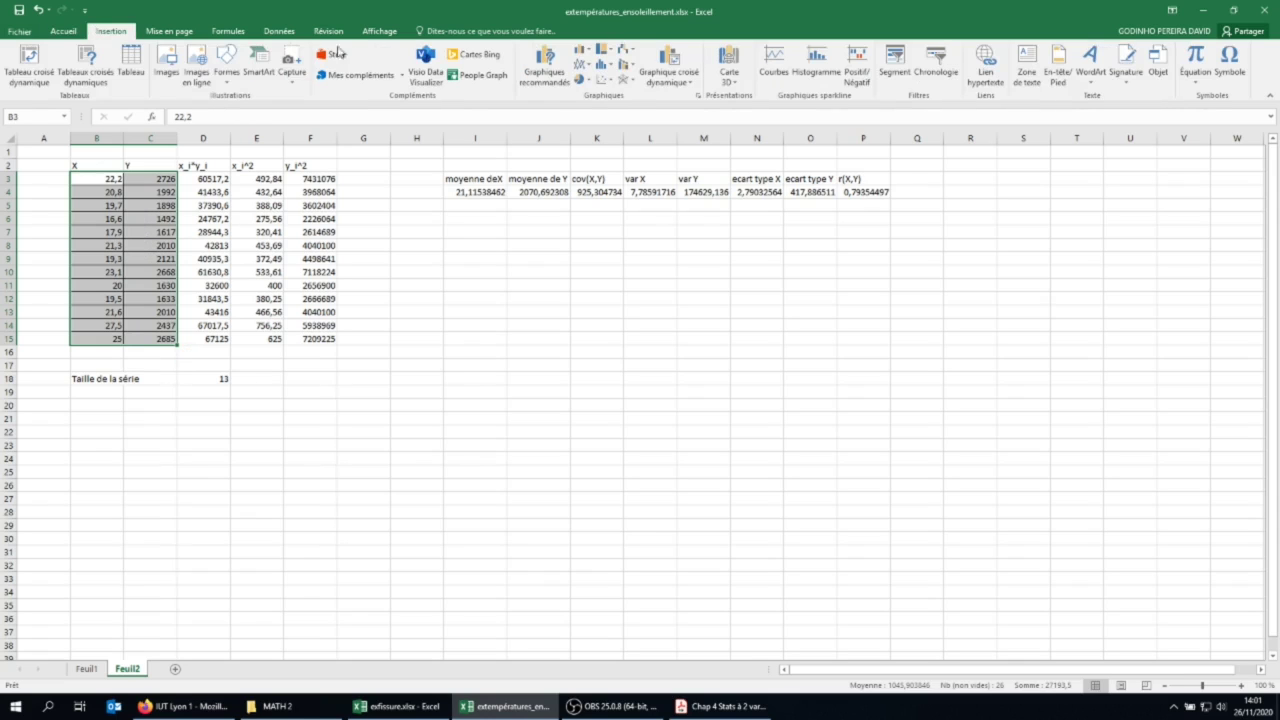
left_click(606, 80)
left_click(609, 123)
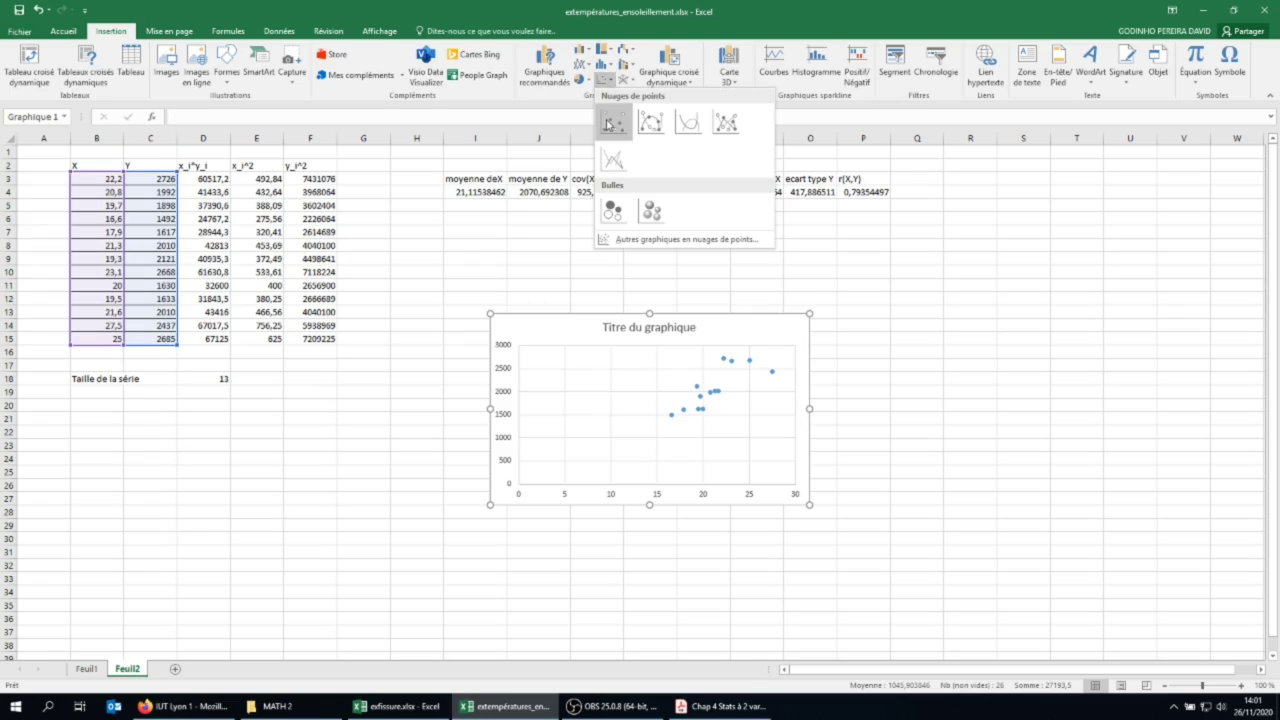
left_click(608, 123)
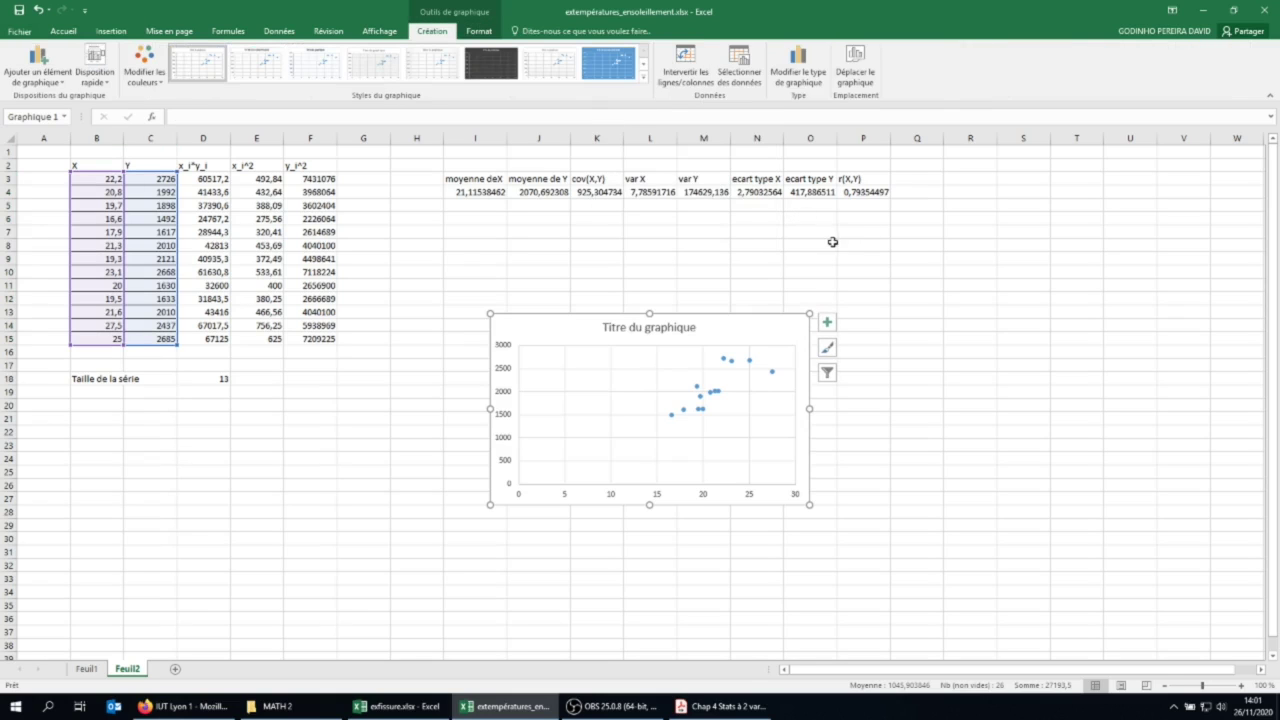
Move the scatter chart to its own new sheet and place that sheet after Feuil2
right_click(747, 335)
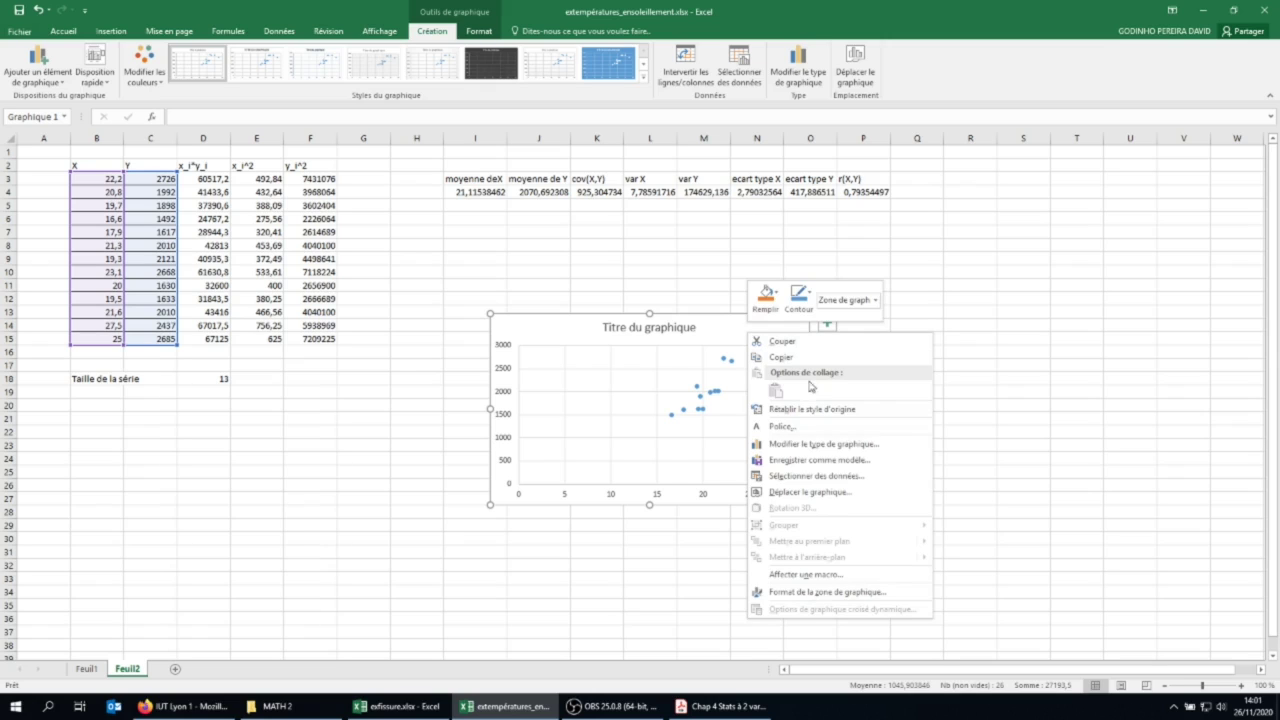
left_click(806, 492)
left_click(750, 468)
left_click(866, 531)
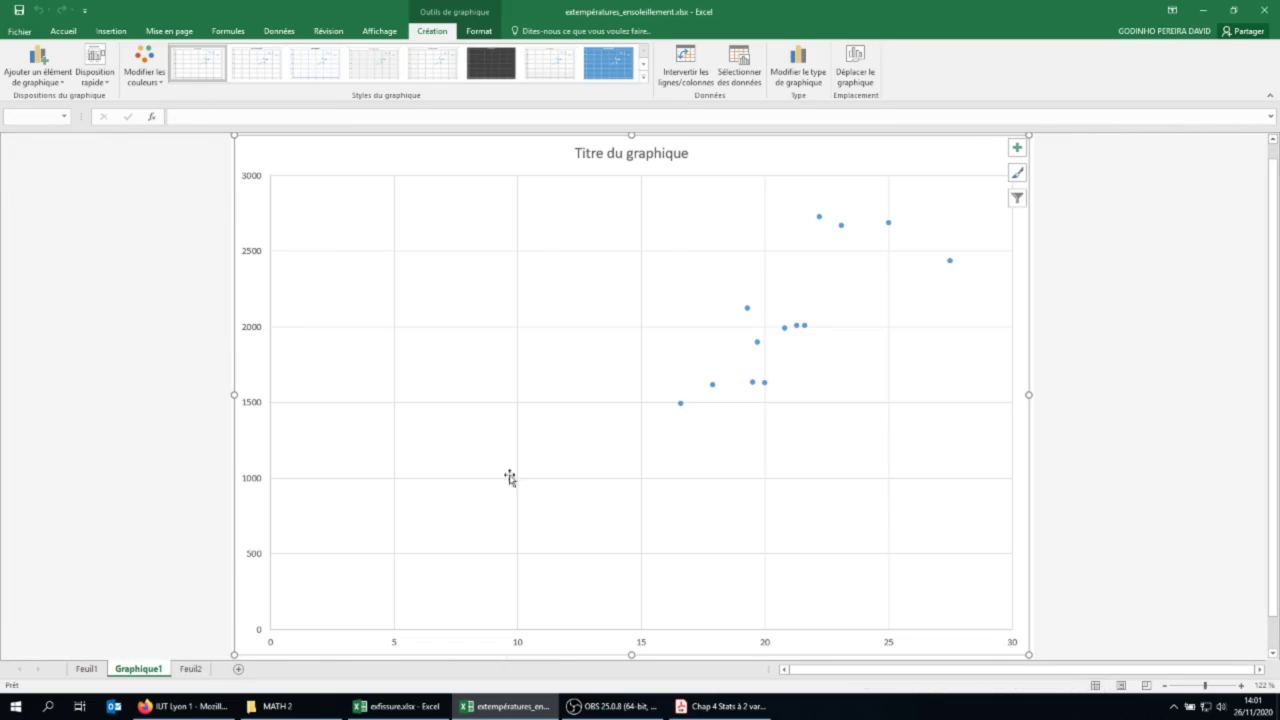
left_click_drag(147, 672, 217, 676)
Change the chart title to "Droite de régression avec la méthode des moindres carrées"
left_click(634, 153)
left_click(684, 152)
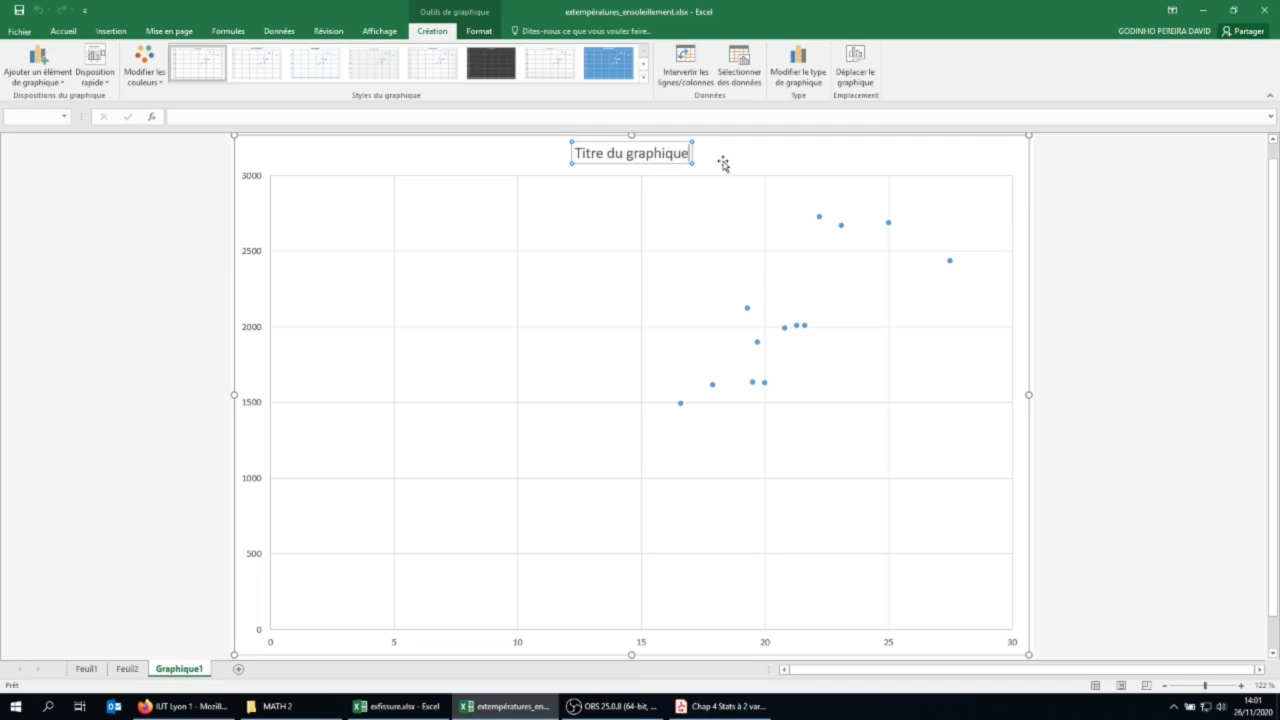
key("BackSpace")
key("BackSpace")
key("BackSpace")
key("BackSpace")
key("BackSpace")
key("BackSpace")
key("BackSpace")
key("BackSpace")
key("BackSpace")
key("BackSpace")
key("BackSpace")
key("BackSpace")
key("BackSpace")
key("BackSpace")
key("BackSpace")
key("BackSpace")
key("BackSpace")
key("BackSpace")
type("Droite d e")
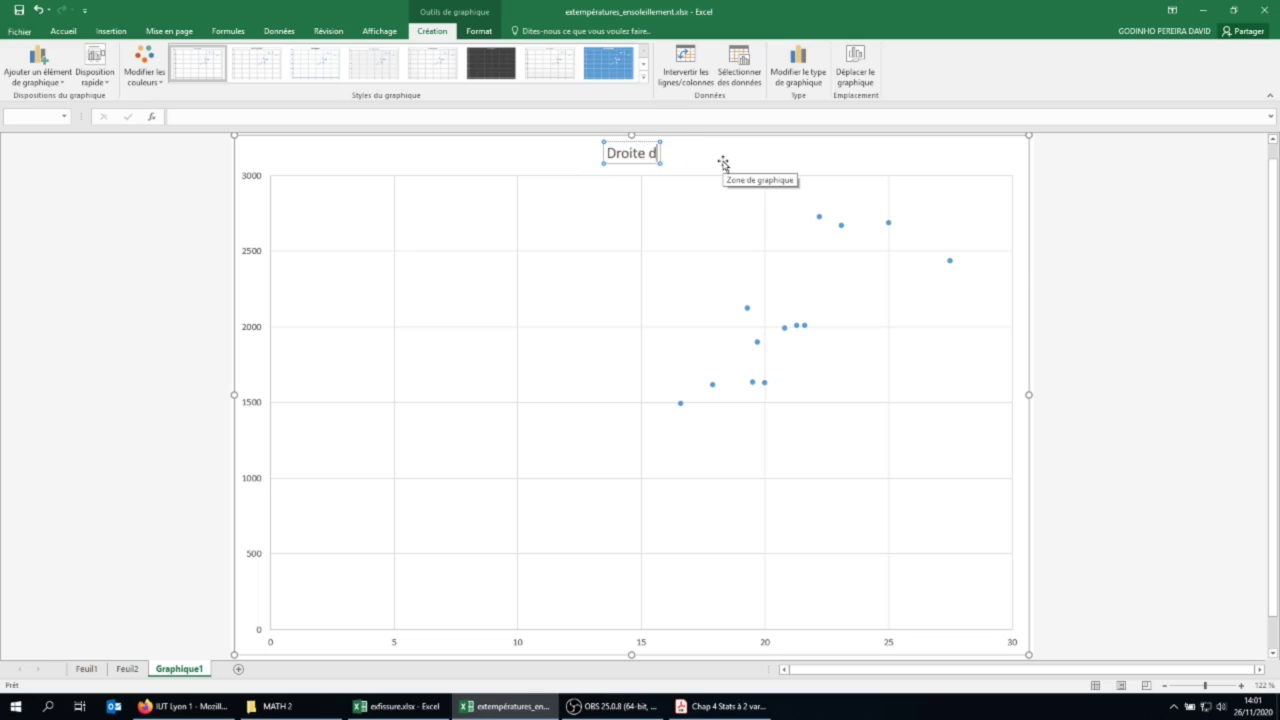
key("BackSpace")
key("BackSpace")
type("e")
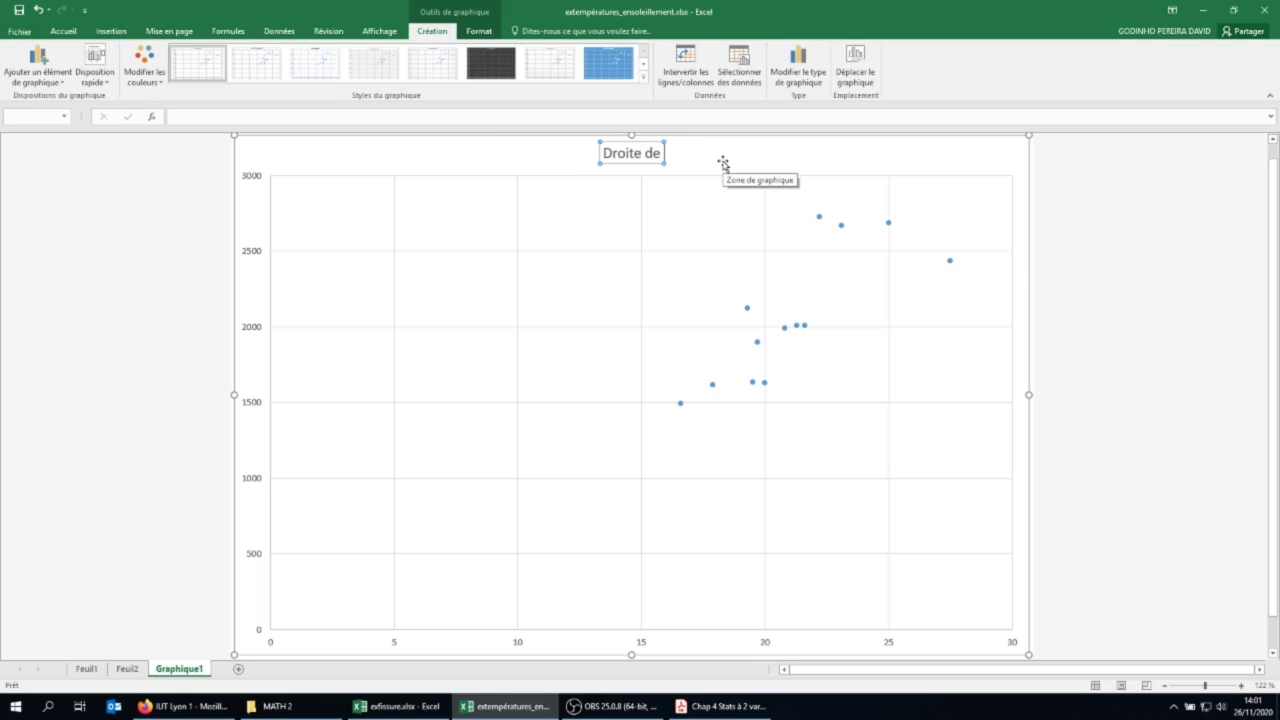
type(" régression")
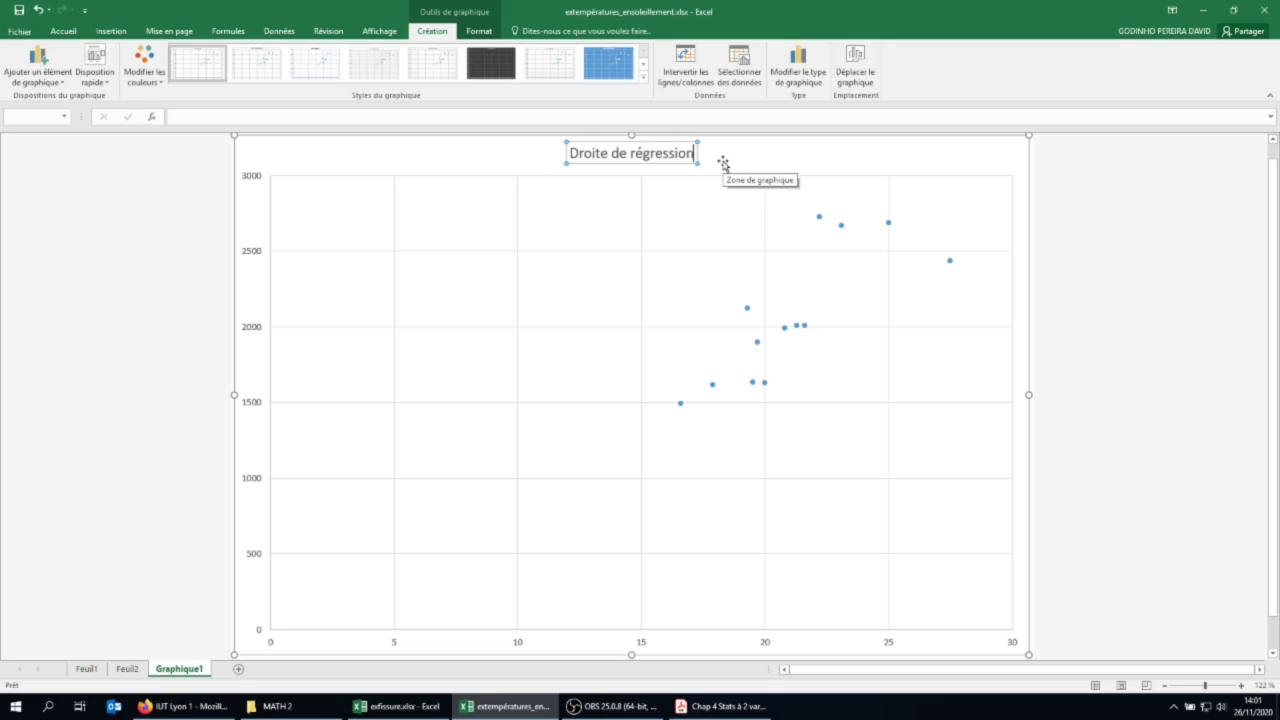
type(" avec la méthode des moindres carrées")
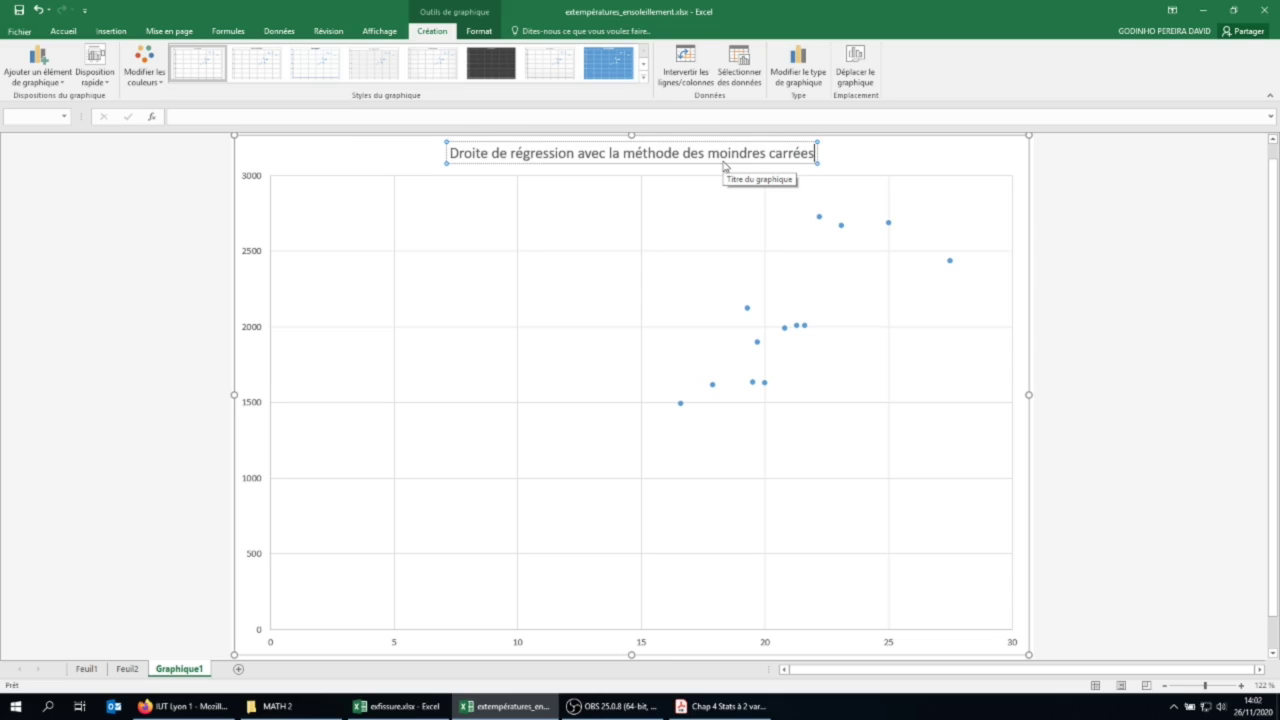
left_click(886, 160)
Add a linear trendline to the data points and display its equation on the chart, without the R² value
left_click(126, 670)
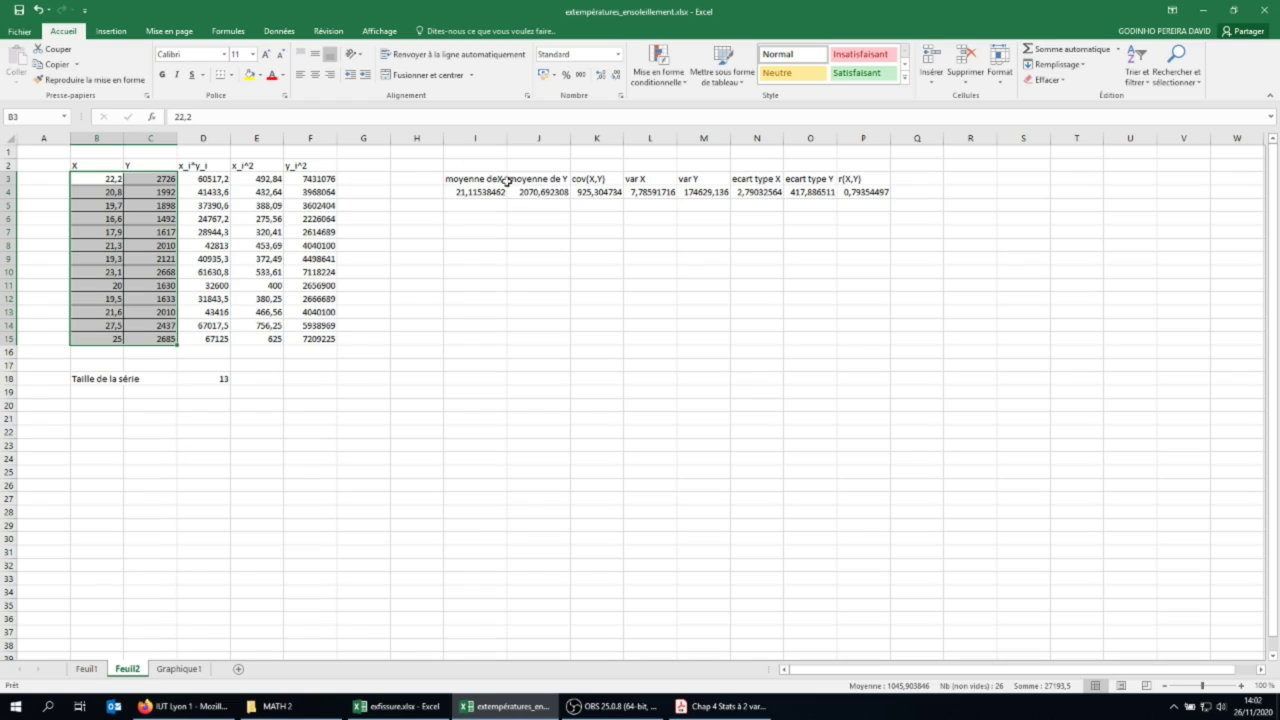
left_click(196, 668)
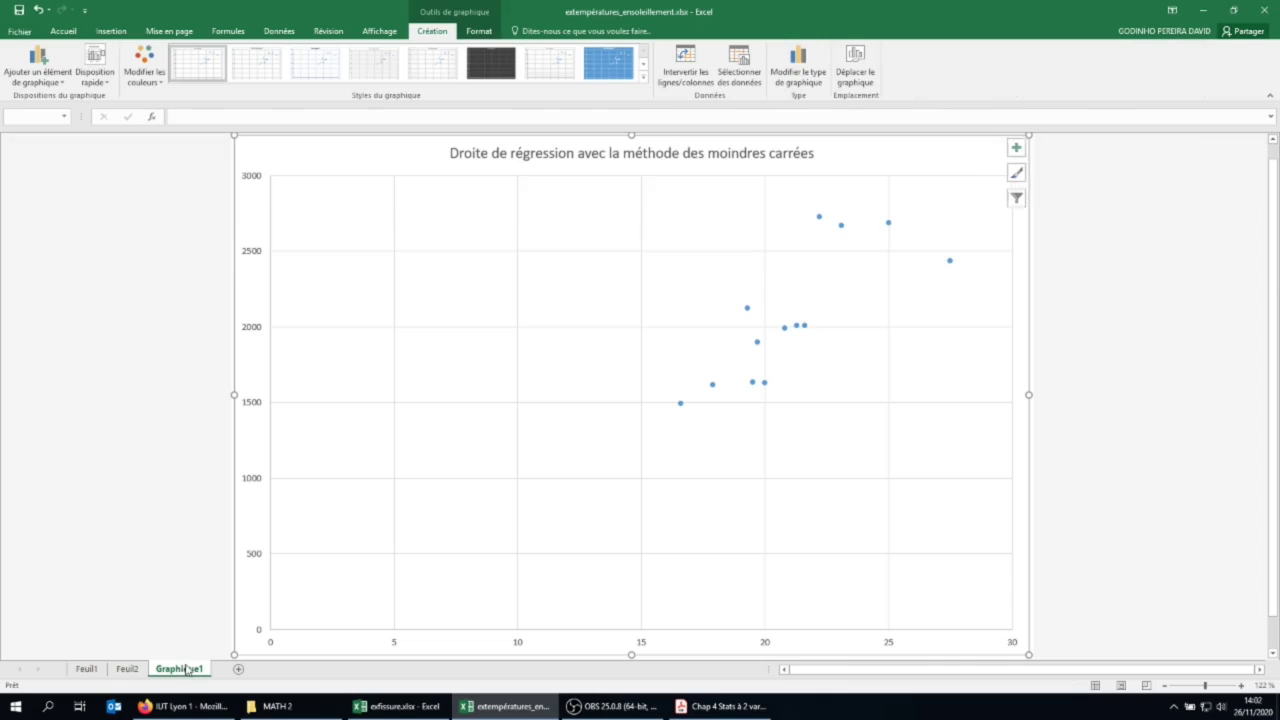
left_click(758, 343)
right_click(758, 343)
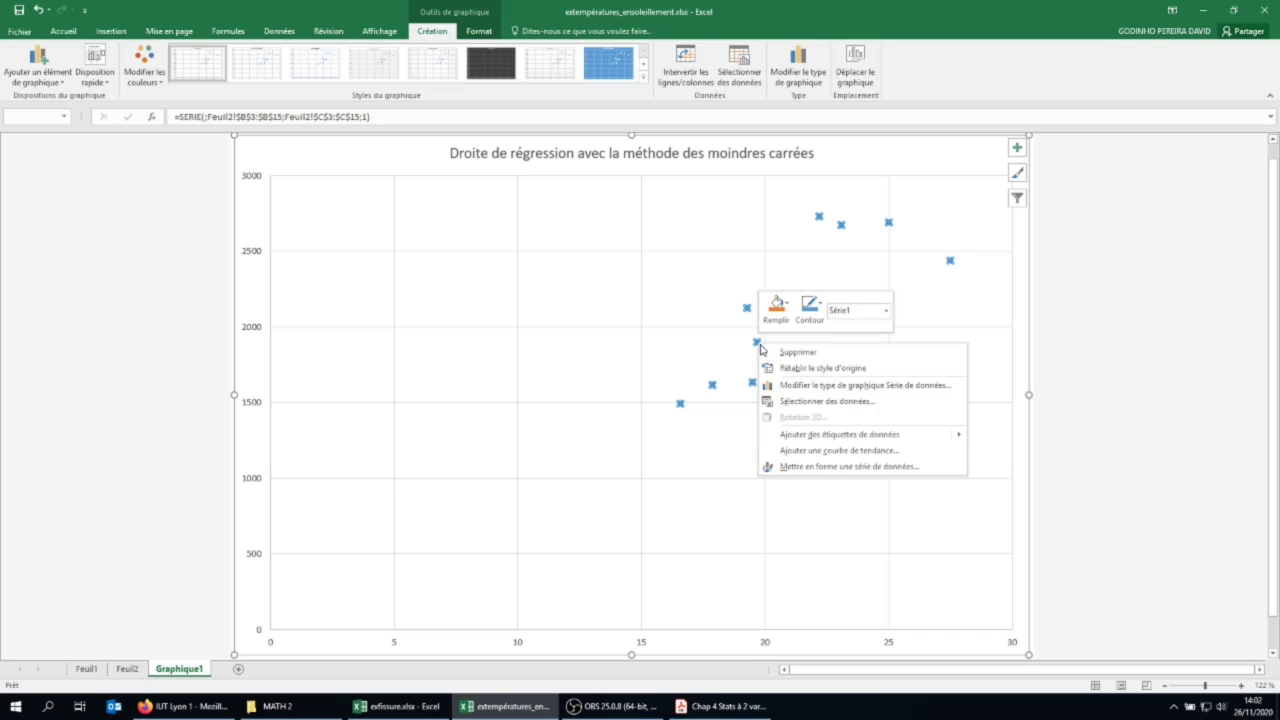
left_click(857, 454)
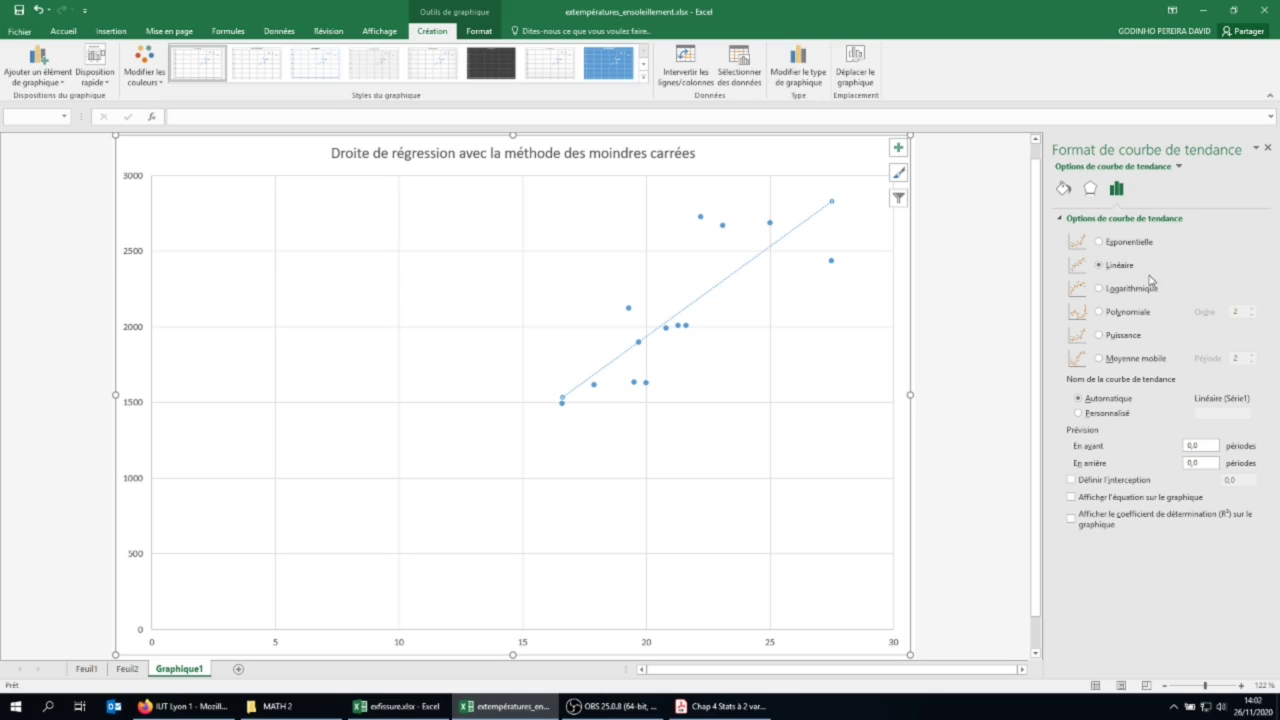
left_click(1133, 498)
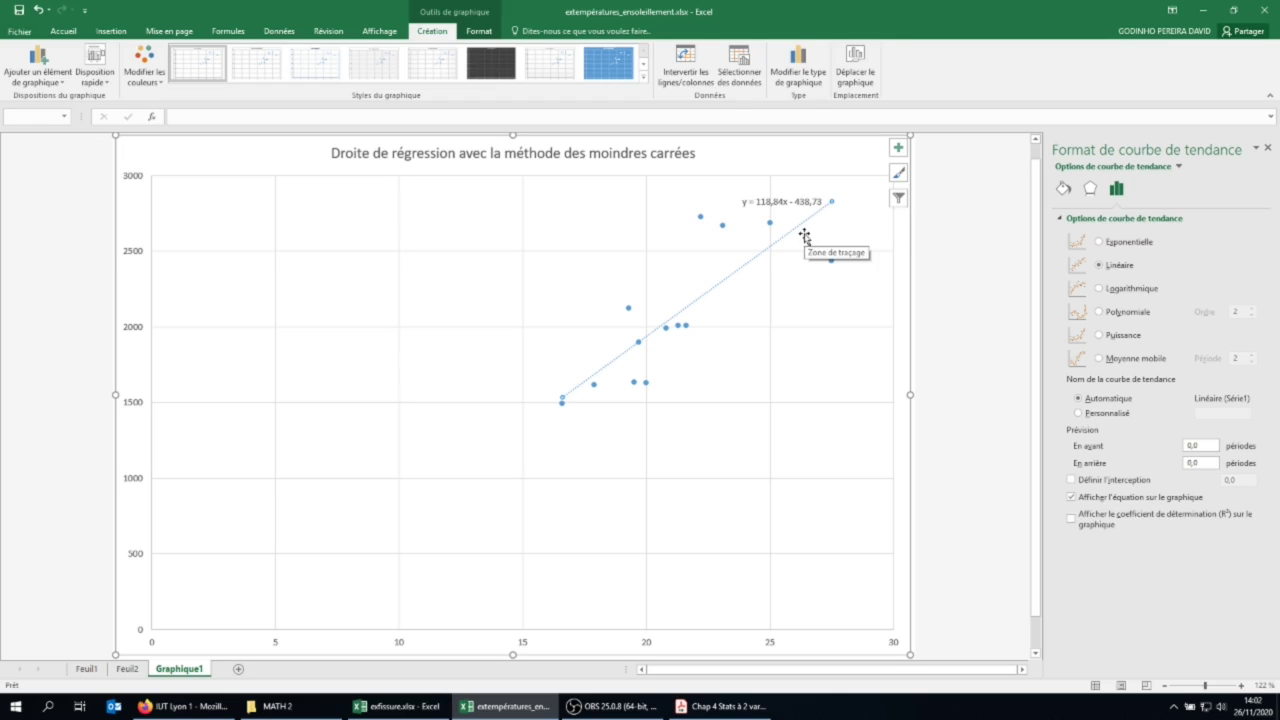
left_click(1073, 520)
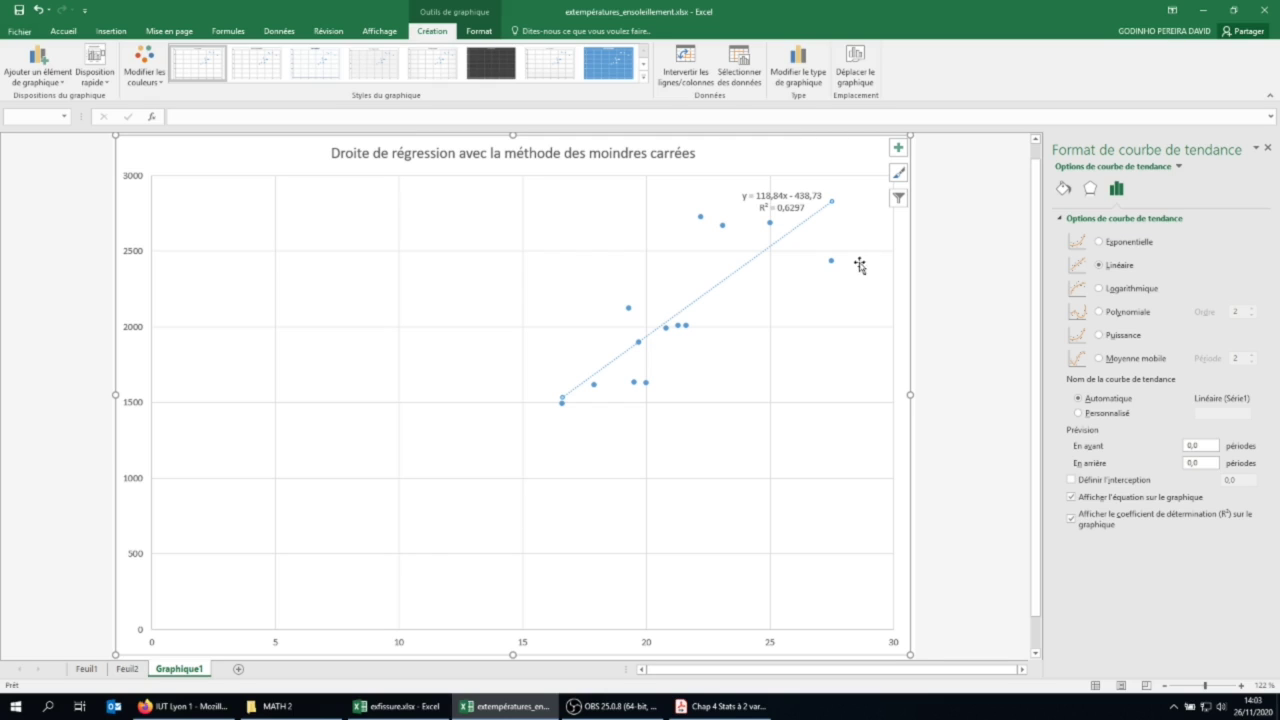
left_click(1071, 519)
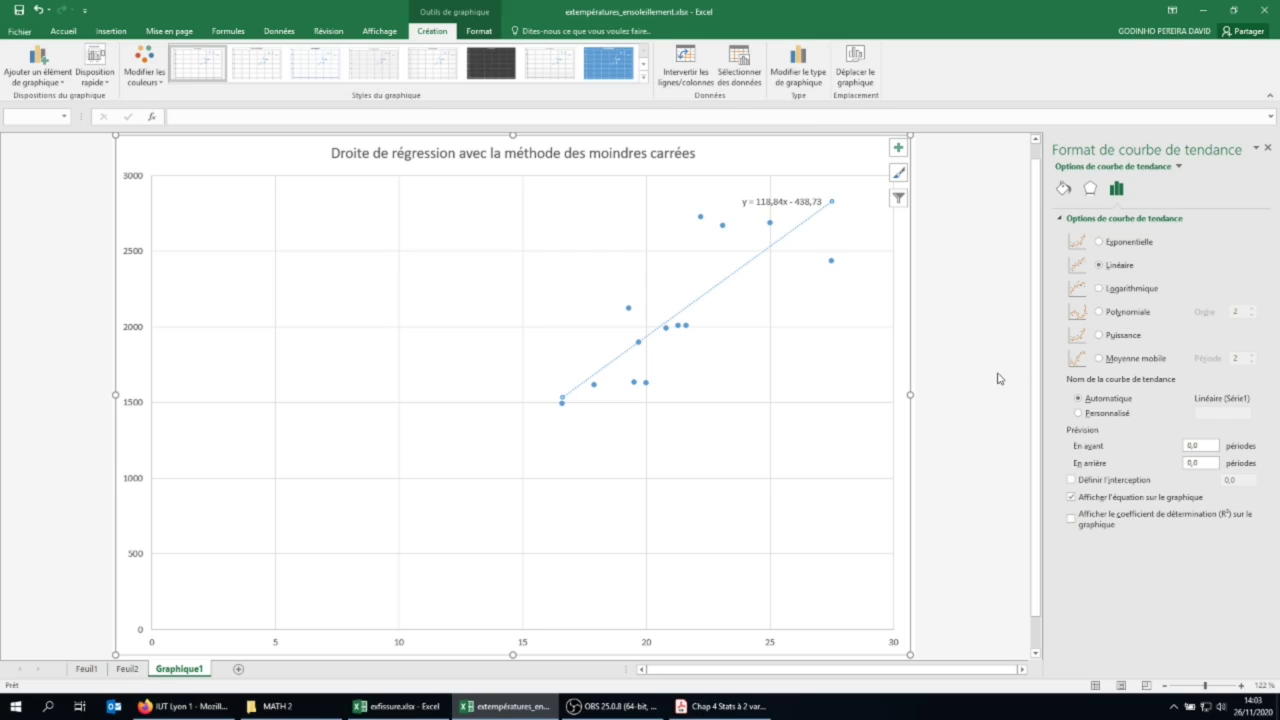
Add axis titles to the chart and label the horizontal axis "Température en juillet"
left_click(898, 149)
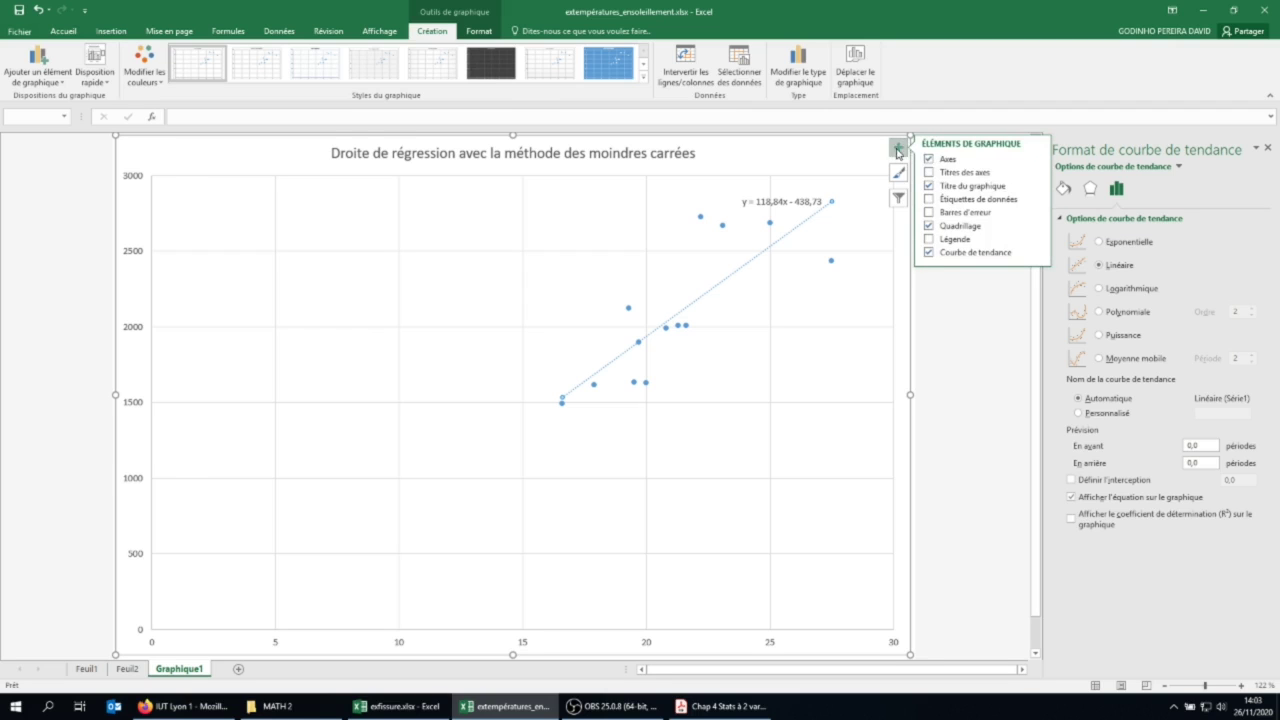
left_click(945, 172)
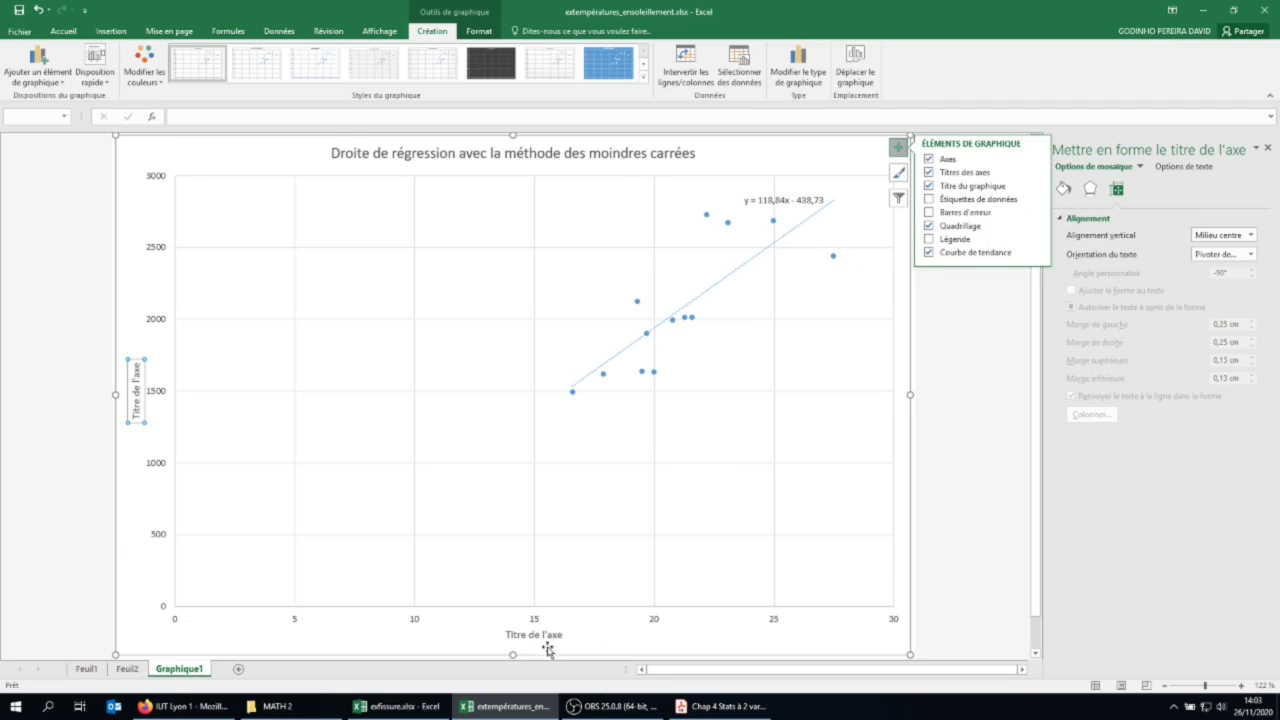
left_click(551, 636)
left_click(561, 636)
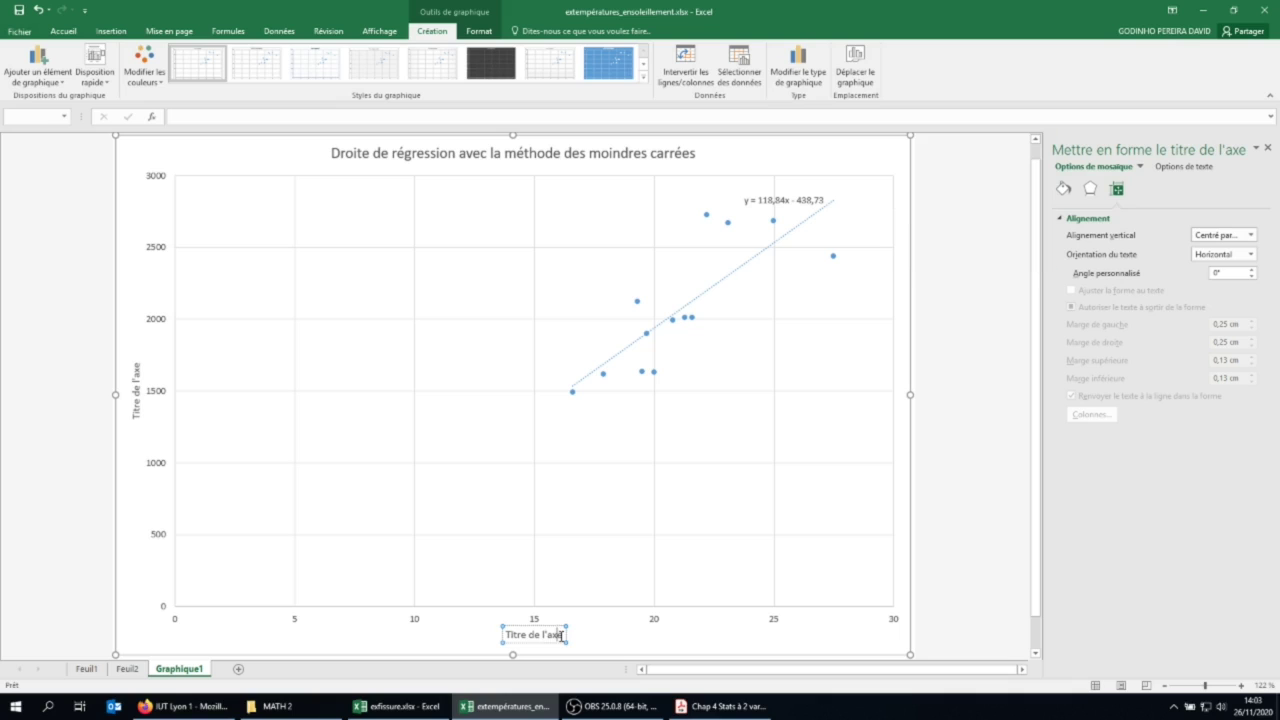
key("BackSpace")
key("BackSpace")
key("BackSpace")
key("BackSpace")
key("BackSpace")
key("BackSpace")
key("BackSpace")
key("BackSpace")
key("BackSpace")
key("BackSpace")
key("BackSpace")
key("BackSpace")
key("BackSpace")
type("empérature eb")
key("BackSpace")
type("n juu")
key("BackSpace")
type("illet")
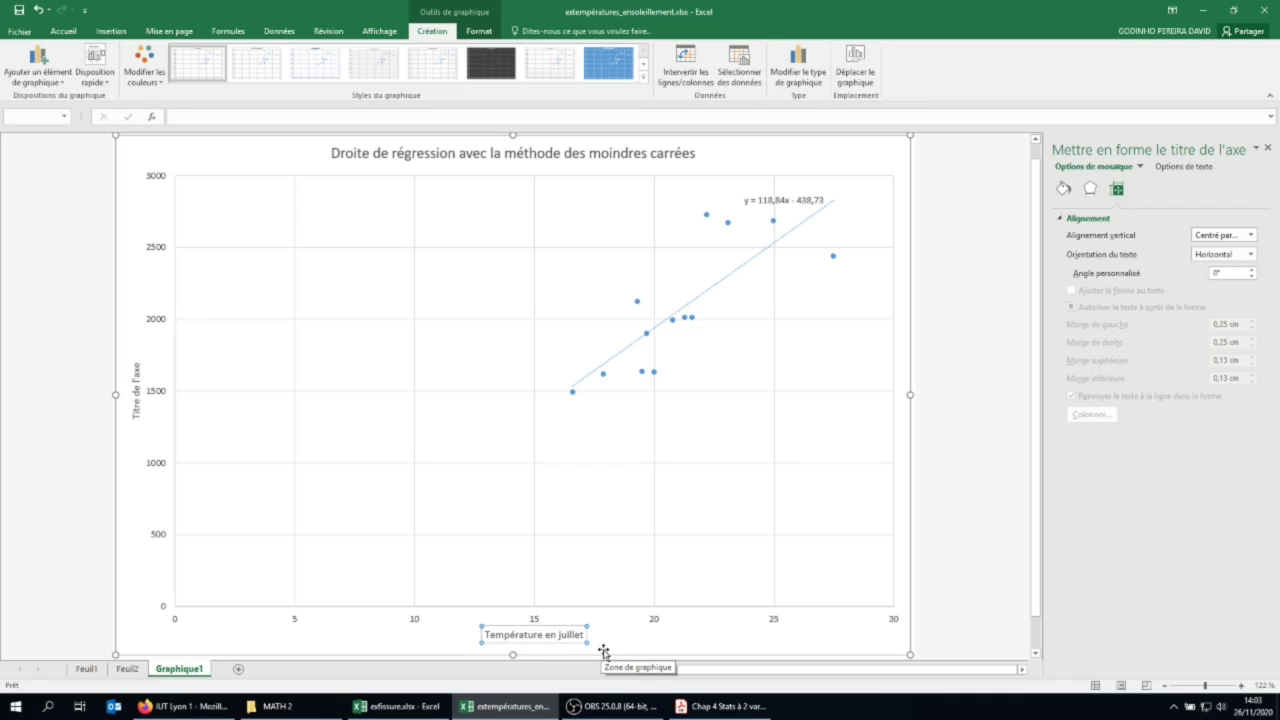
Label the vertical axis "nombre d'heures d'ensoleillement"
left_click(137, 369)
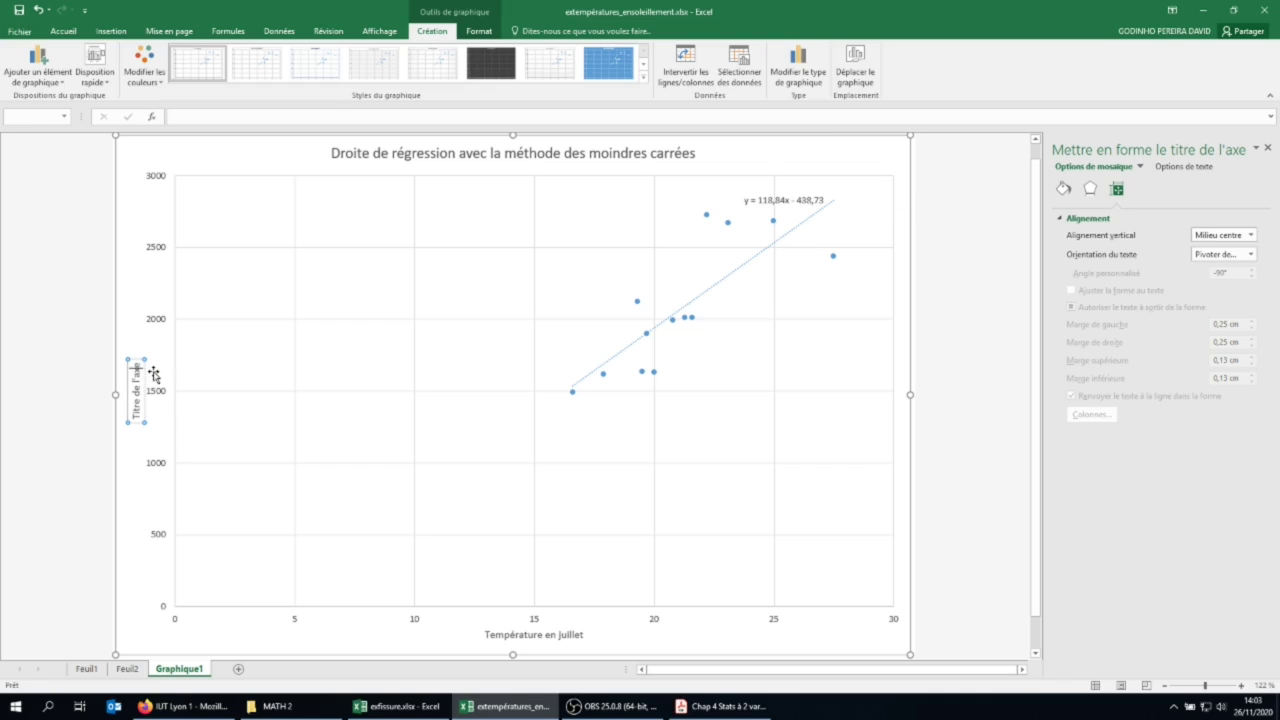
key("BackSpace")
key("BackSpace")
key("BackSpace")
key("BackSpace")
key("BackSpace")
key("BackSpace")
key("BackSpace")
key("BackSpace")
key("BackSpace")
key("BackSpace")
key("BackSpace")
key("BackSpace")
key("BackSpace")
key("BackSpace")
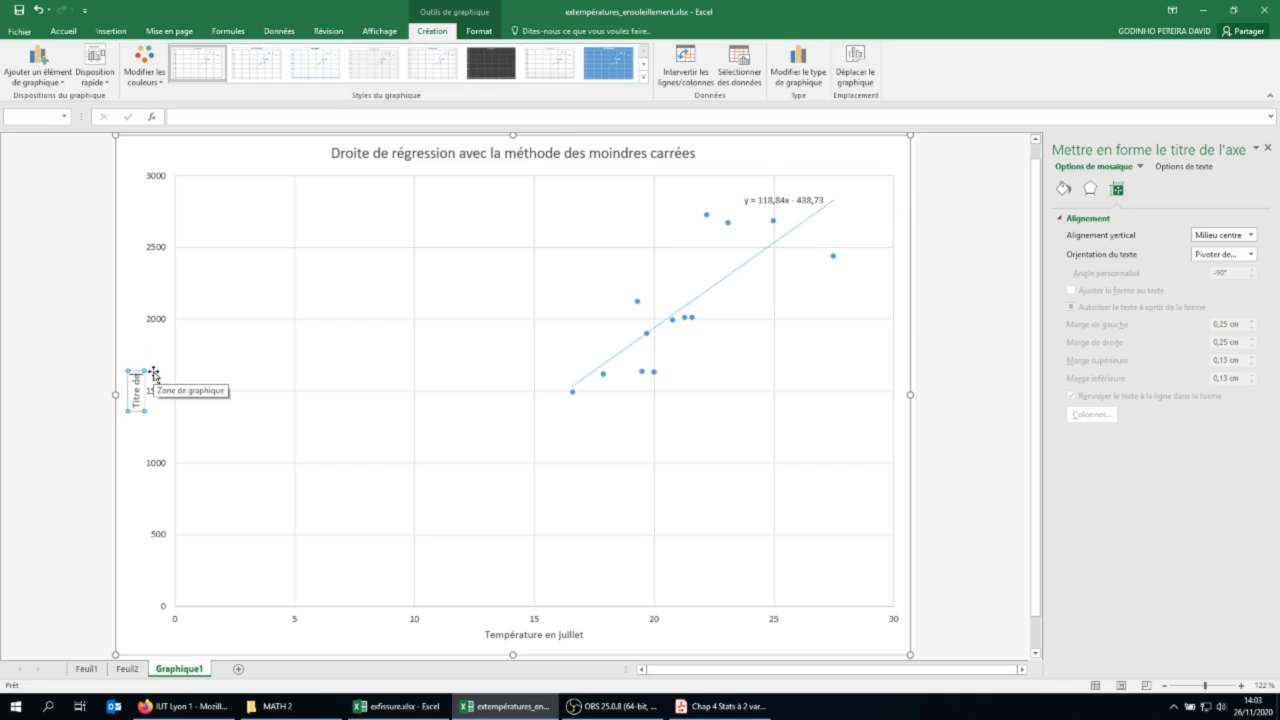
type("nombre d'heures d'e")
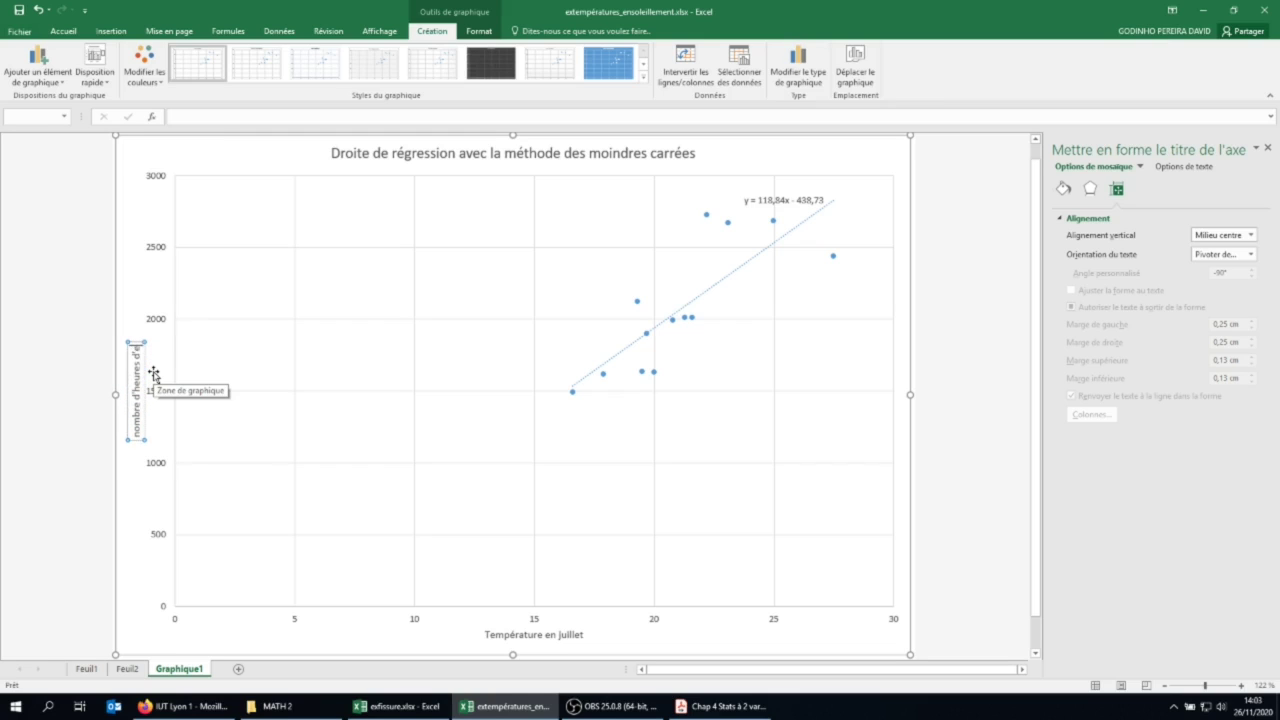
type("nsoleil")
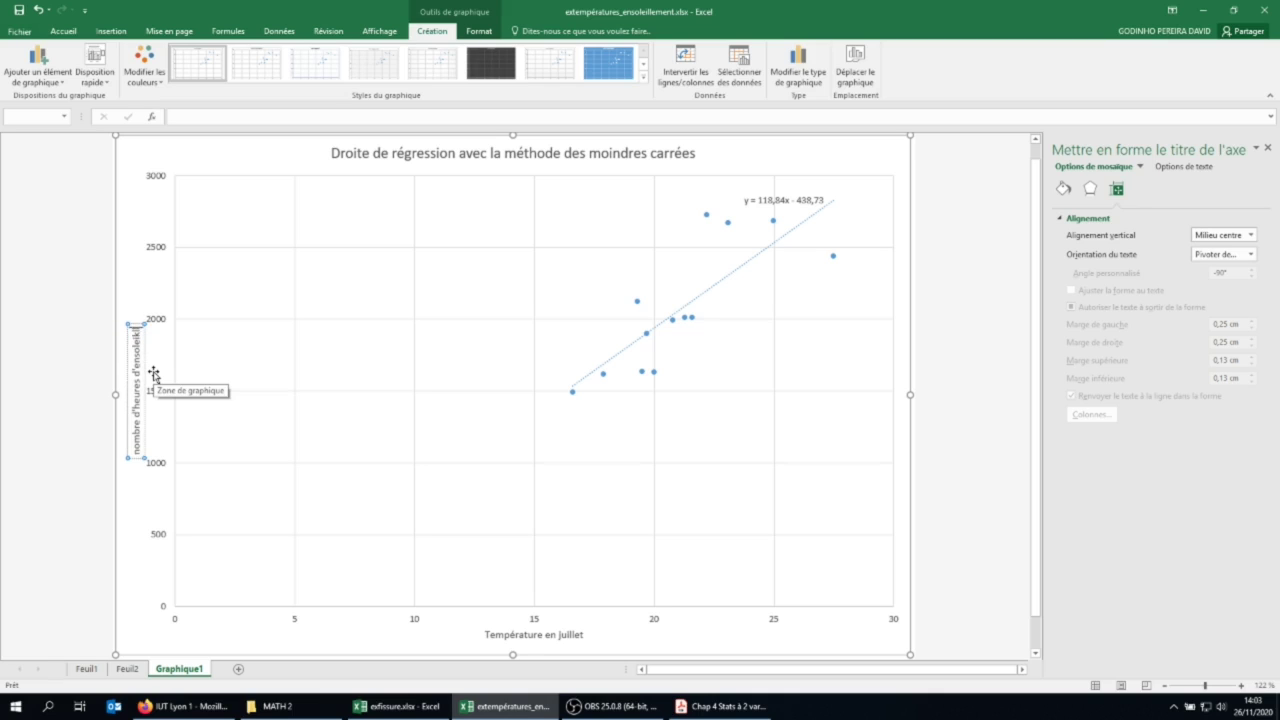
type("l")
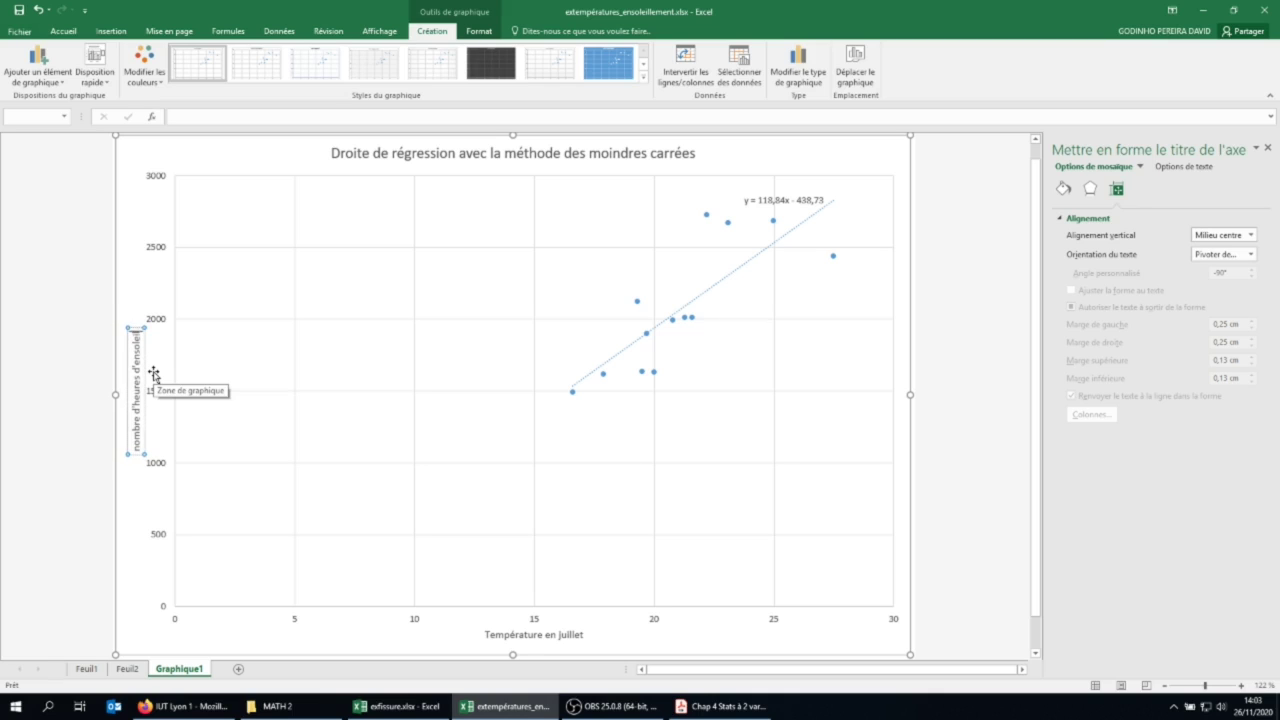
type("ement")
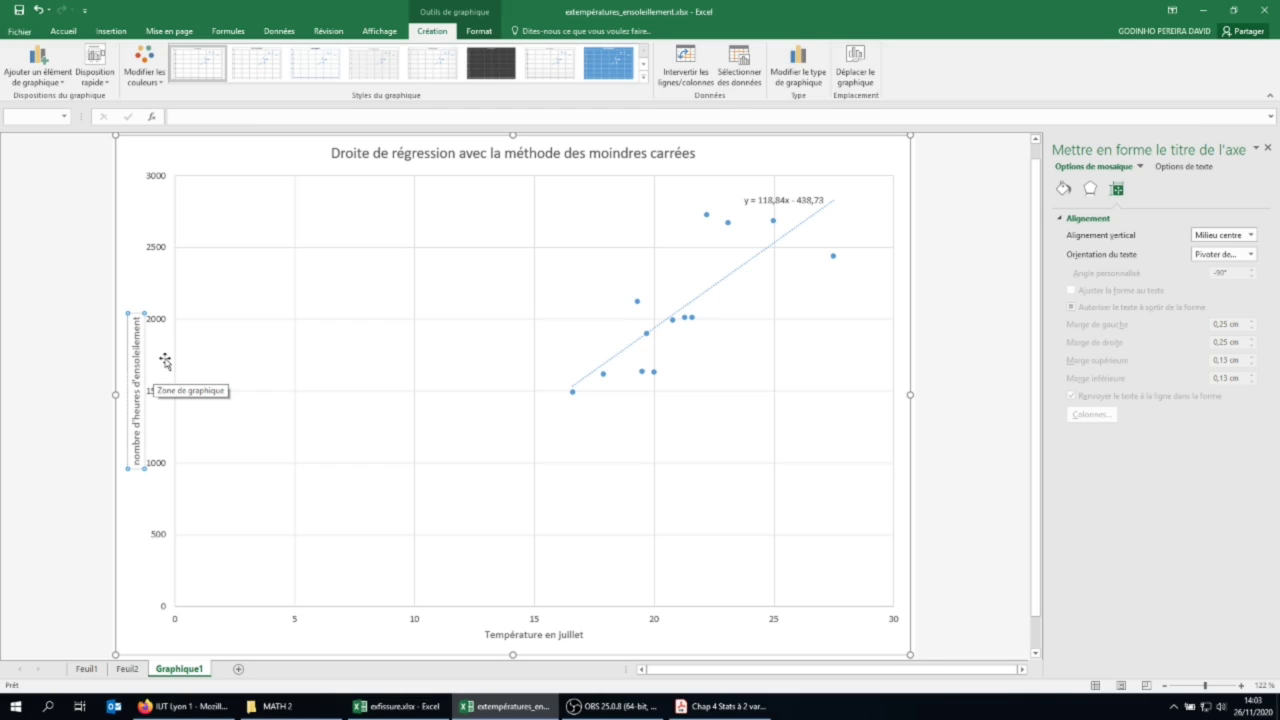
left_click(80, 233)
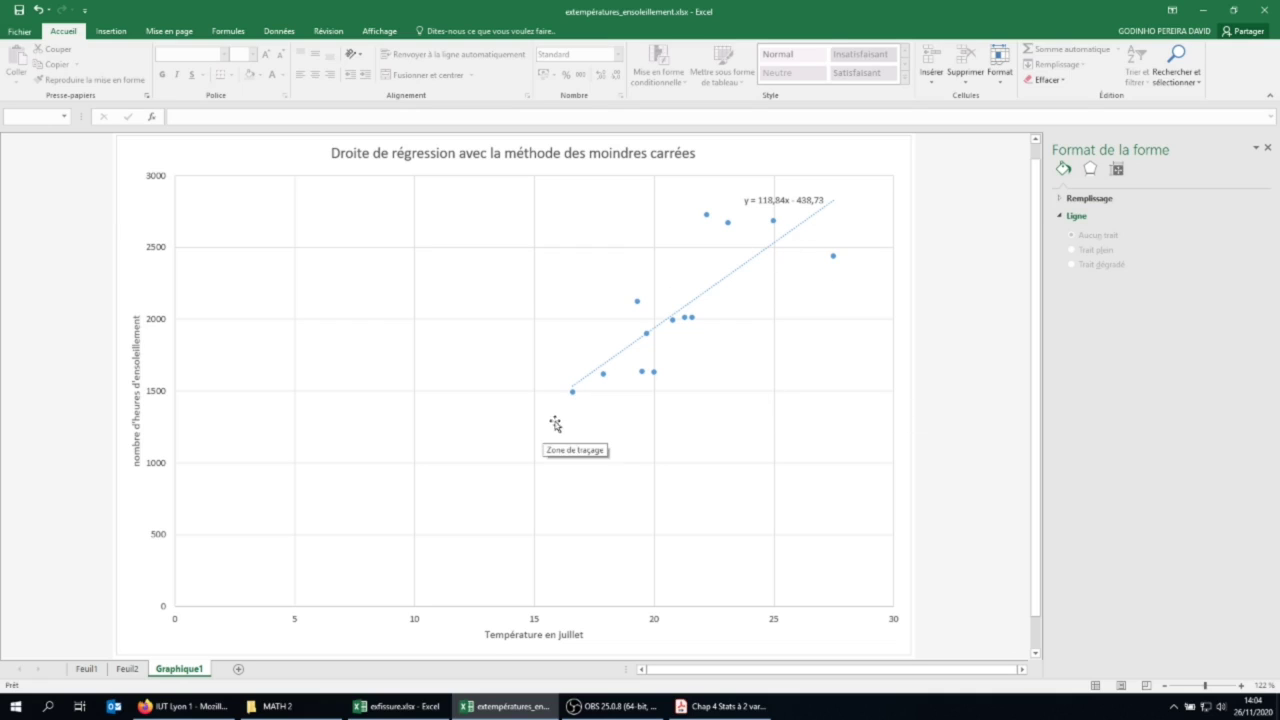
Set the minimum bound of the horizontal axis to 15 and of the vertical axis to 1000
left_click(535, 622)
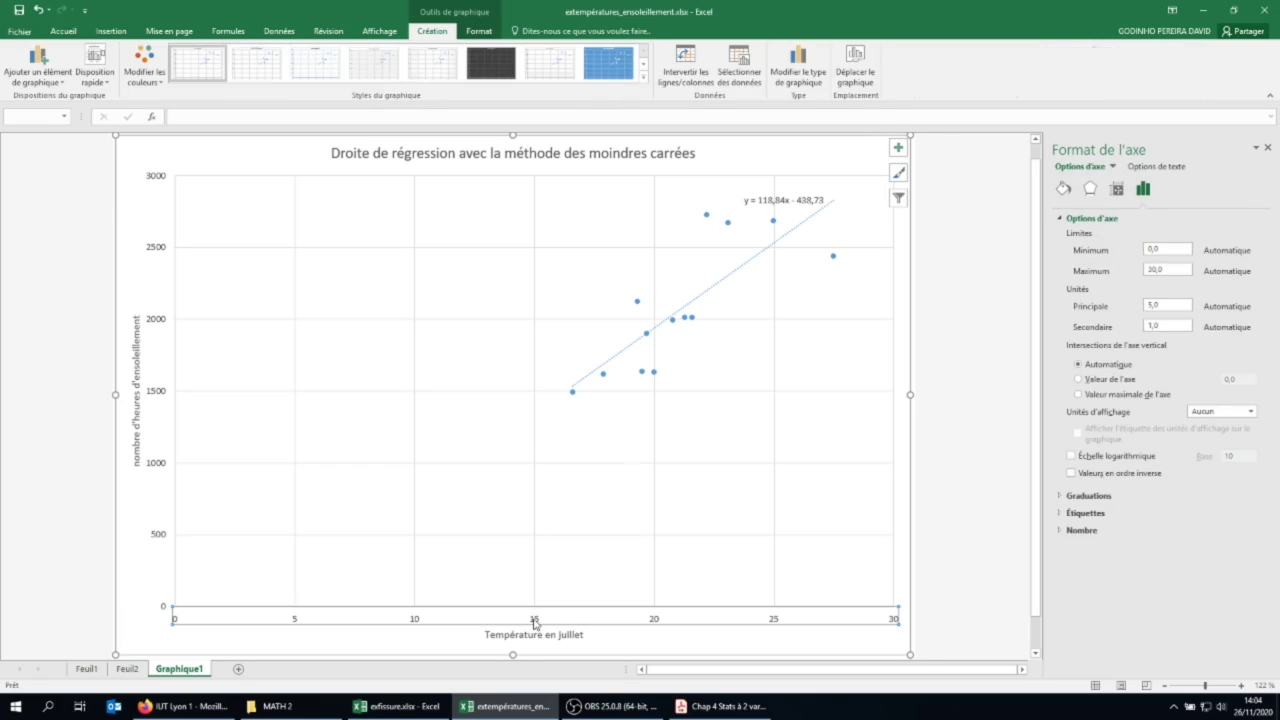
left_click(1140, 249)
type("15")
key("Return")
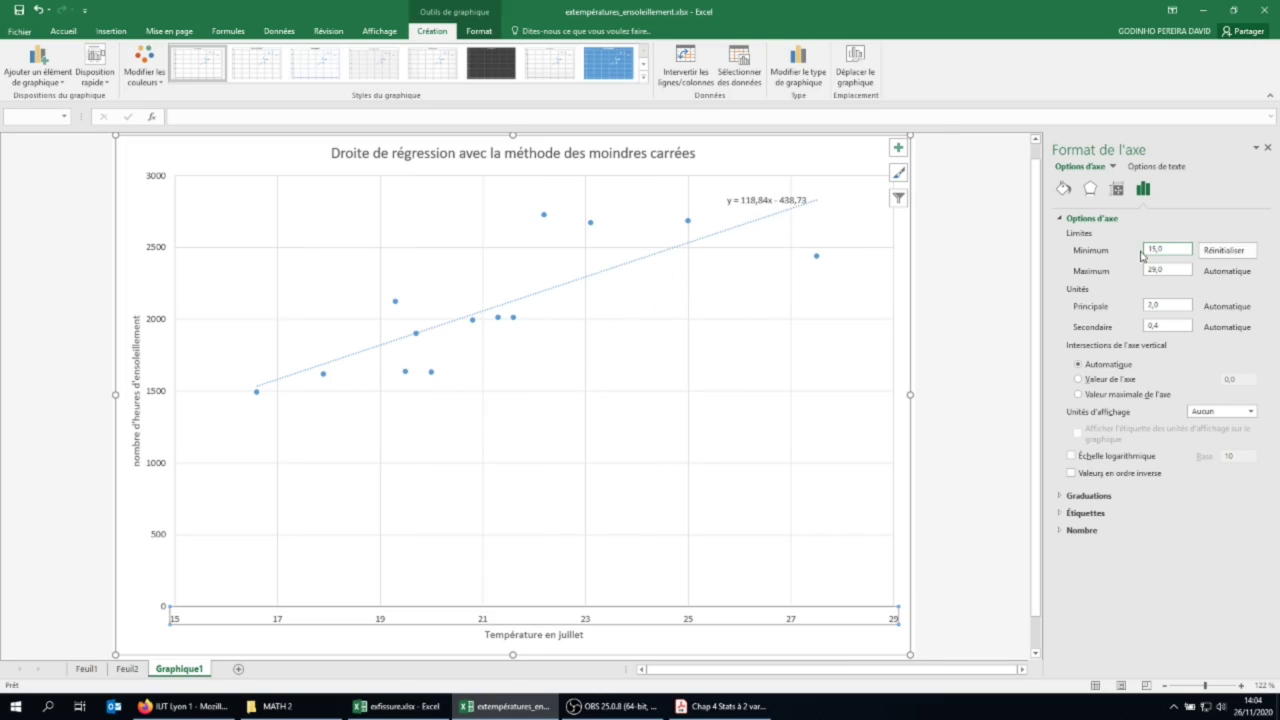
left_click(157, 467)
left_click(1173, 249)
key("Return")
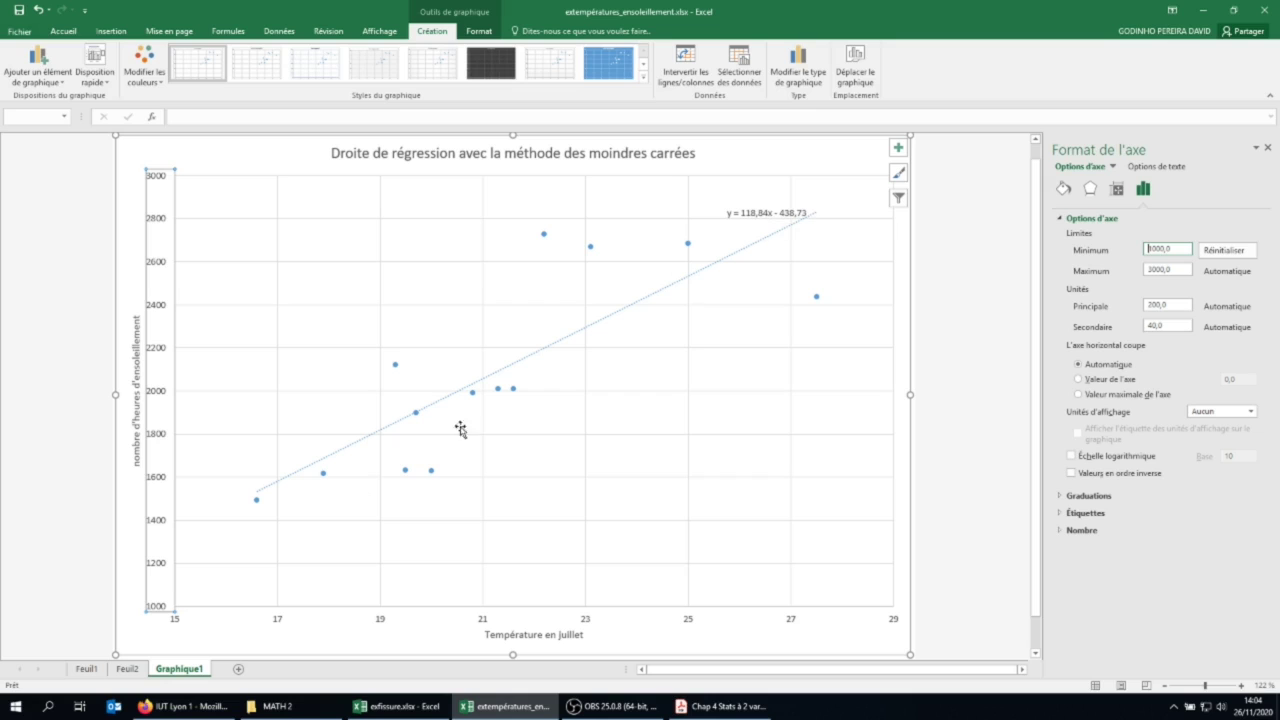
Add a new worksheet after Feuil2
left_click(128, 669)
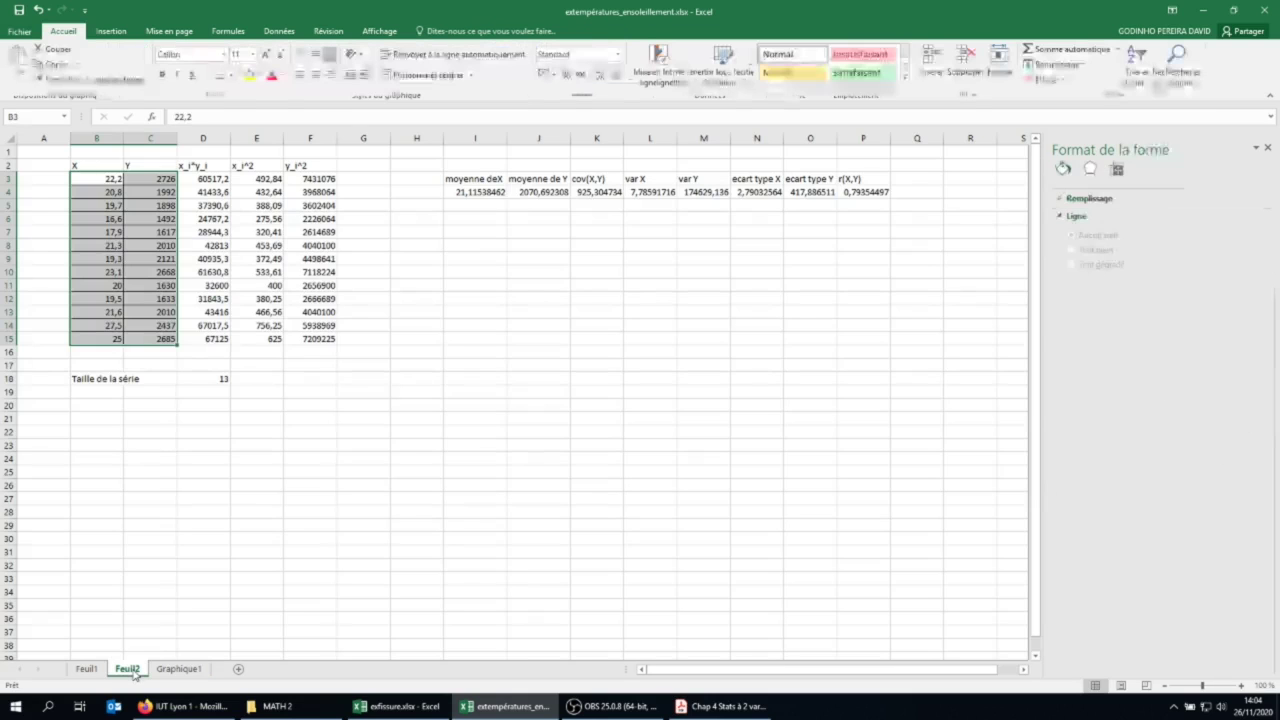
left_click(340, 391)
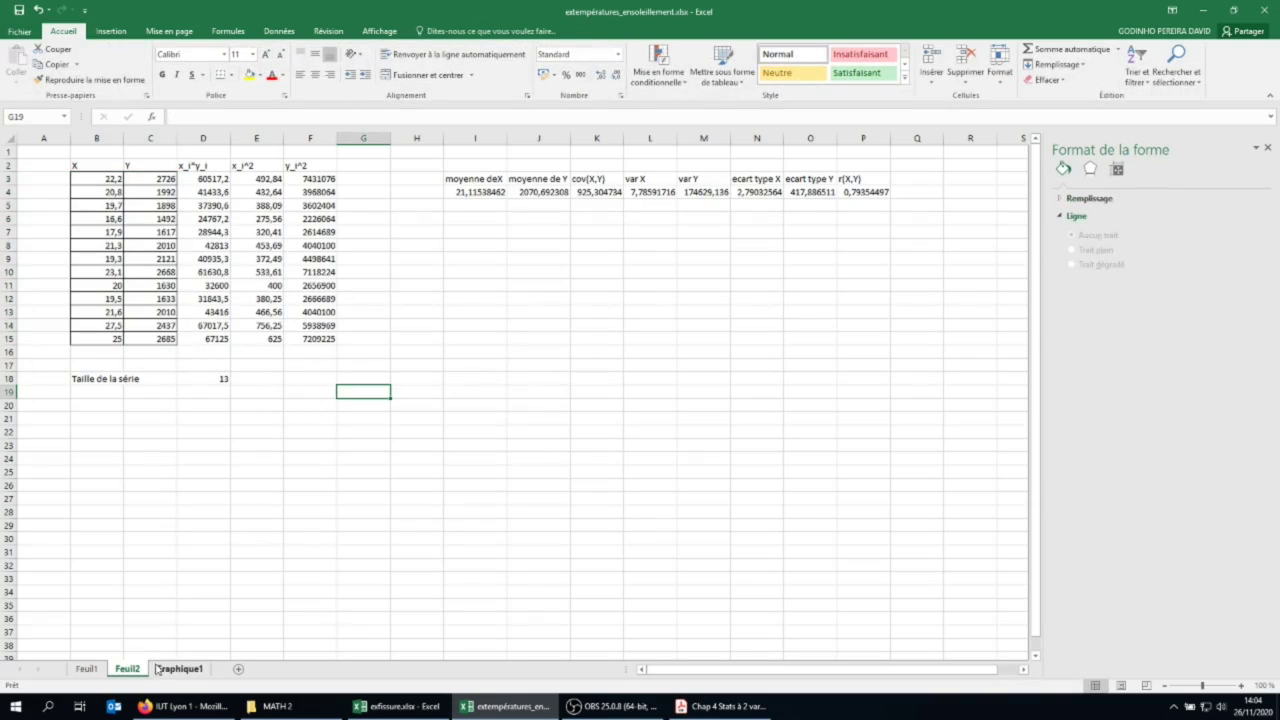
left_click(267, 669)
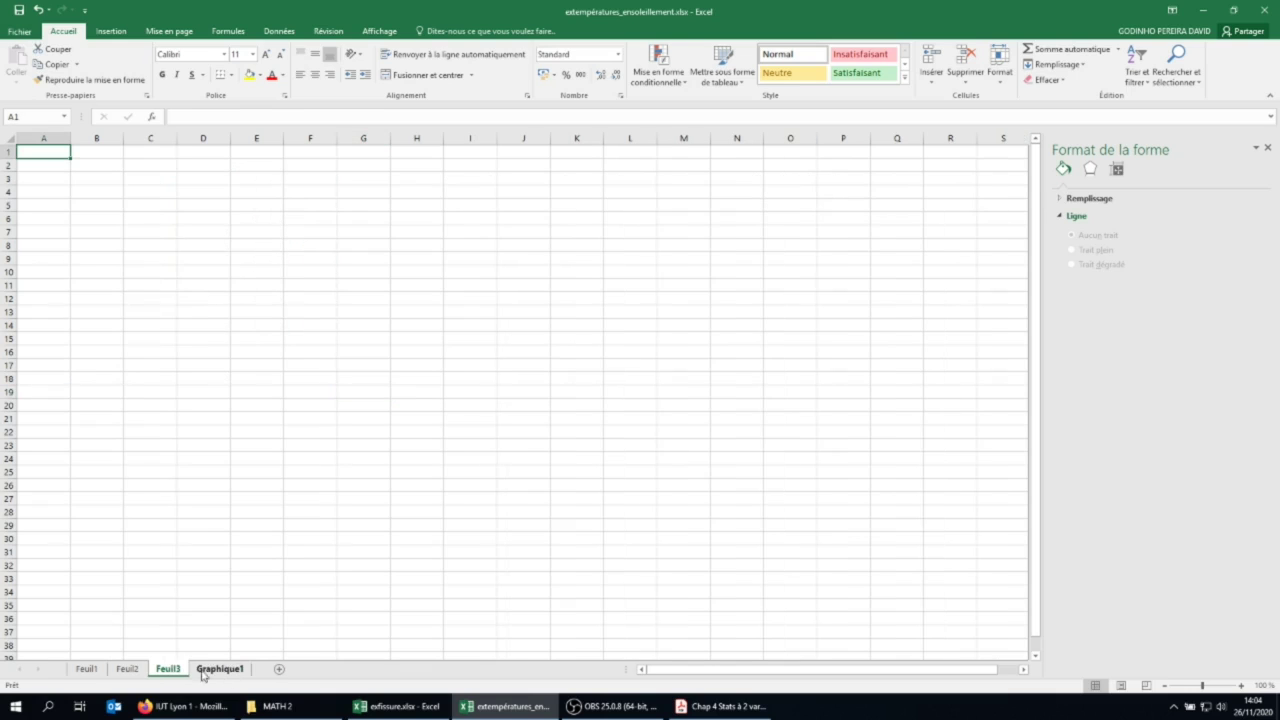
Copy the X and Y values in B3:C15 of Feuil2 and paste them into Feuil3 starting at cell B4
left_click(128, 669)
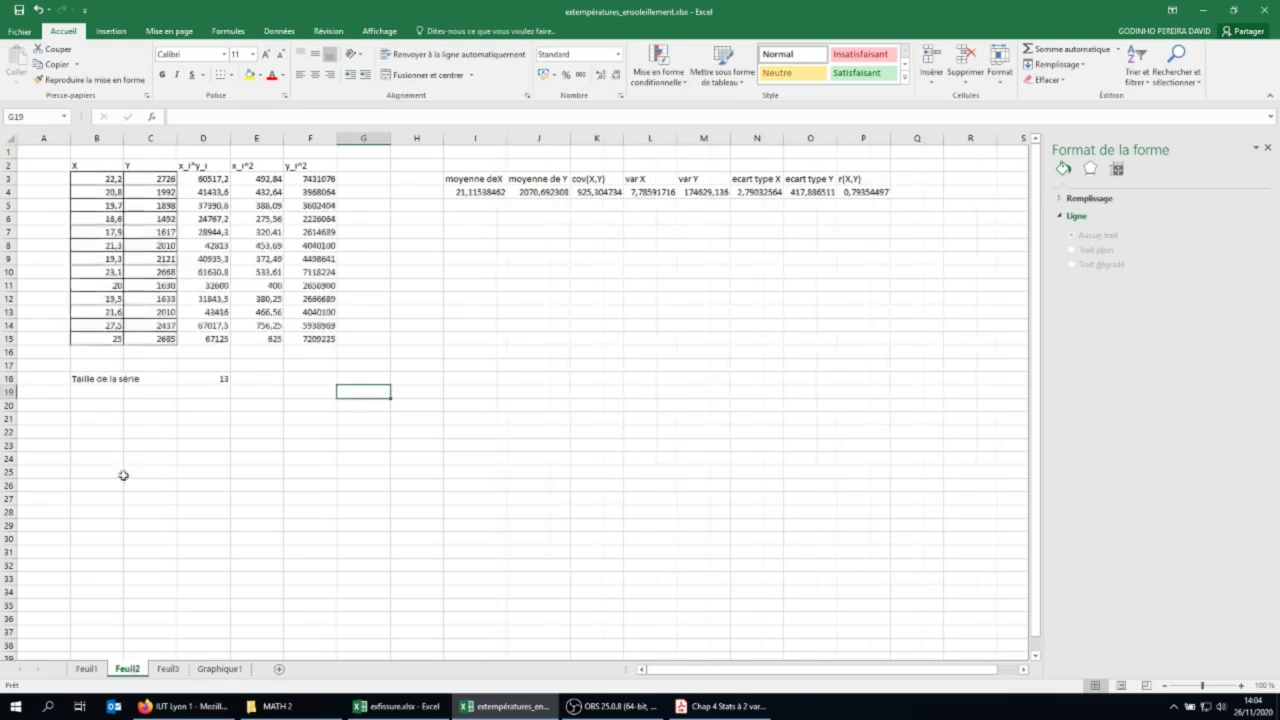
left_click_drag(105, 179, 152, 338)
key("ctrl+c")
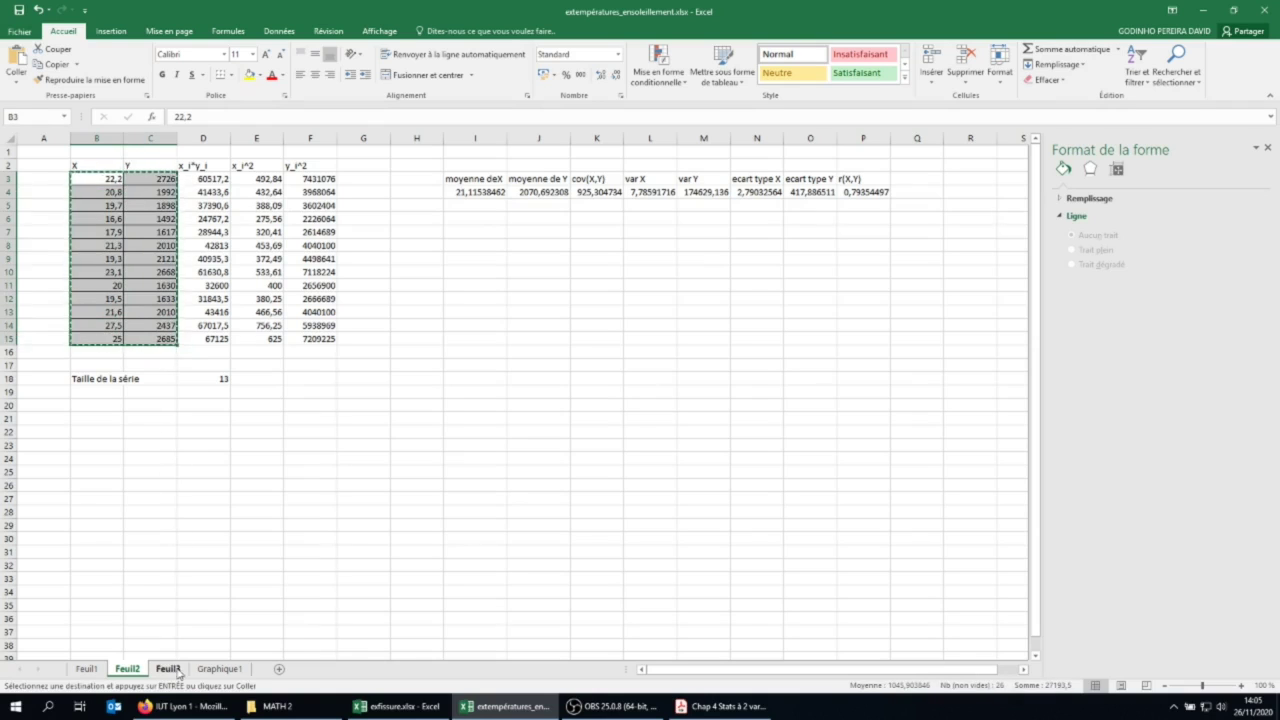
left_click(167, 669)
left_click(92, 191)
key("ctrl+v")
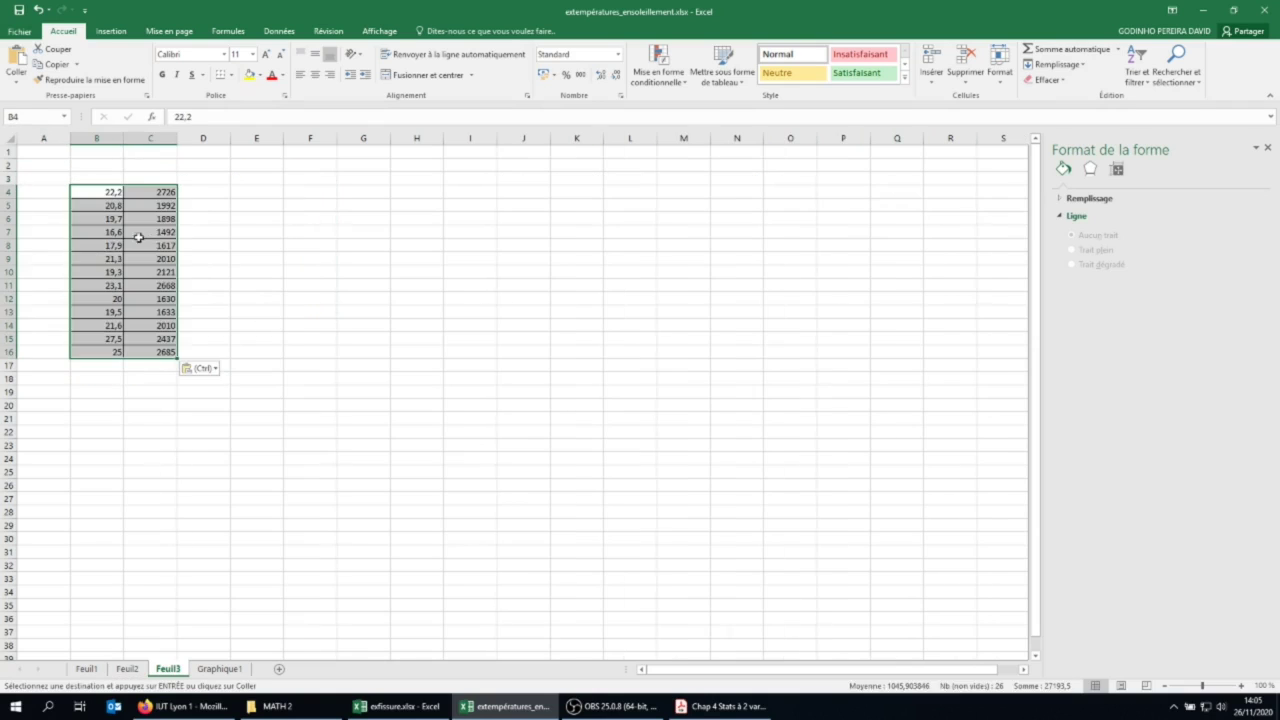
left_click(202, 224)
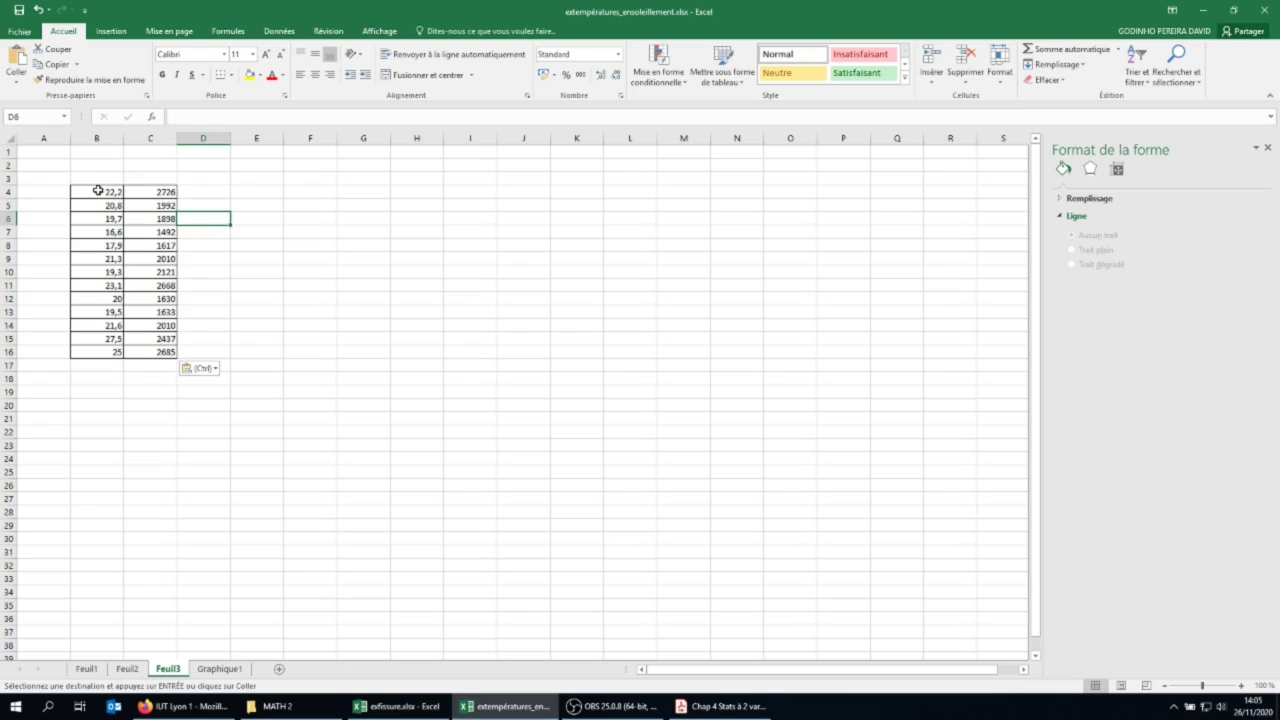
left_click(220, 668)
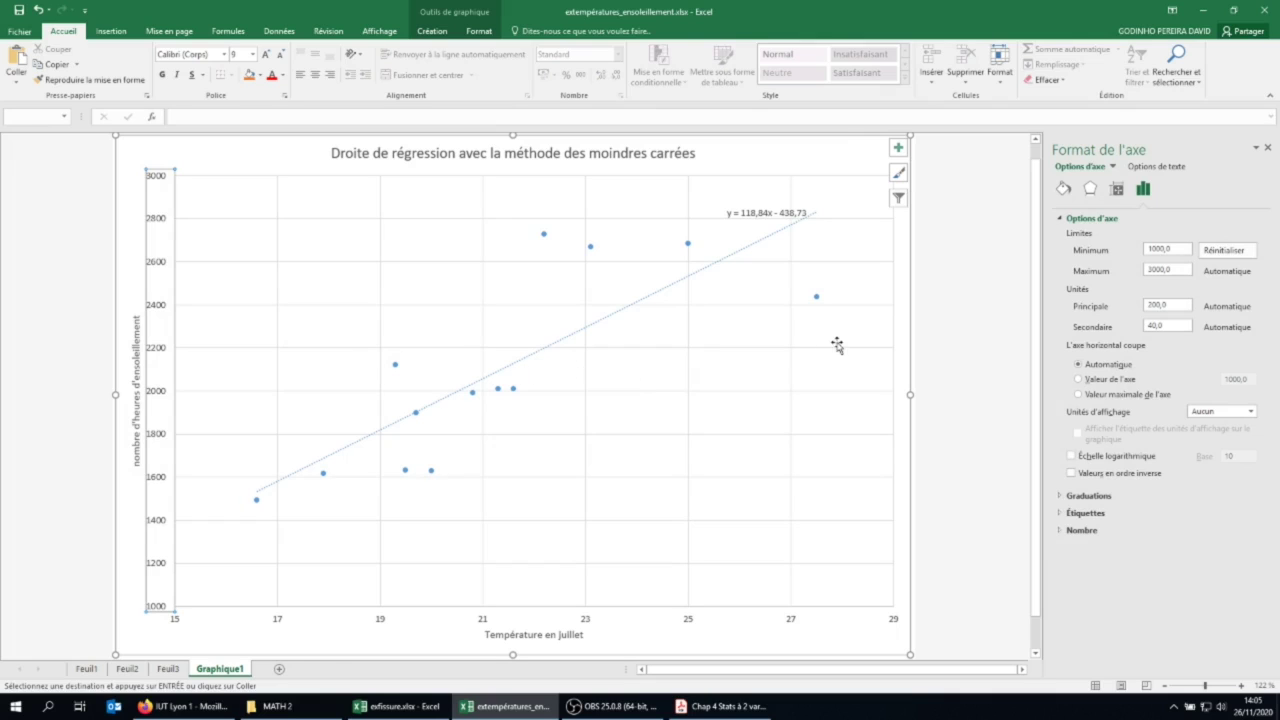
left_click(168, 668)
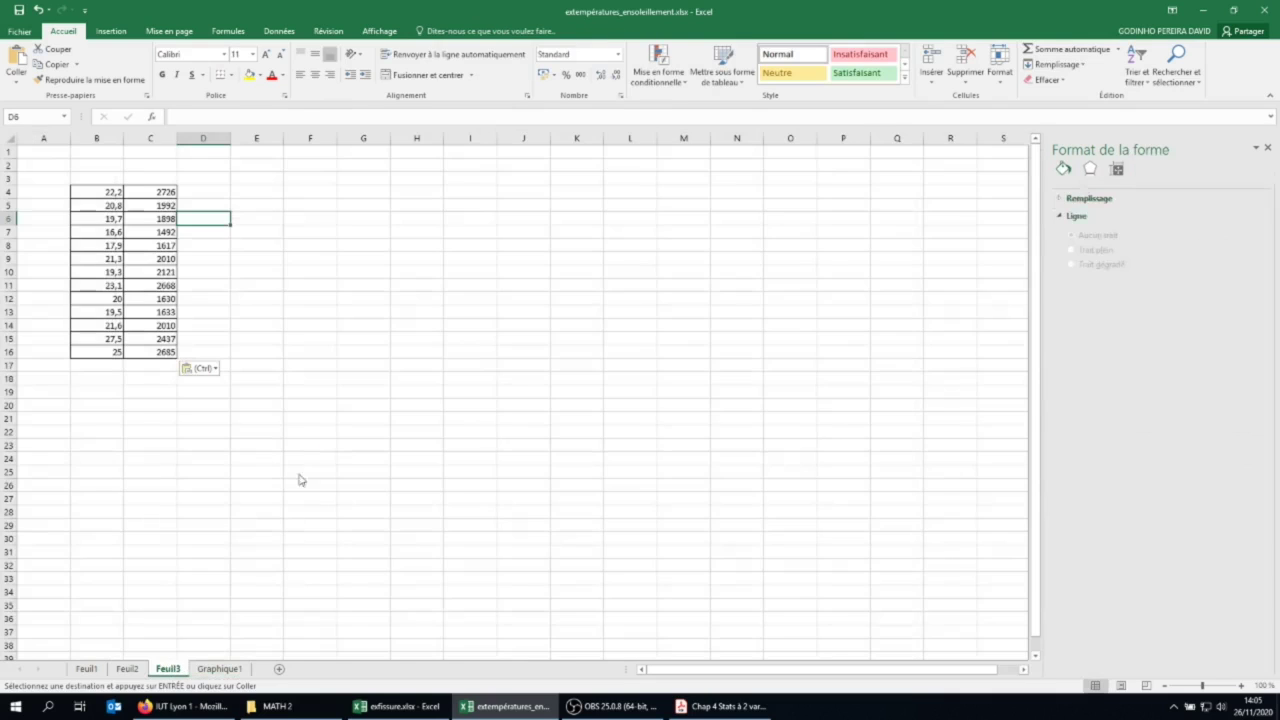
left_click(219, 669)
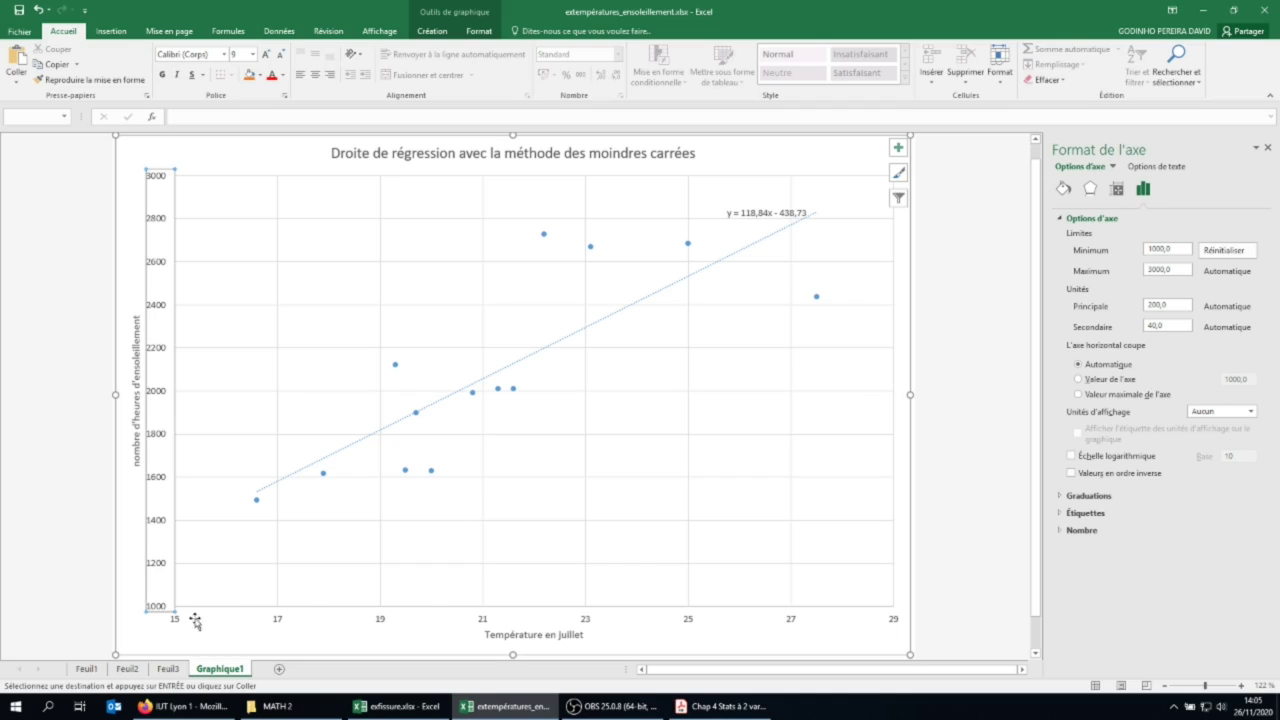
left_click(168, 669)
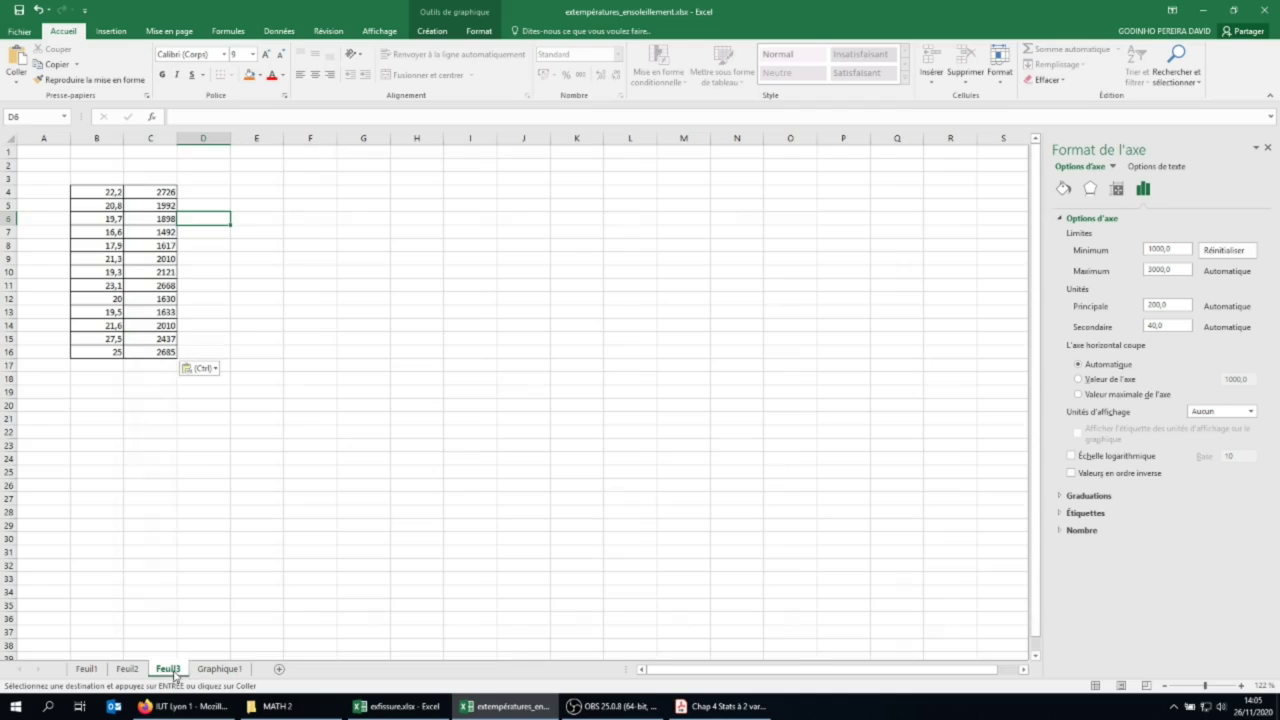
Sort the data in B4:C16 by temperature from smallest to largest
left_click(96, 192)
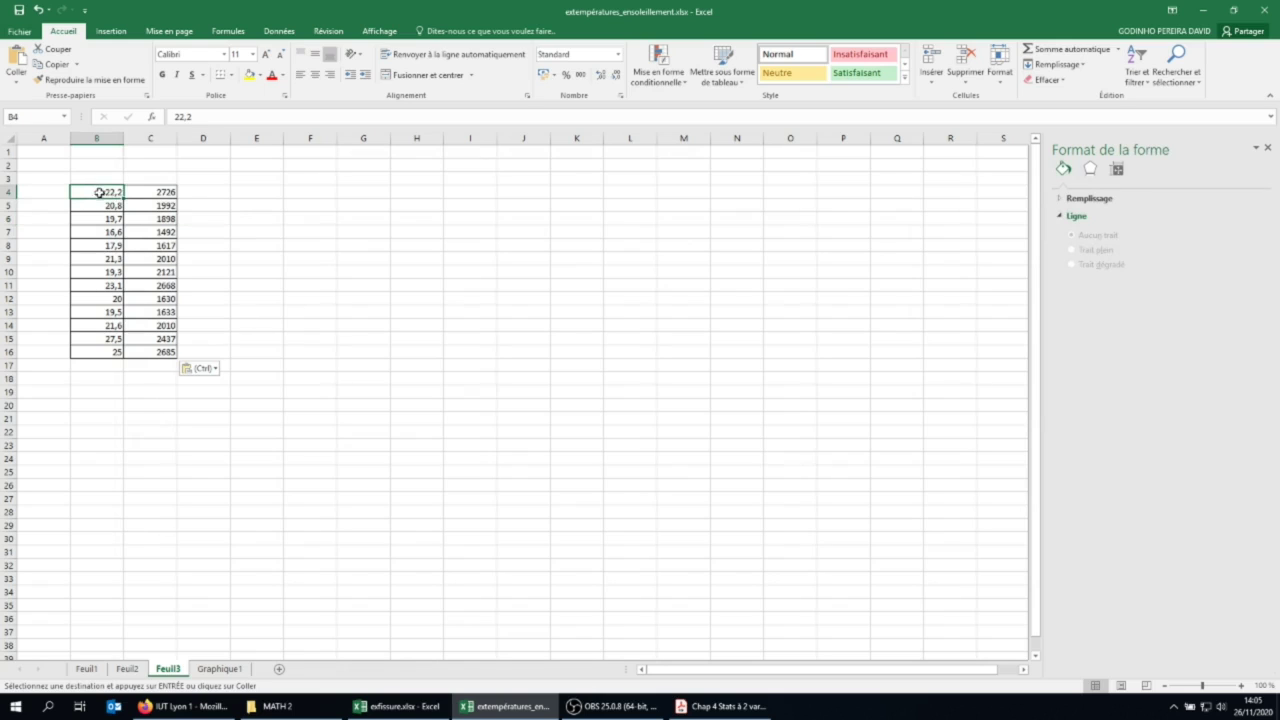
left_click_drag(104, 192, 152, 352)
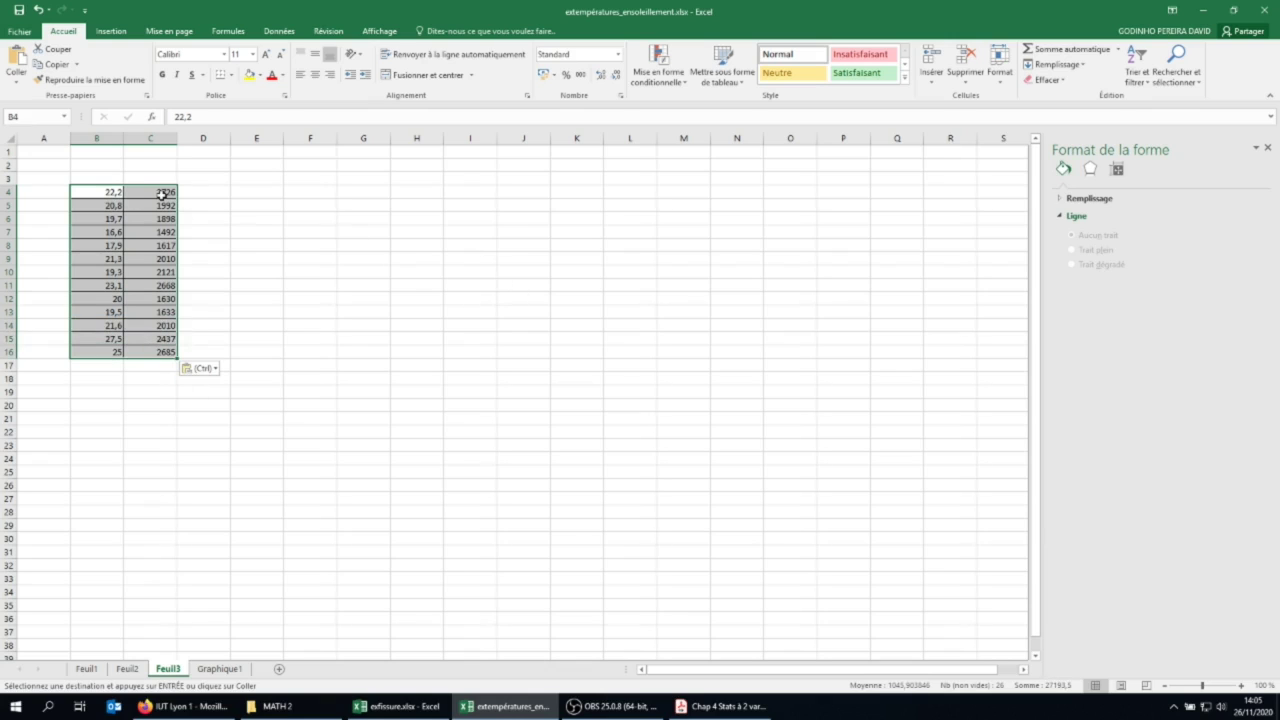
left_click(1137, 70)
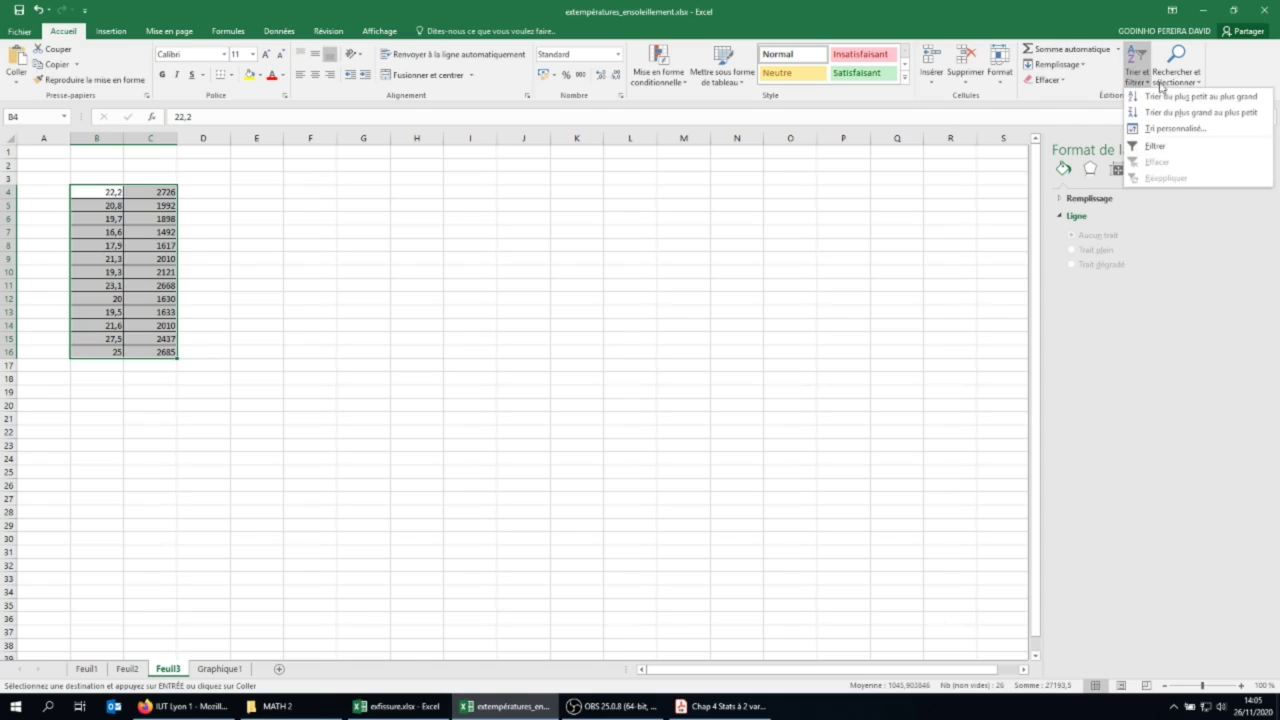
left_click(1169, 96)
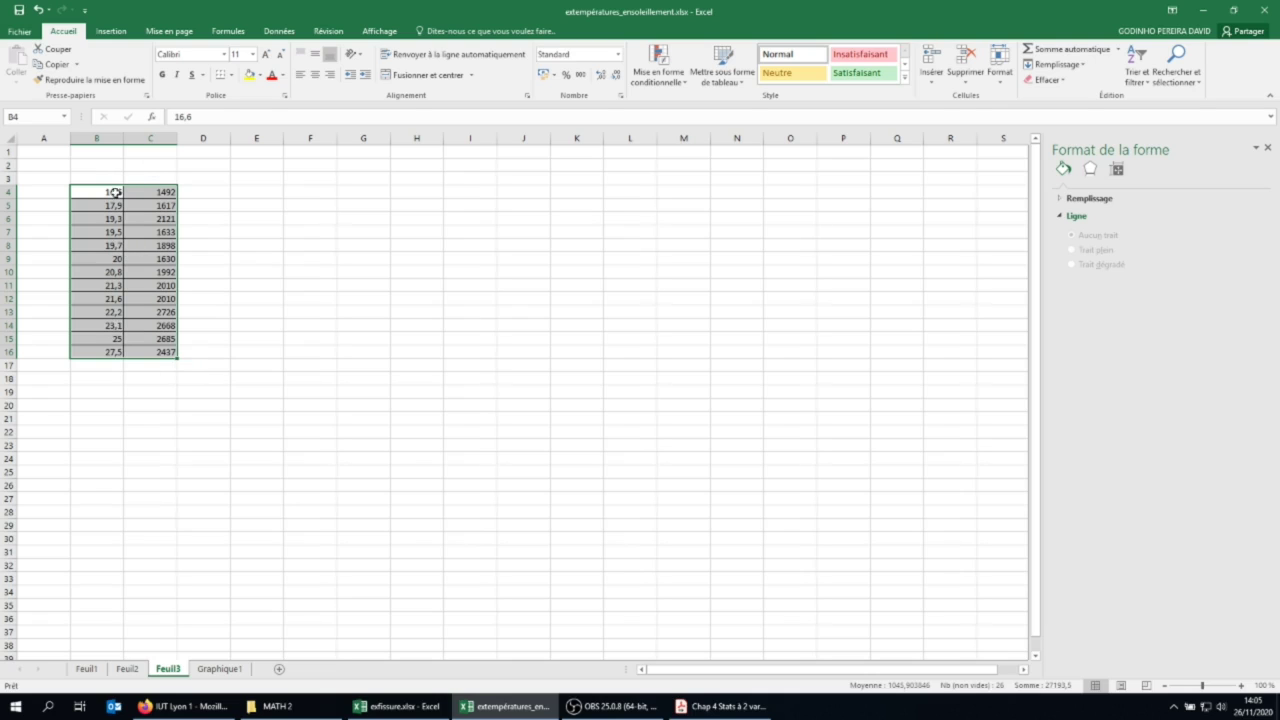
left_click(235, 202)
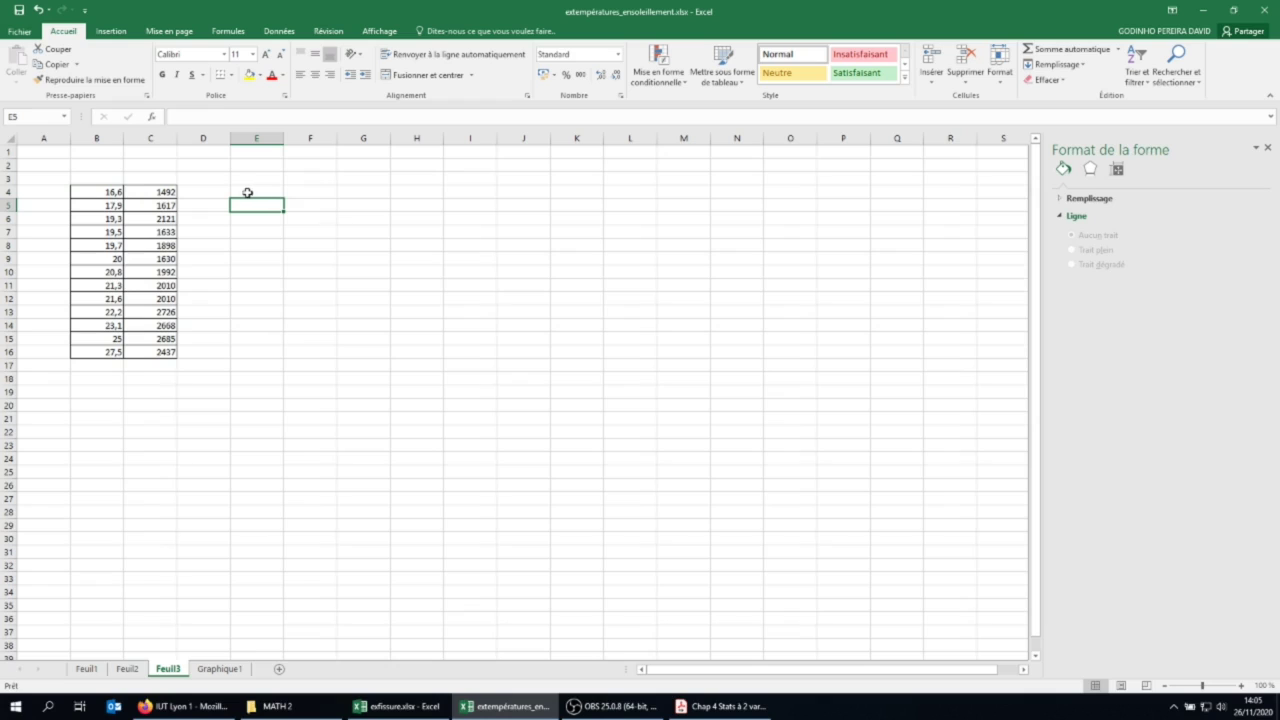
Fill the first seven data rows (B4:C10) with red and the remaining six rows (B11:C16) with light blue
left_click_drag(95, 191, 152, 274)
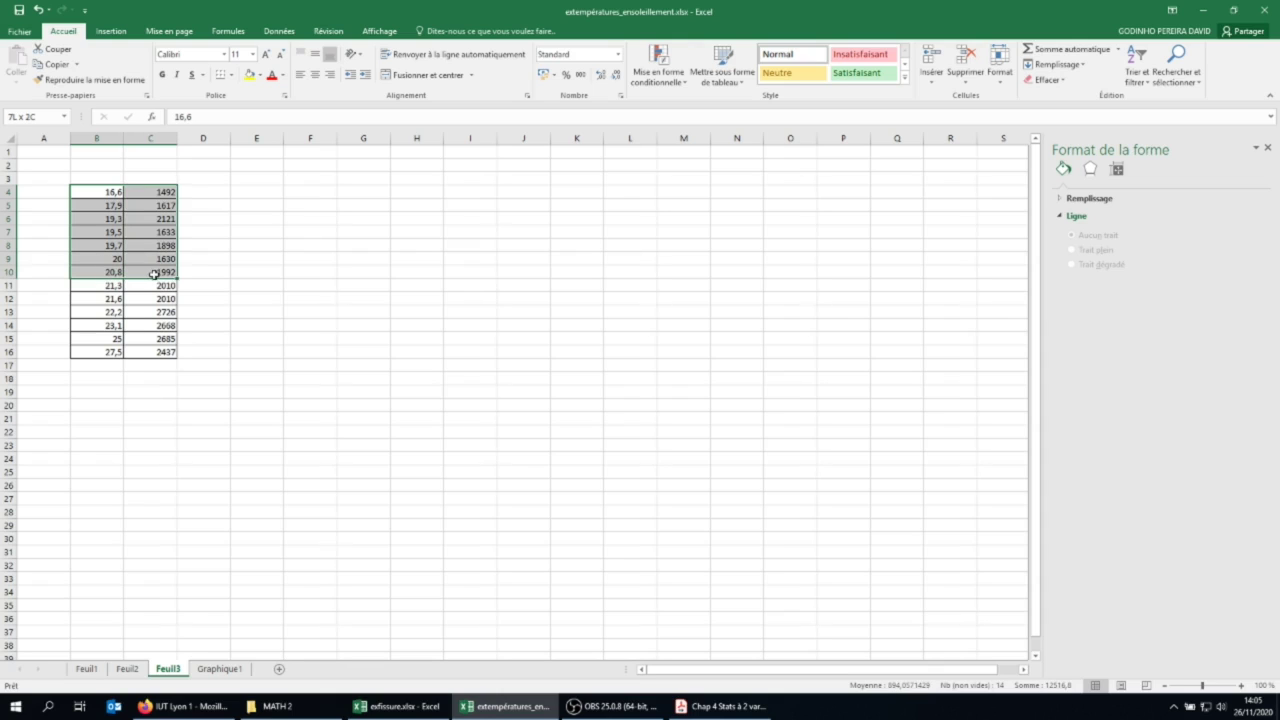
left_click(263, 77)
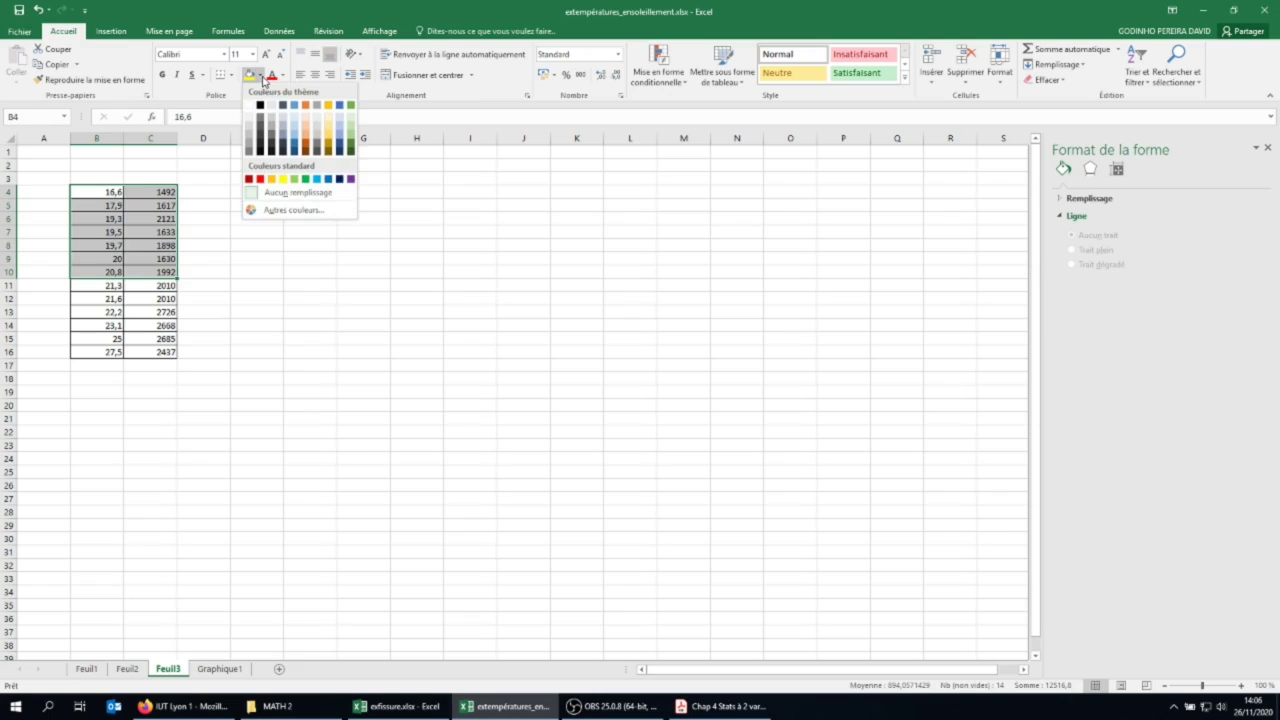
left_click(262, 184)
left_click_drag(101, 283, 158, 353)
left_click(263, 77)
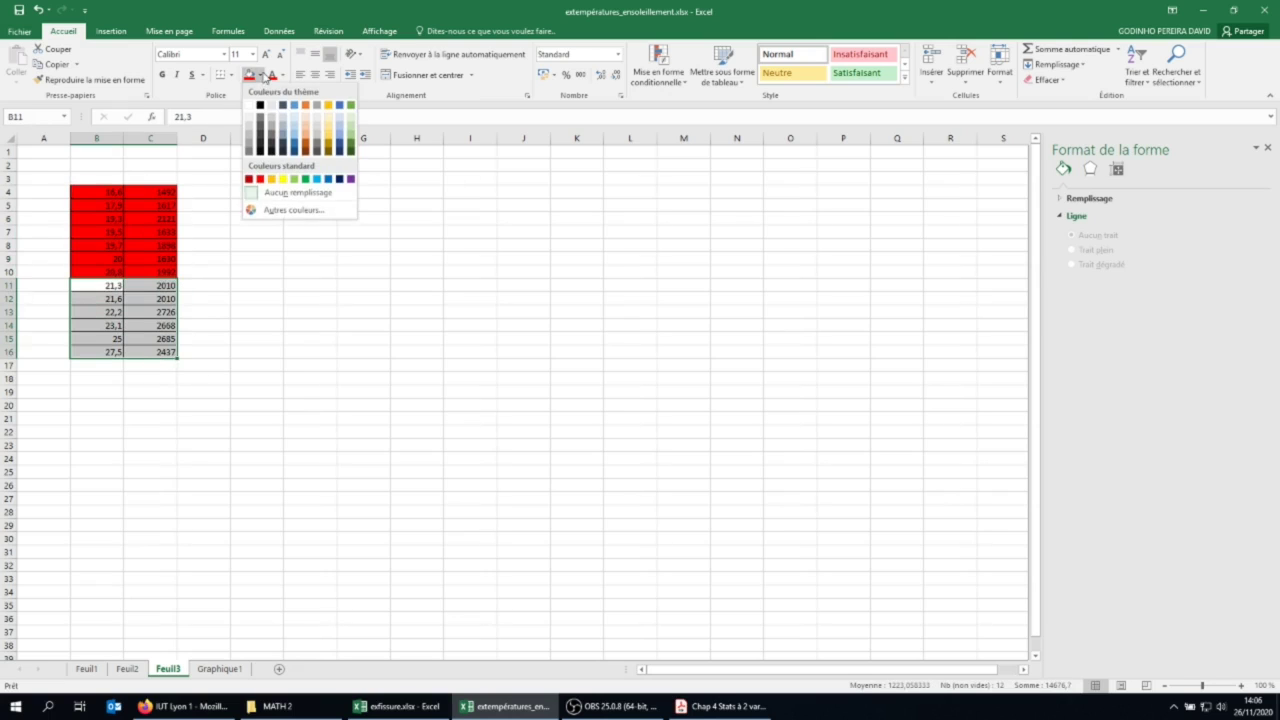
left_click(319, 180)
left_click(257, 218)
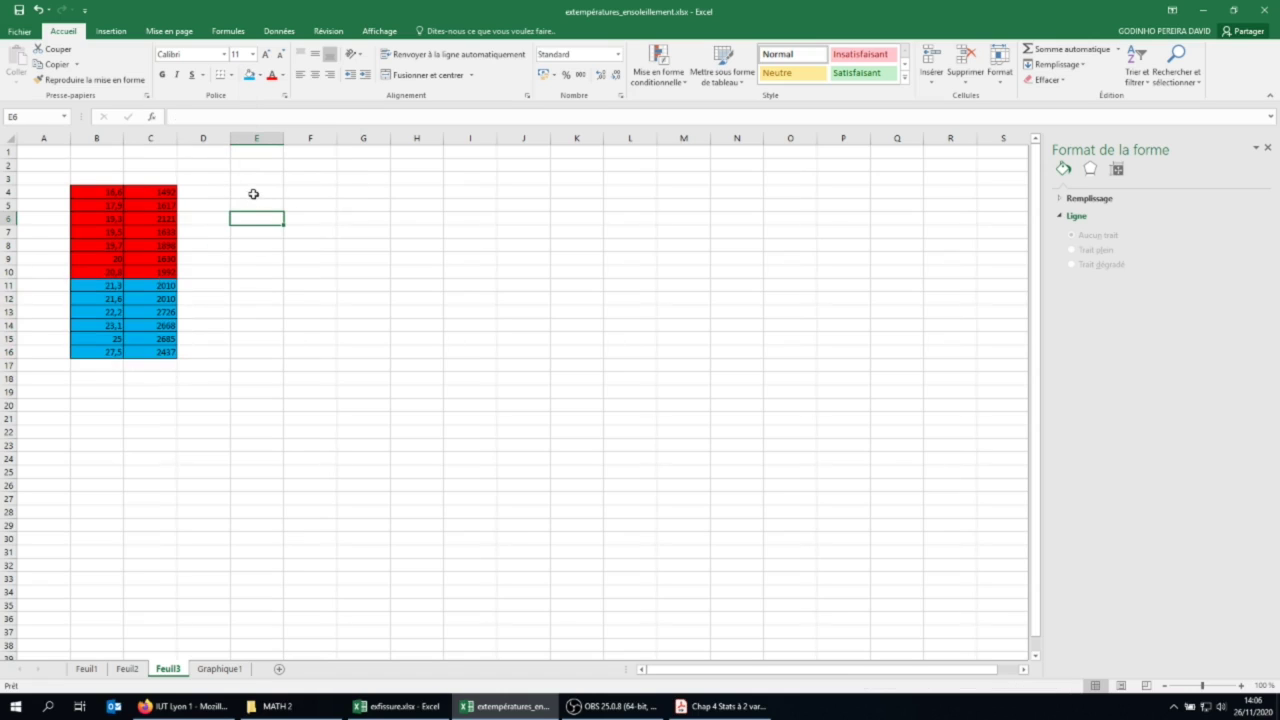
Enter the headings "x" in E4 and "y" in F4
left_click(254, 193)
type("x")
key("Tab")
type("y")
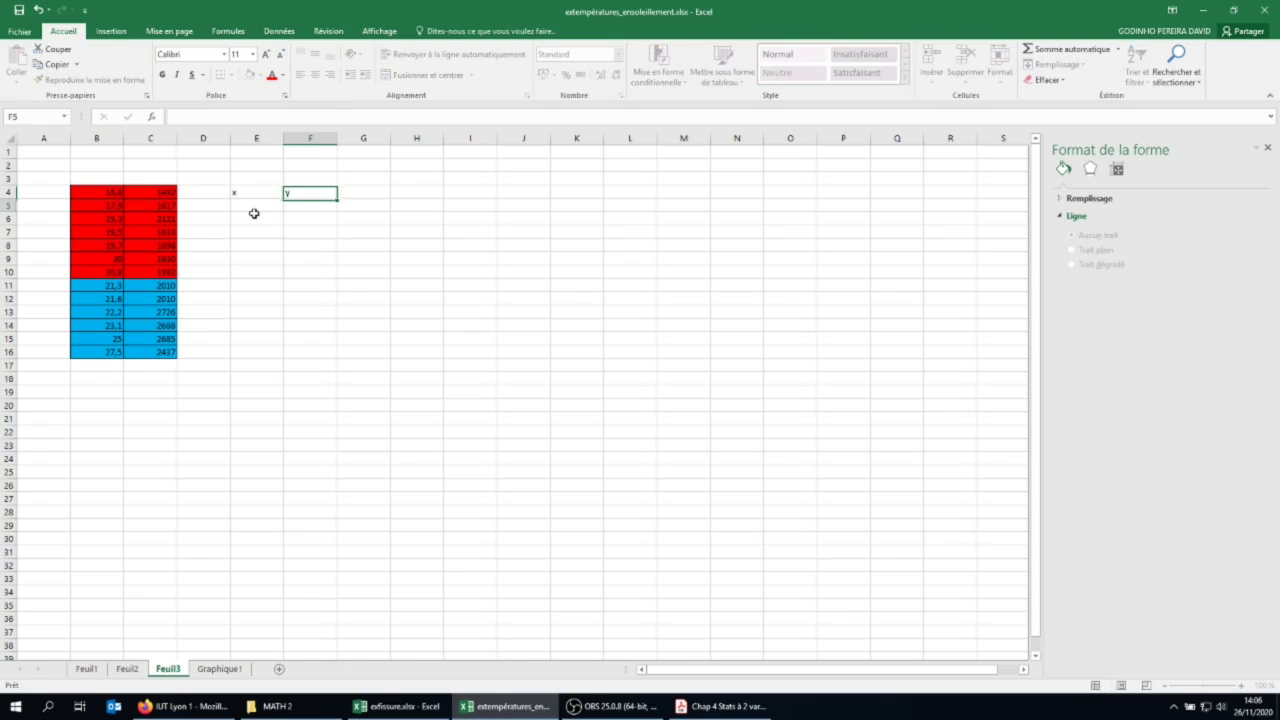
key("Return")
Calculate the average of B4:B10 in E5 with MOYENNE and extend the formula to F5 for the second column
type("=")
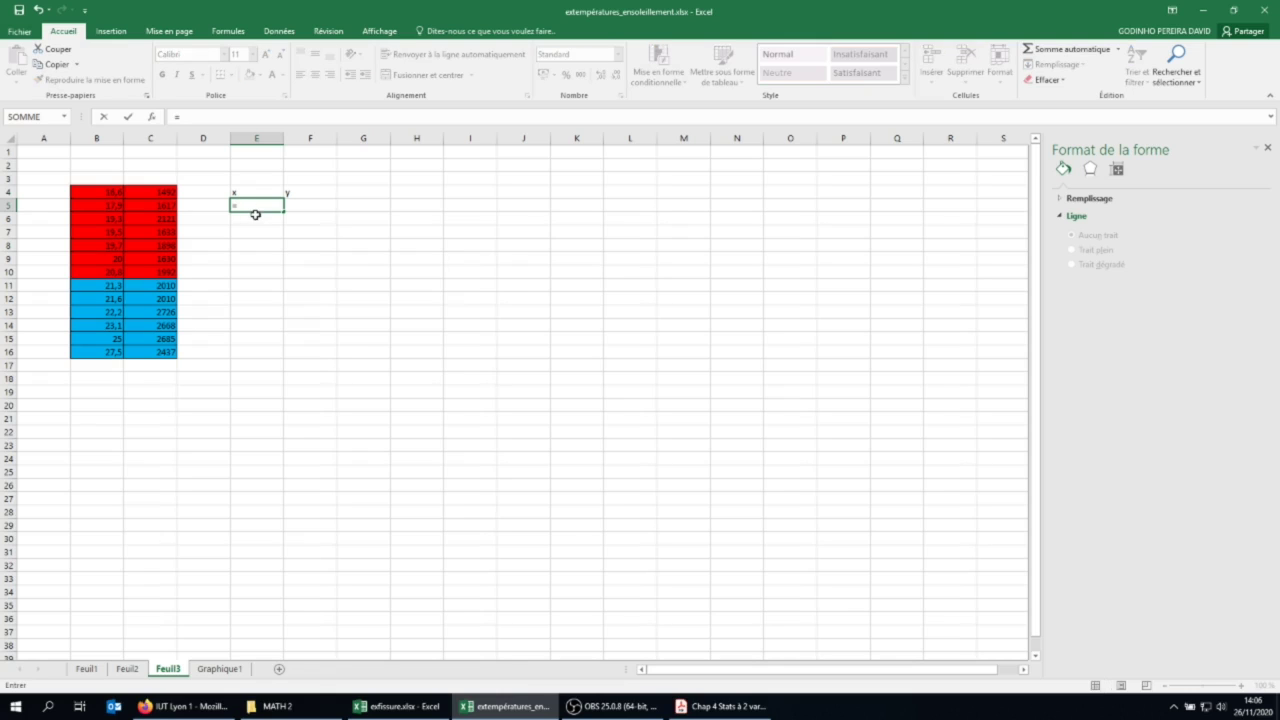
type("moyenne(")
left_click_drag(100, 191, 110, 274)
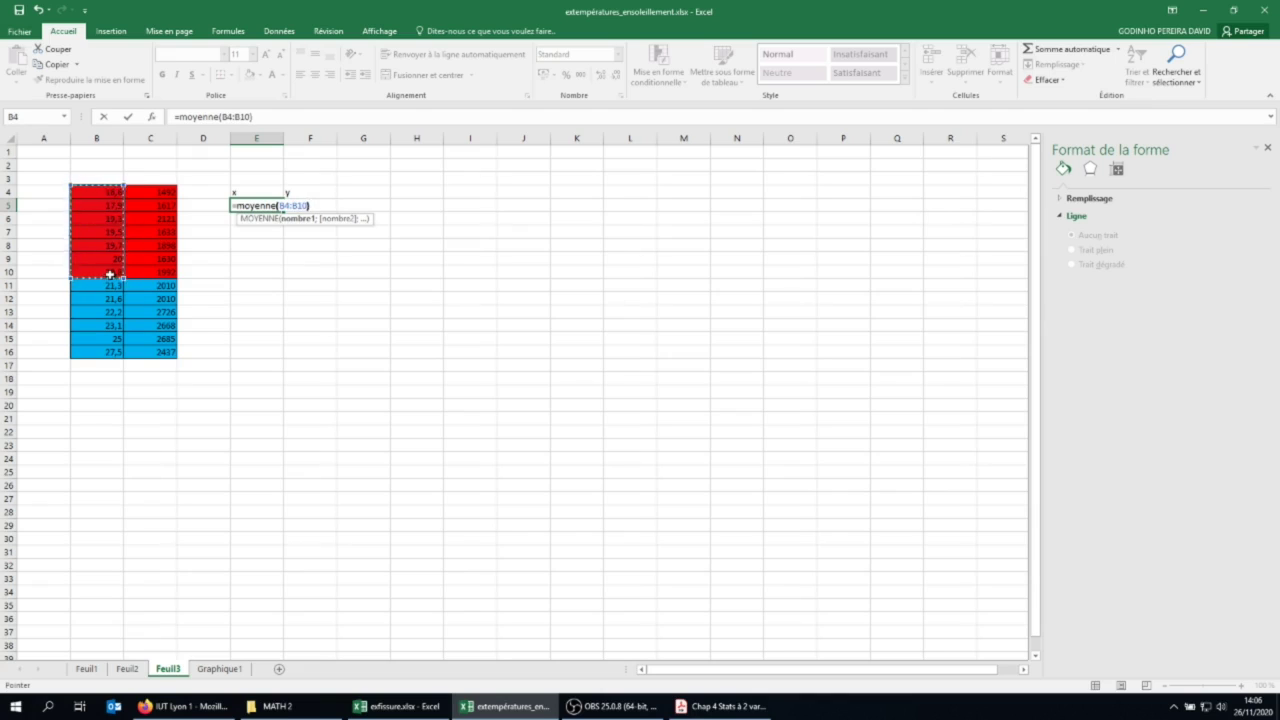
key("Return")
left_click(265, 205)
left_click_drag(283, 211, 339, 212)
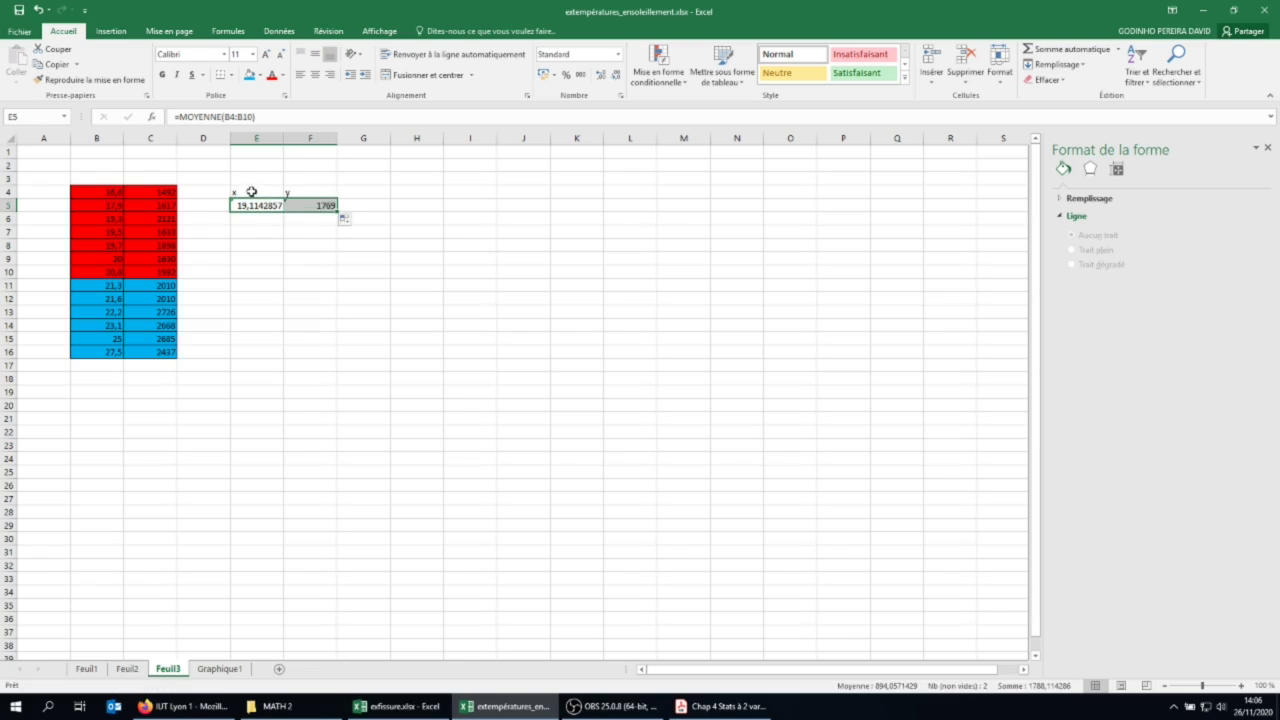
Fill the headings and averages in E4:F5 with red to match the first data group
left_click_drag(251, 192, 305, 205)
left_click(259, 75)
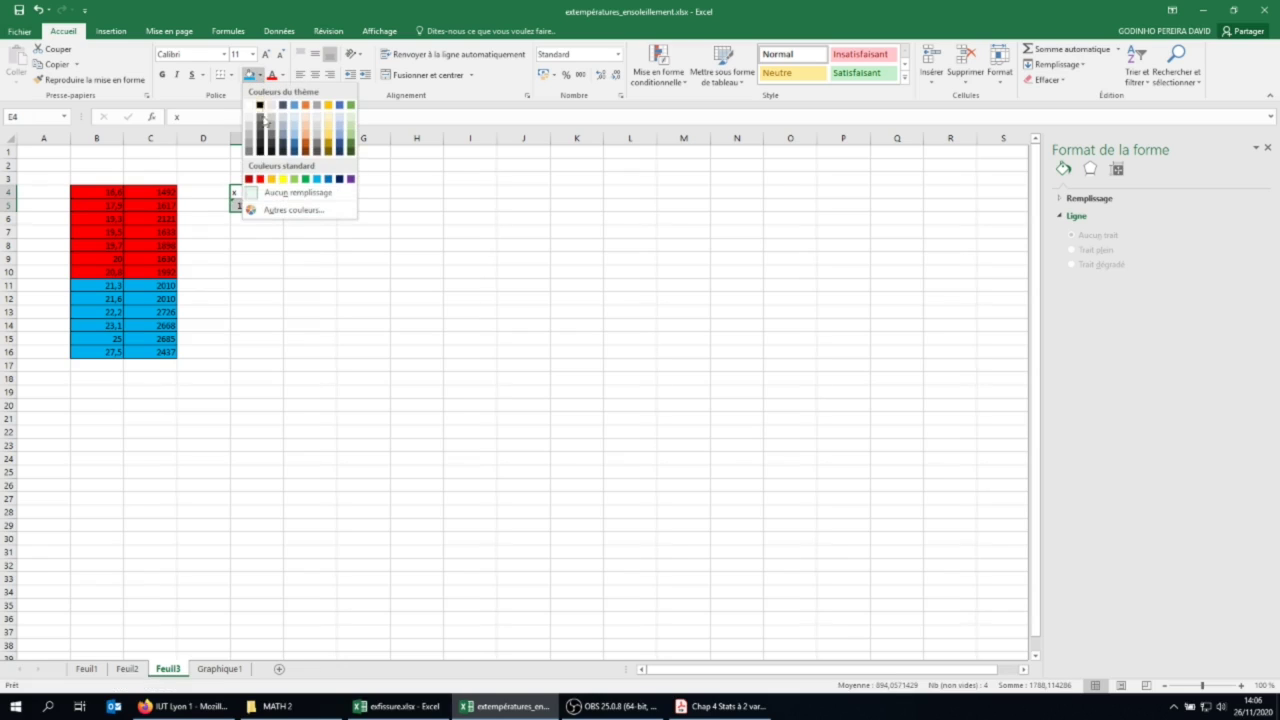
left_click(260, 179)
left_click(262, 272)
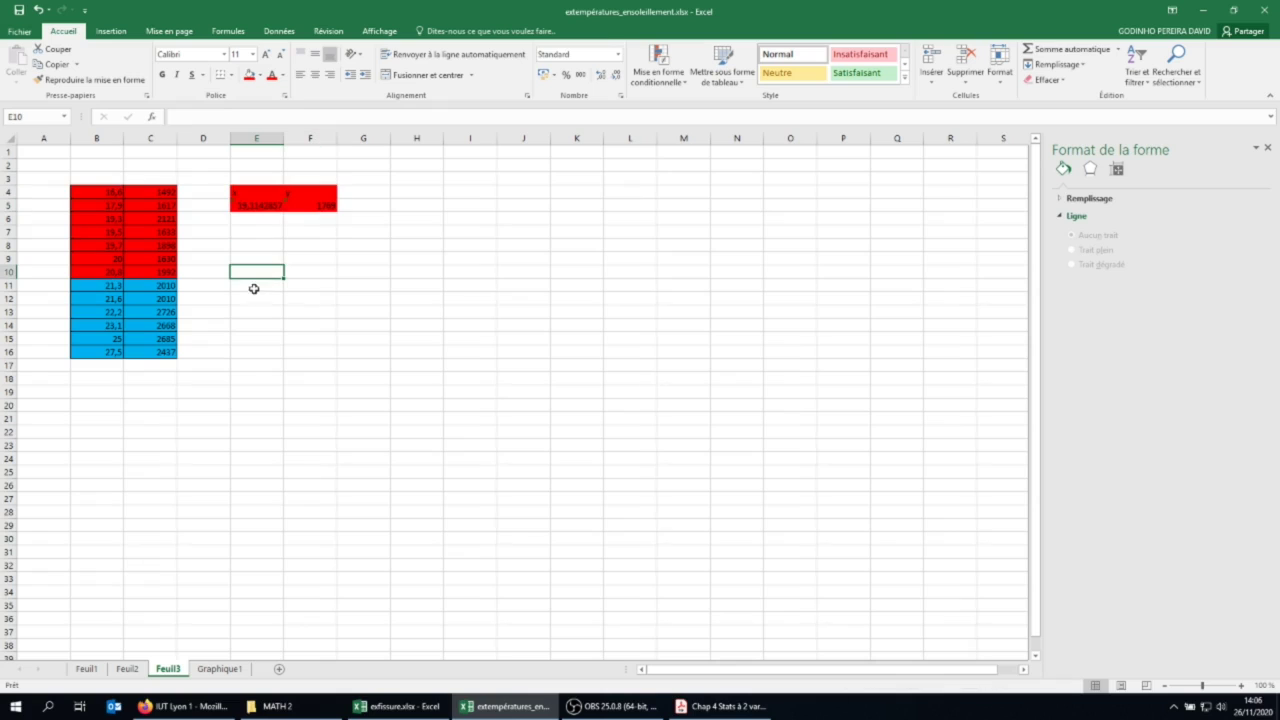
Enter the headings "x_2" in E12 and "y_2" in F12 for the second data group
left_click(256, 297)
type("x")
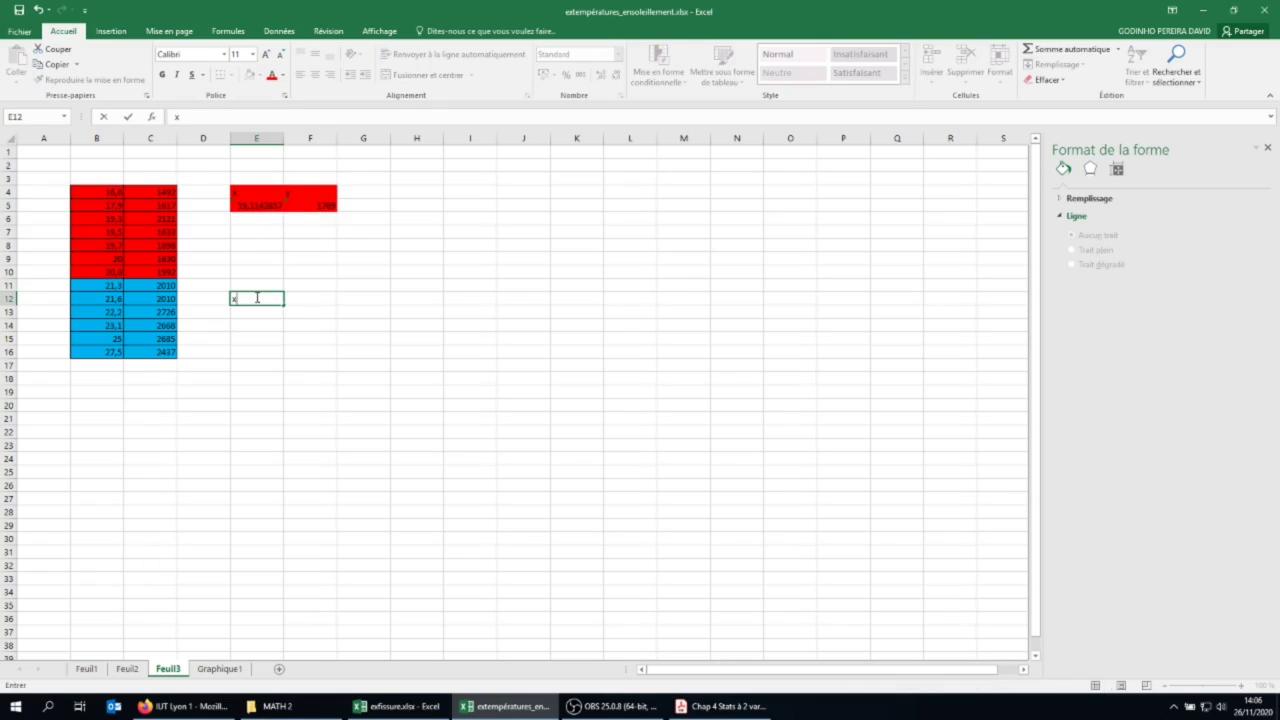
key("Tab")
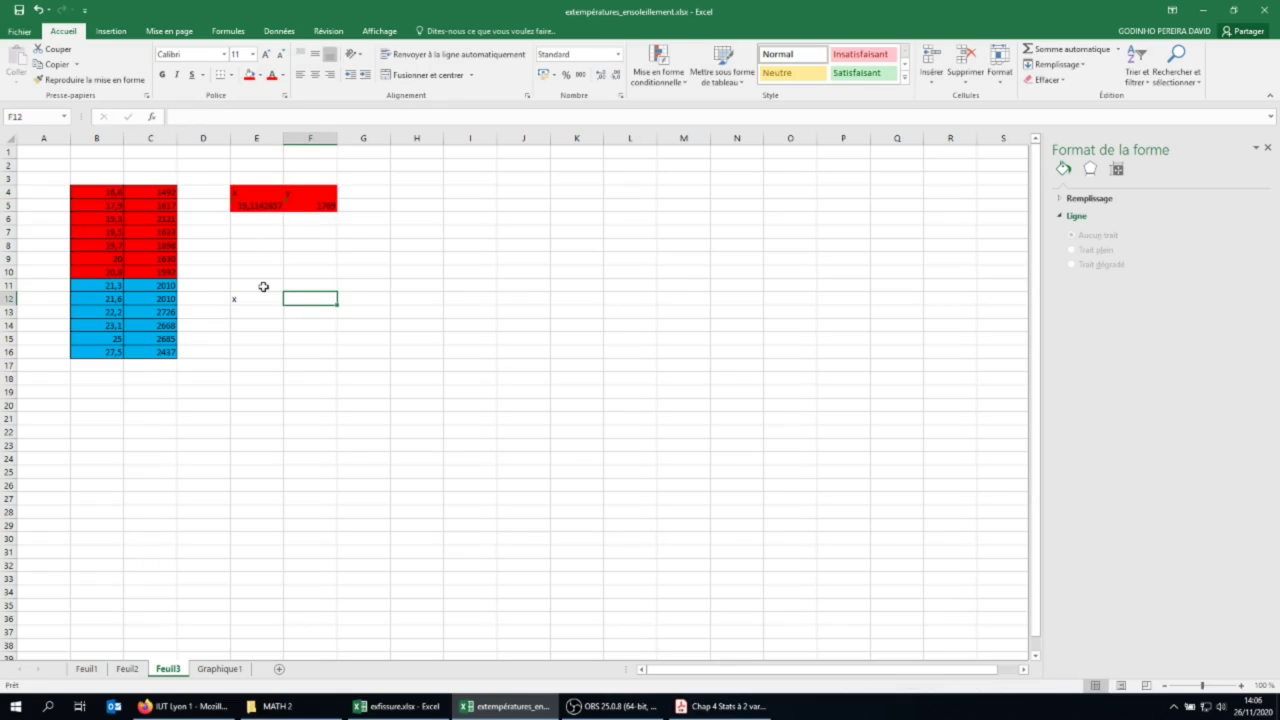
type("y")
key("Left")
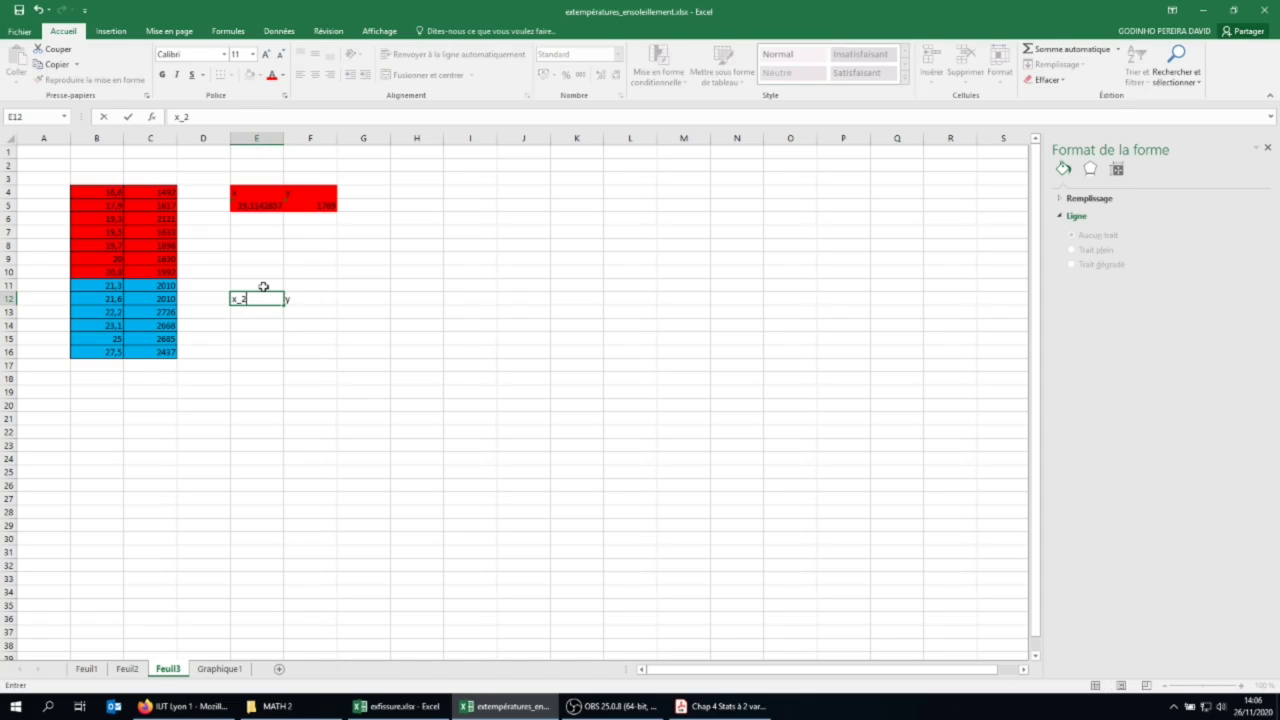
key("Tab")
type("y")
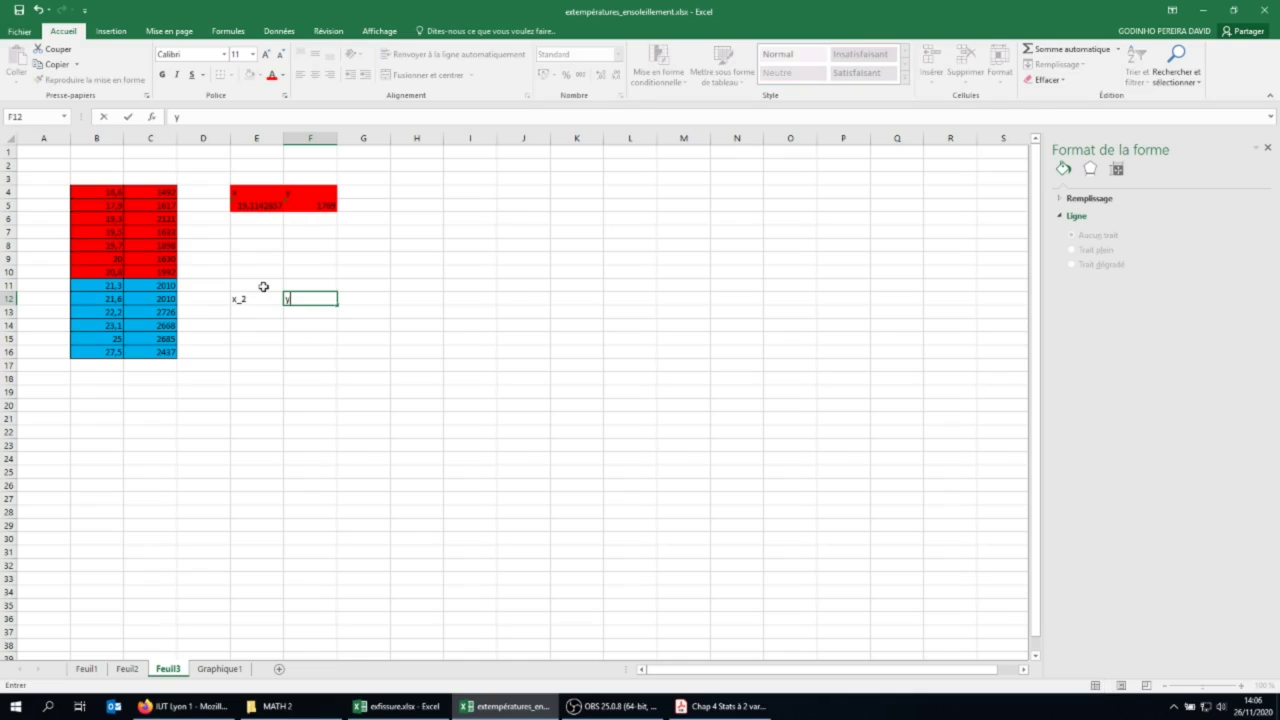
type("_2")
key("Up")
Change the headings of the red averages to "x_1" in E4 and "y_1" in F4
key("Up")
key("Up")
key("Up")
key("Up")
key("Up")
key("Up")
key("Up")
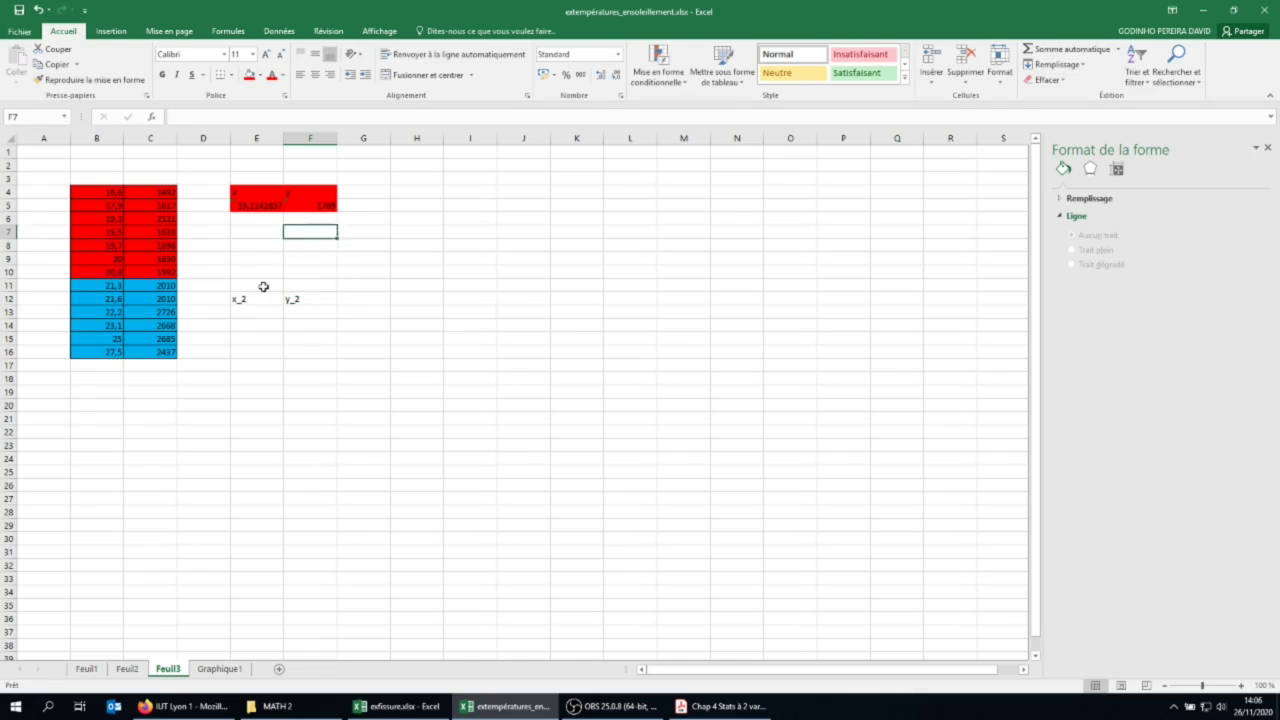
key("Left")
type("x")
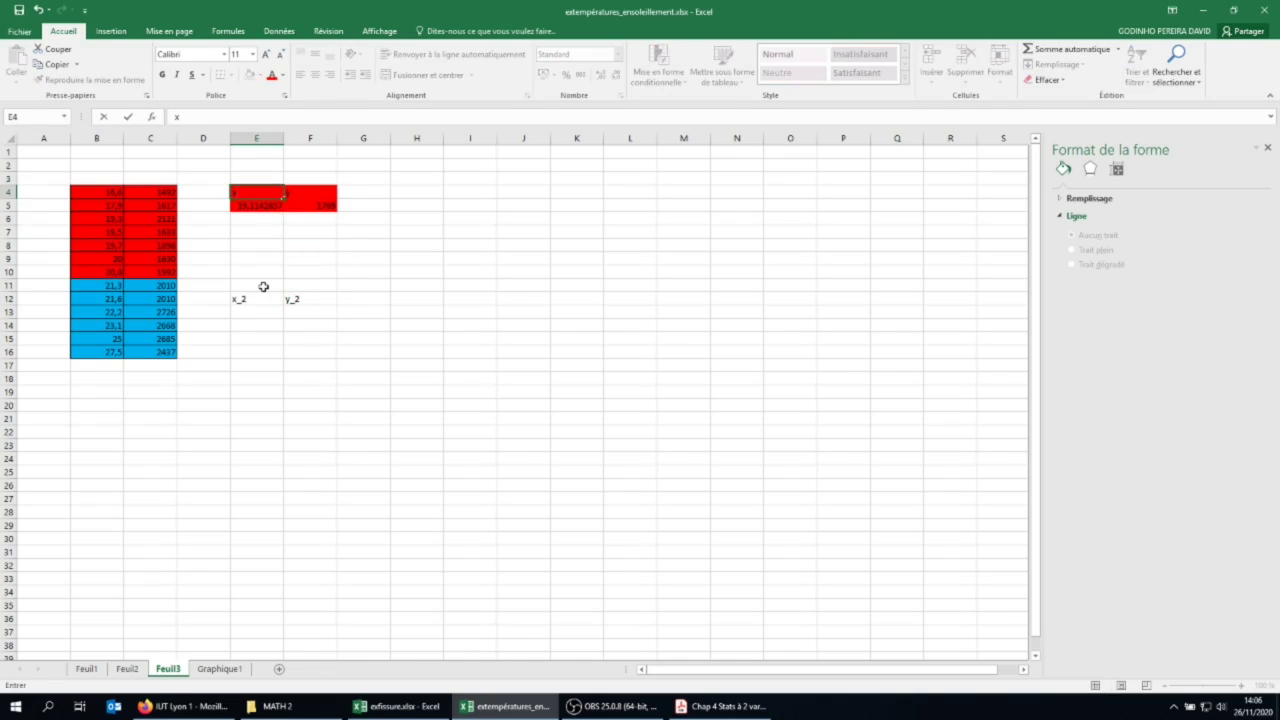
type("_1")
key("Tab")
type("y_1")
key("Return")
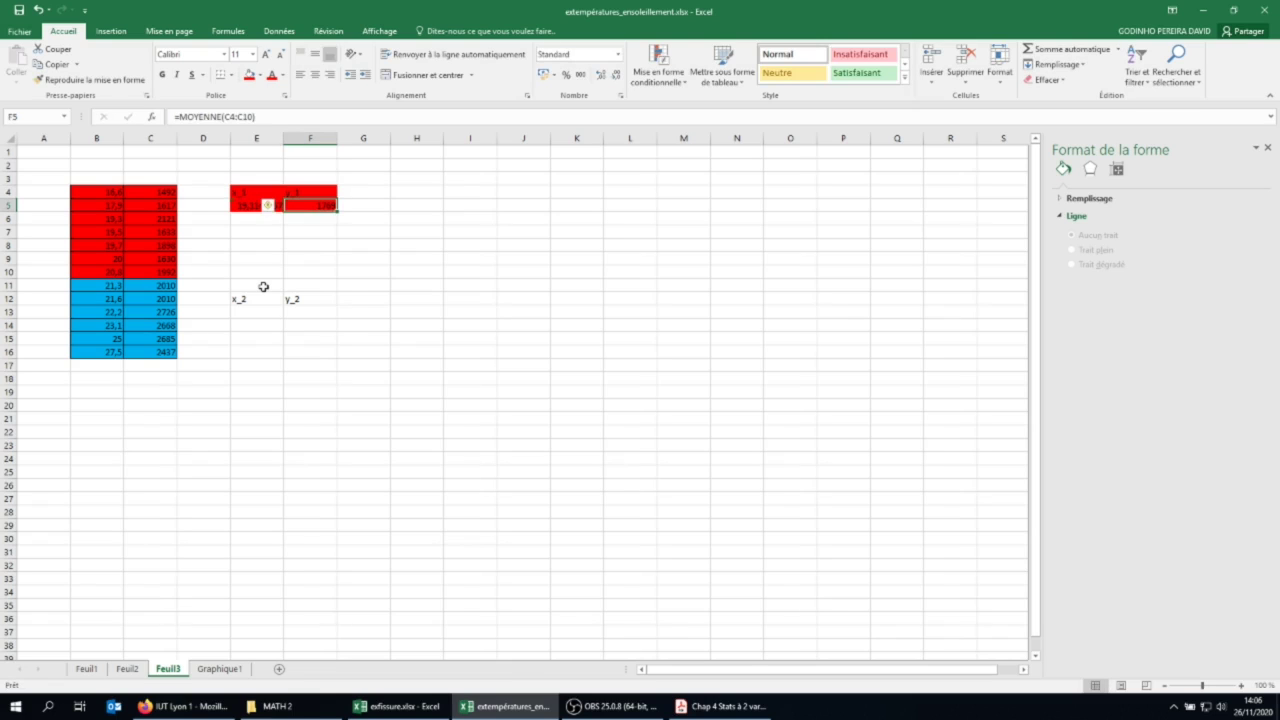
Calculate the average of B11:B16 in E13 with MOYENNE and extend the formula to F13
left_click(254, 313)
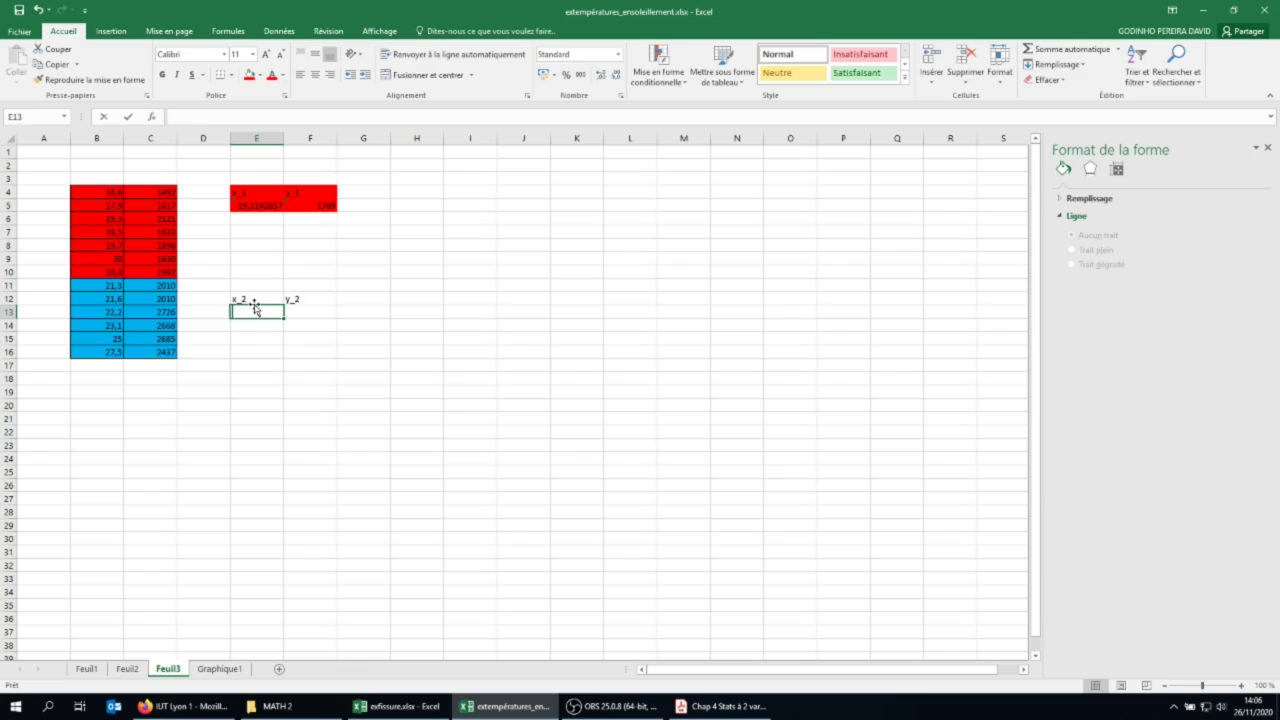
type("=moyenn")
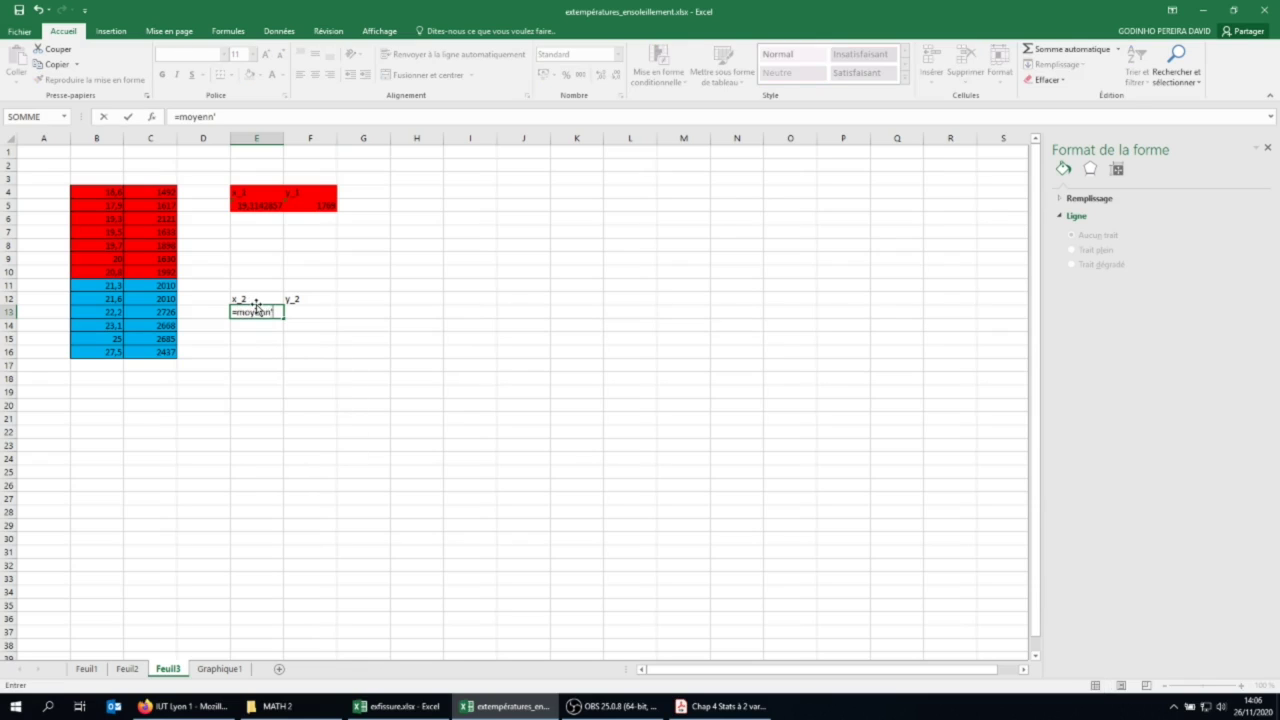
type("e(")
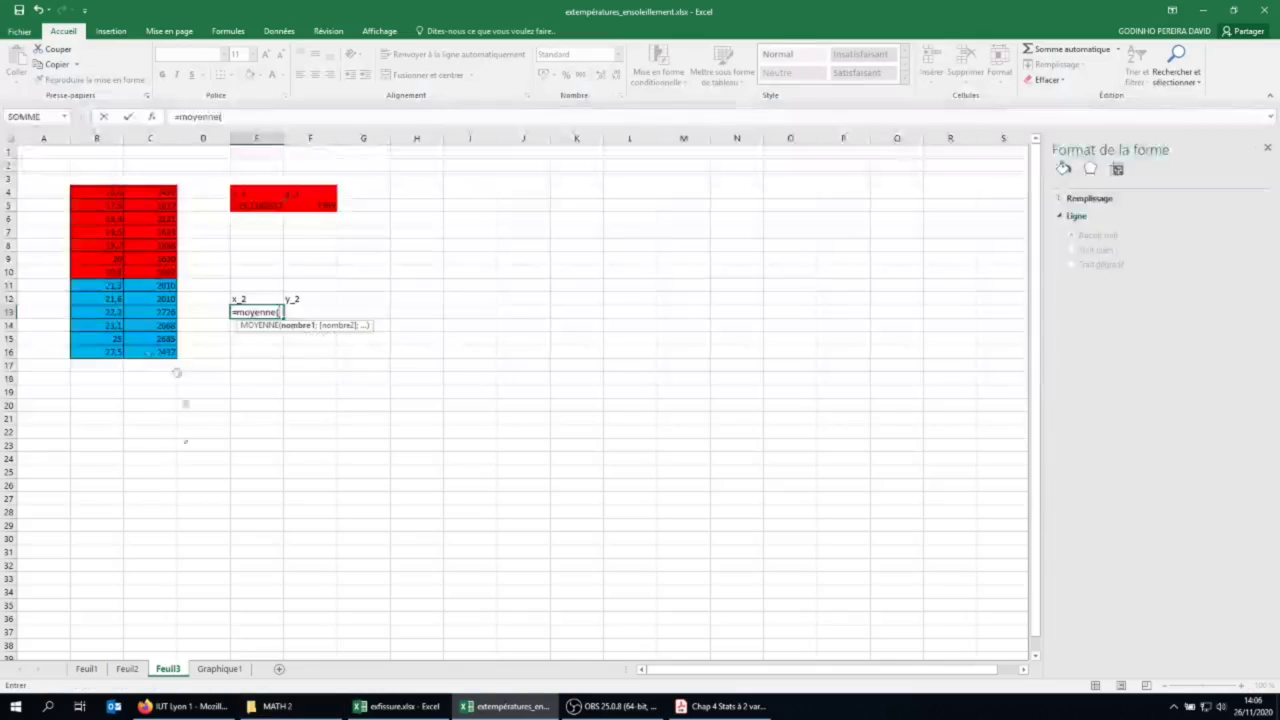
left_click_drag(102, 288, 97, 353)
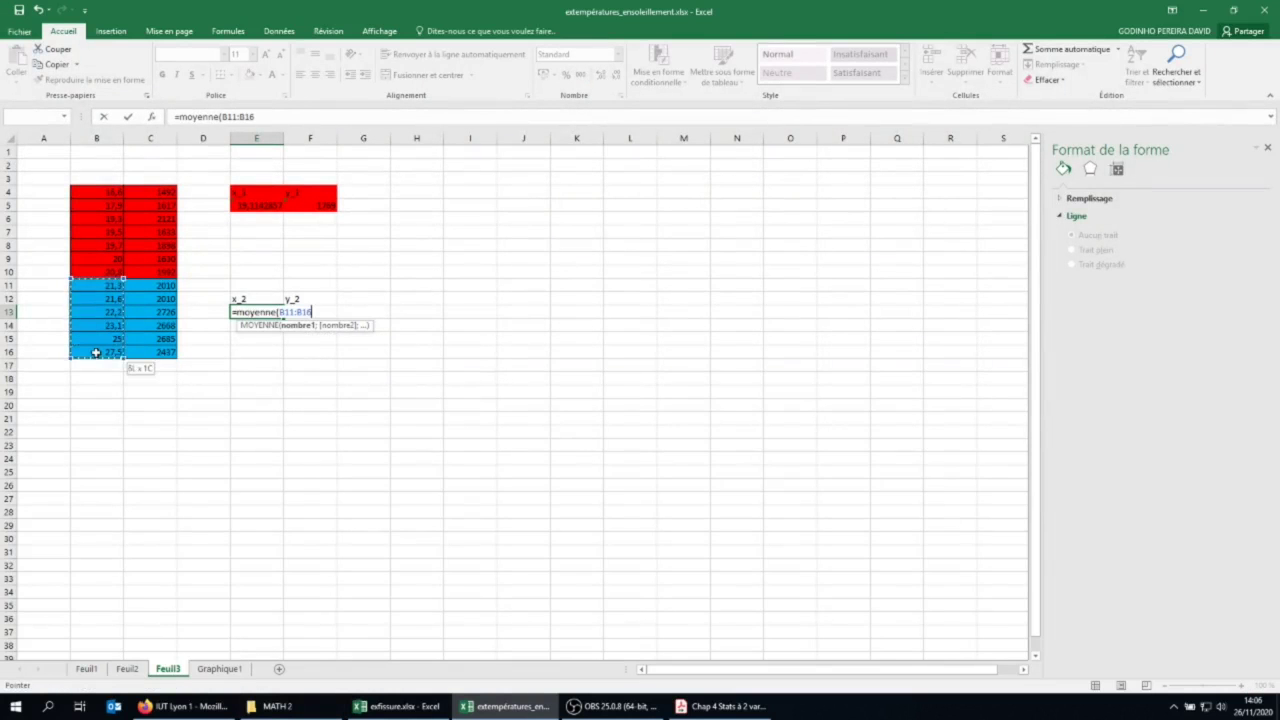
key("Return")
left_click(260, 313)
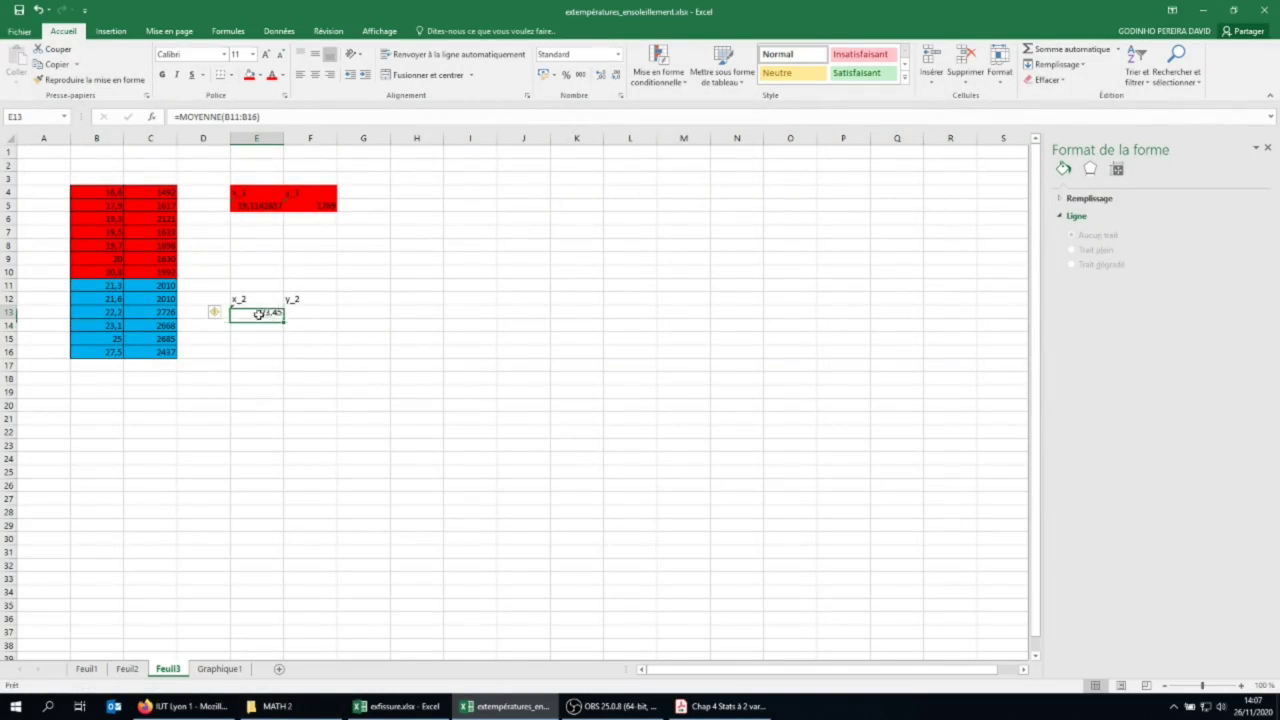
left_click_drag(284, 319, 314, 318)
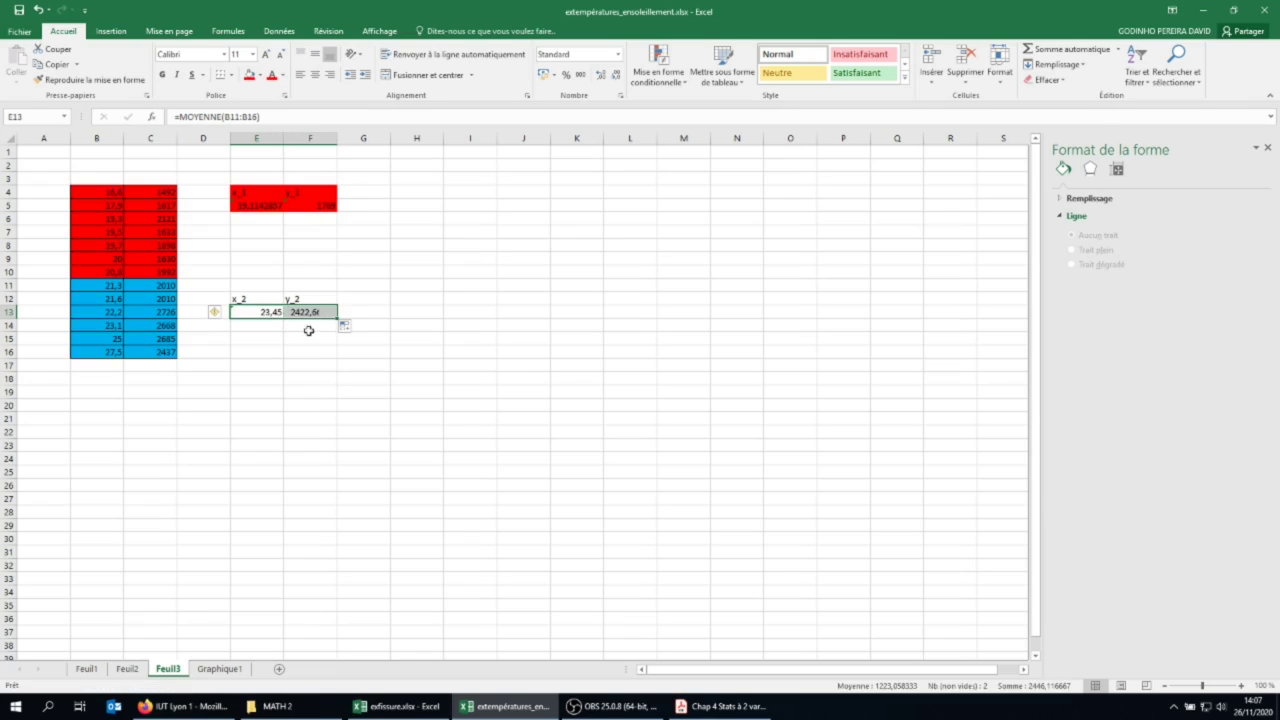
Fill the headings and averages in E12:F13 with light blue to match the second data group
left_click(243, 298)
left_click_drag(243, 298, 332, 316)
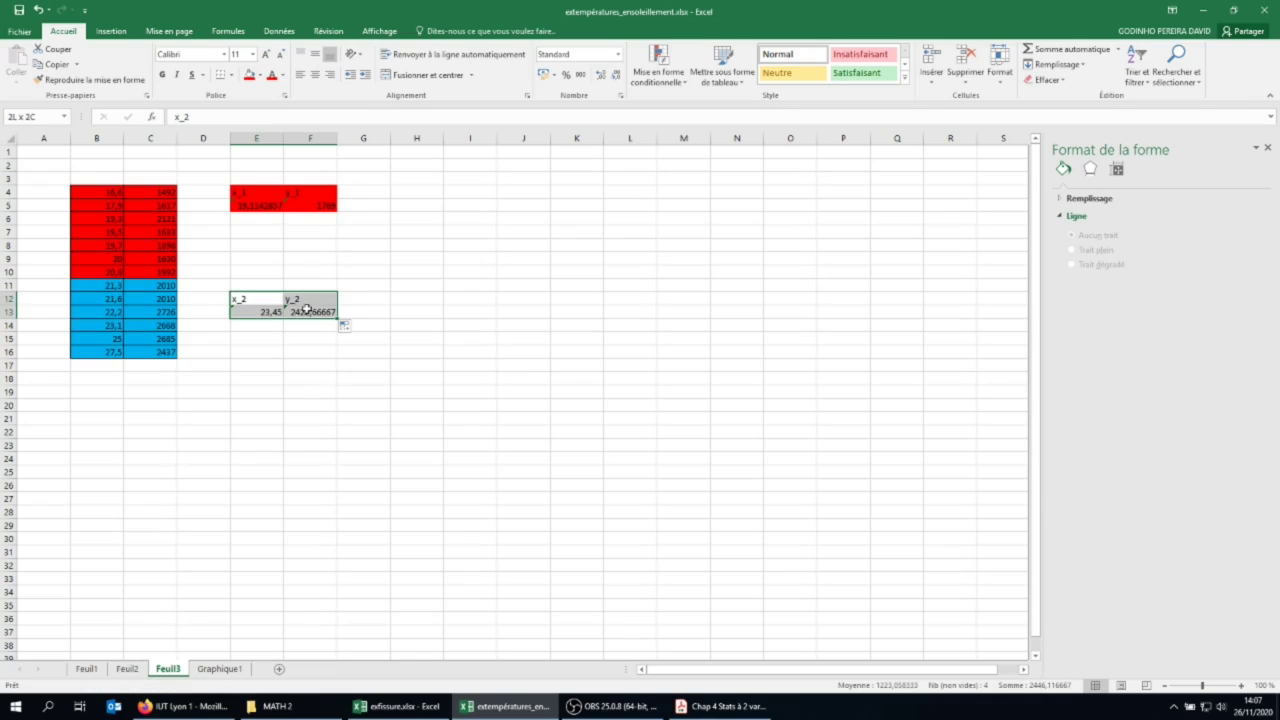
left_click(259, 76)
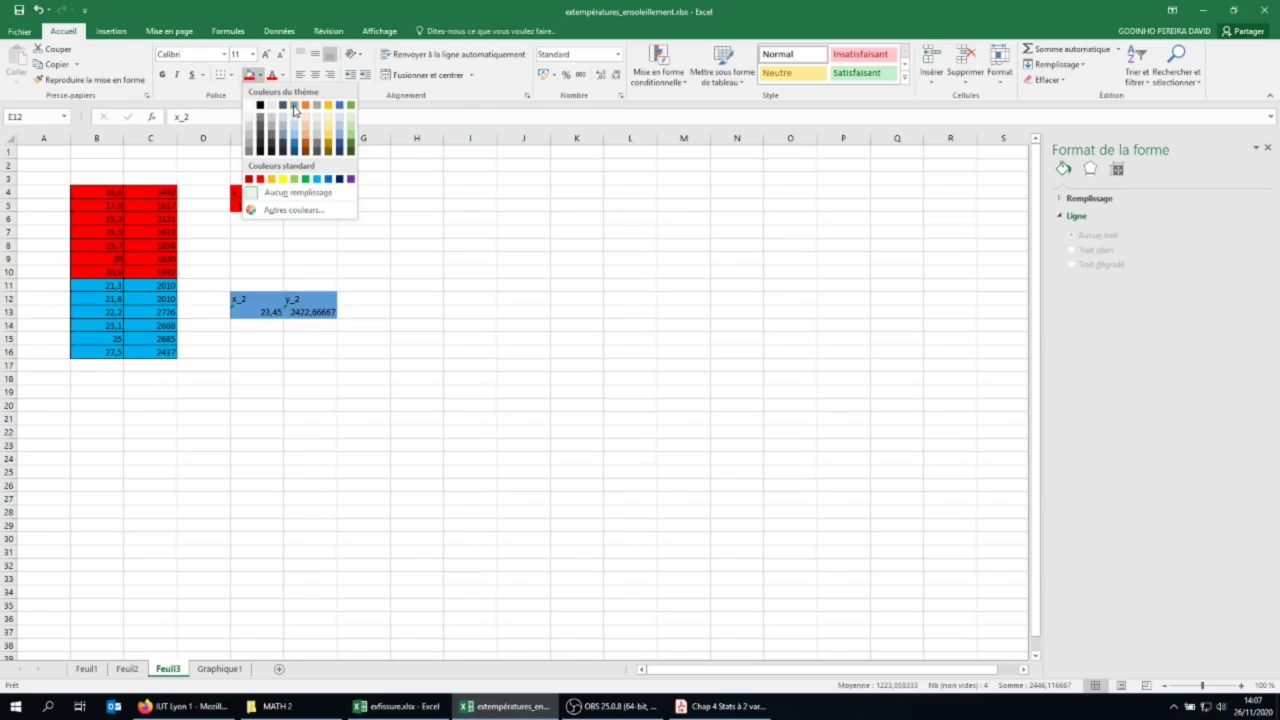
left_click(452, 327)
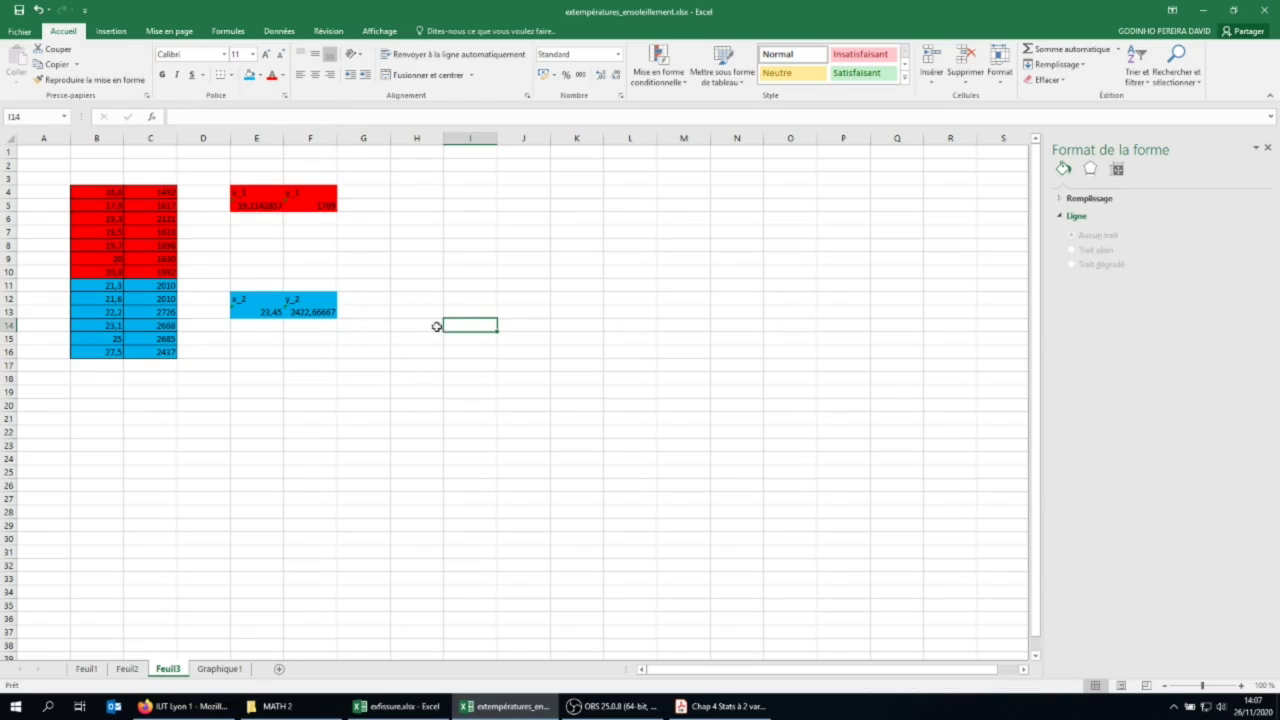
Insert a markers-only scatter chart from the data in B4:C16
left_click(97, 176)
left_click_drag(95, 190, 170, 362)
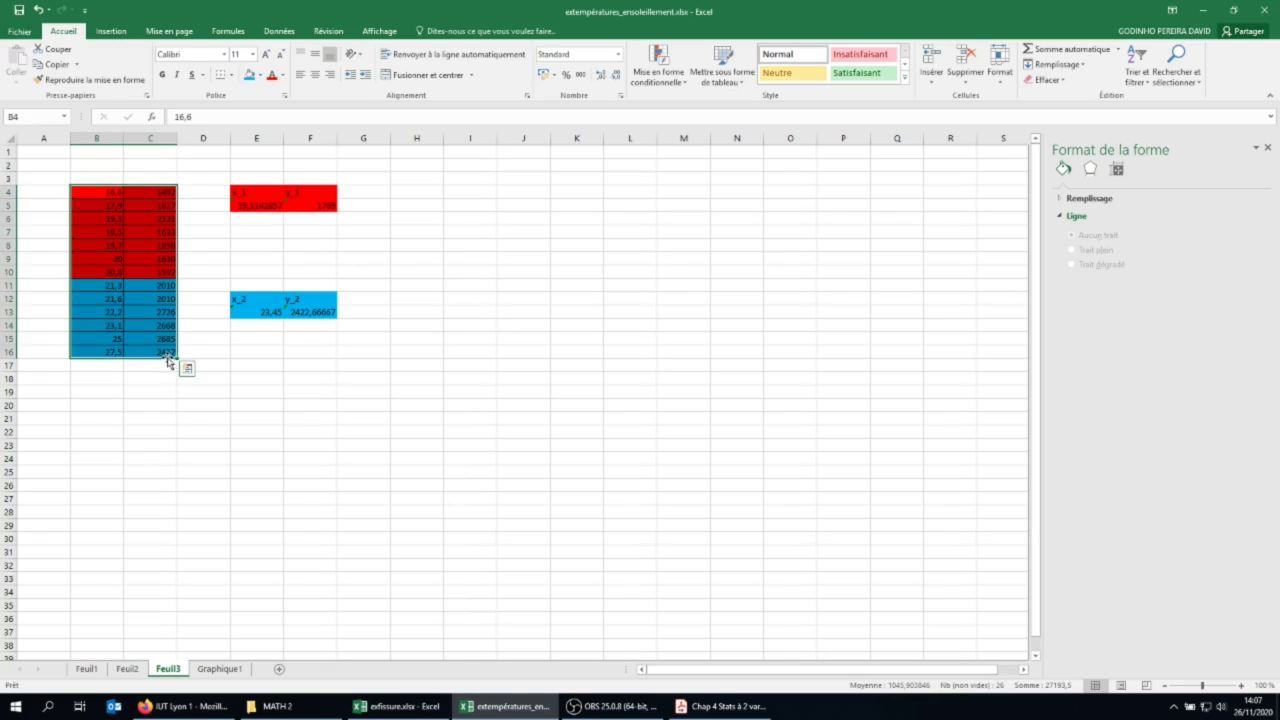
left_click(111, 31)
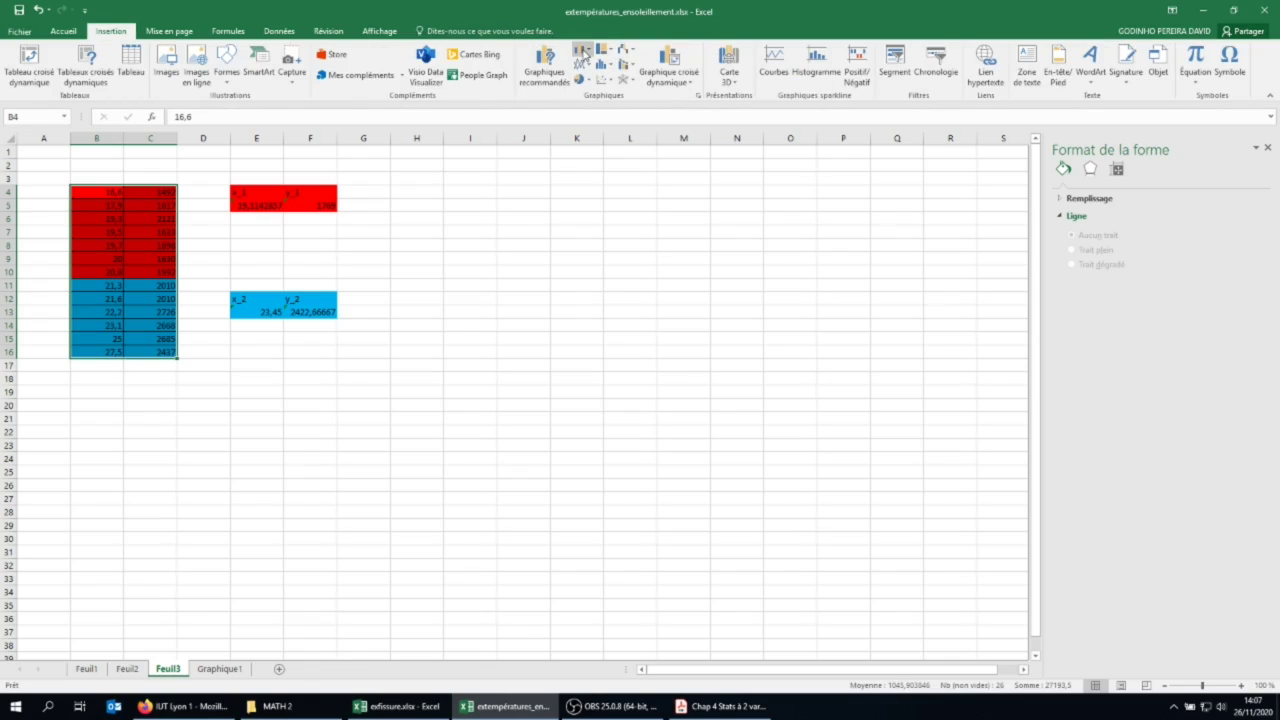
left_click(586, 68)
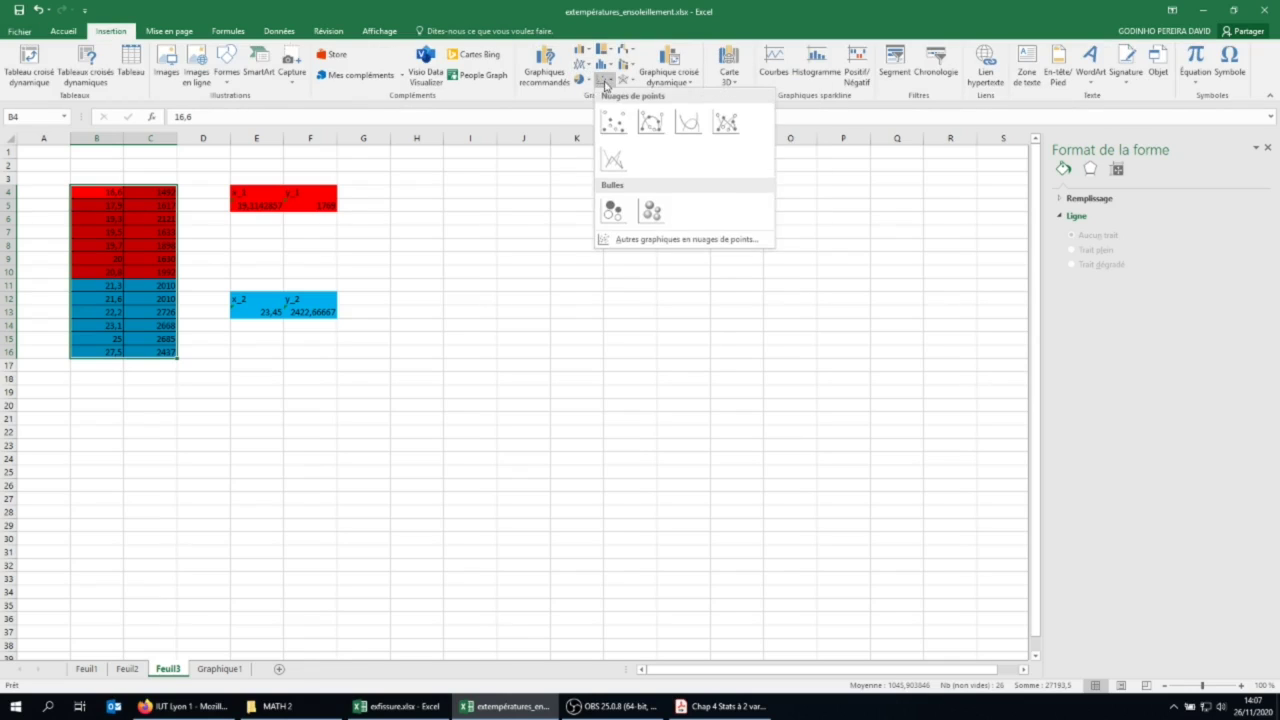
left_click(612, 120)
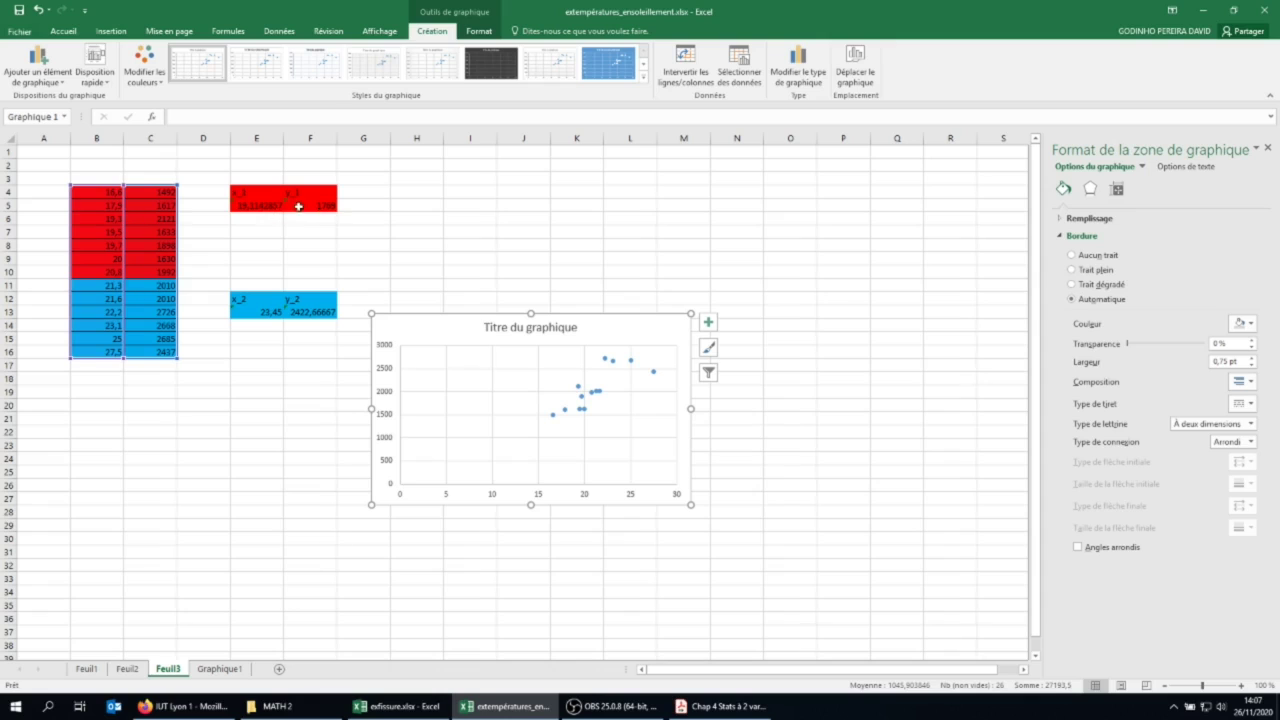
Add a chart series named "Points moyens" with its X values taken from E5 and E13
right_click(629, 338)
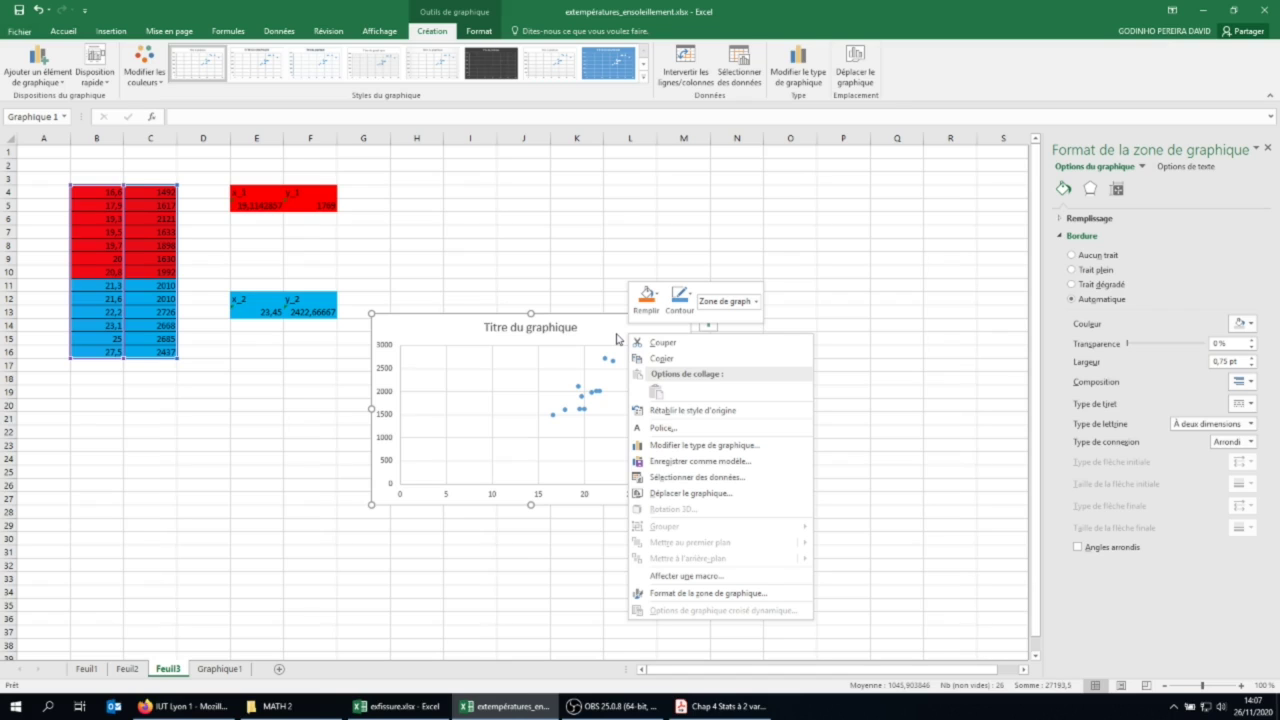
left_click(689, 478)
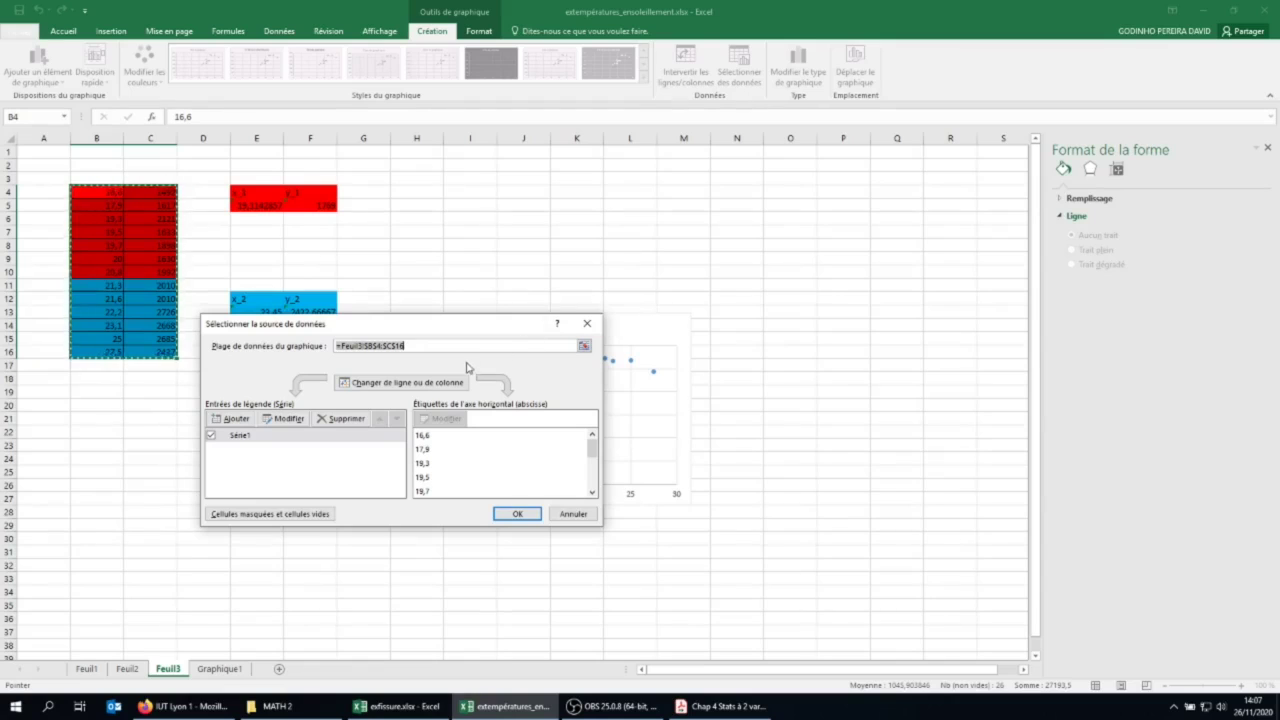
left_click(233, 421)
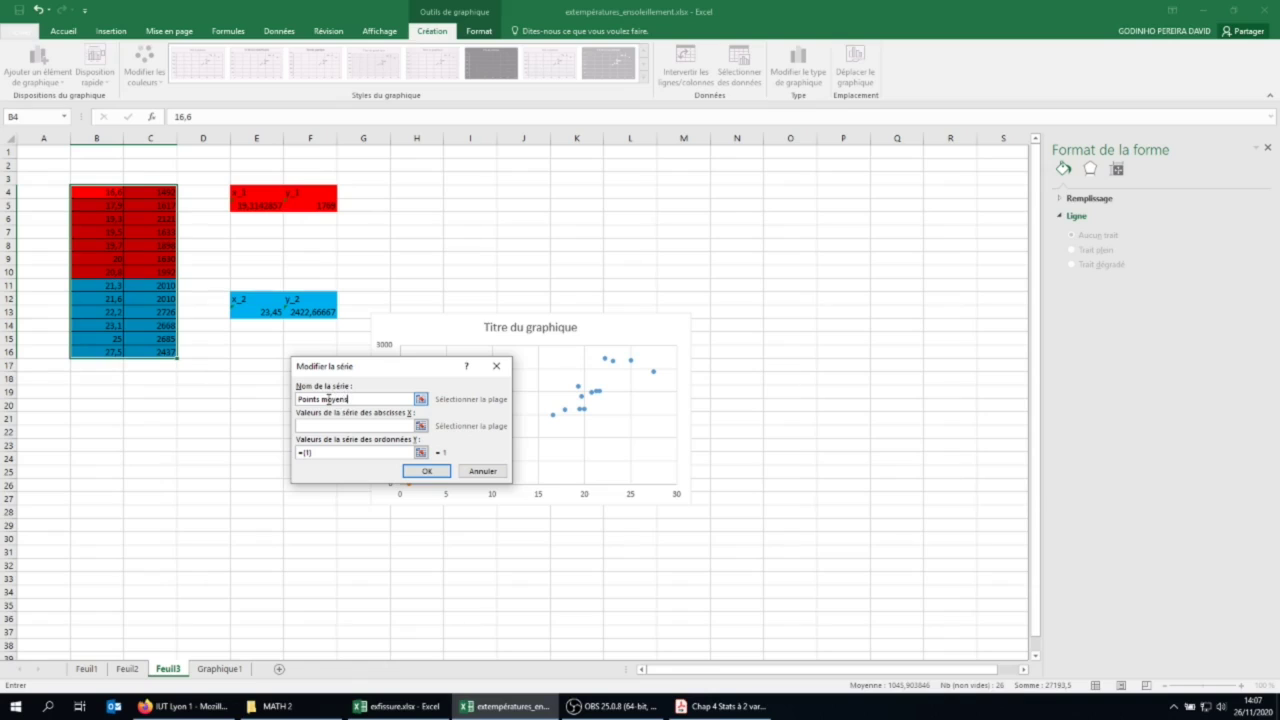
left_click(387, 423)
left_click(245, 208)
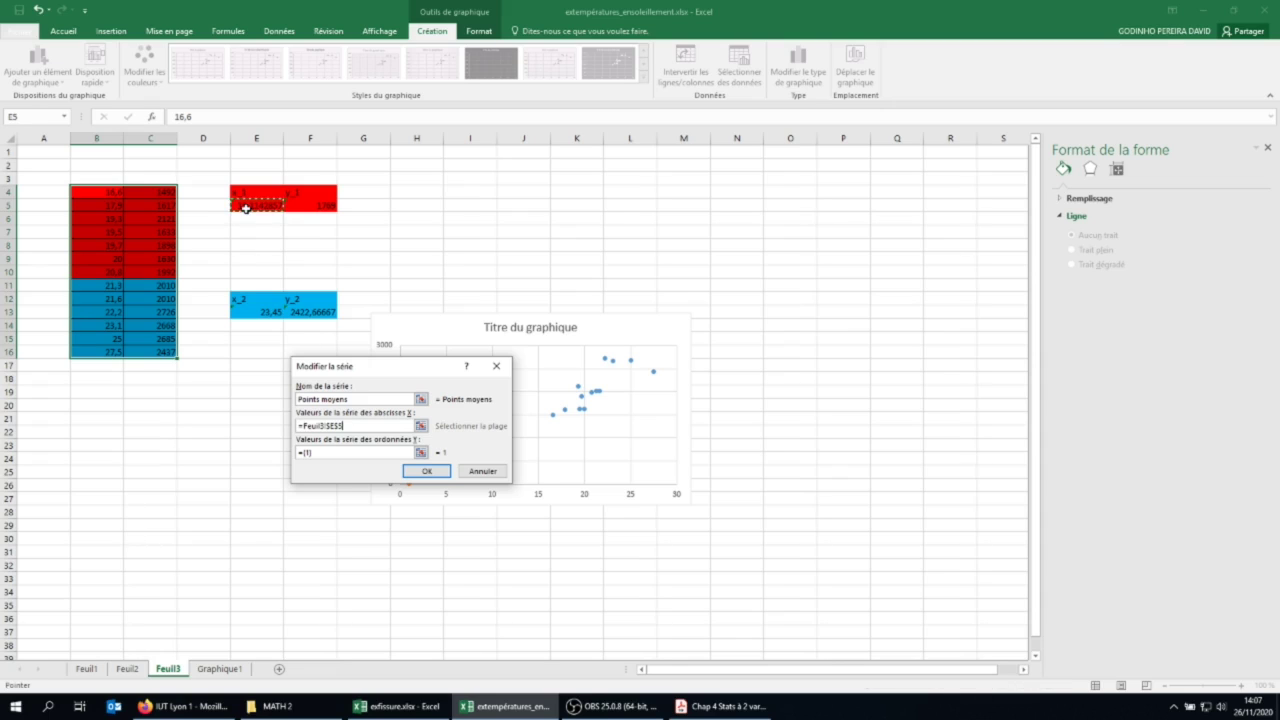
left_click(249, 313, "ctrl")
Set the Y values of the "Points moyens" series to F5 and F13 and apply the data source changes
left_click(331, 453)
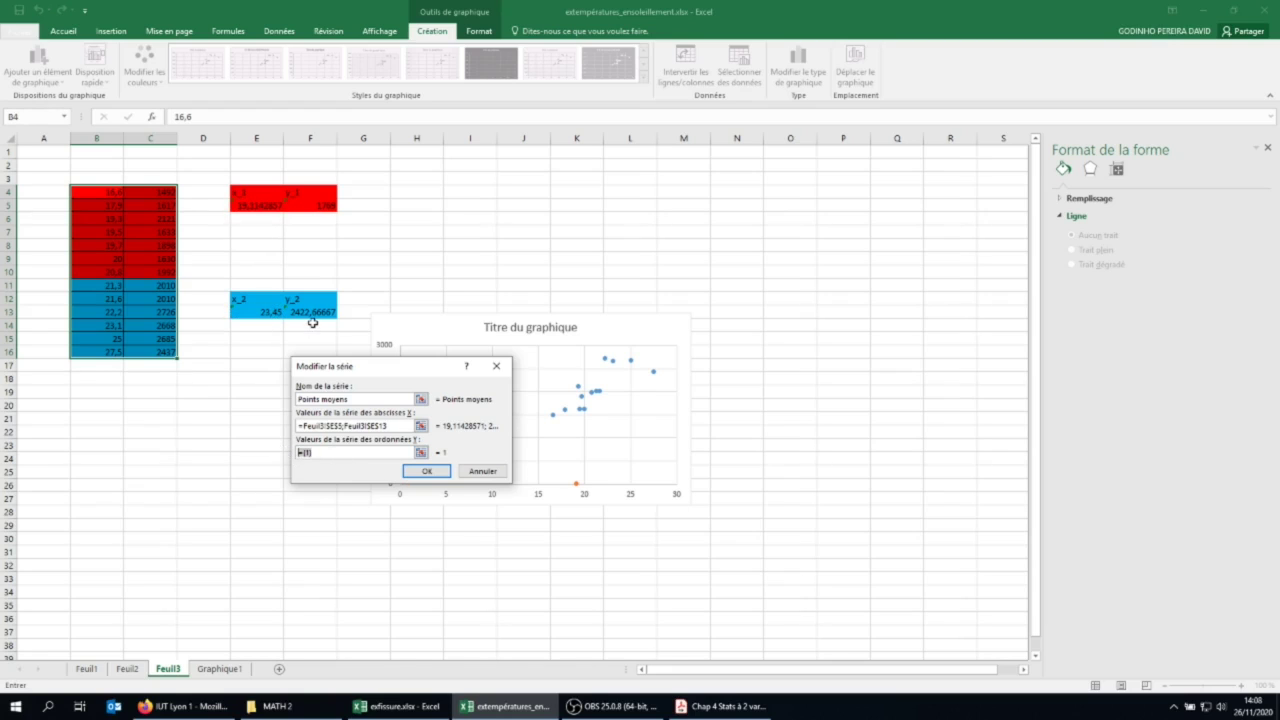
left_click(303, 203)
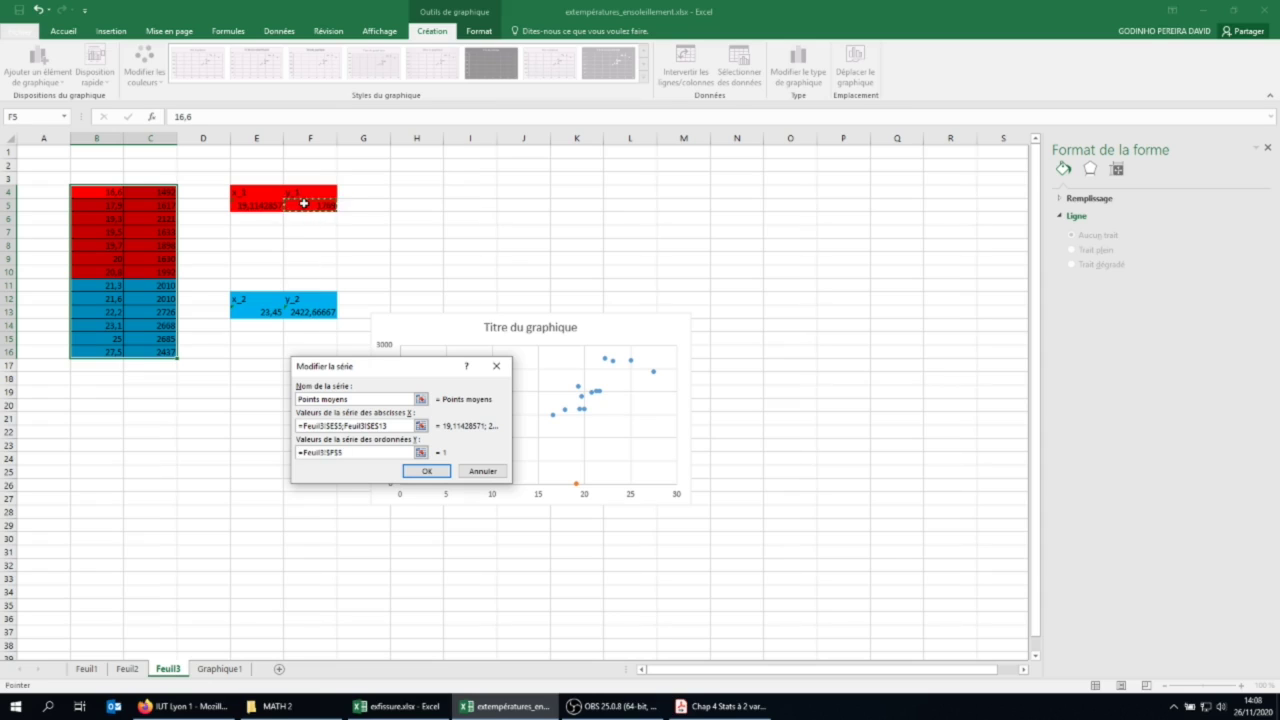
type(";")
left_click(314, 313)
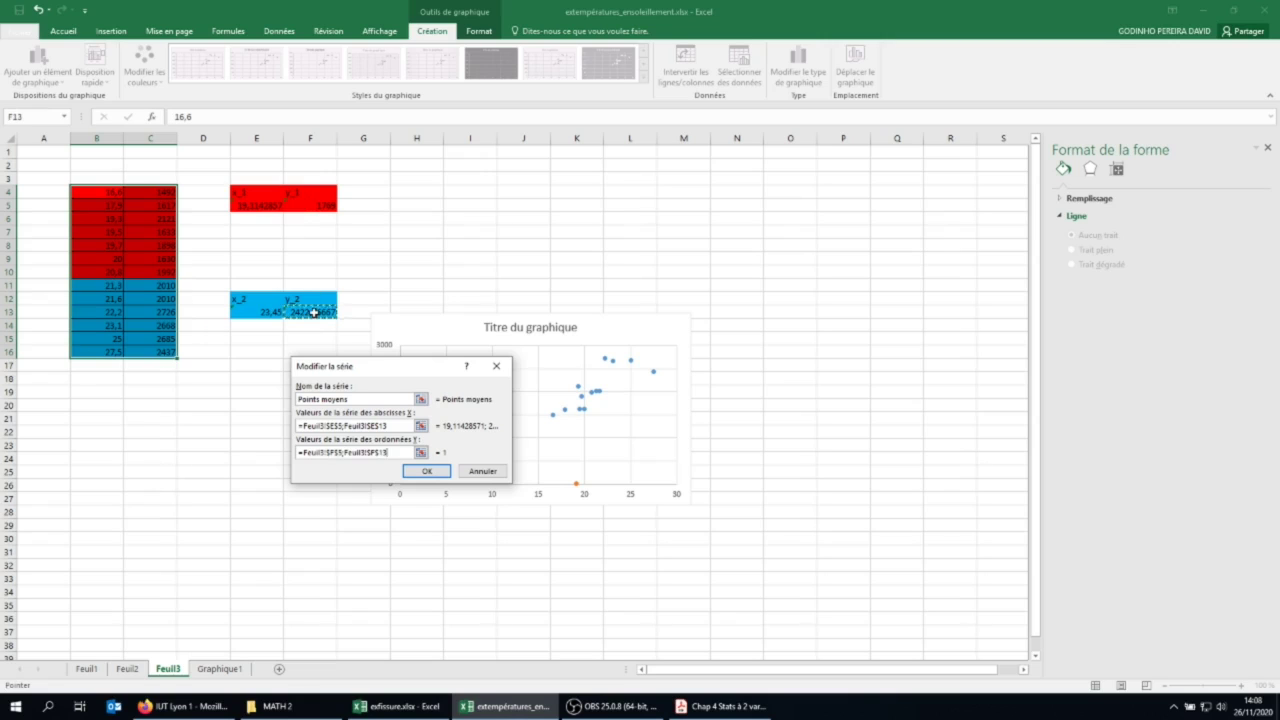
left_click(426, 471)
left_click(521, 513)
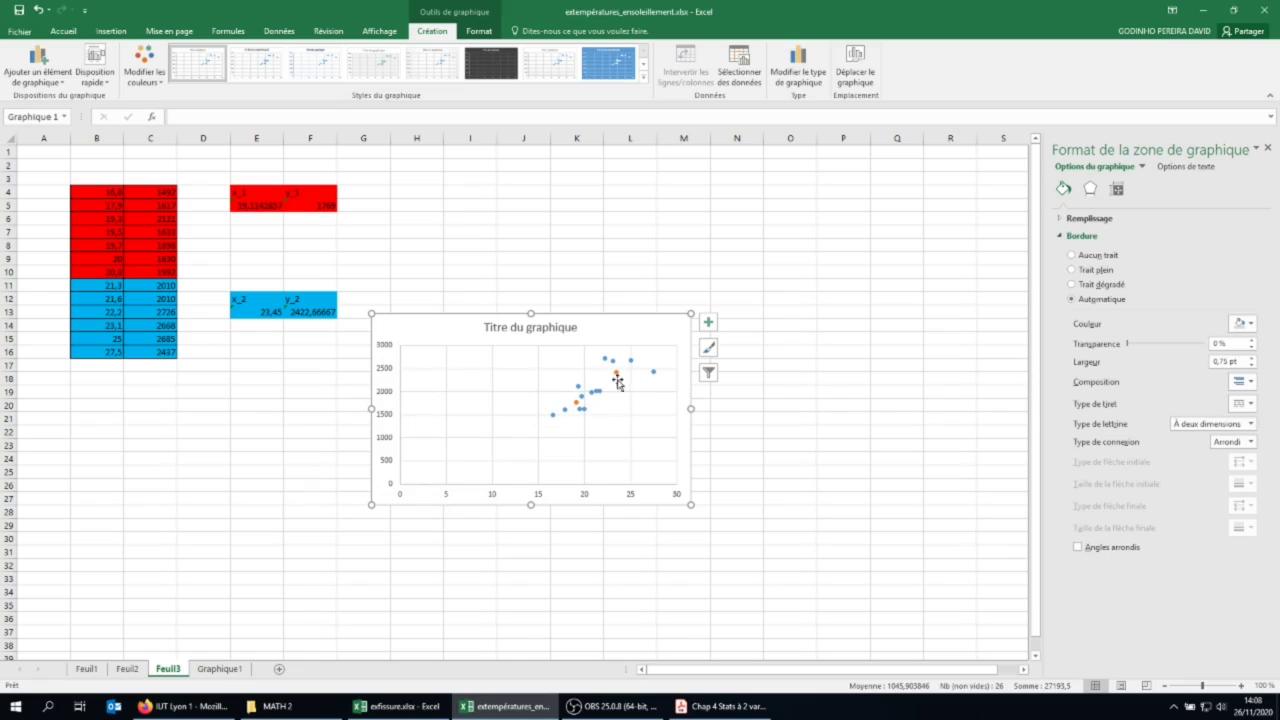
Move the chart to a new sheet named "Mayer" and place Feuil3 and Graphique1 ahead of it in the sheet order
right_click(628, 334)
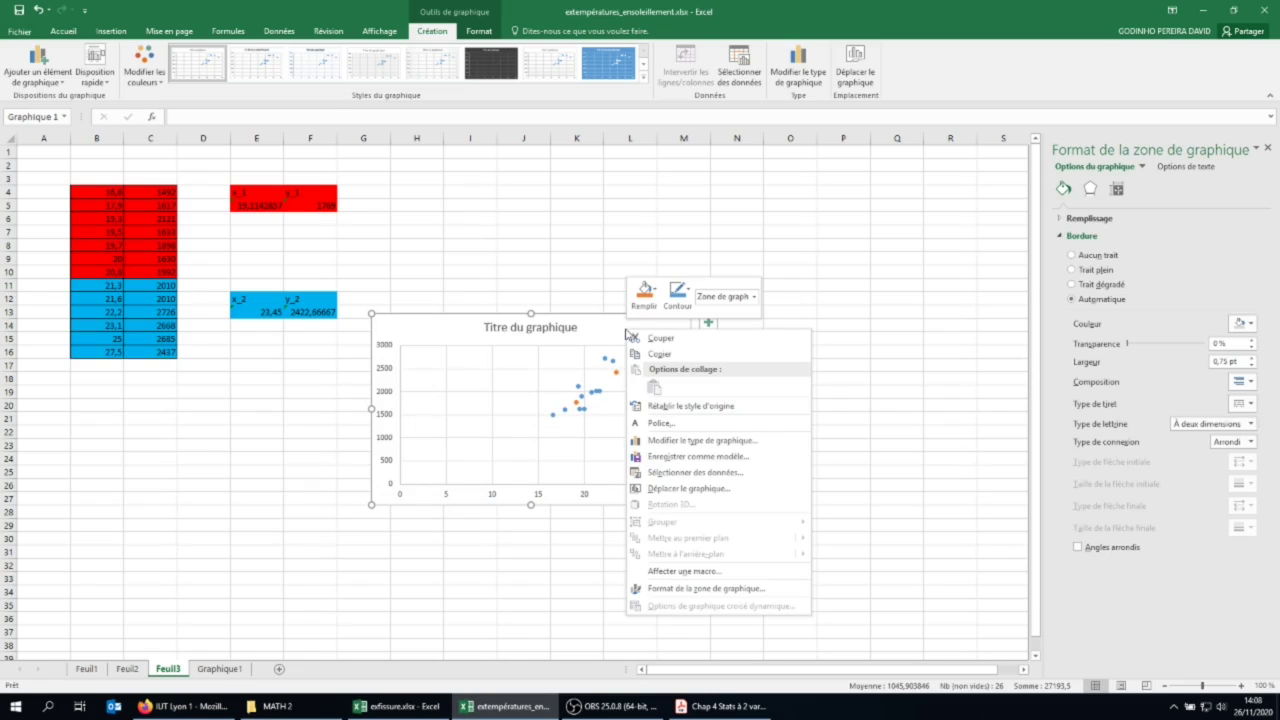
left_click(688, 488)
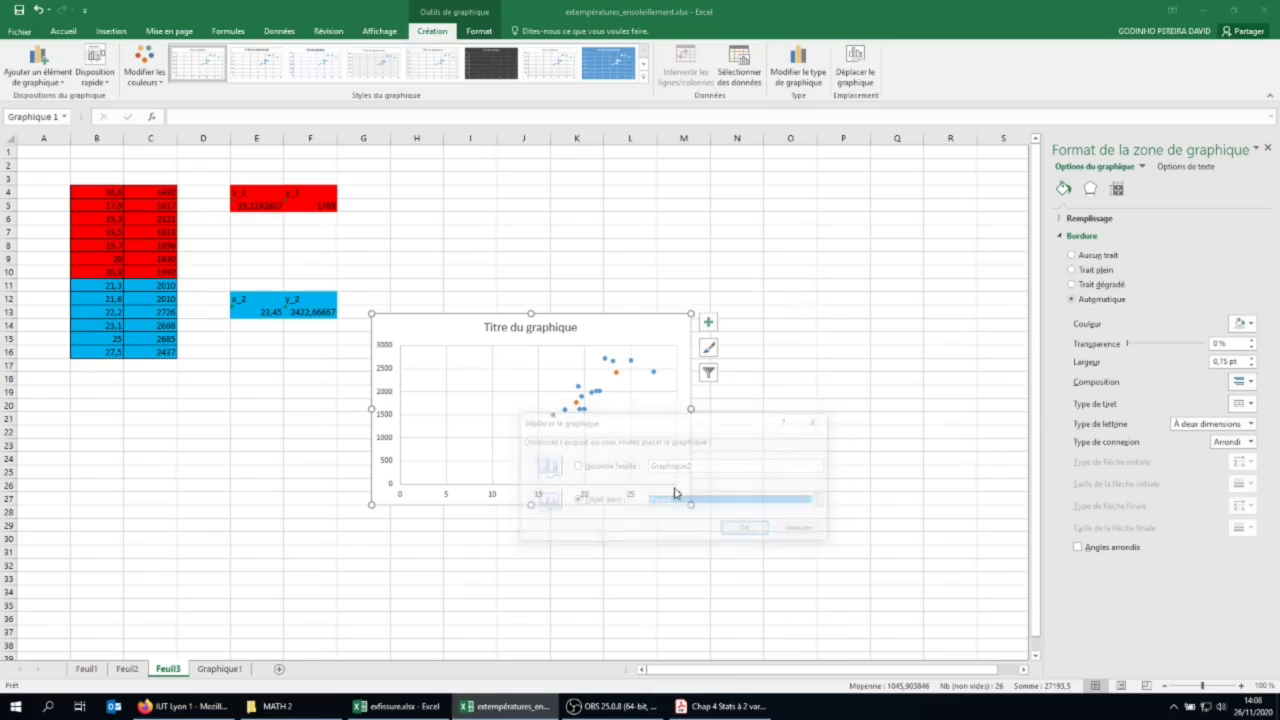
left_click(620, 466)
type("Ma")
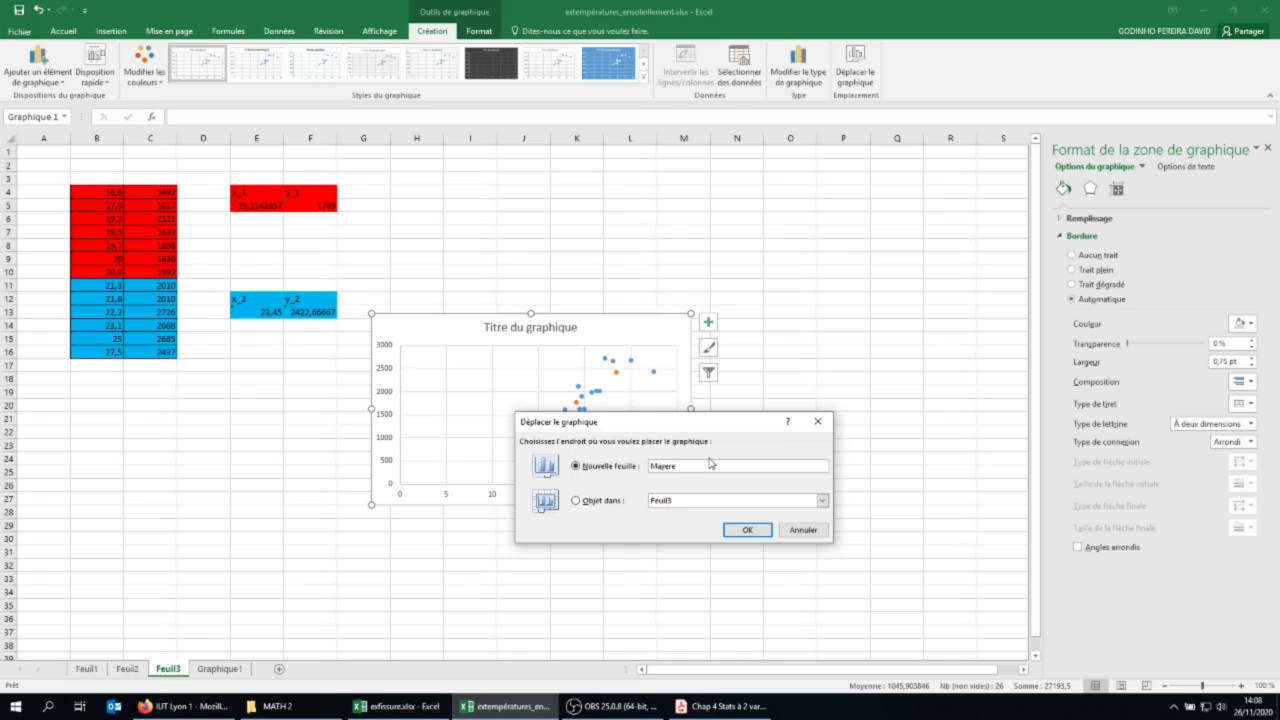
type("yer")
left_click(748, 529)
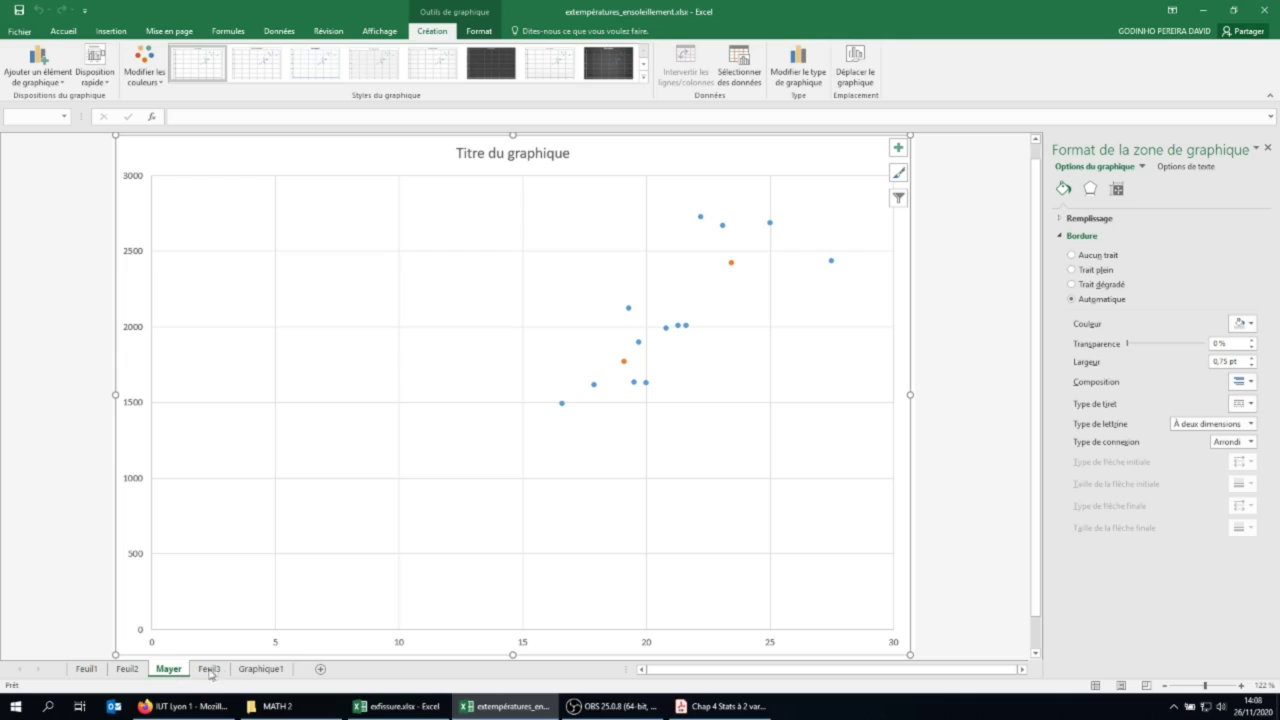
left_click_drag(210, 673, 300, 666)
Change the chart title to "Droite de régression avec la méthode de Mayer"
left_click(488, 148)
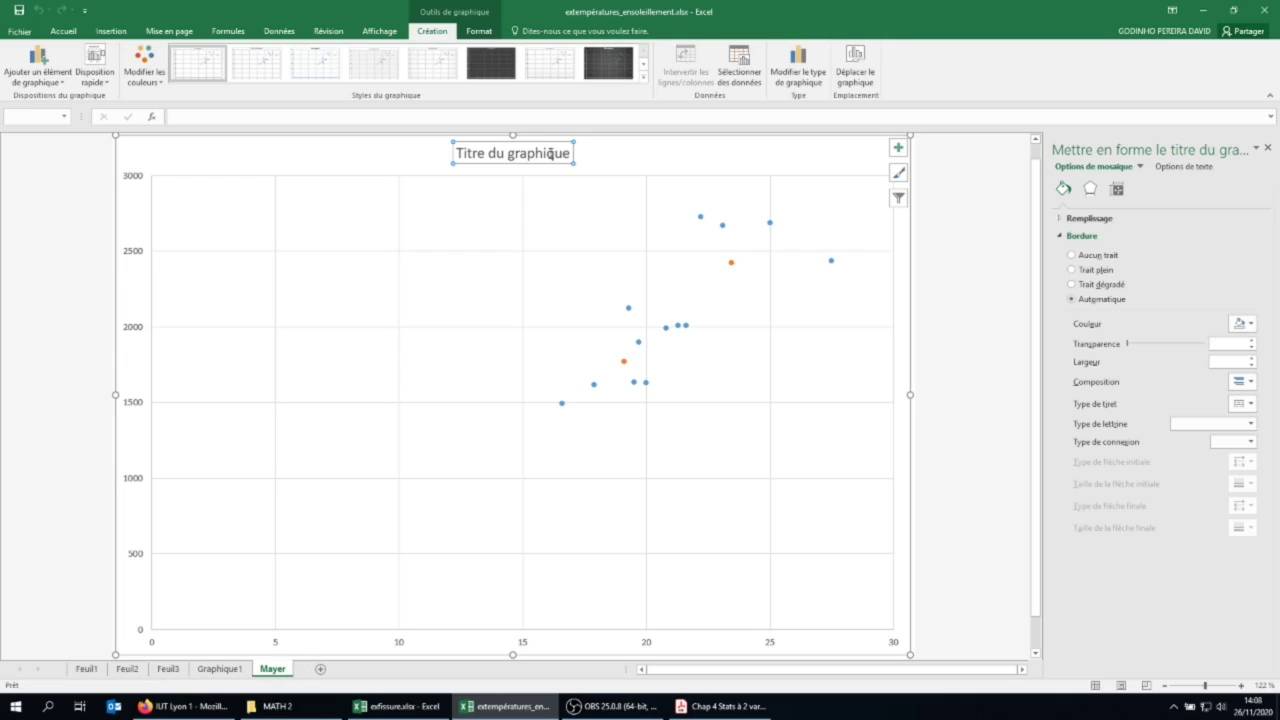
triple_click(573, 153)
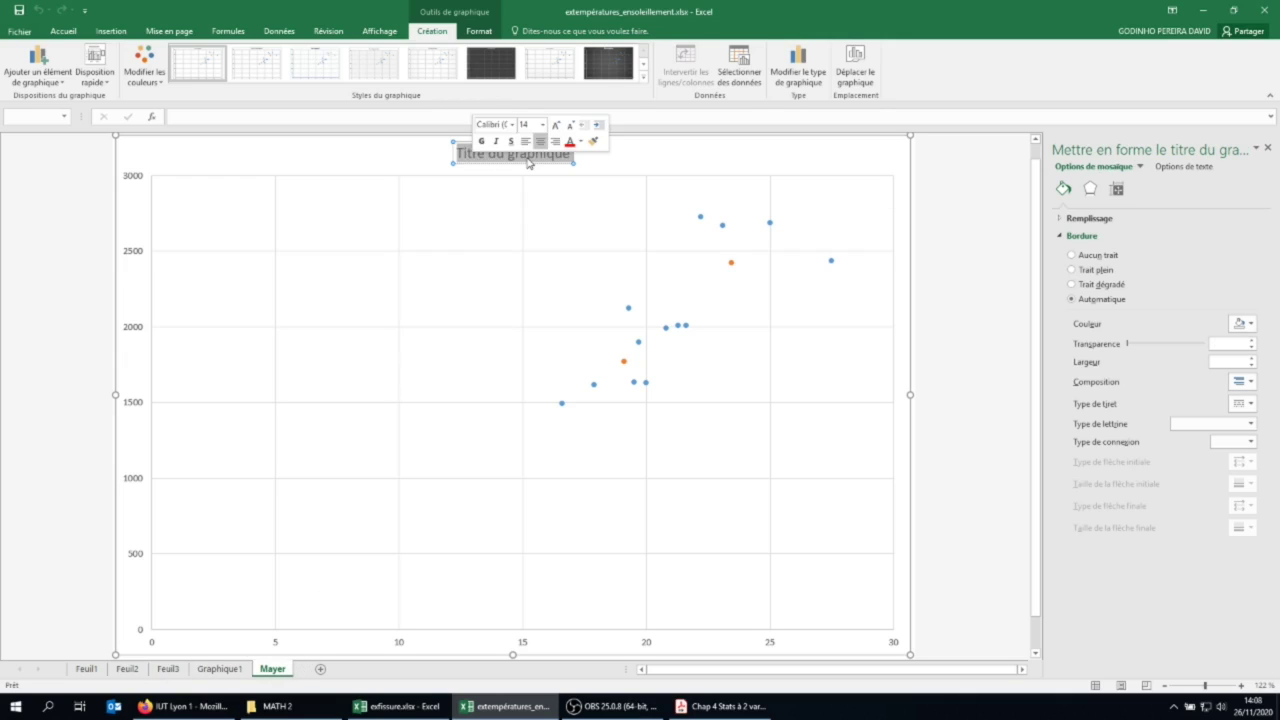
type("Droite de régression avec la méthode de Mayer")
left_click(814, 151)
Add axis titles to the chart and title the horizontal axis "Température en juillet (en degrés)"
left_click(899, 148)
left_click(940, 172)
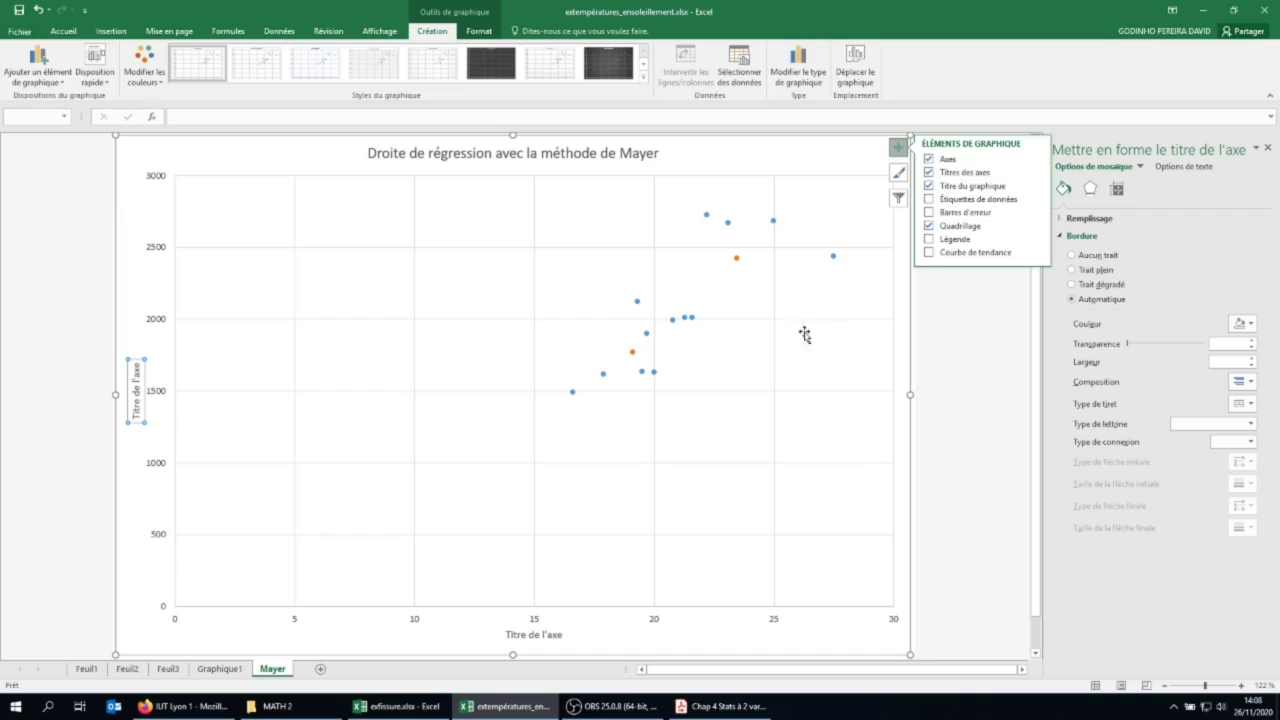
left_click(565, 637)
triple_click(565, 636)
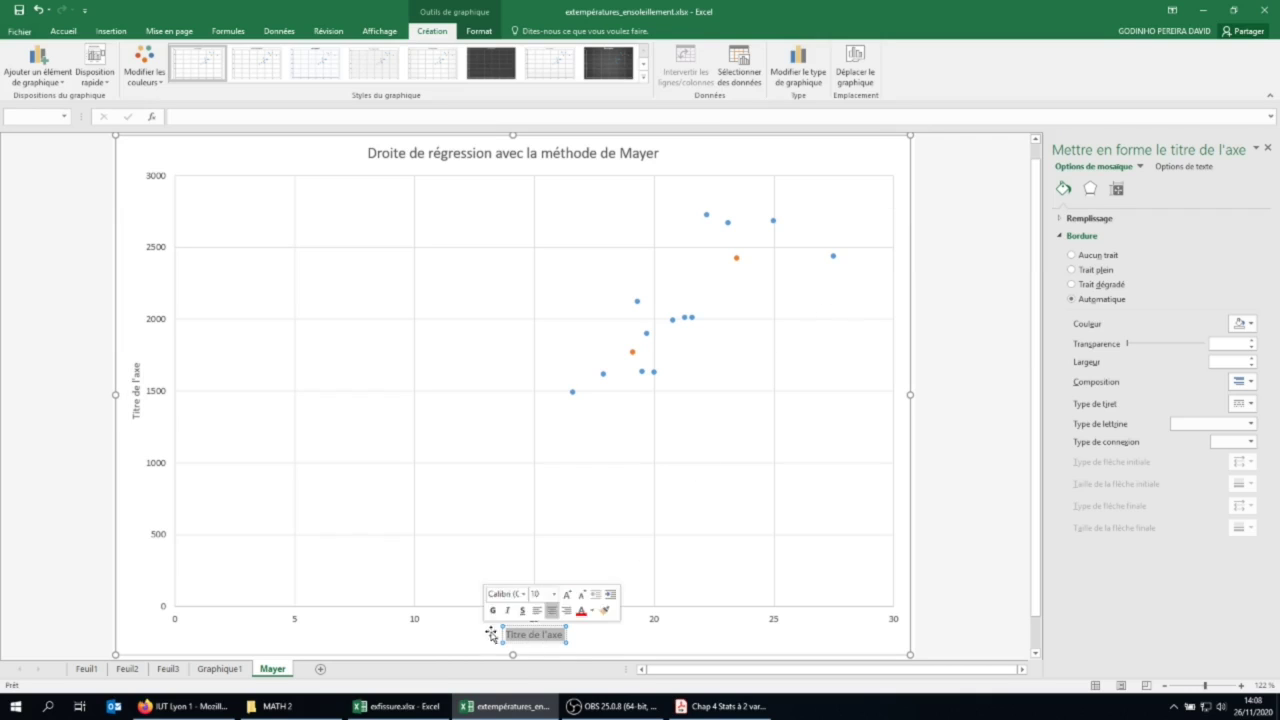
type("Tempér")
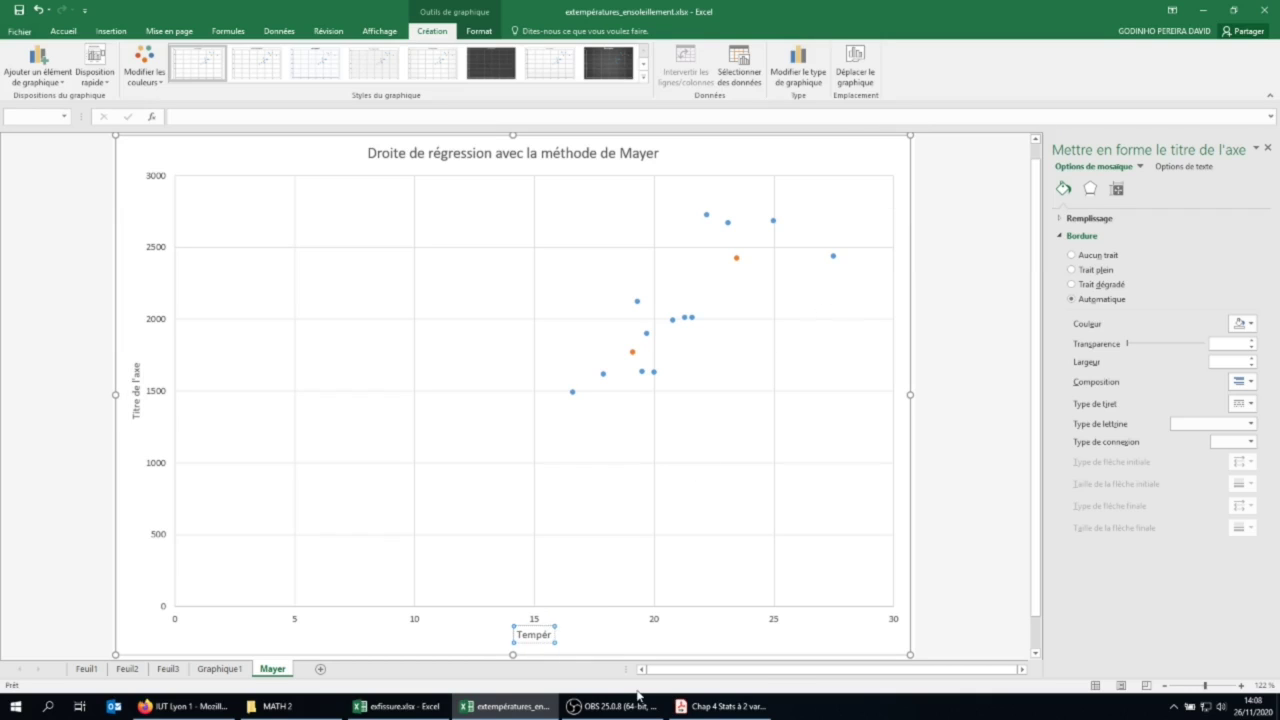
type("ature en juillet (en degrés)")
Replace the vertical axis title with "Nombre d'heures d'ensoleillement"
left_click(135, 378)
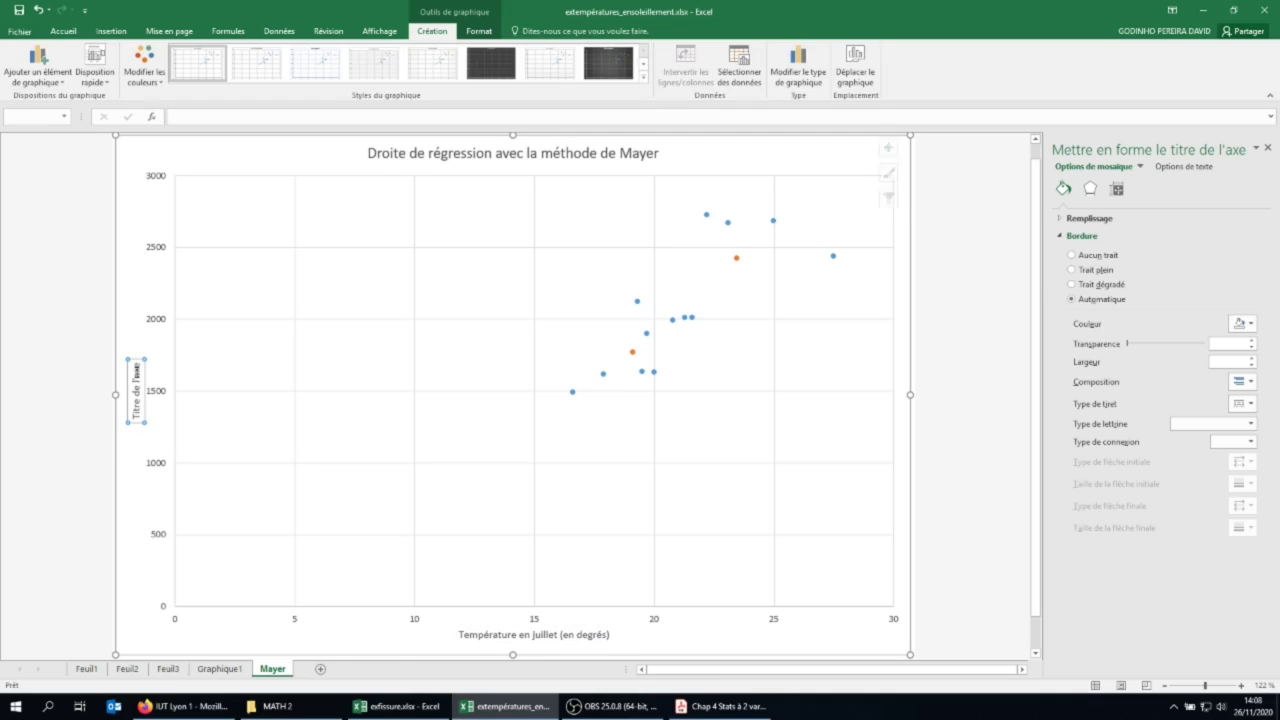
left_click(138, 371)
key("BackSpace")
key("BackSpace")
key("BackSpace")
key("BackSpace")
key("BackSpace")
key("BackSpace")
key("BackSpace")
key("BackSpace")
key("BackSpace")
key("BackSpace")
key("BackSpace")
key("BackSpace")
key("BackSpace")
key("BackSpace")
type("No")
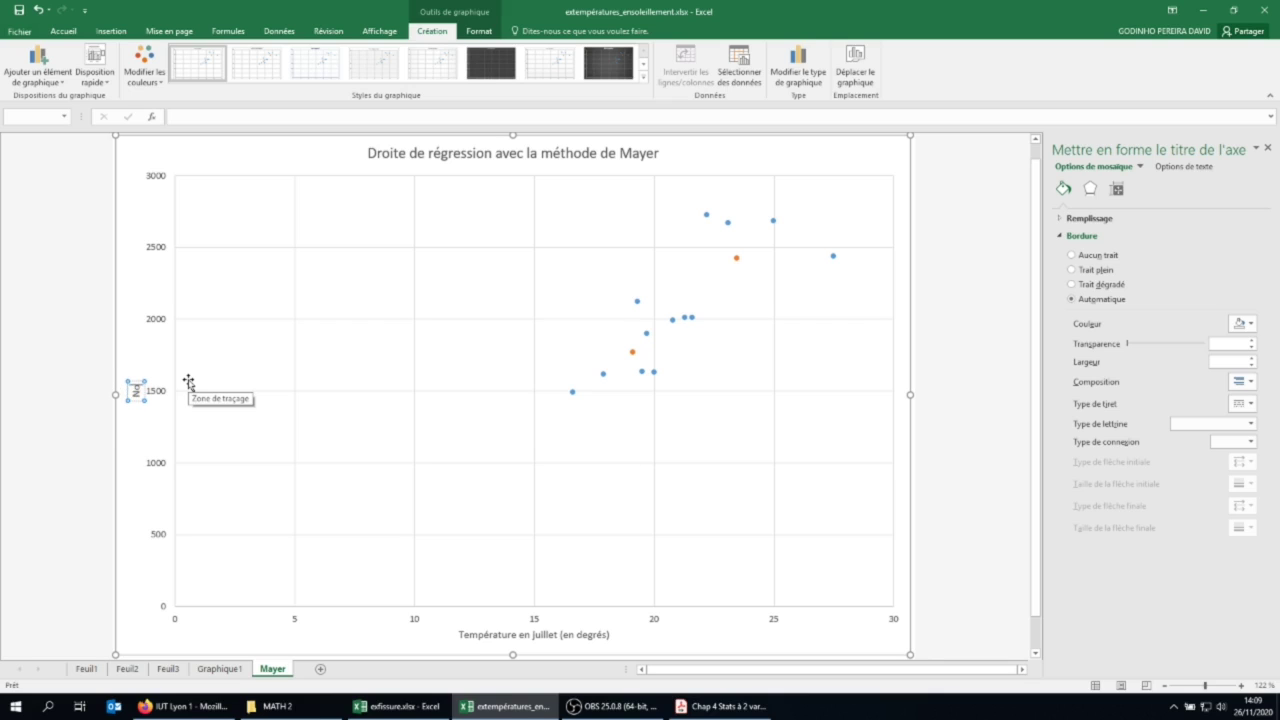
type("mbre d'heures d'ens")
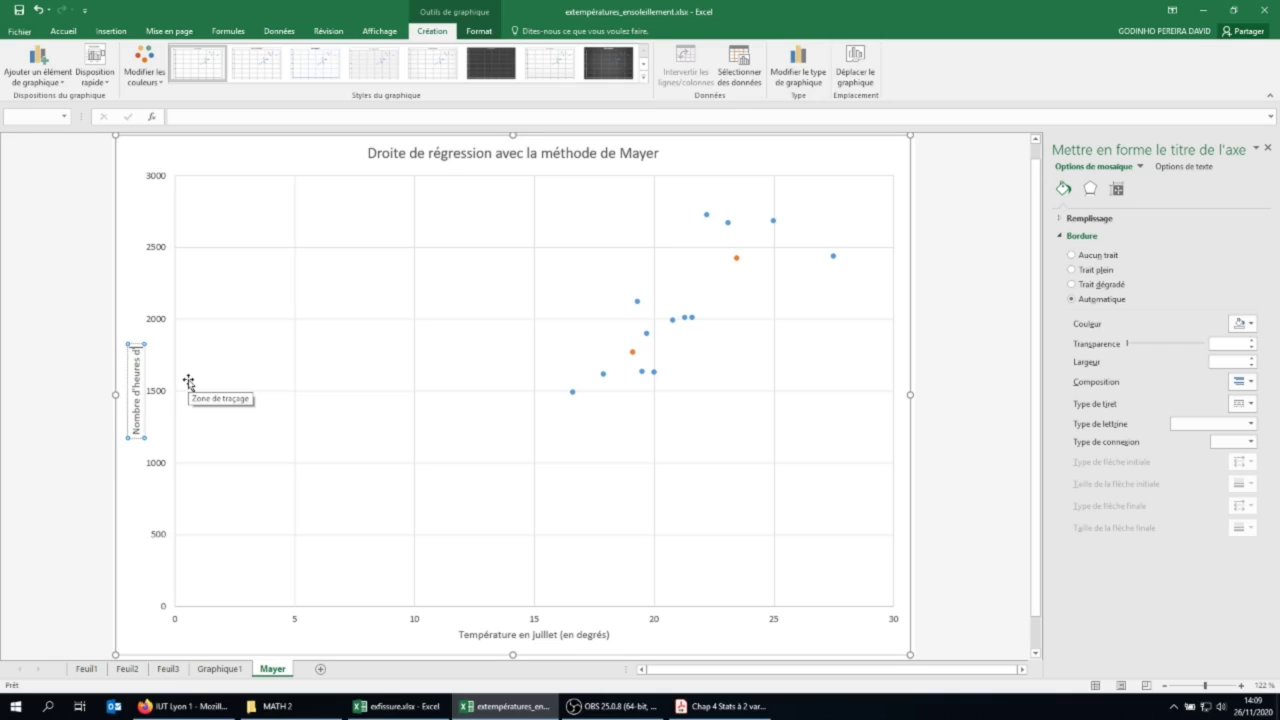
type("o")
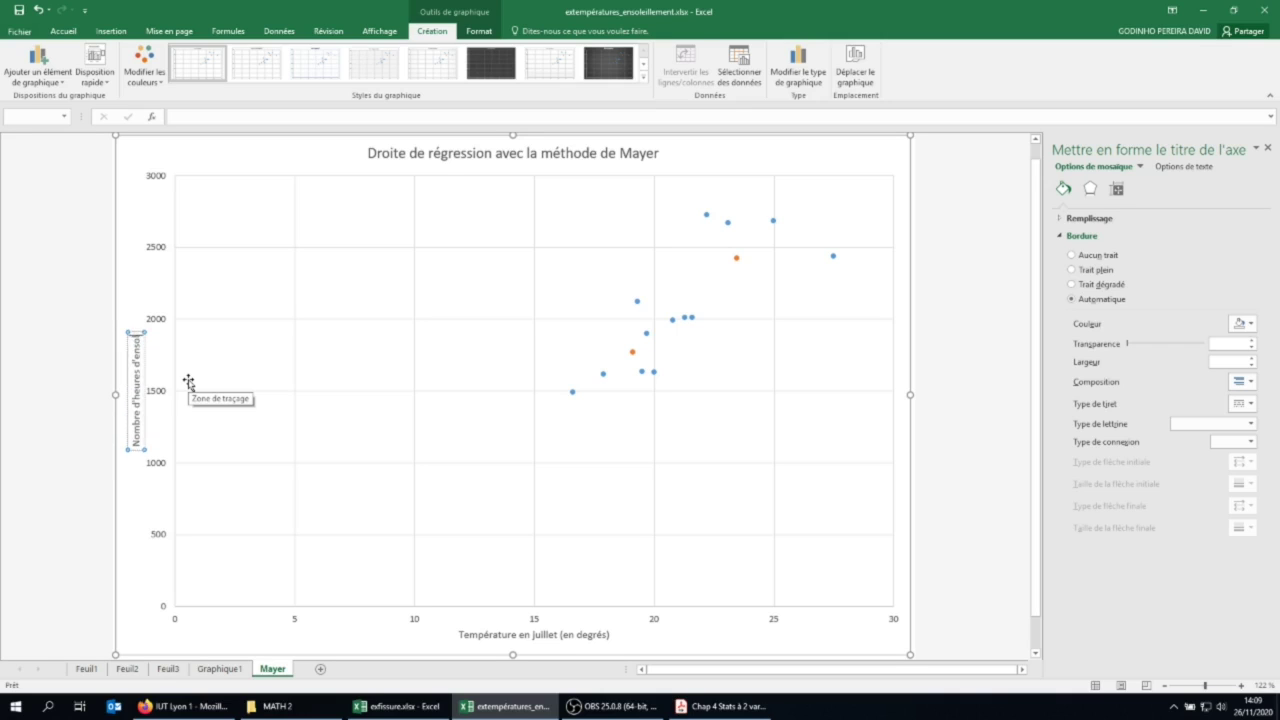
type("leillement")
left_click(136, 222)
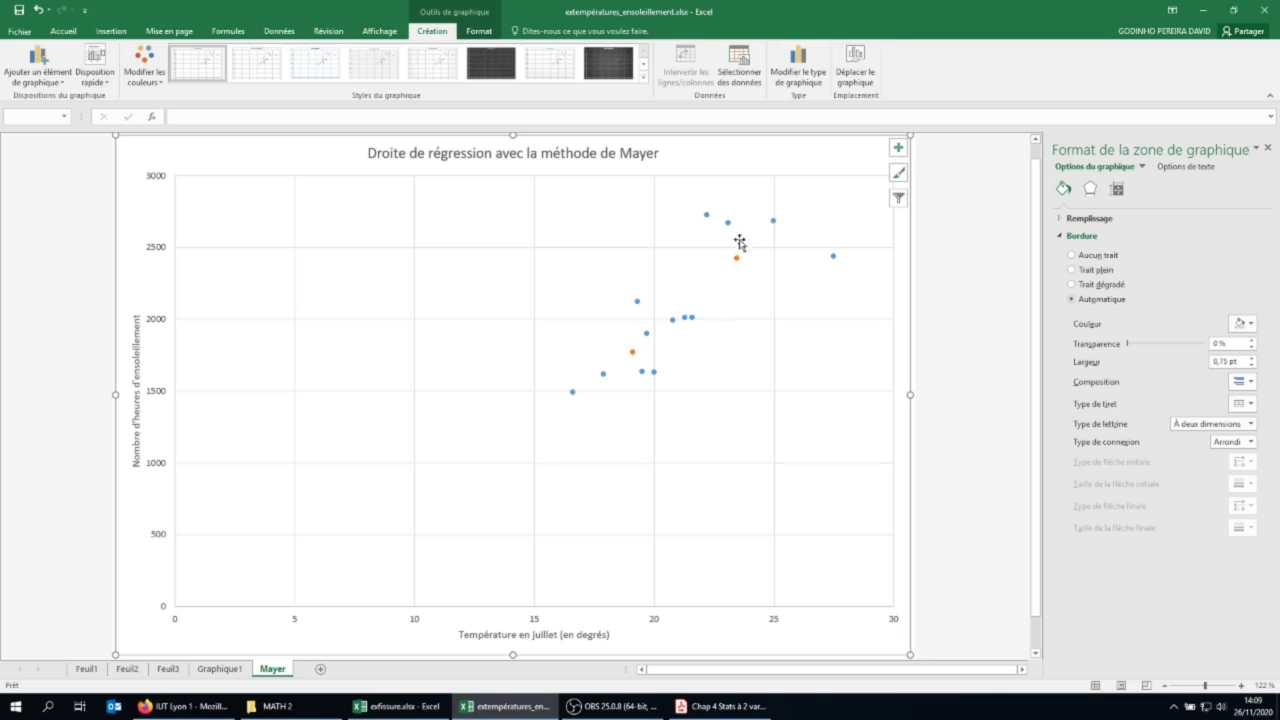
Add a linear trendline to the "Points moyens" series on the Mayer chart
mouse_move(739, 262)
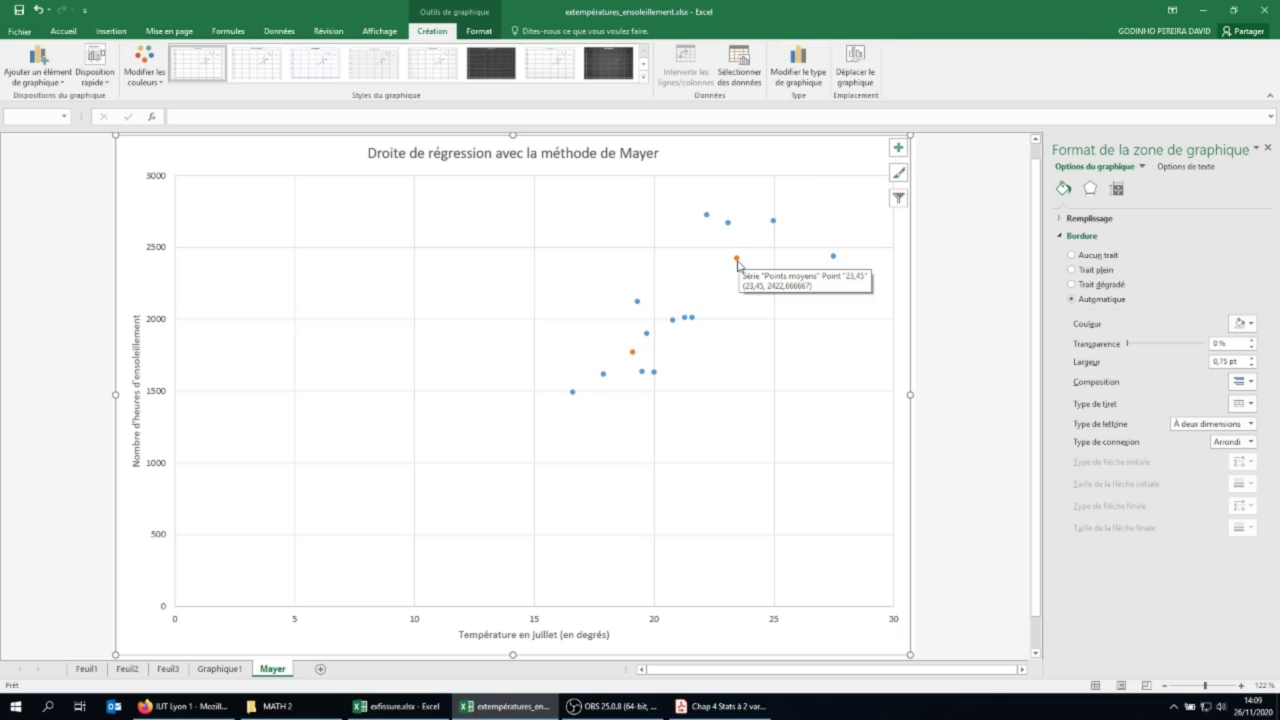
left_click(738, 260)
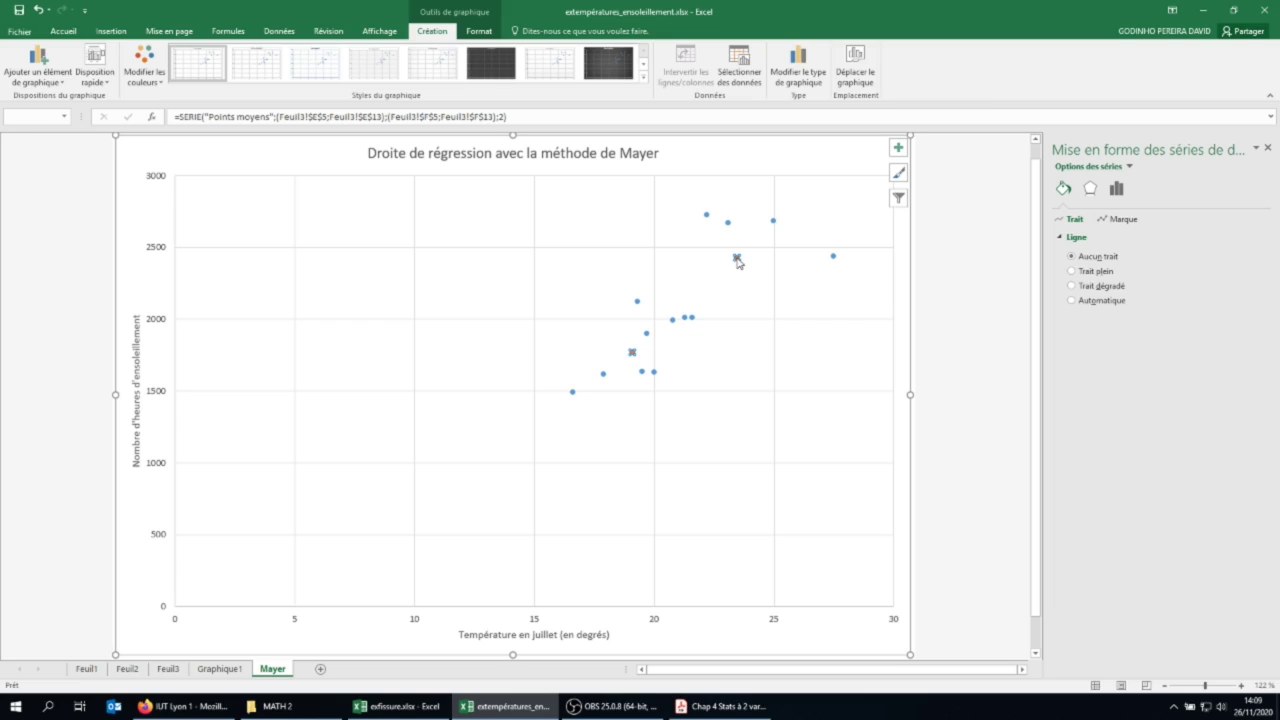
right_click(738, 260)
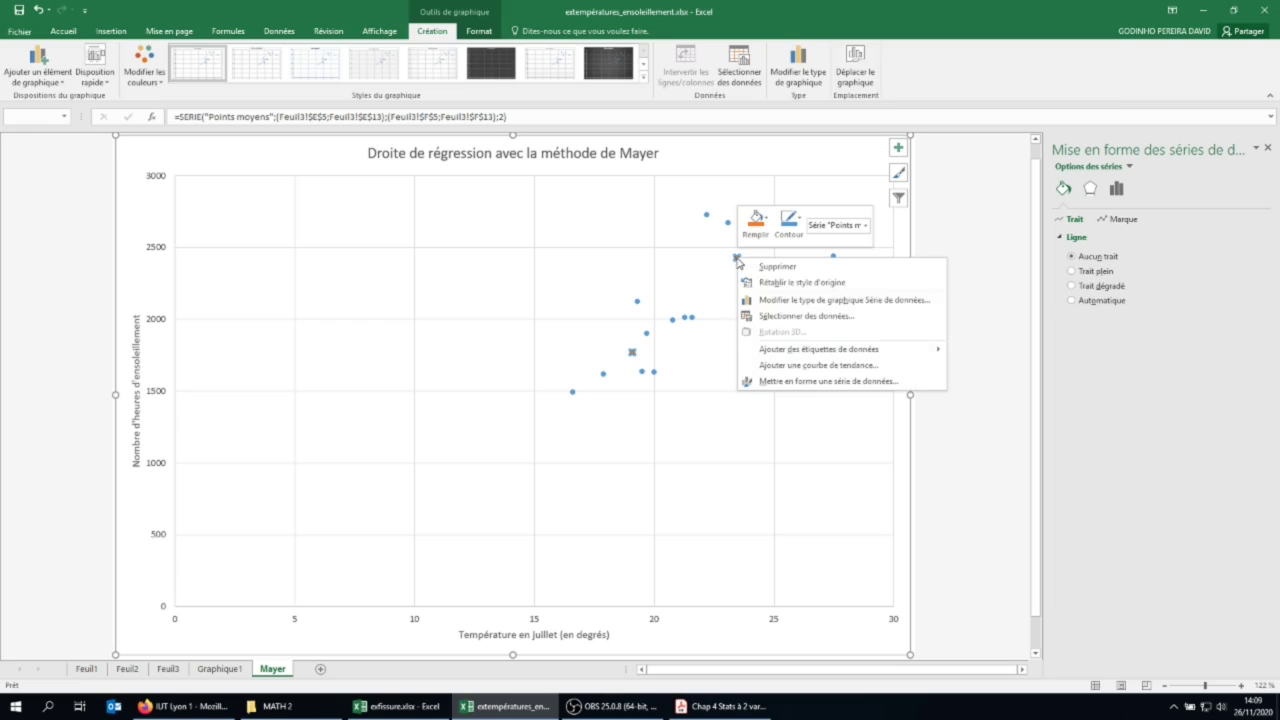
left_click(772, 365)
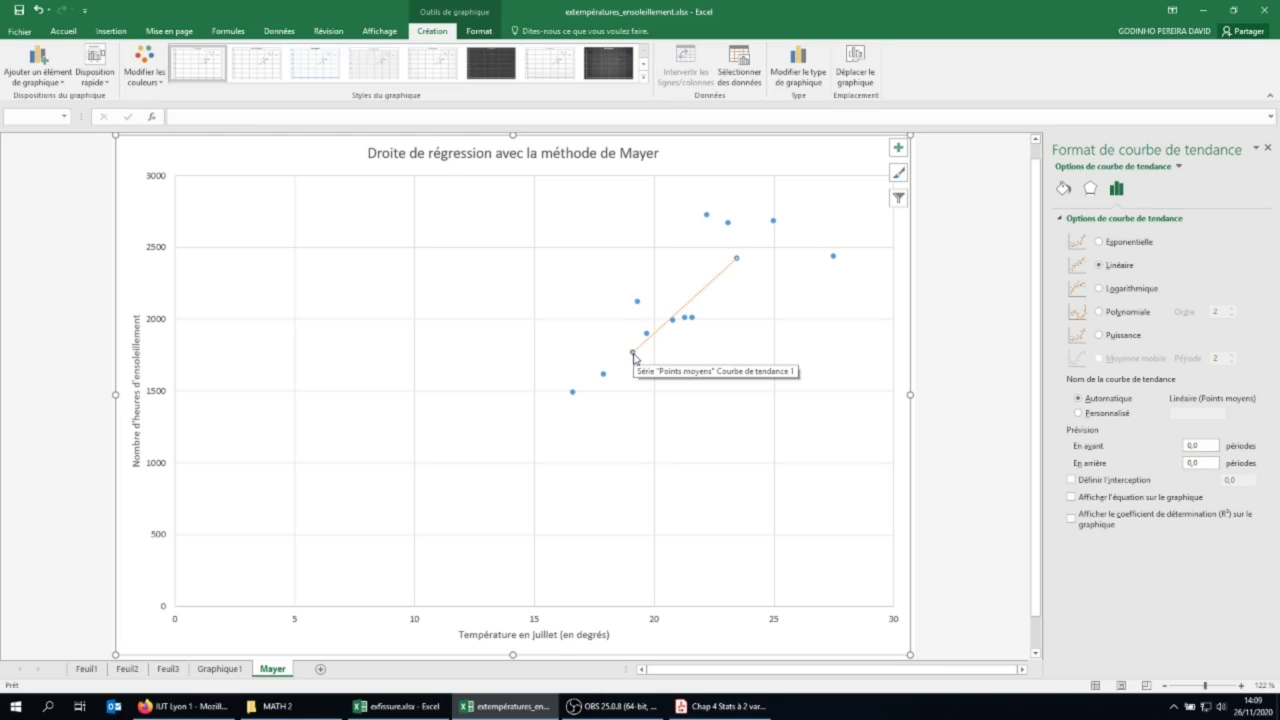
Extend the "Points moyens" trendline 4 periods backward and 5 periods forward
left_click(1193, 463)
key("Return")
mouse_move(736, 261)
left_click(1204, 446)
type("5")
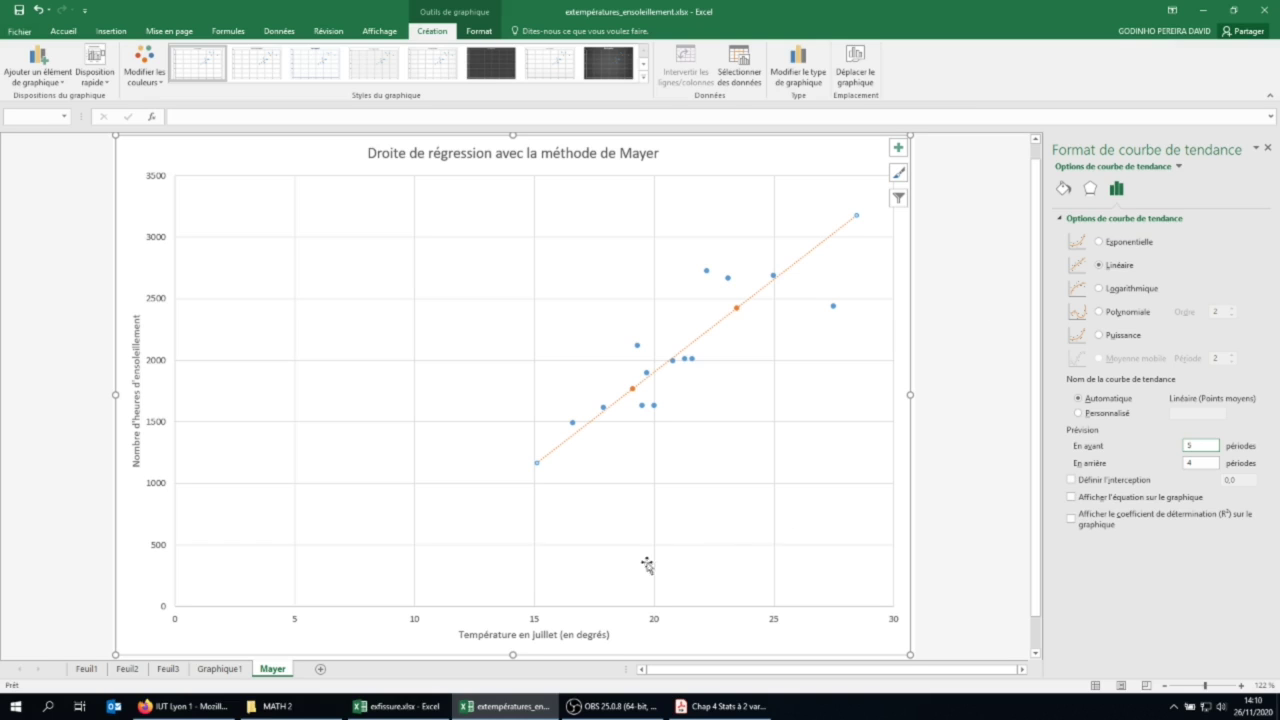
Set the minimum of the horizontal temperature axis to 15
left_click(417, 622)
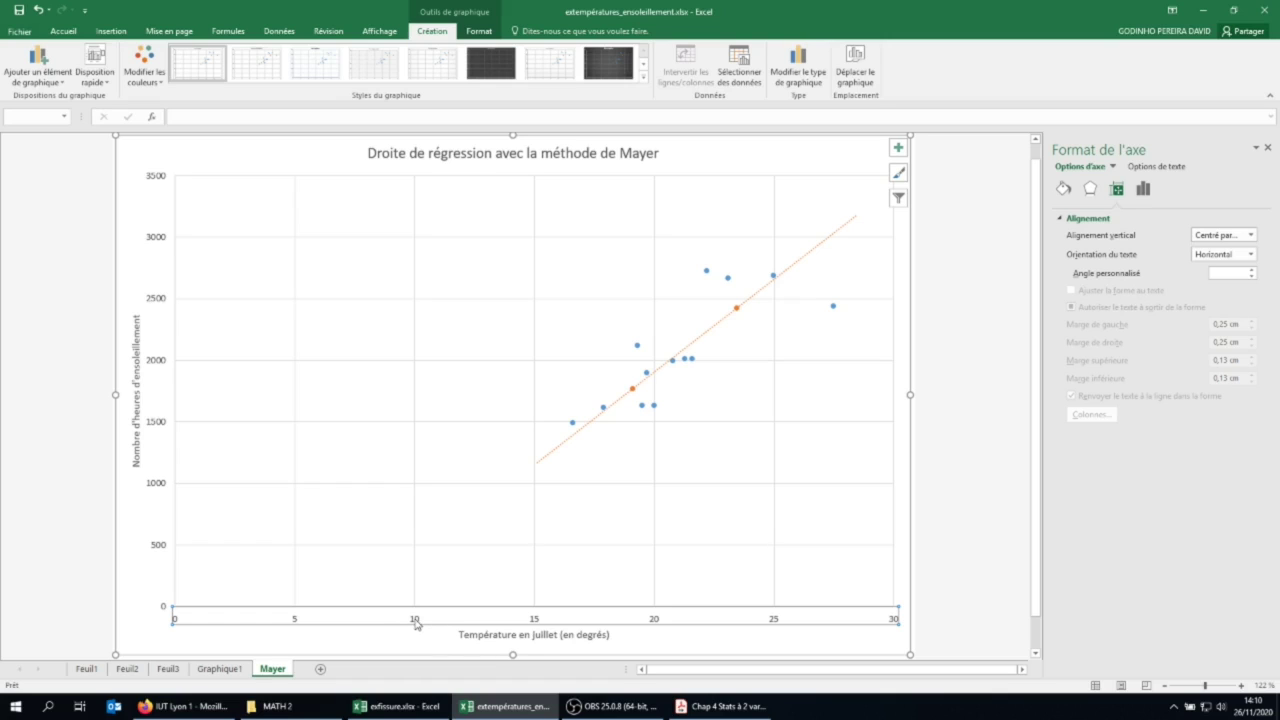
right_click(776, 624)
left_click(763, 622)
left_click(1065, 188)
left_click(1090, 188)
left_click(1116, 188)
left_click(1145, 192)
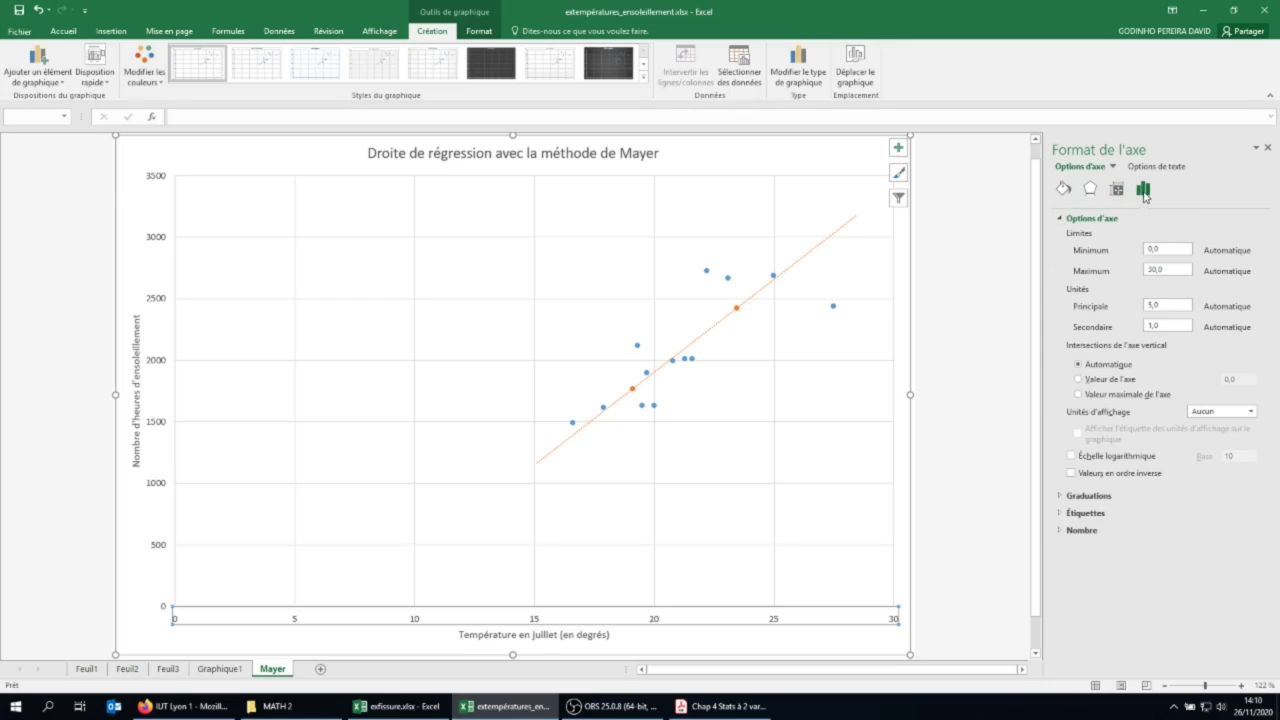
double_click(1175, 250)
type("15")
key("Return")
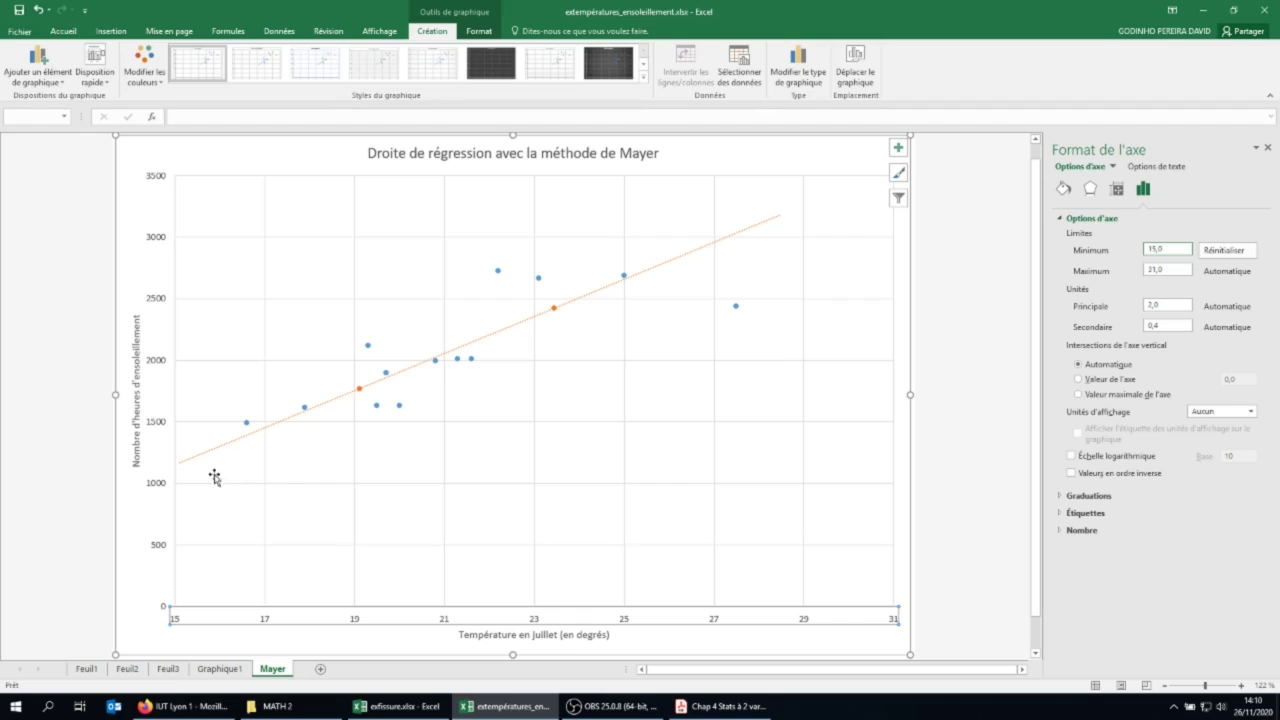
Set the vertical axis minimum to 1000 and display the trendline's equation on the chart
left_click(160, 487)
double_click(1150, 250)
type("1000")
key("Return")
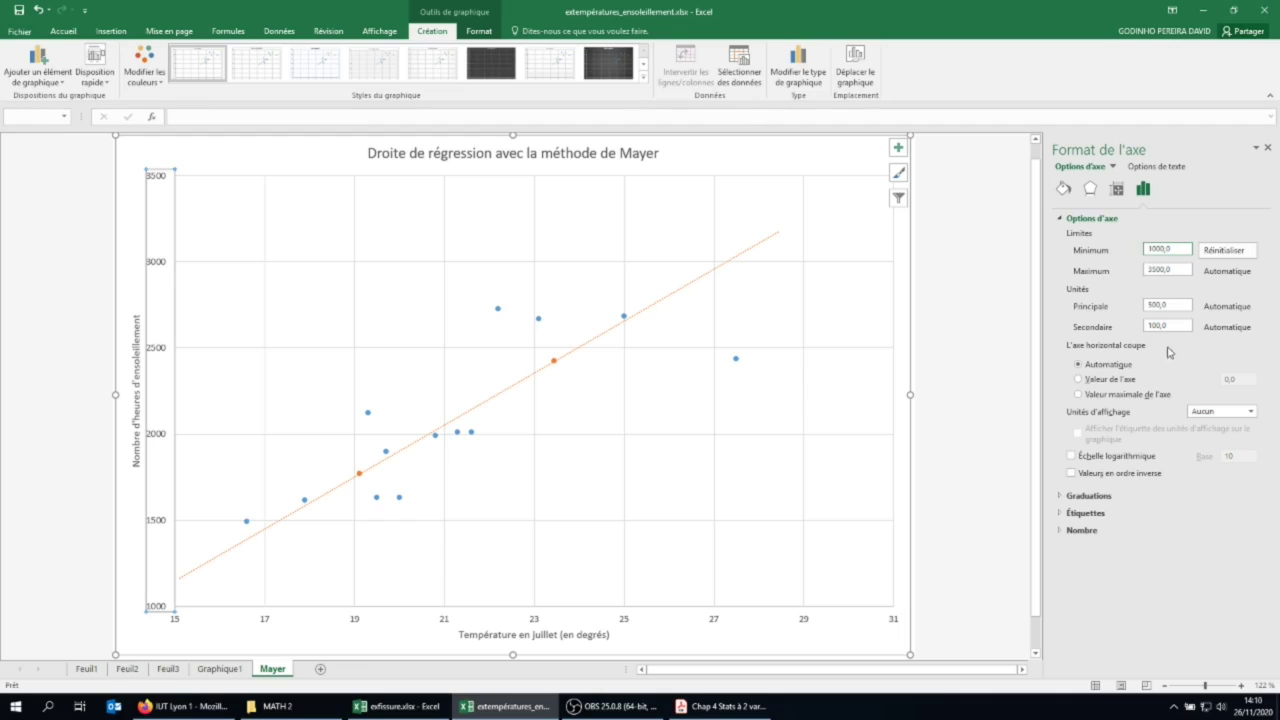
left_click(723, 266)
left_click(1071, 497)
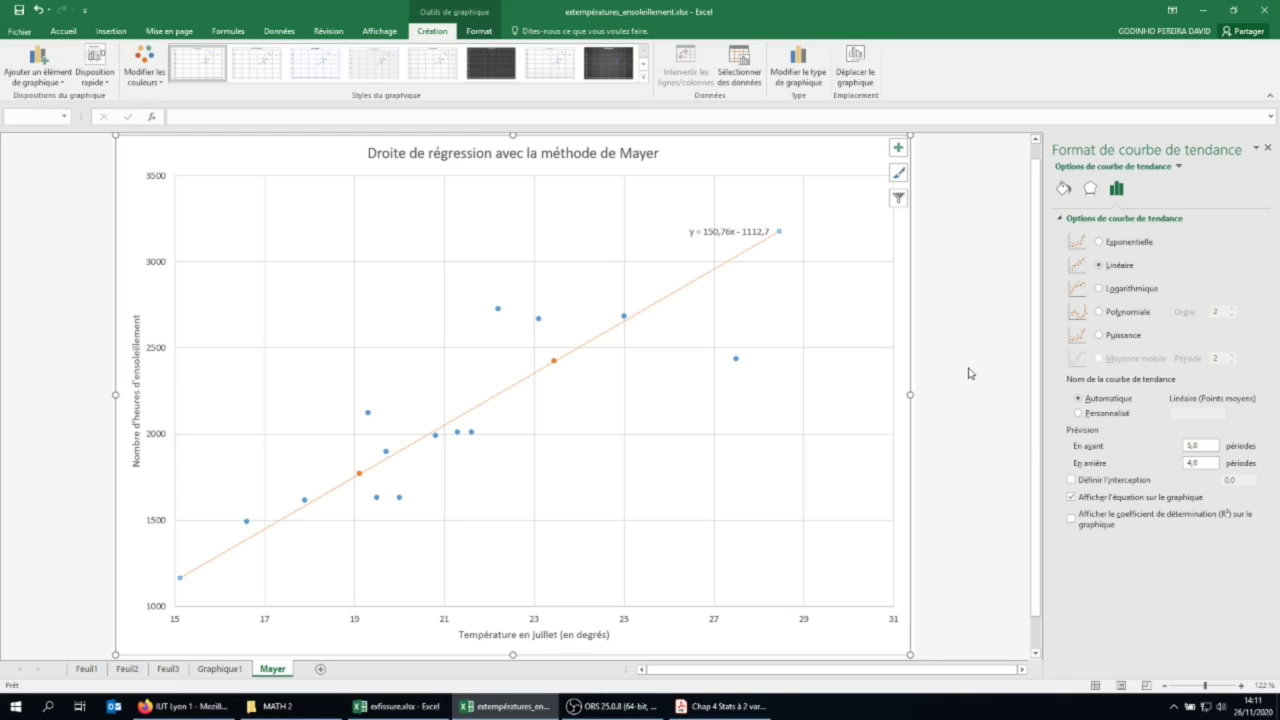
Switch to the Chap 4 Stats à 2 variables PDF in Acrobat Reader, show it full screen and advance to the "Ajustement non affine" text
left_click(722, 706)
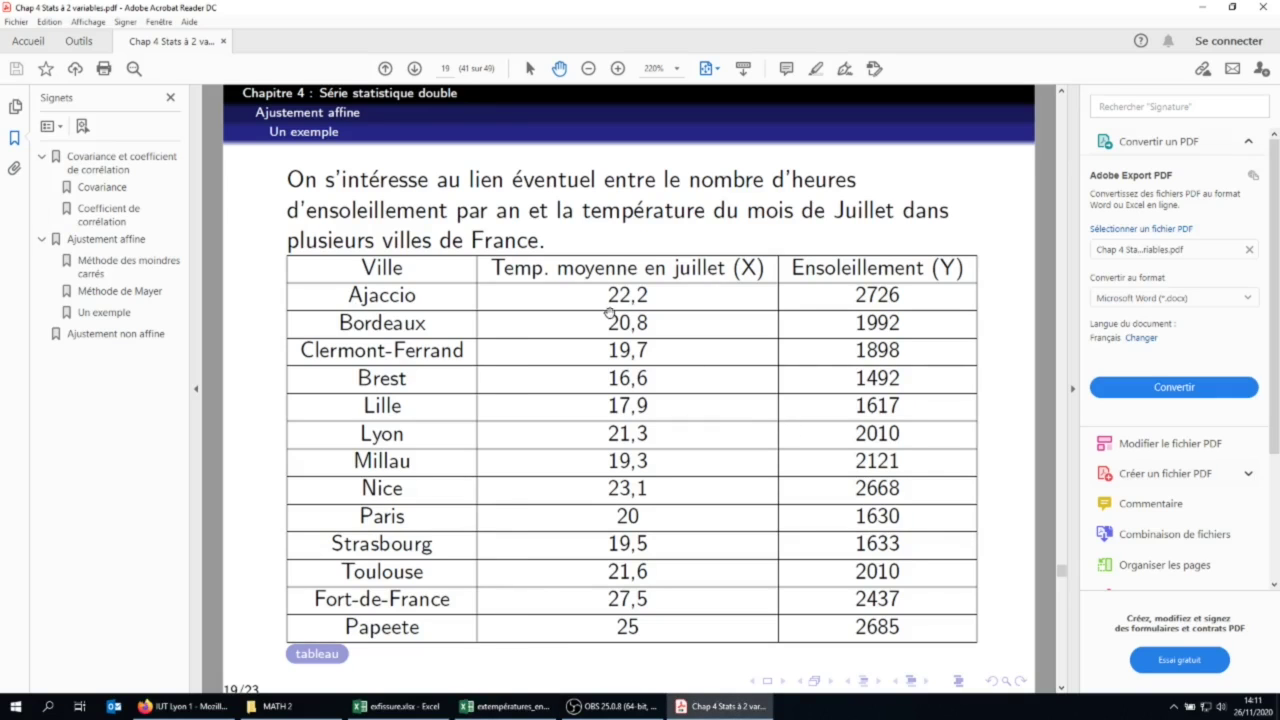
left_click(88, 21)
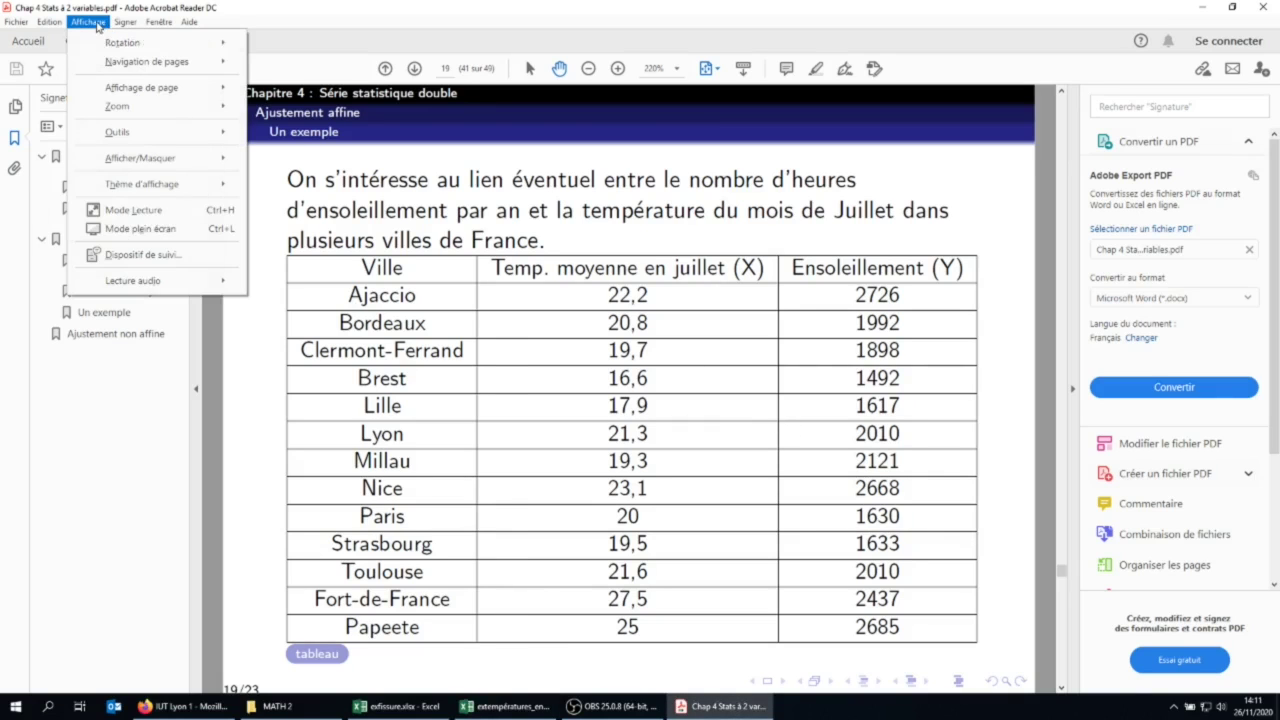
left_click(122, 233)
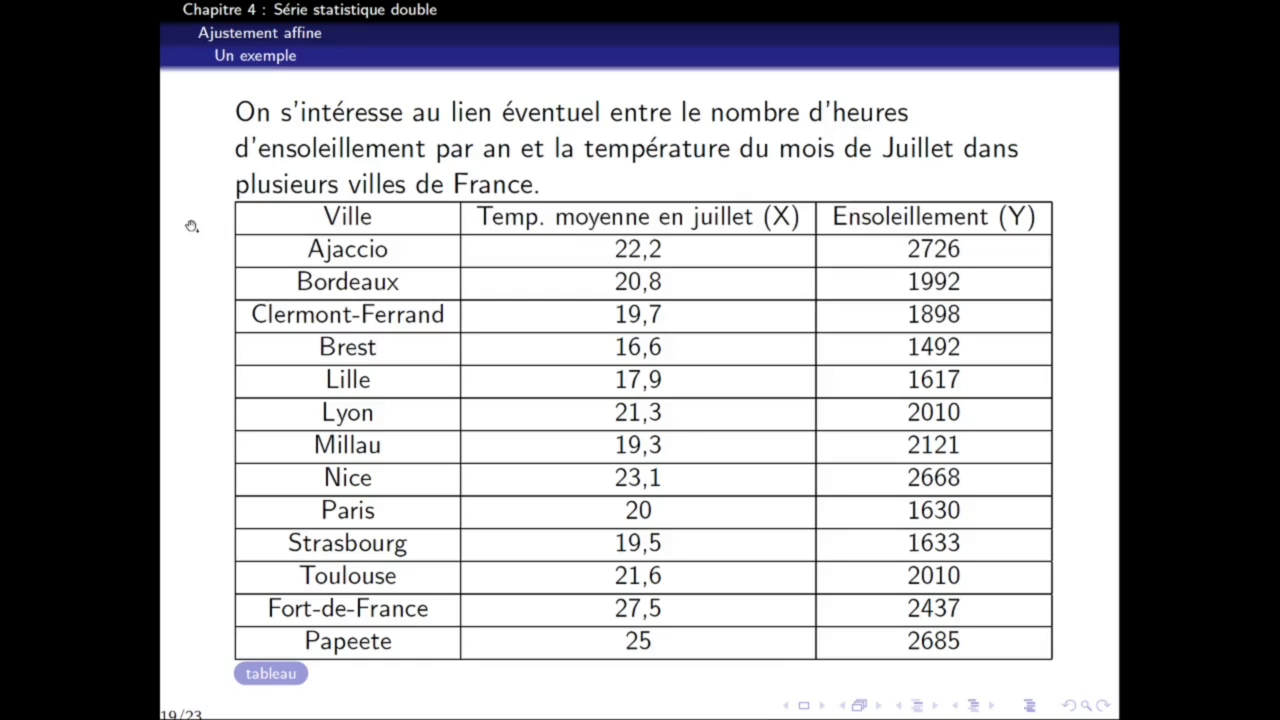
key("Right")
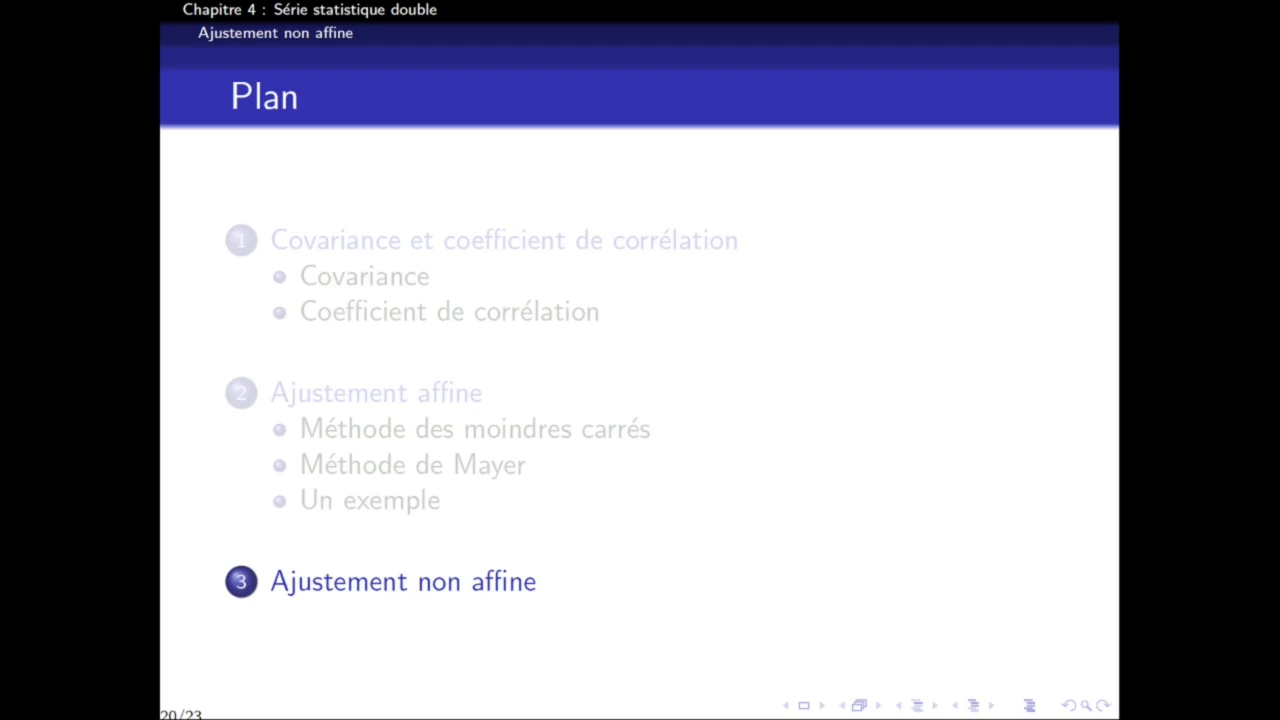
key("Right")
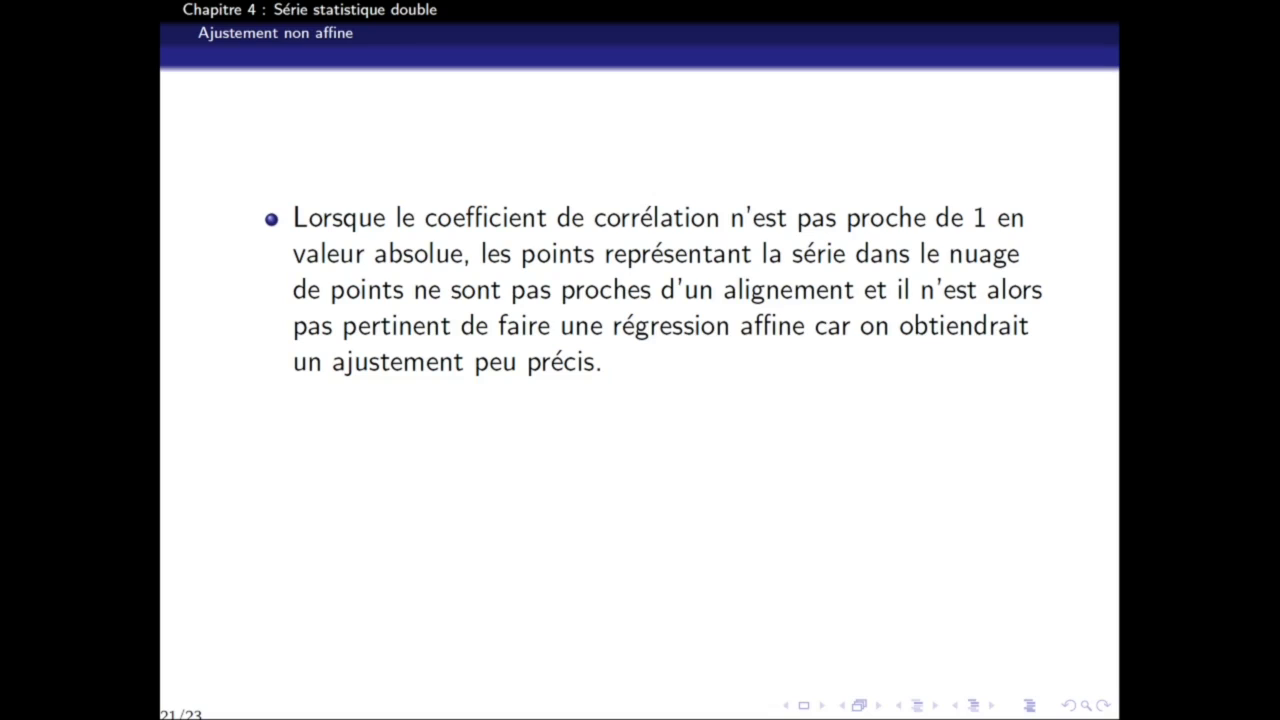
key("Right")
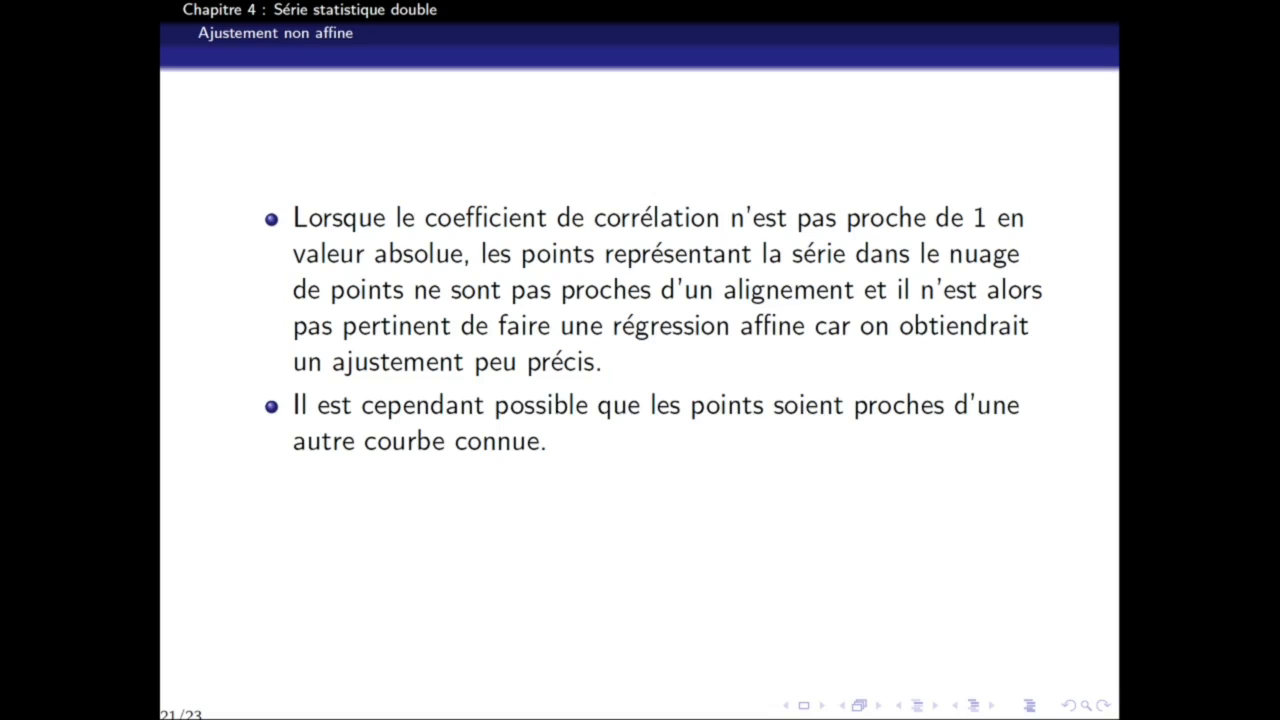
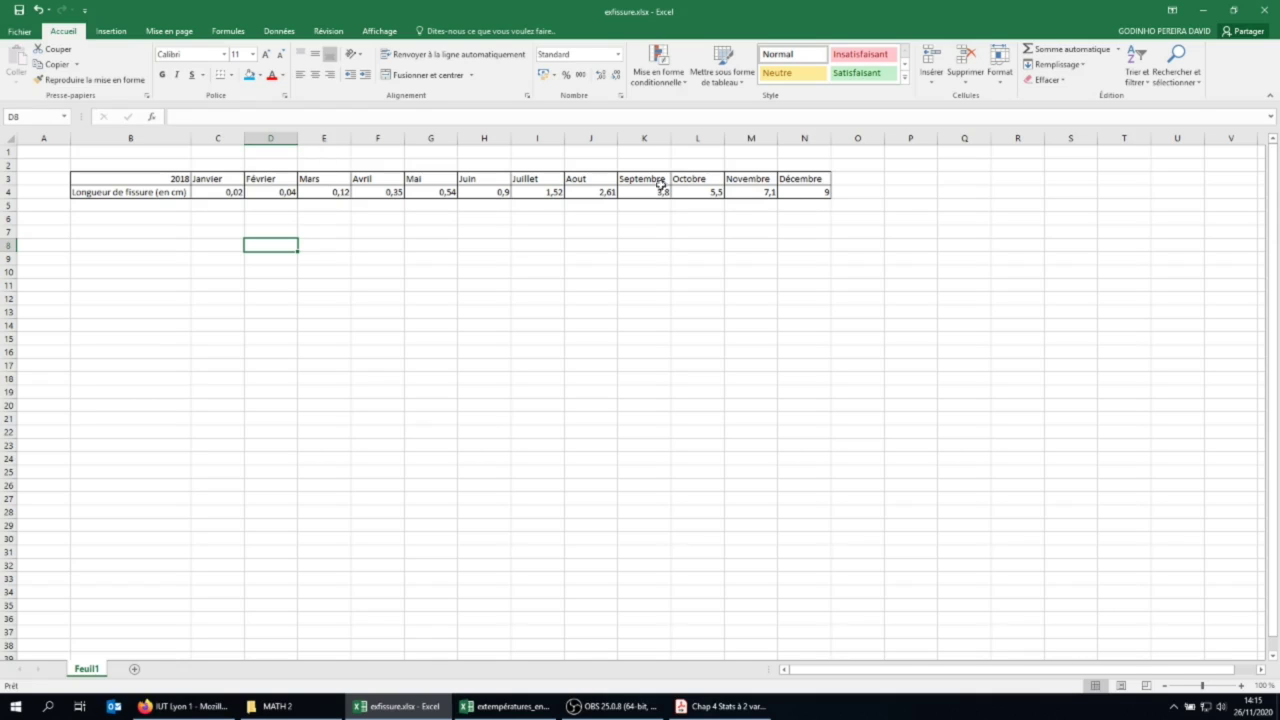
Add a new sheet to exfissure.xlsx and enter 1 in cell B2
left_click(134, 668)
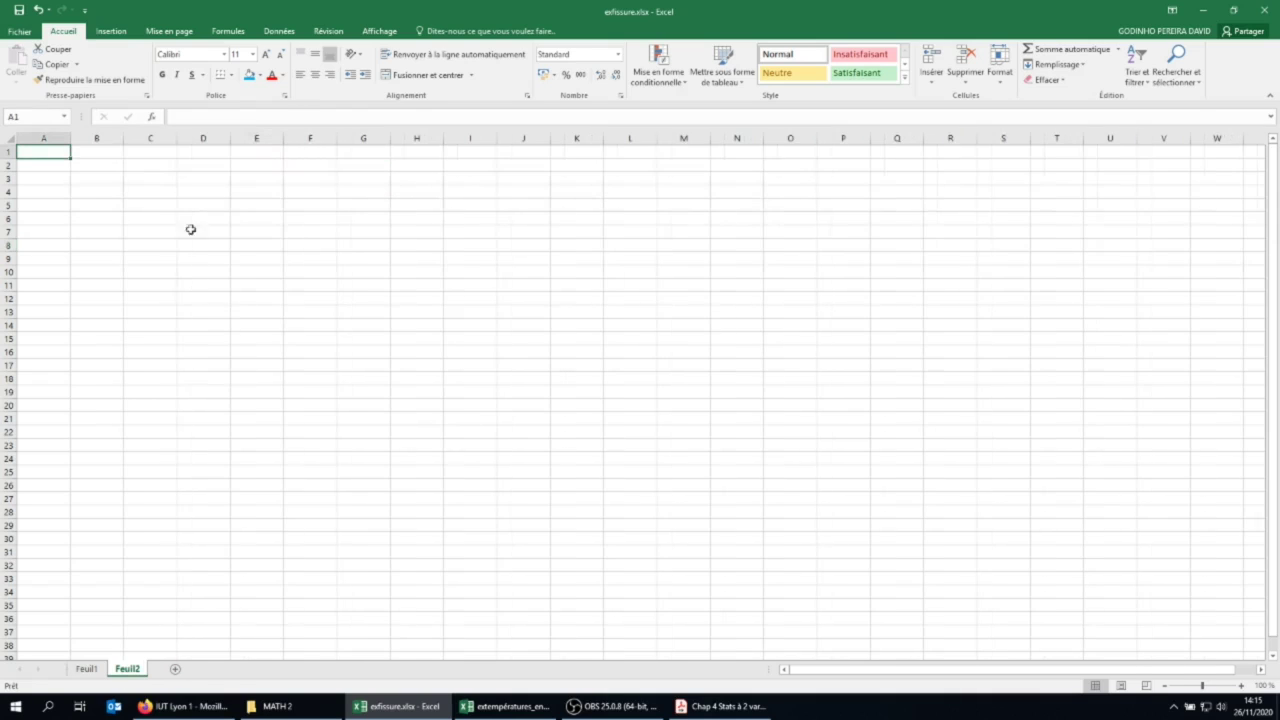
left_click(100, 163)
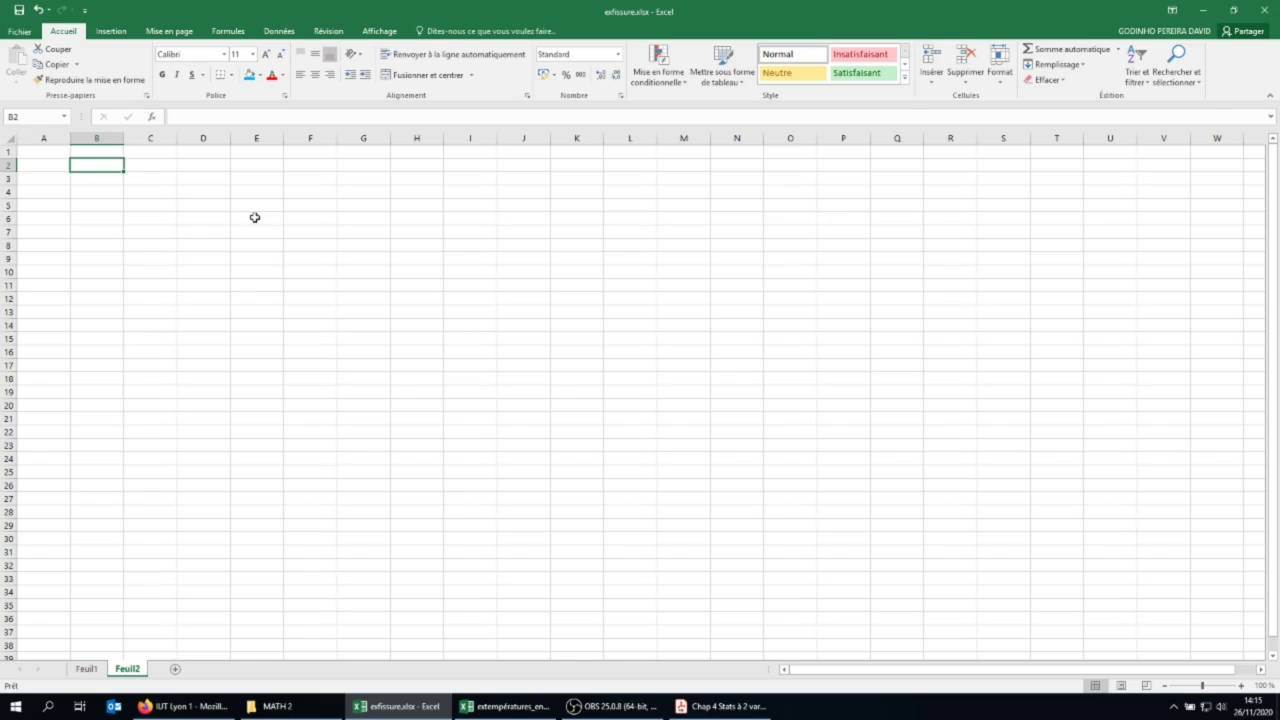
type("1")
key("Tab")
type("2")
key("Tab")
type("3")
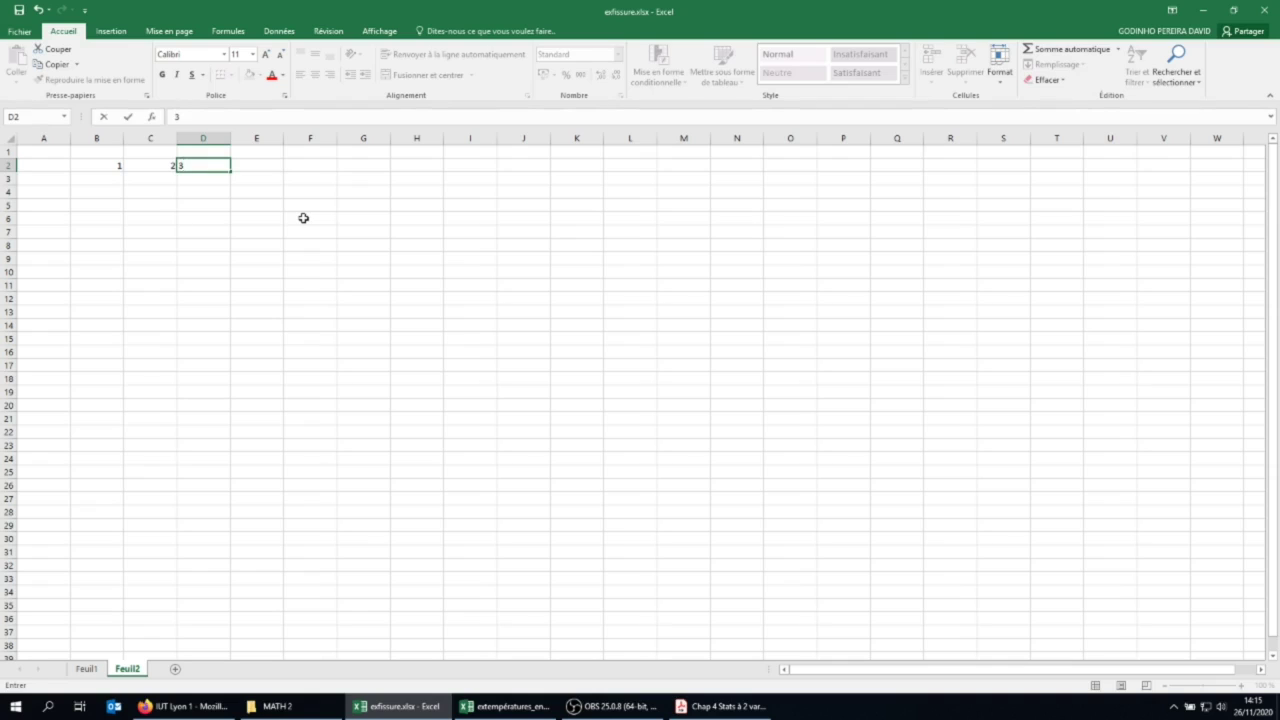
key("Tab")
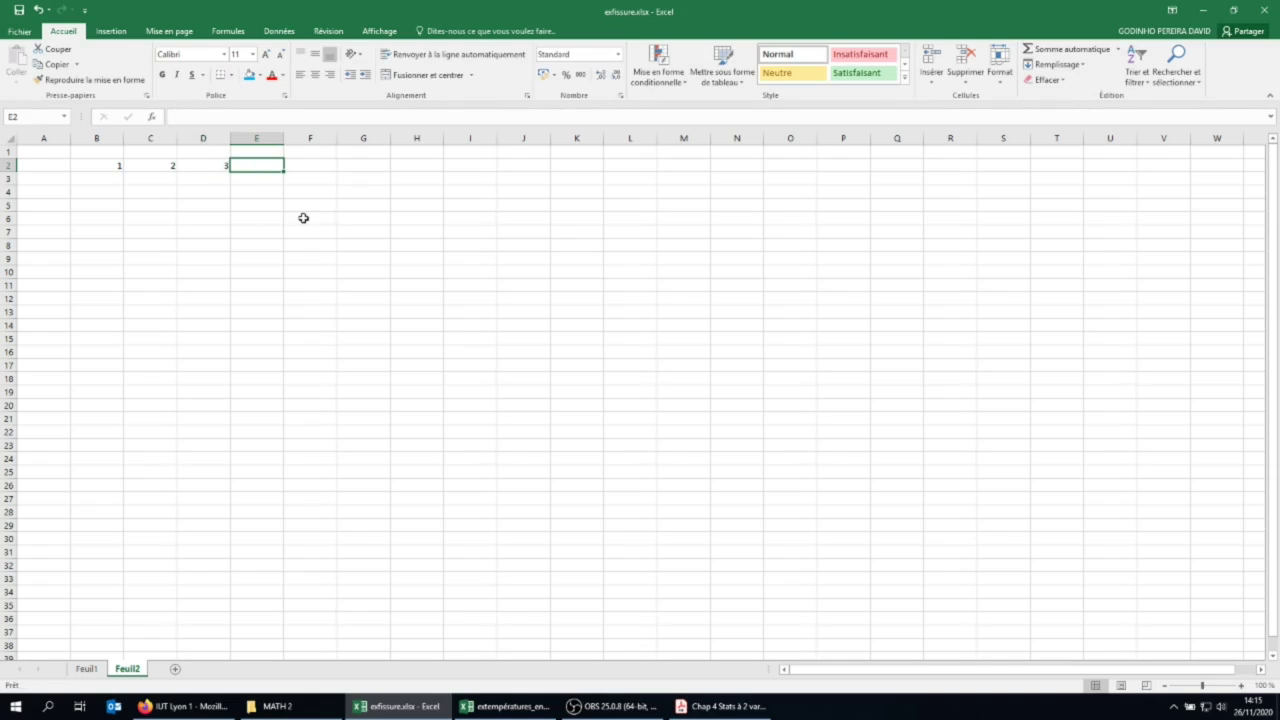
left_click(174, 163)
key("Delete")
left_click(200, 163)
key("Delete")
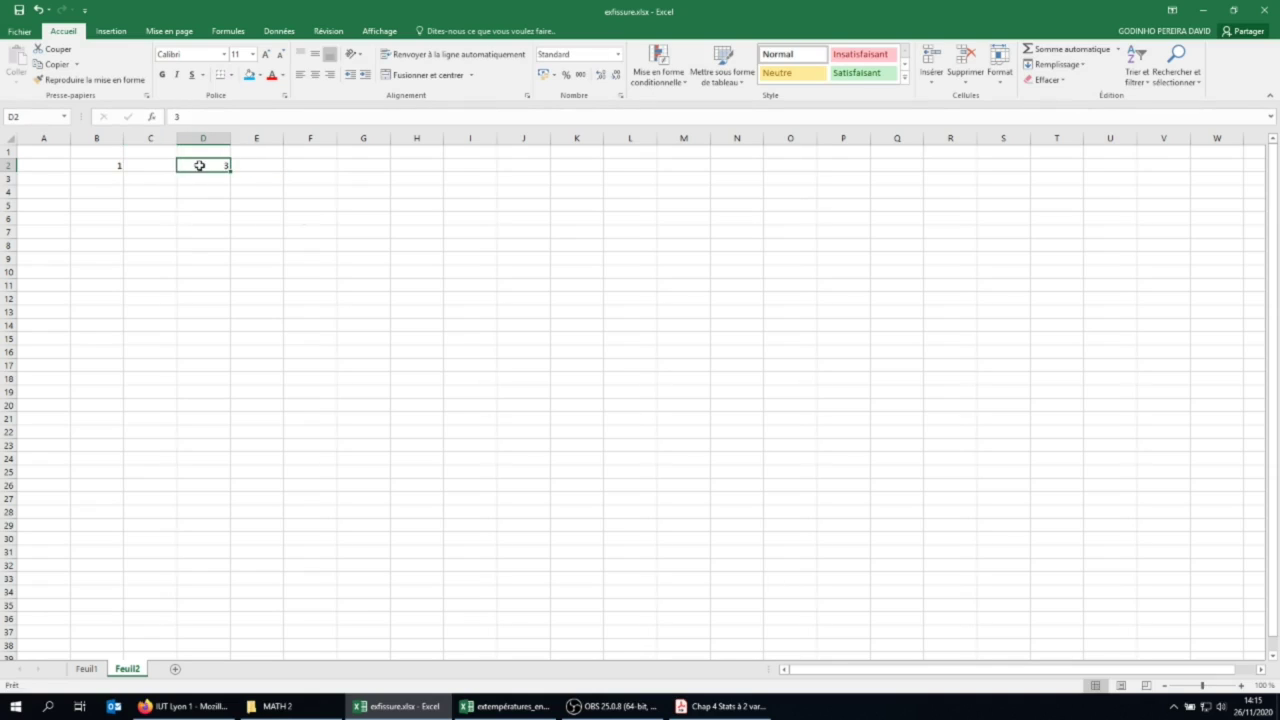
Head column B "X", enter 2 in B3 and fill the series down to 12 in B13
left_click(112, 152)
type("x")
key("Return")
key("Return")
type("2")
key("Return")
left_click_drag(94, 167, 117, 317)
Head column C "Y" and copy the crack lengths C4:N4 from Feuil1, pasting them transposed into Feuil2 from C2
left_click(146, 152)
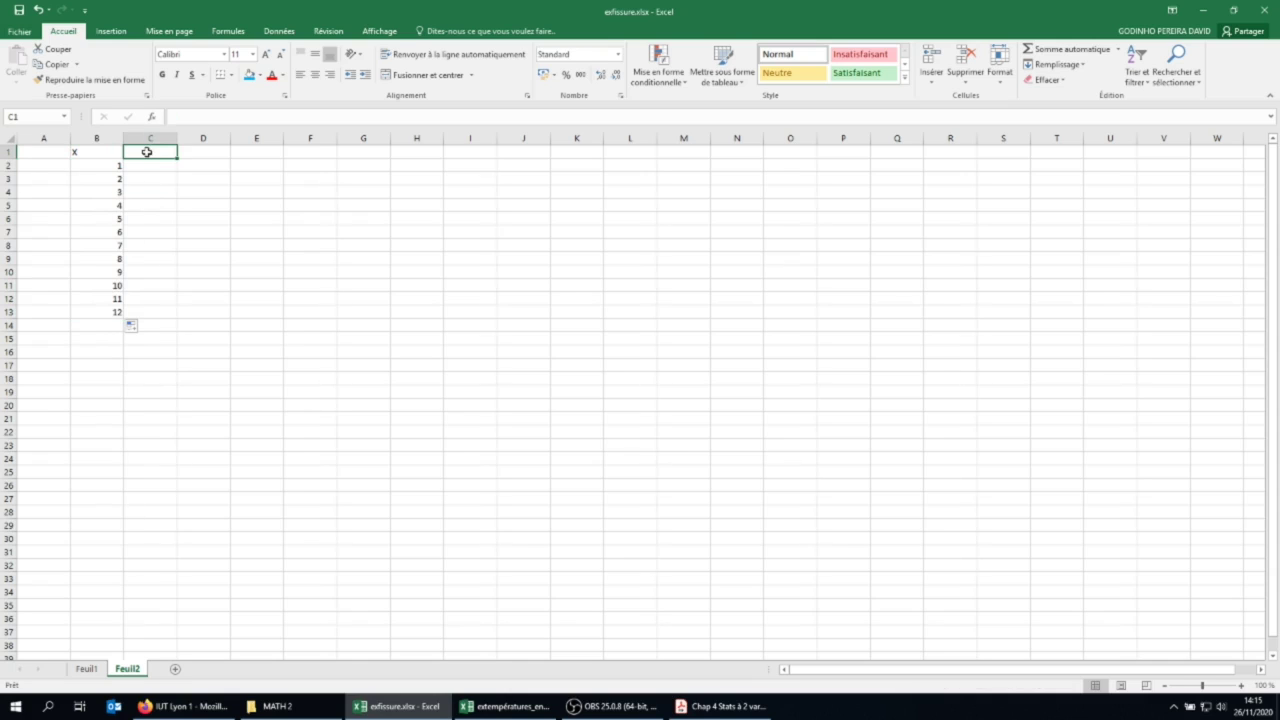
type("Y")
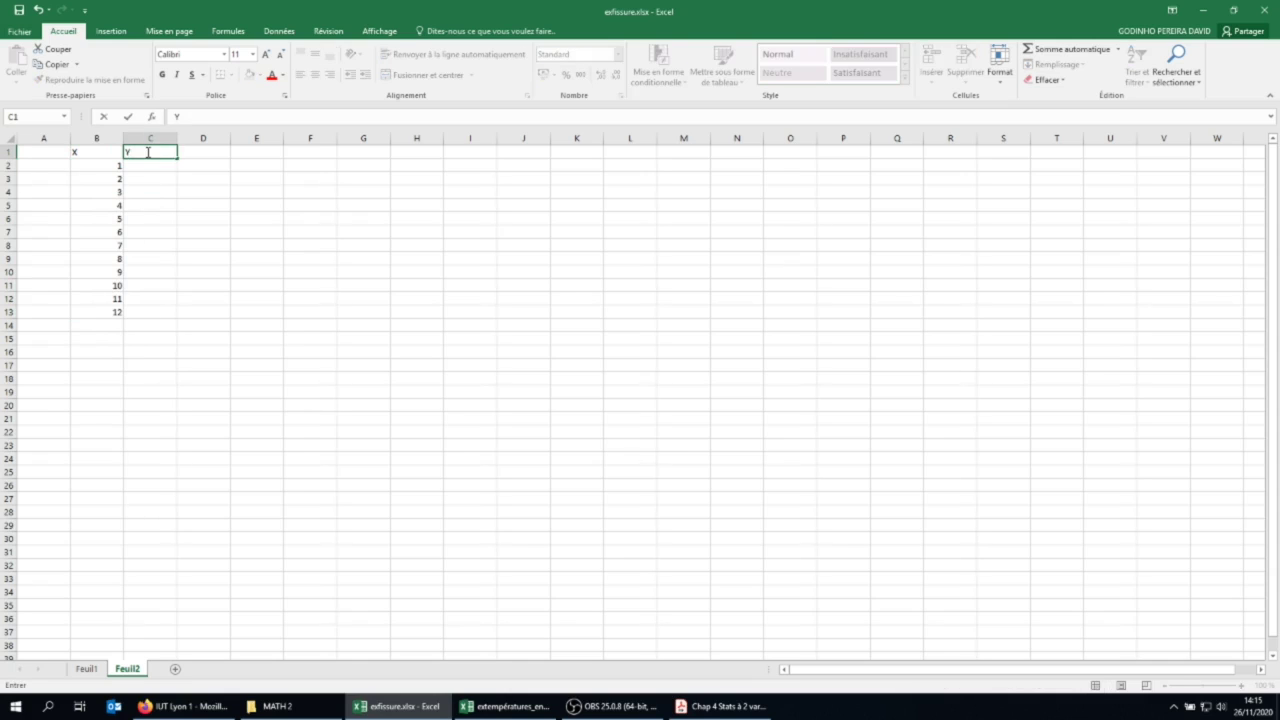
key("Return")
left_click(88, 669)
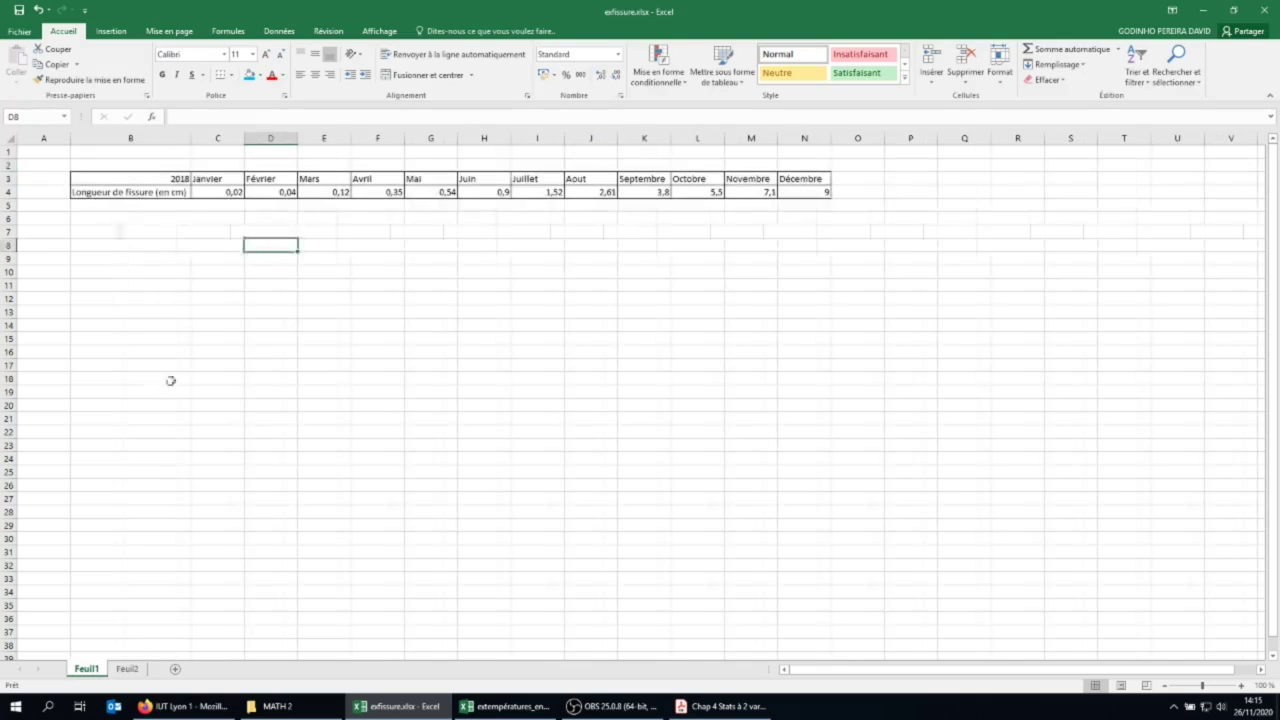
left_click_drag(205, 191, 805, 189)
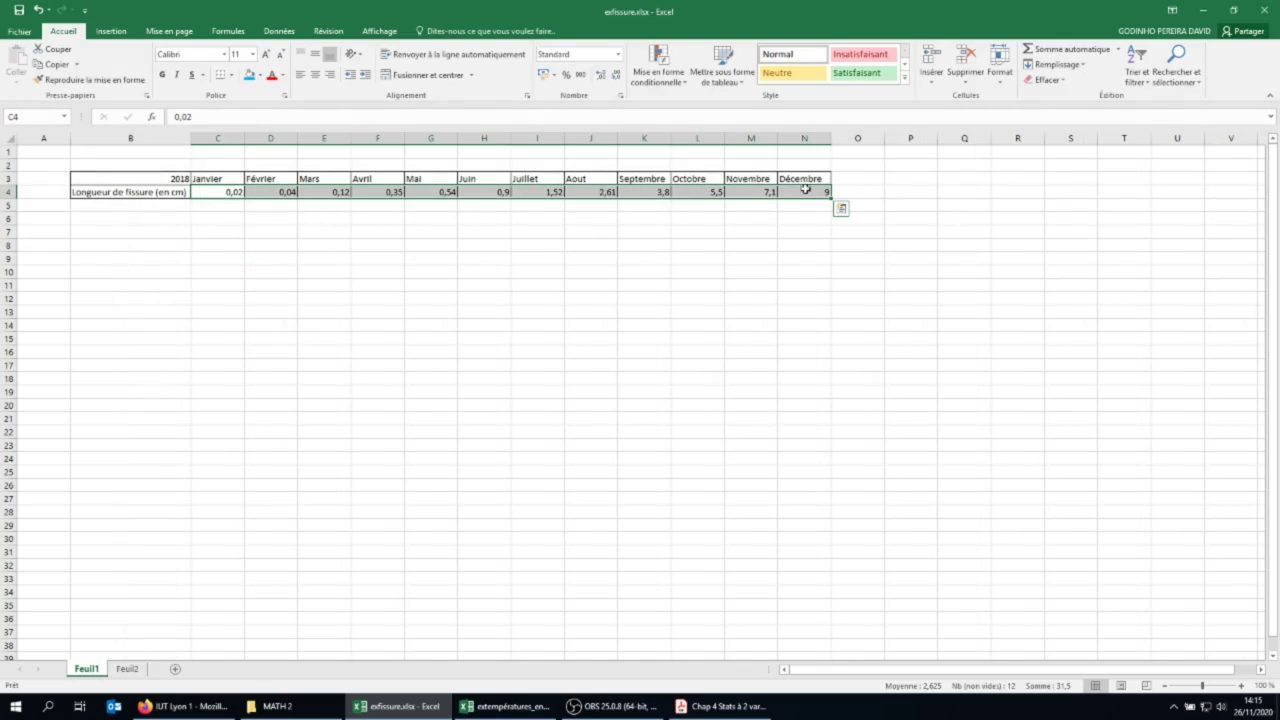
key("ctrl+c")
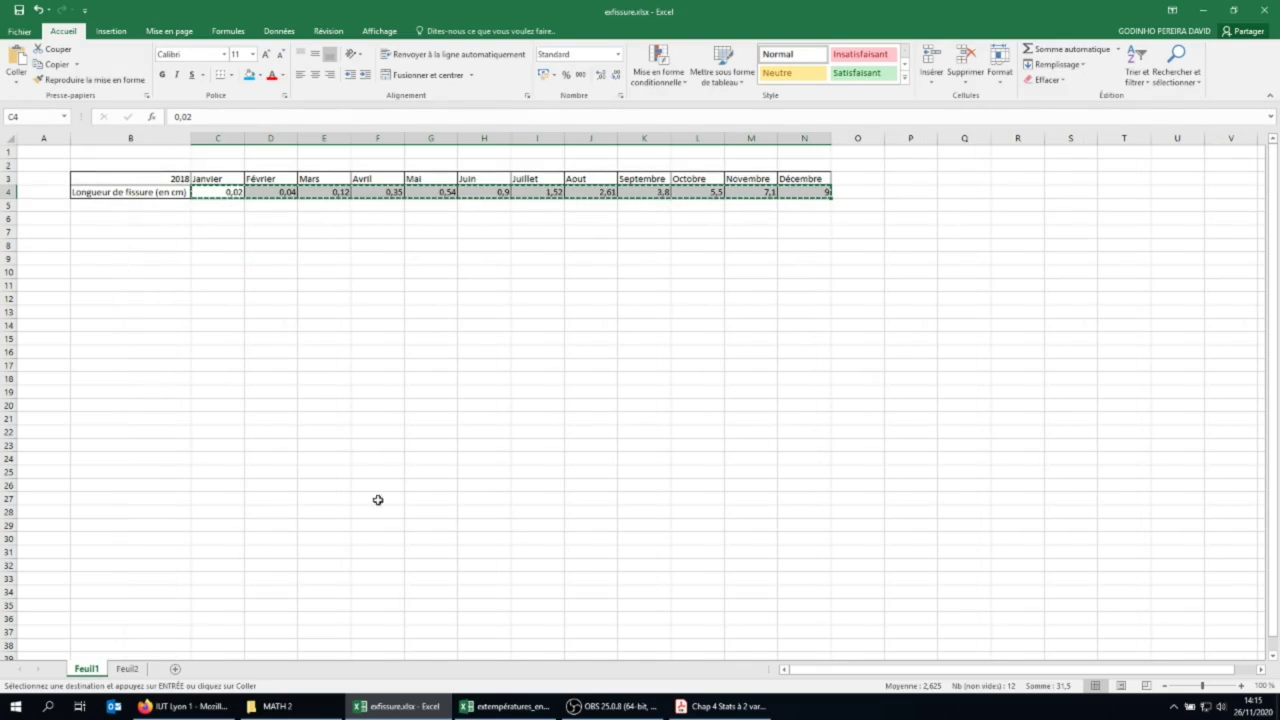
left_click(128, 670)
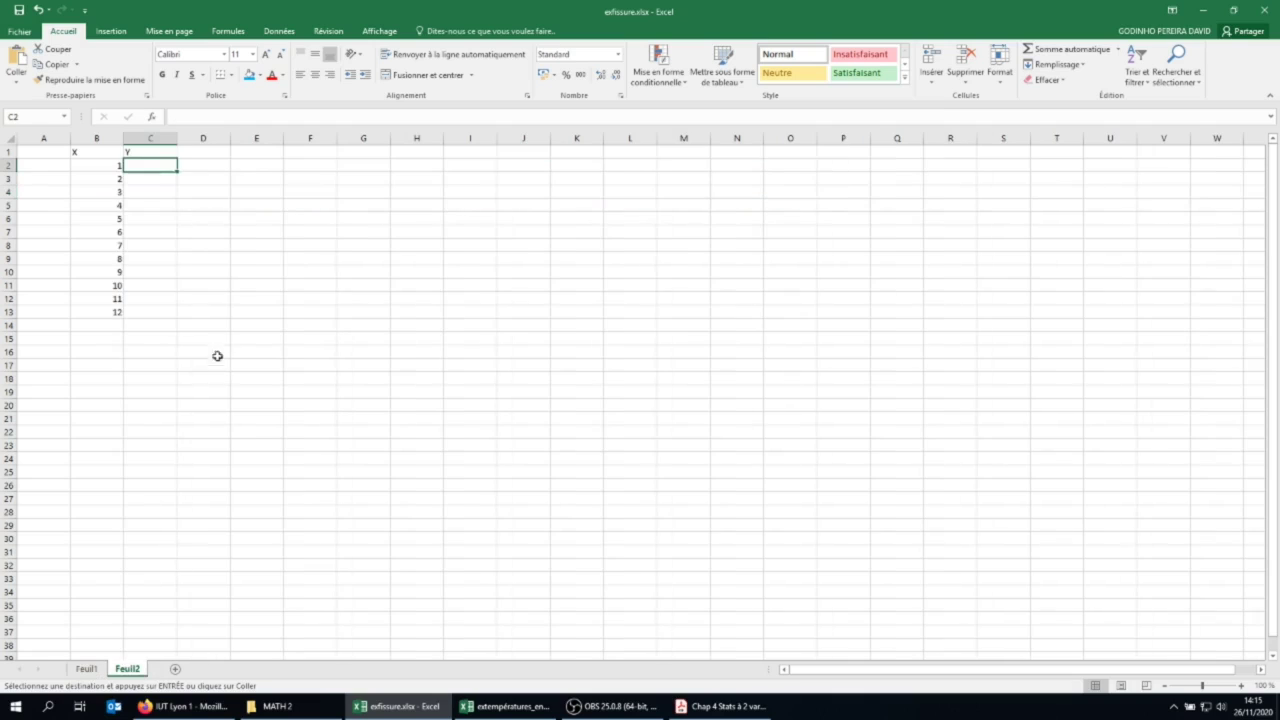
right_click(138, 167)
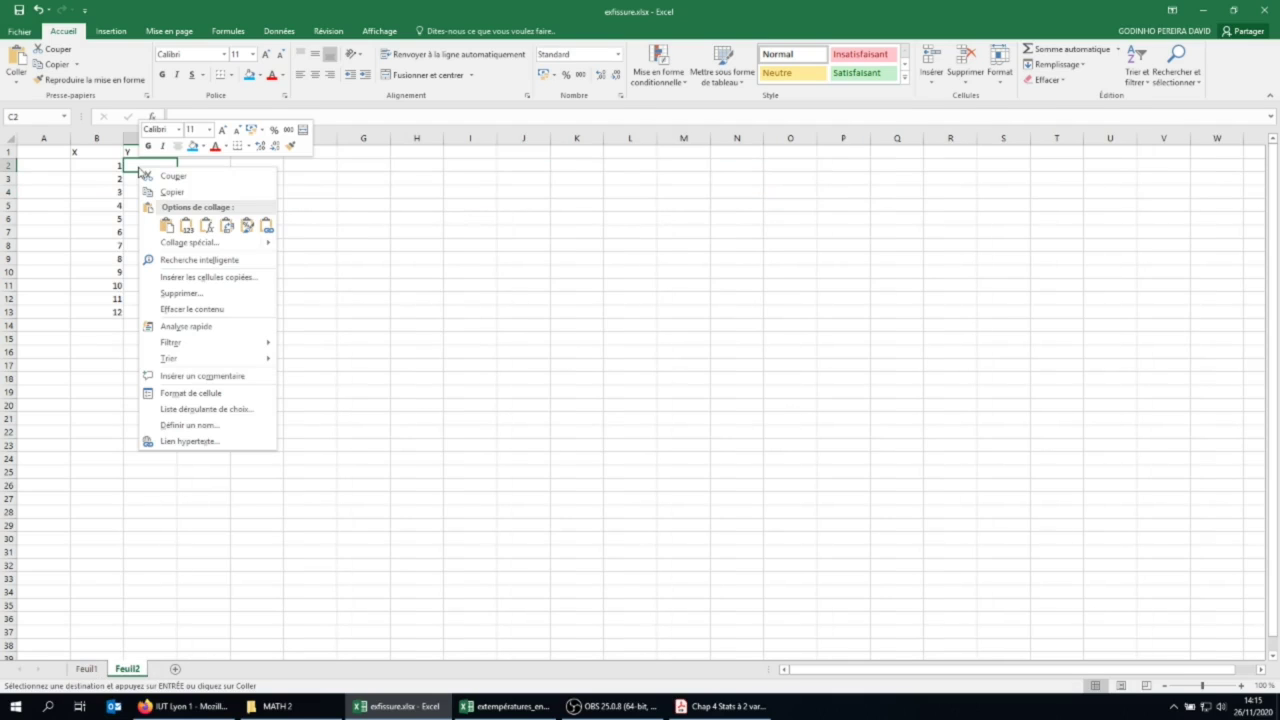
left_click(227, 228)
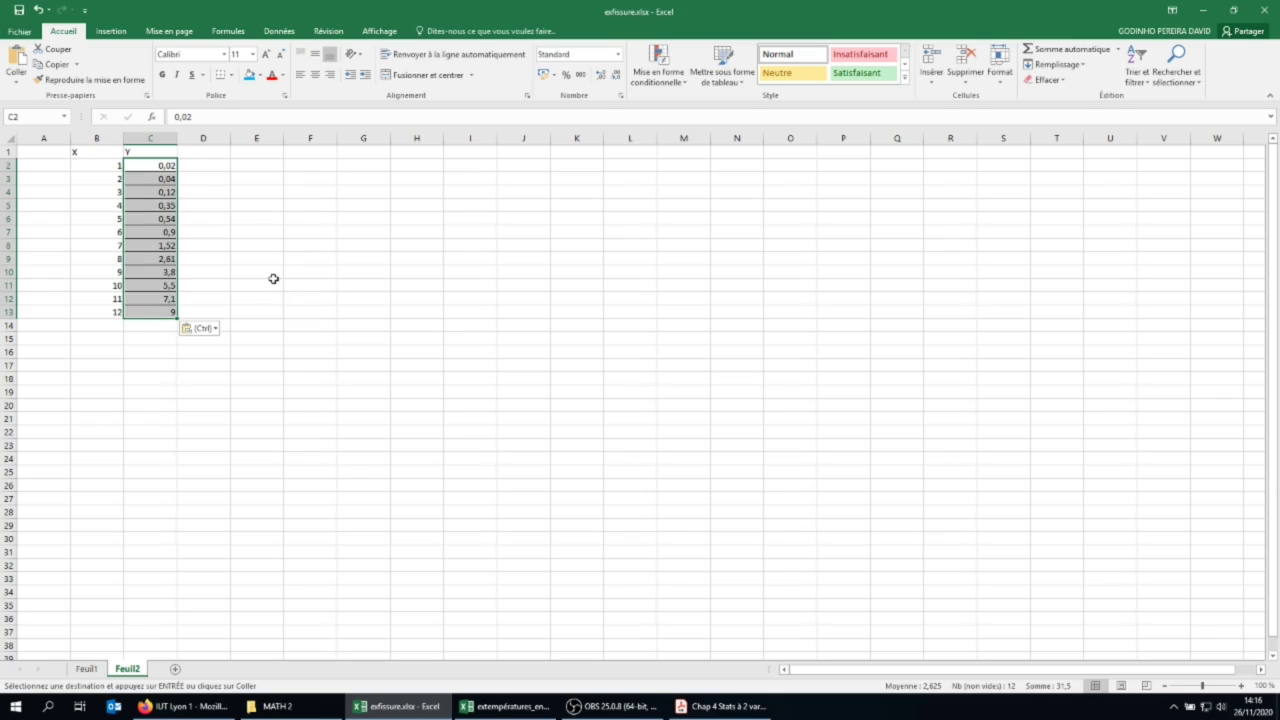
Enter the label "covariance" in cell E2
left_click(251, 163)
type("covariance")
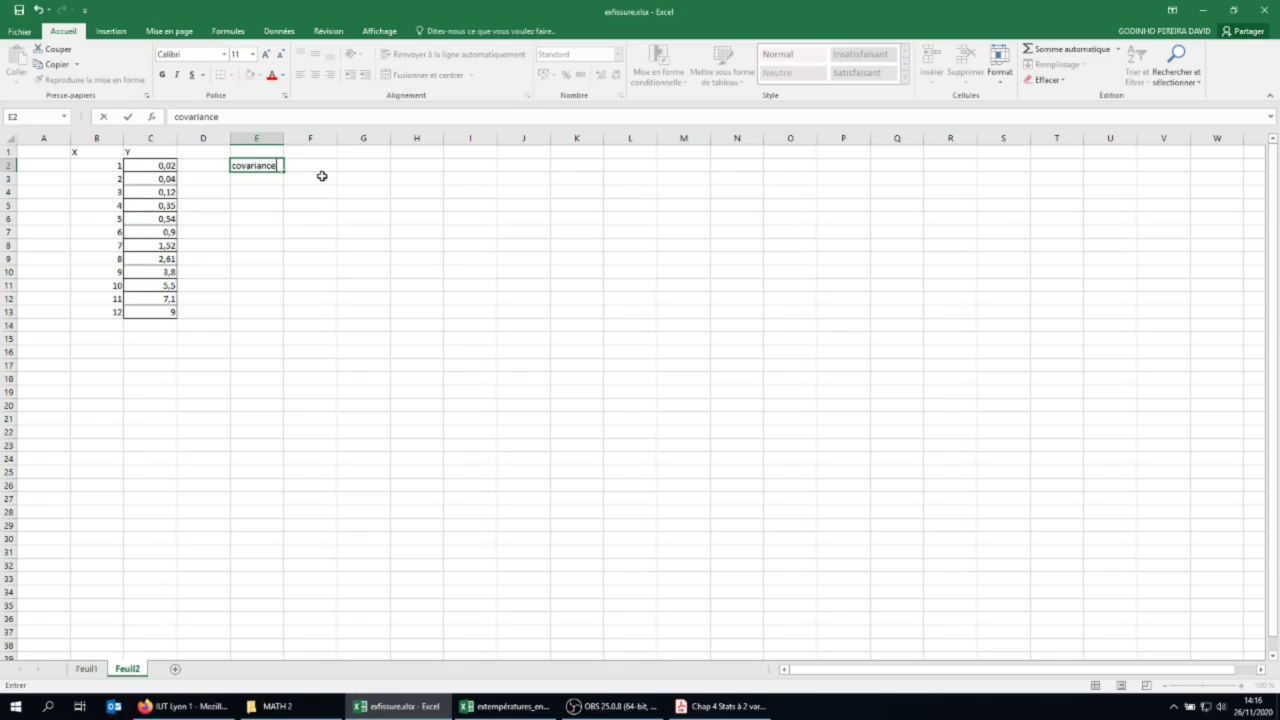
key("Return")
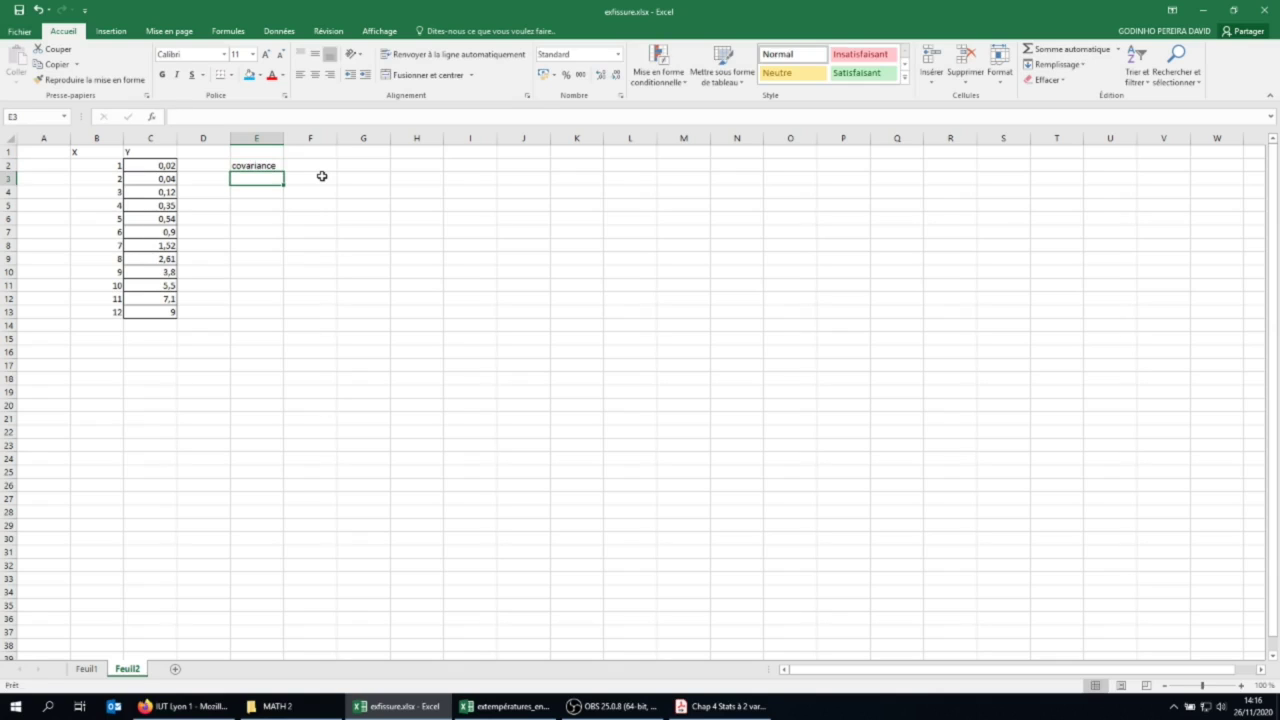
Try to compute the covariance in cell E3 with COVARIANCE.PEARSON over the single range B2:C13
type("=cov")
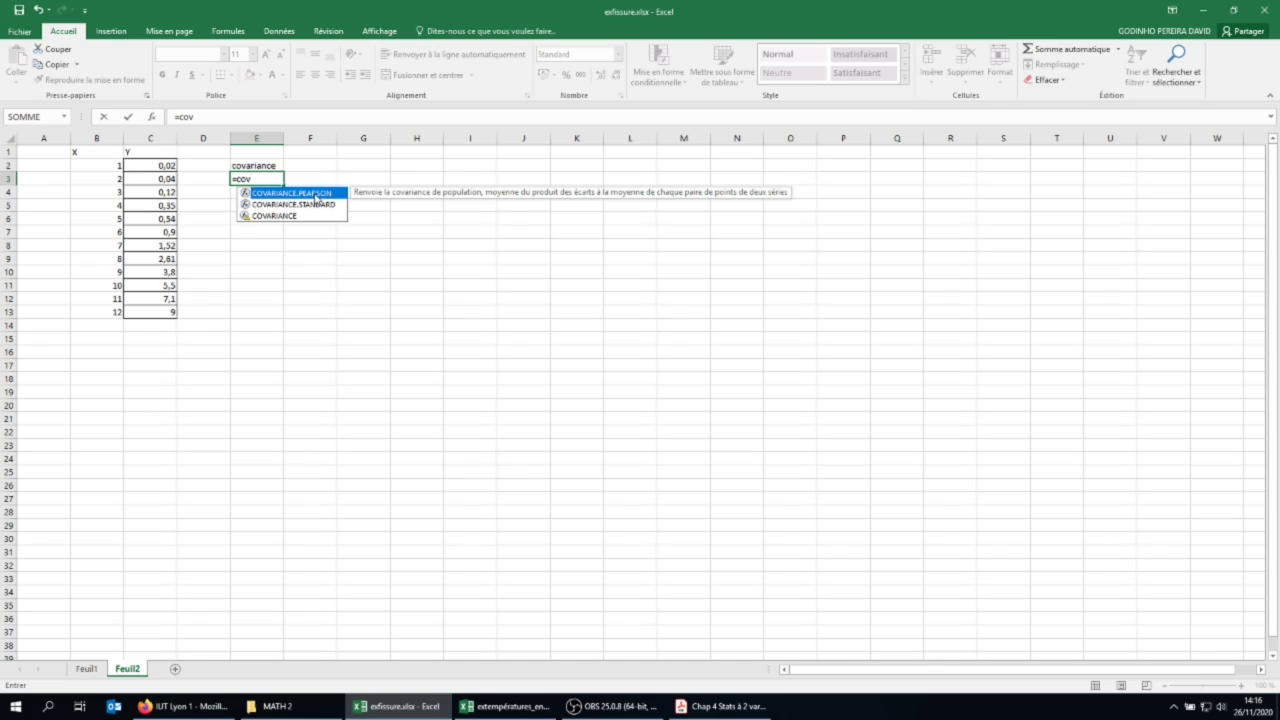
double_click(316, 193)
left_click_drag(97, 165, 174, 313)
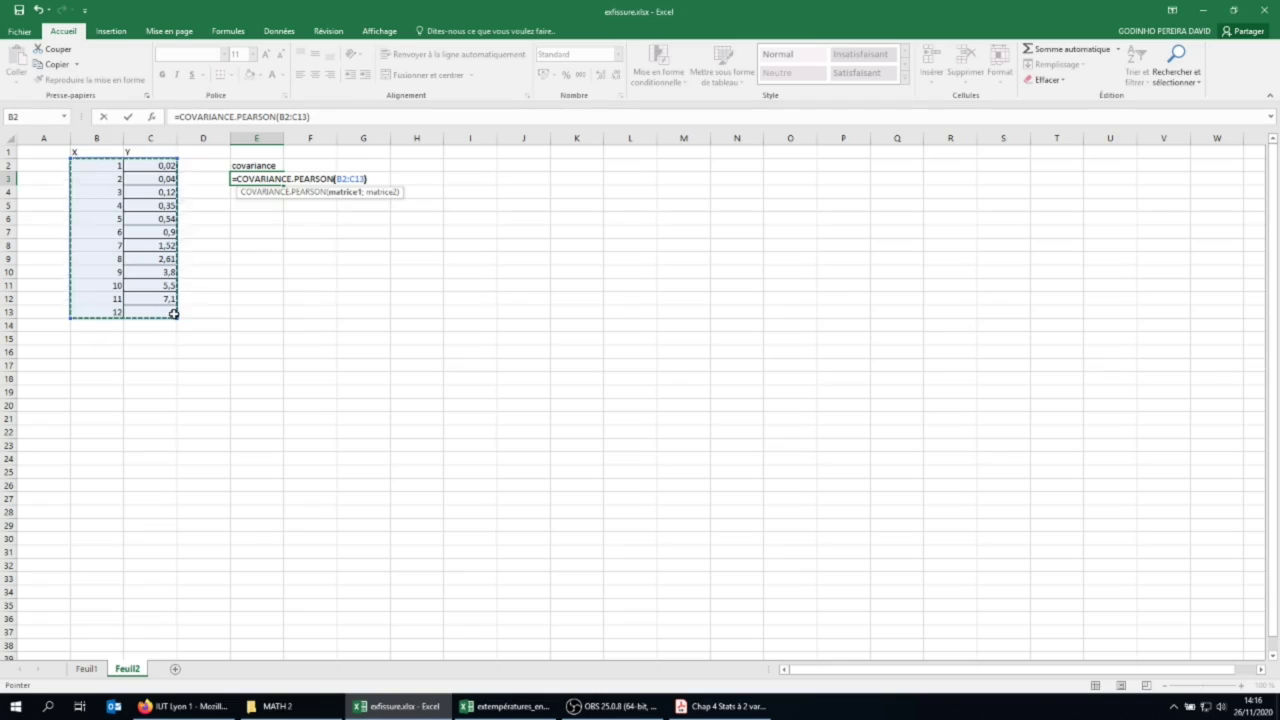
key("Return")
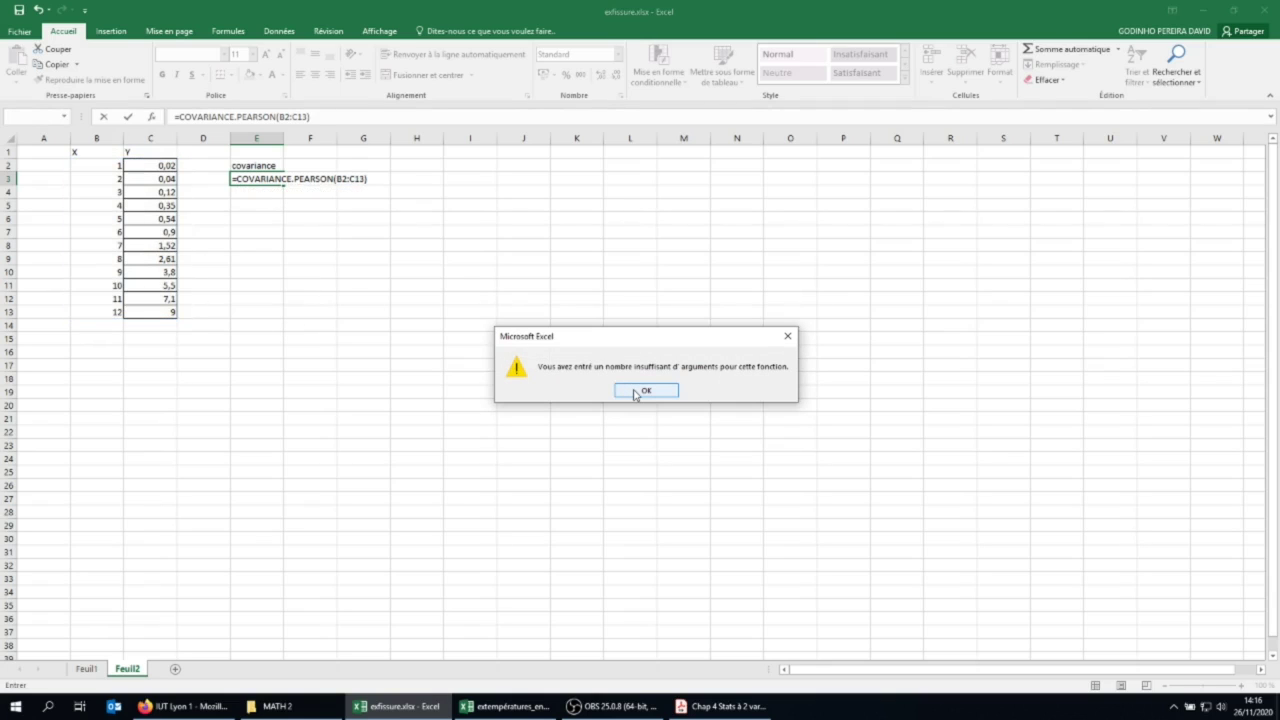
left_click(634, 392)
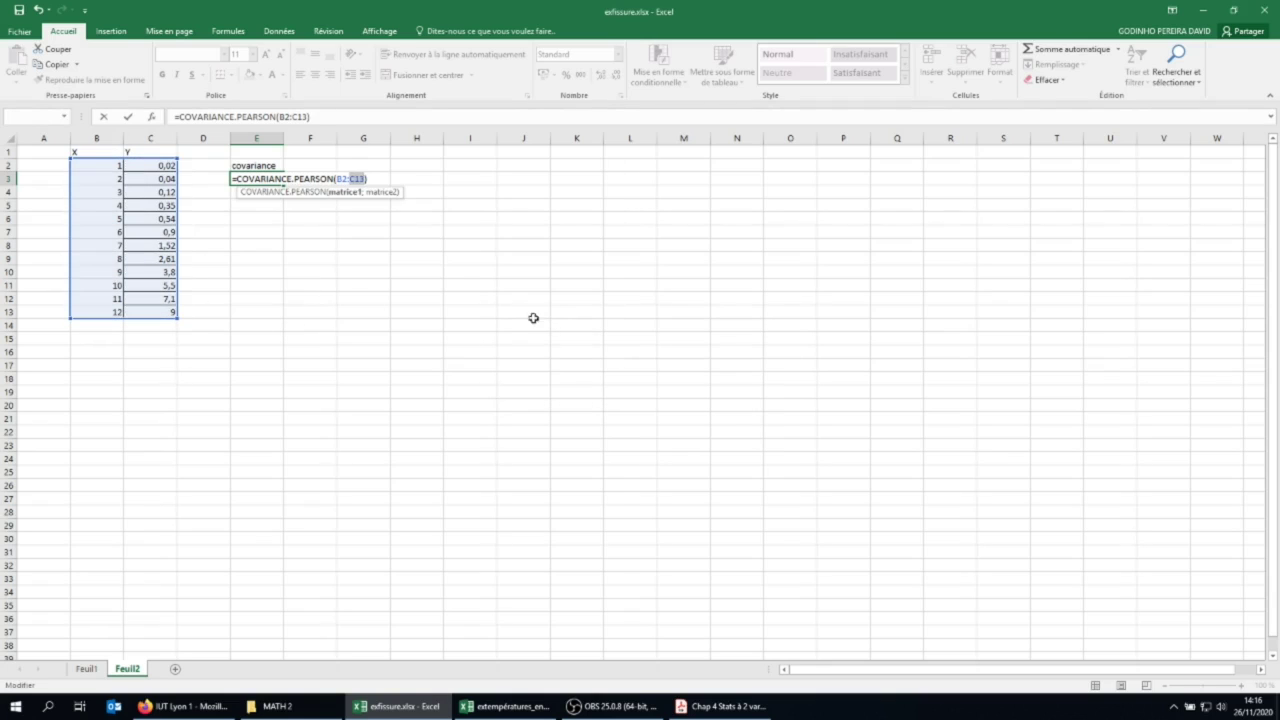
Correct the covariance formula in E3 so its two arguments are B2:B13 and C2:C13
left_click(369, 234)
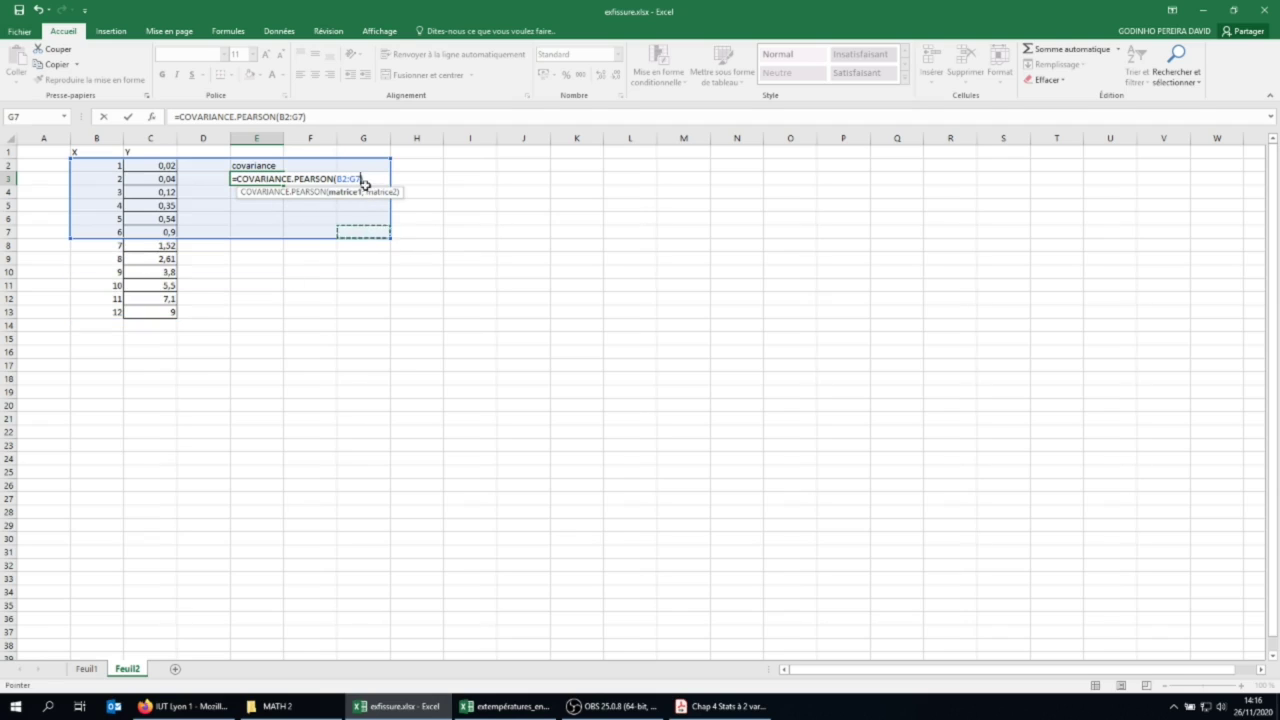
key("BackSpace")
key("BackSpace")
key("BackSpace")
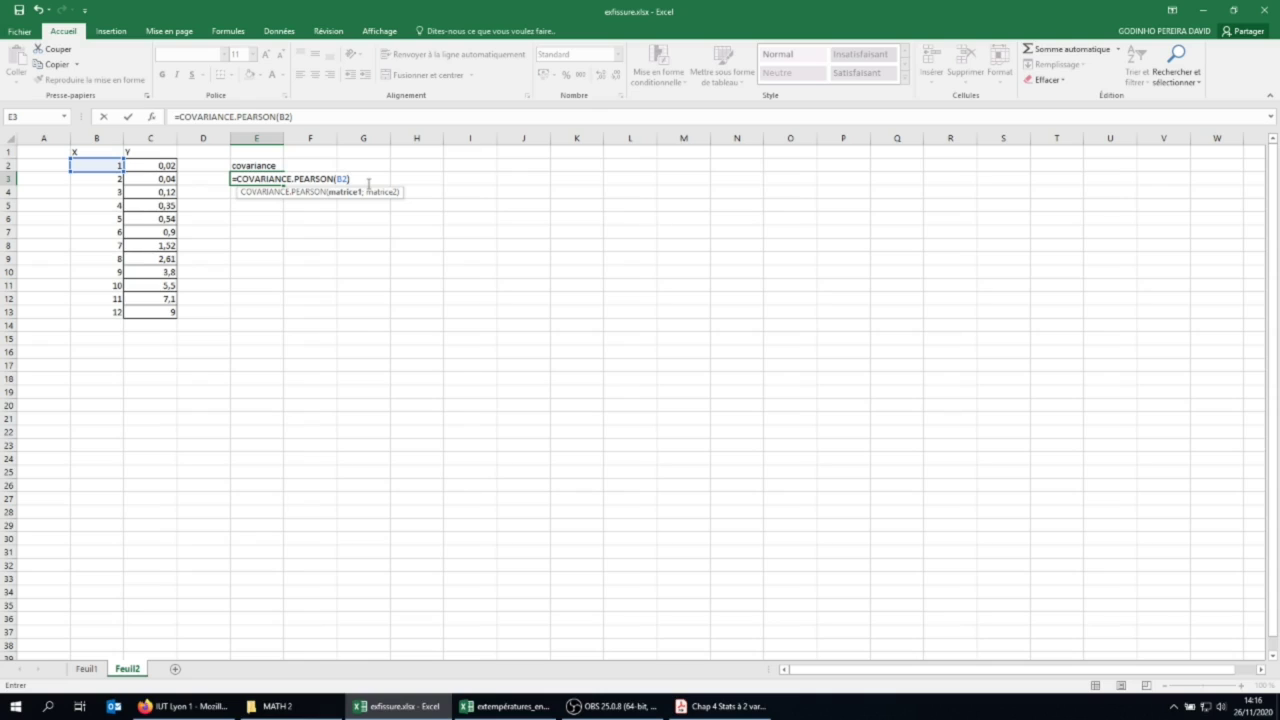
left_click_drag(120, 166, 100, 314)
type(";")
left_click_drag(163, 168, 150, 312)
type(")")
key("Return")
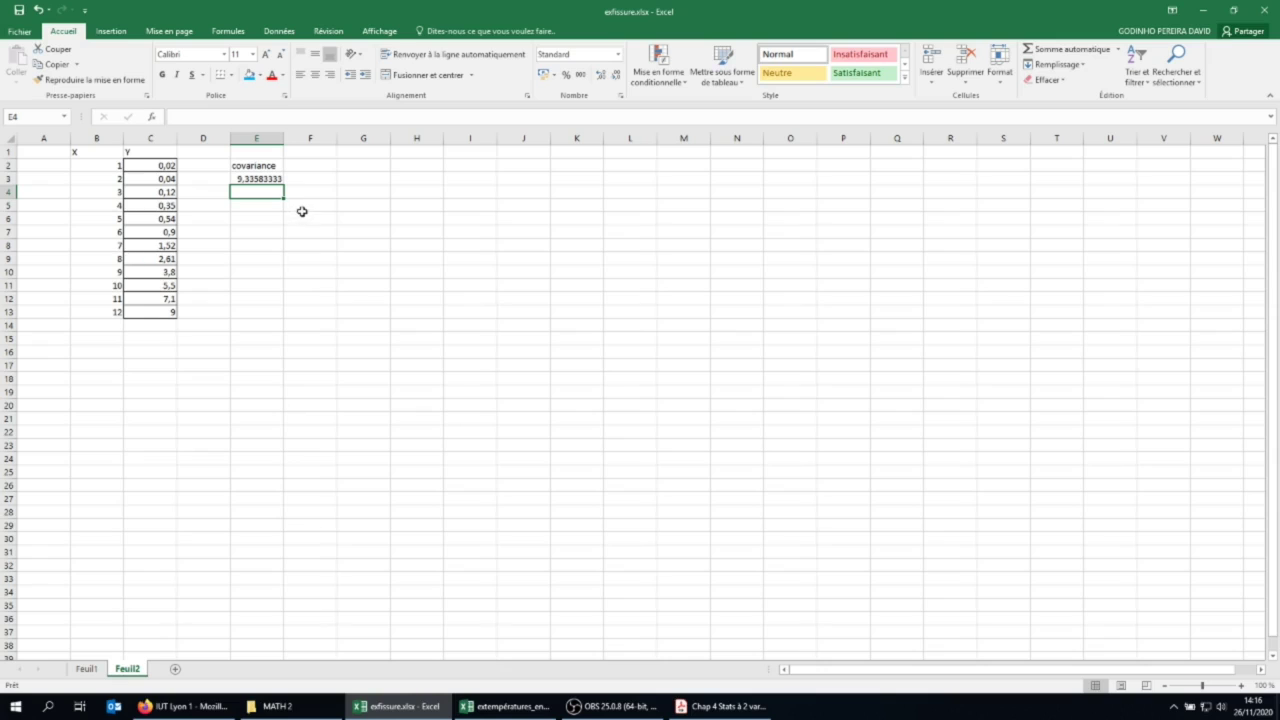
Enter the labels "ecart type x" in F2 and "ecart type y" in G2
left_click(311, 167)
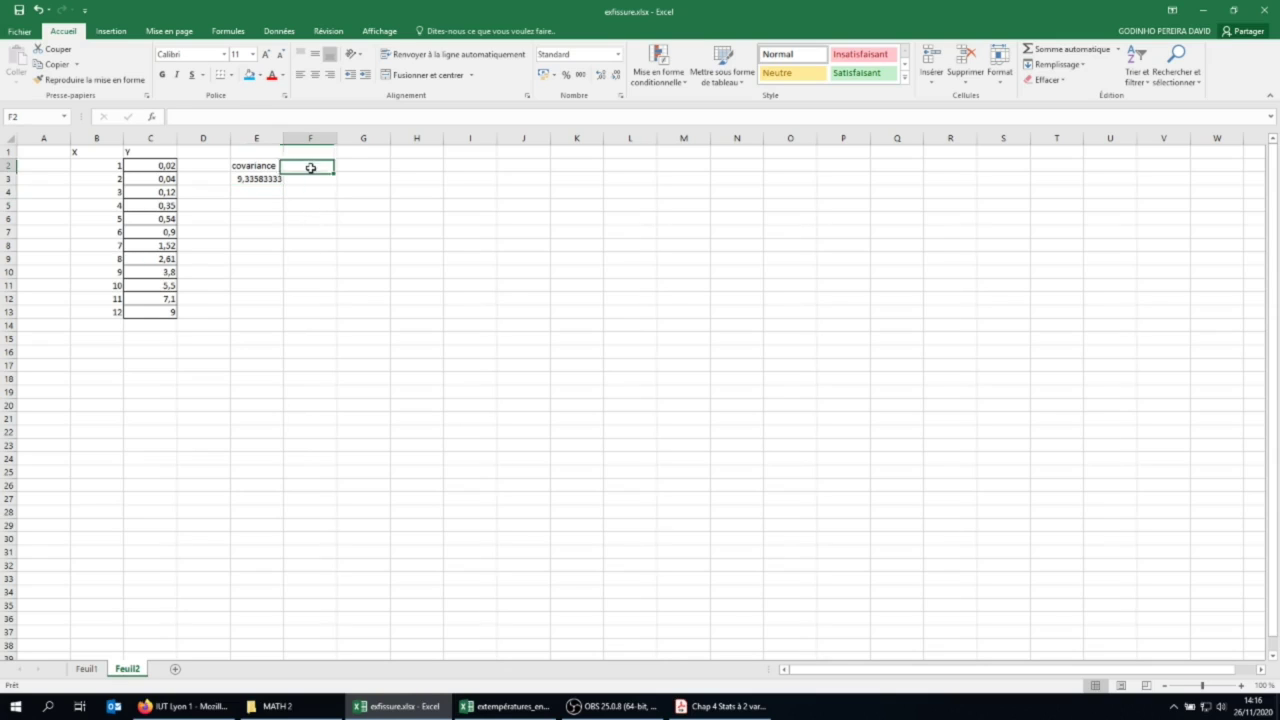
type("ecart")
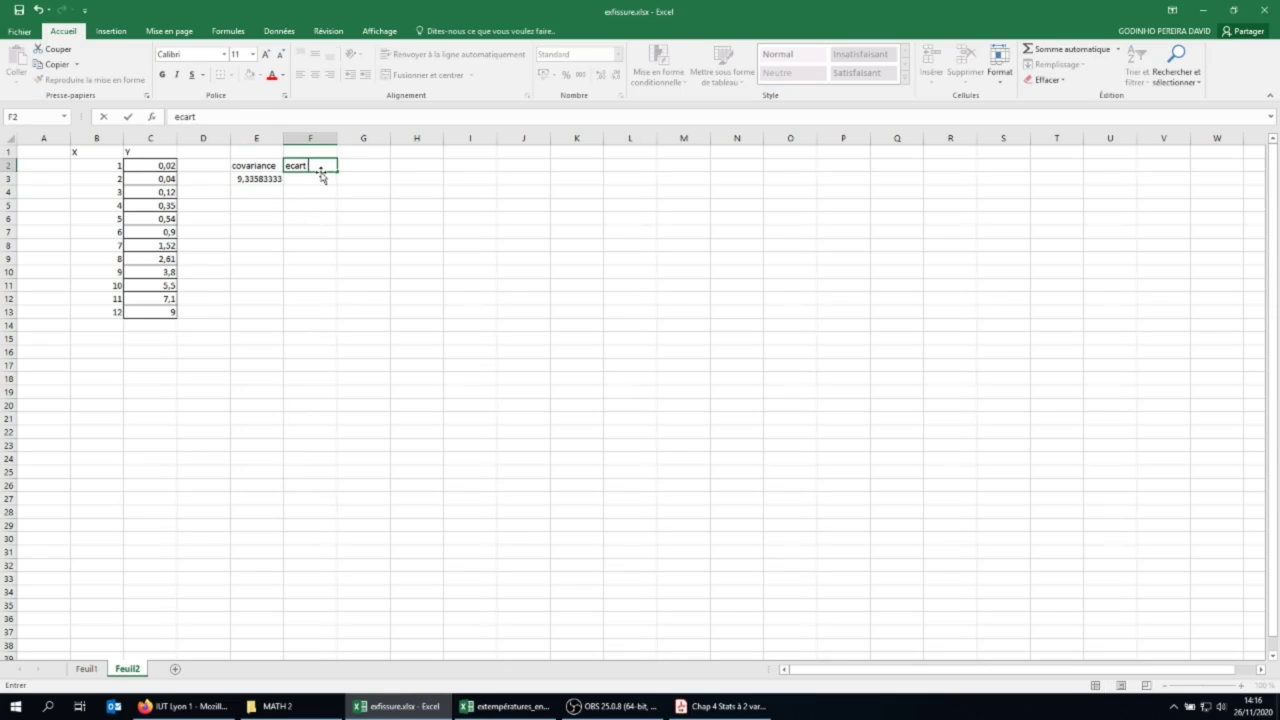
type(" type x")
key("Tab")
type("e")
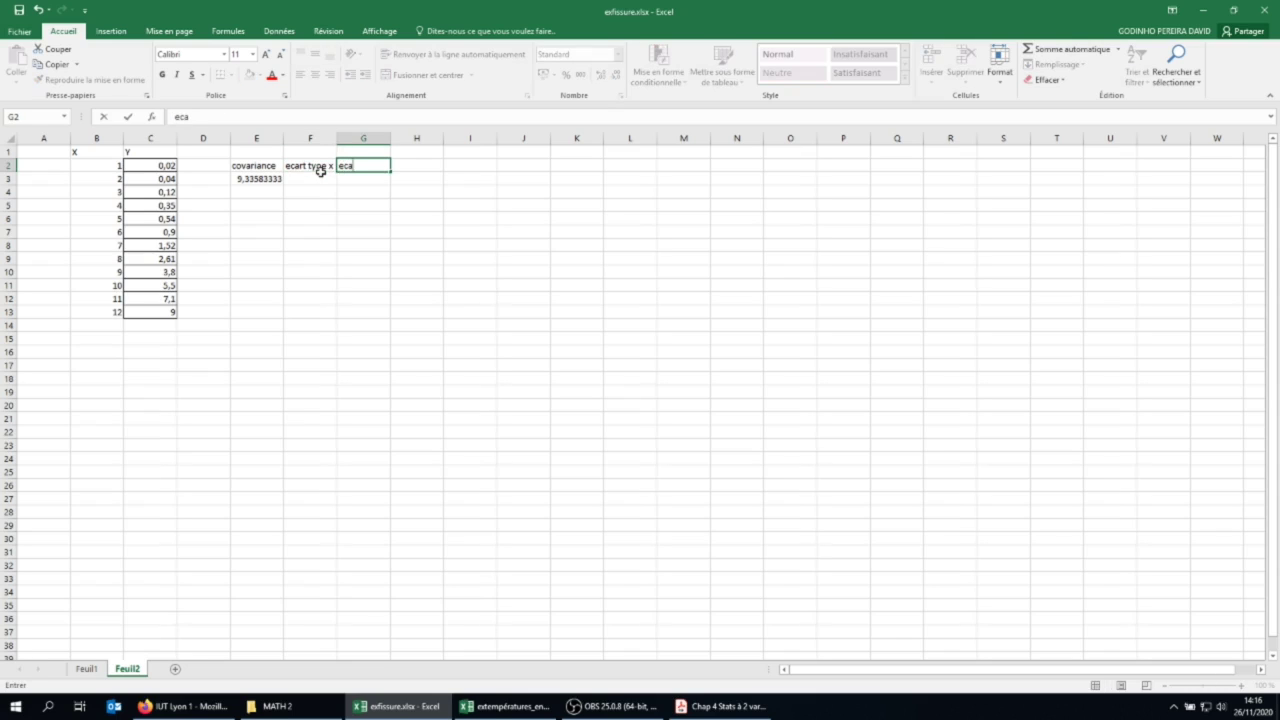
type("cart type y")
key("Return")
Compute the standard deviation of B2:B13 in F3 with ECARTYPE.PEARSON and fill the formula across to G3
left_click(310, 176)
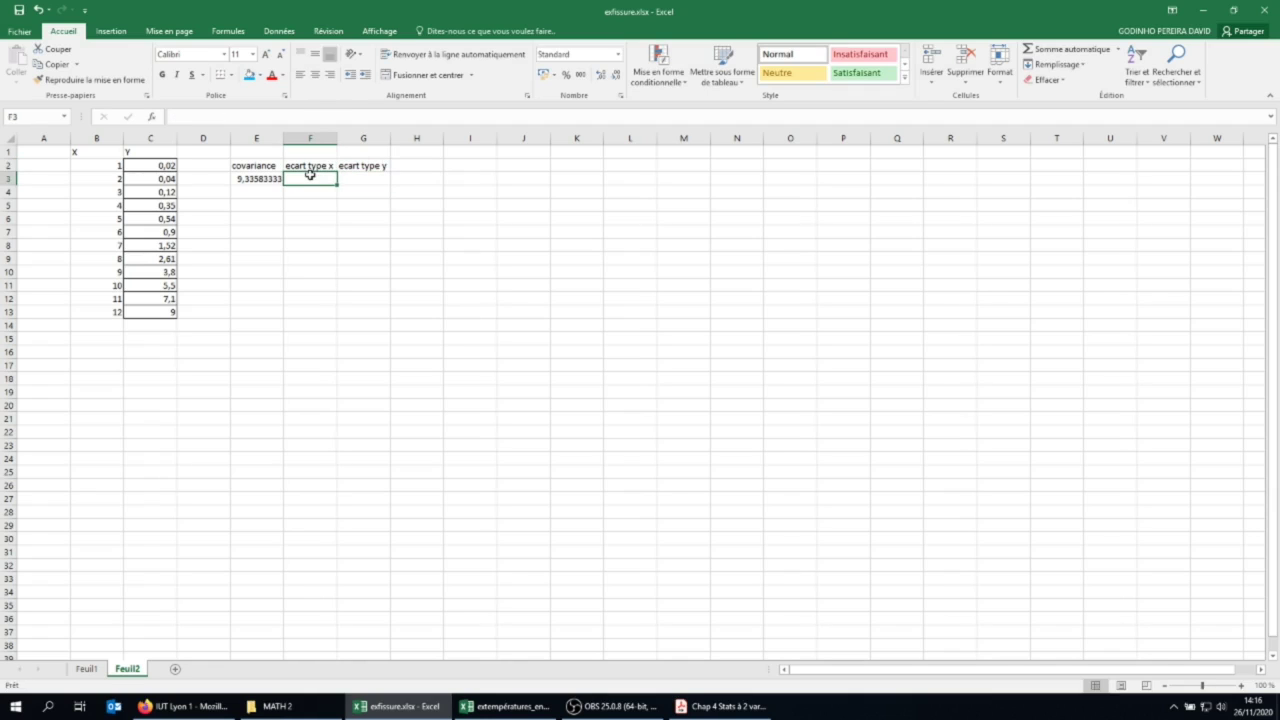
type("=e")
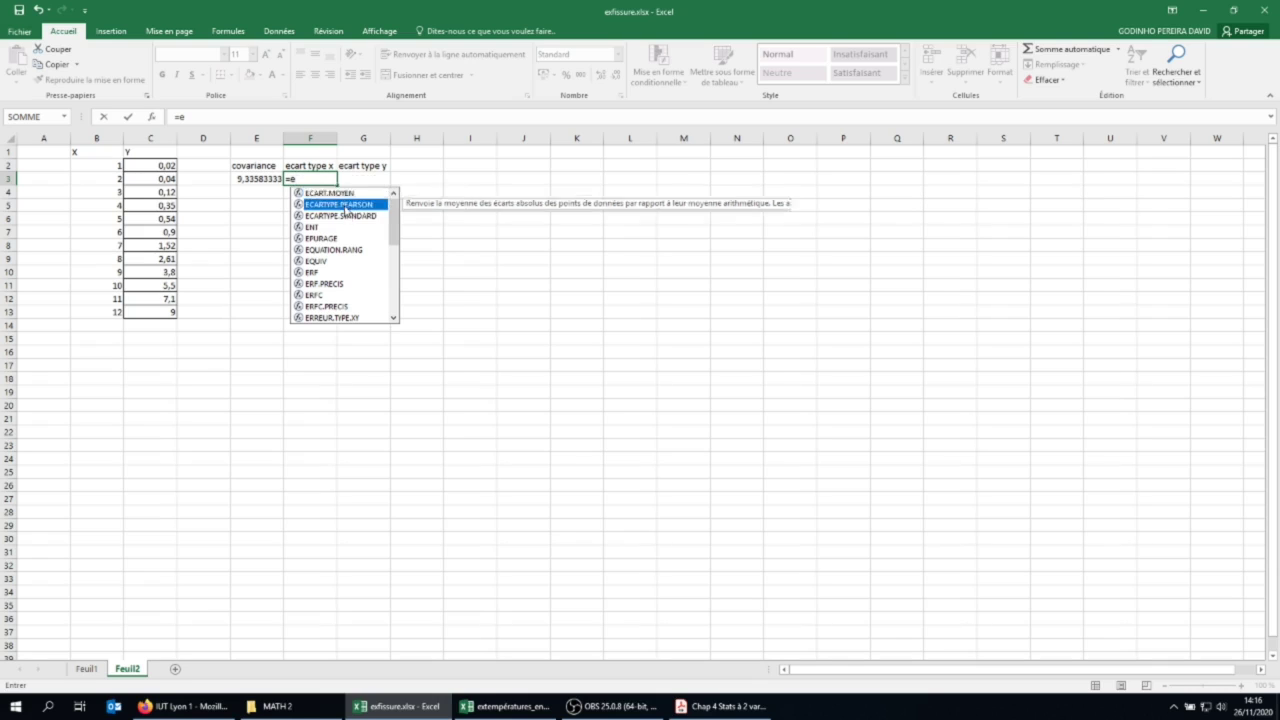
double_click(344, 205)
left_click_drag(110, 166, 118, 315)
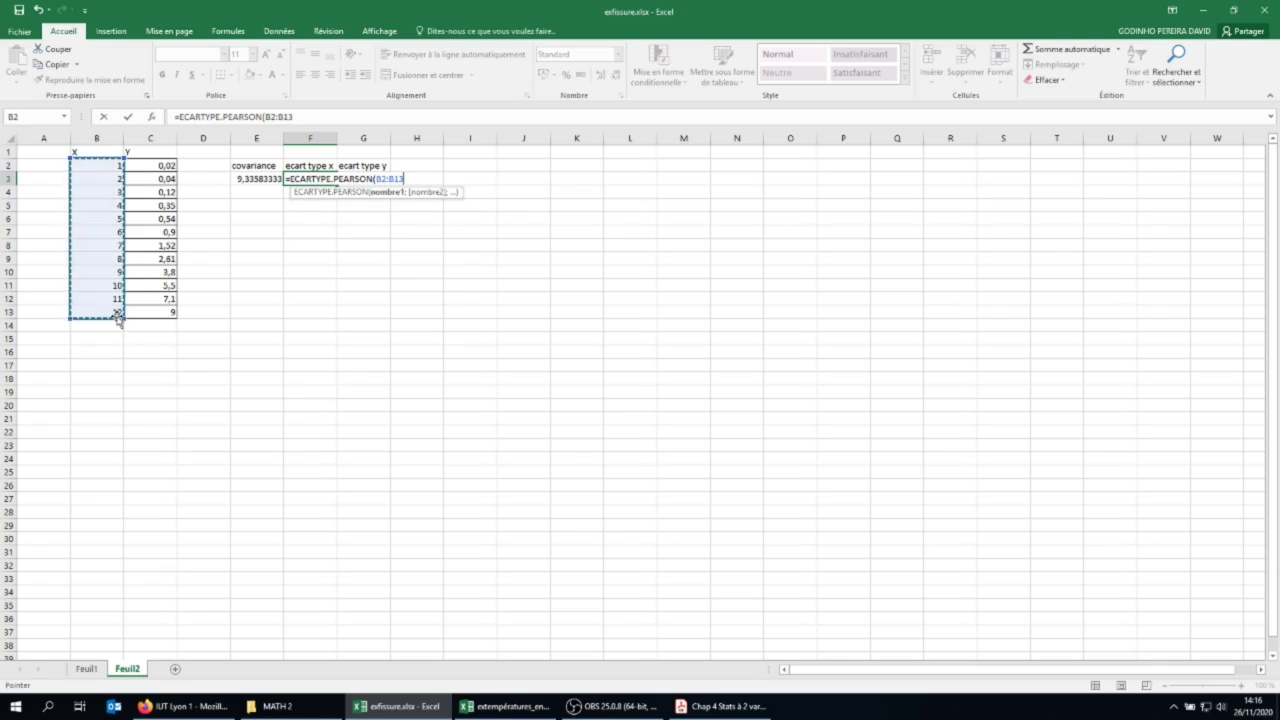
key("Return")
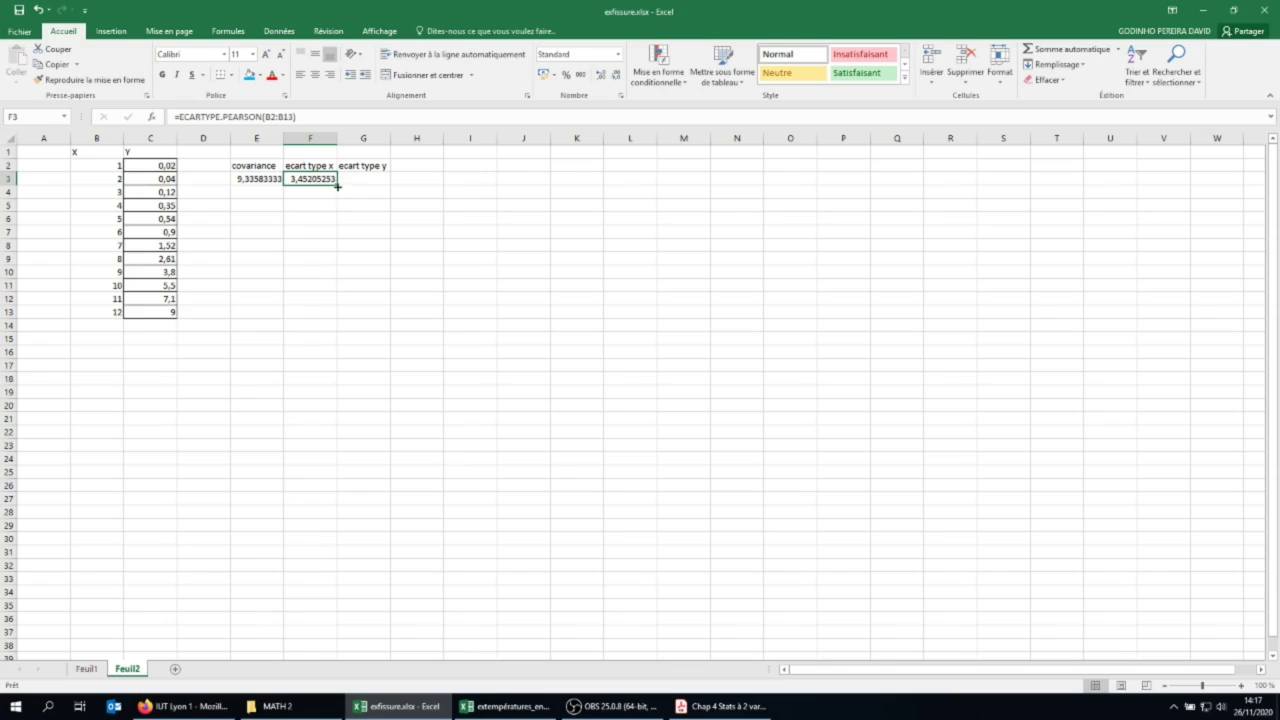
left_click_drag(336, 185, 366, 184)
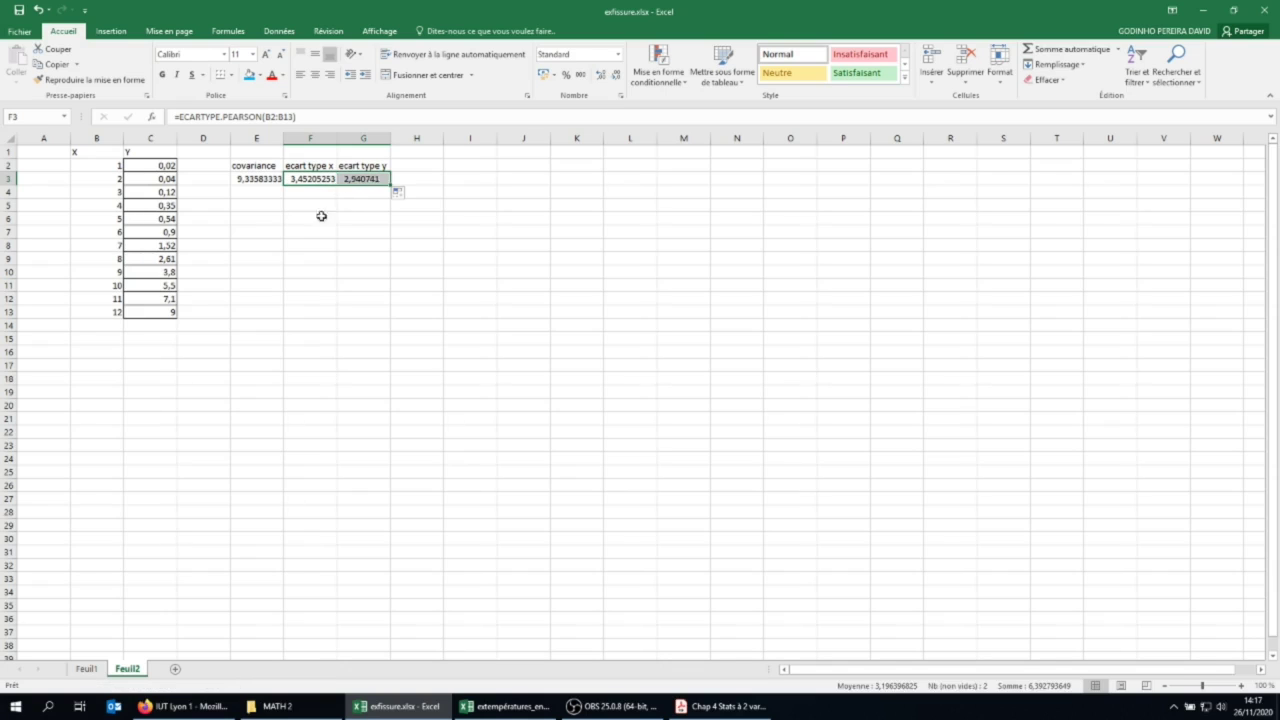
Label E6 "r(X,Y)" and compute the correlation coefficient in F6 as =E3/(F3*G3)
left_click(259, 218)
type("r(X,Y")
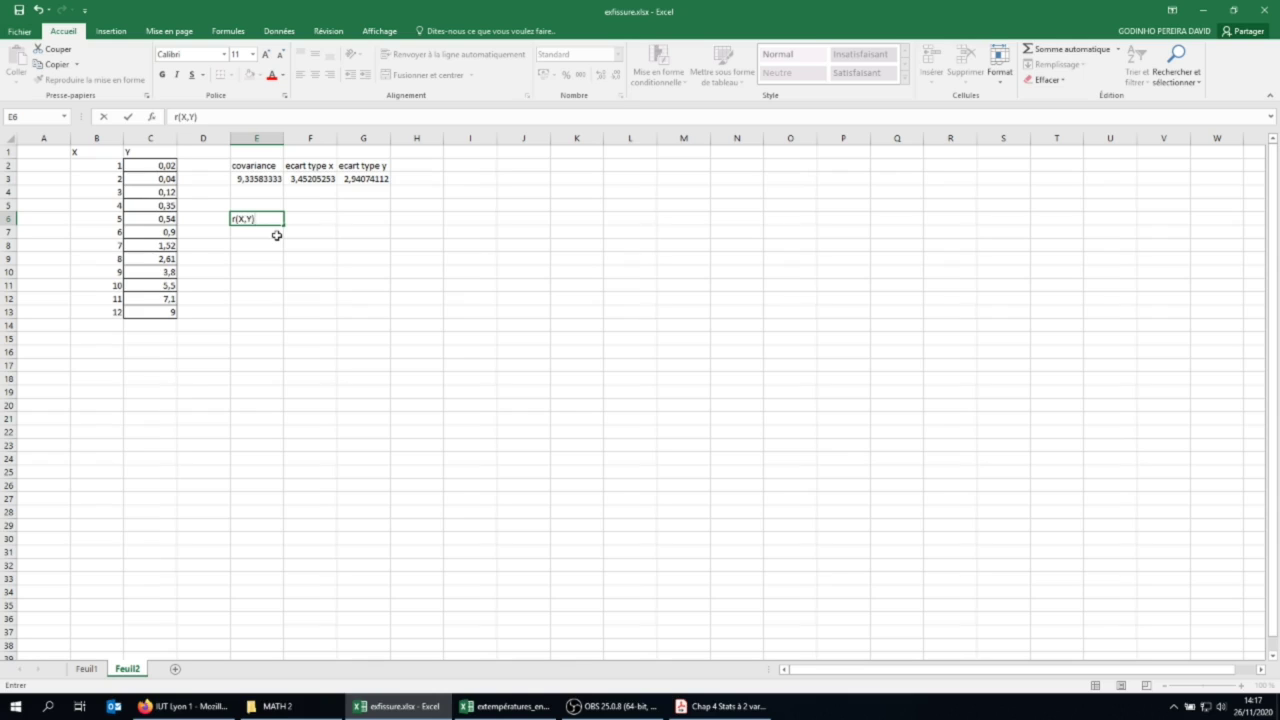
key("Tab")
type("=")
left_click(249, 180)
type("/")
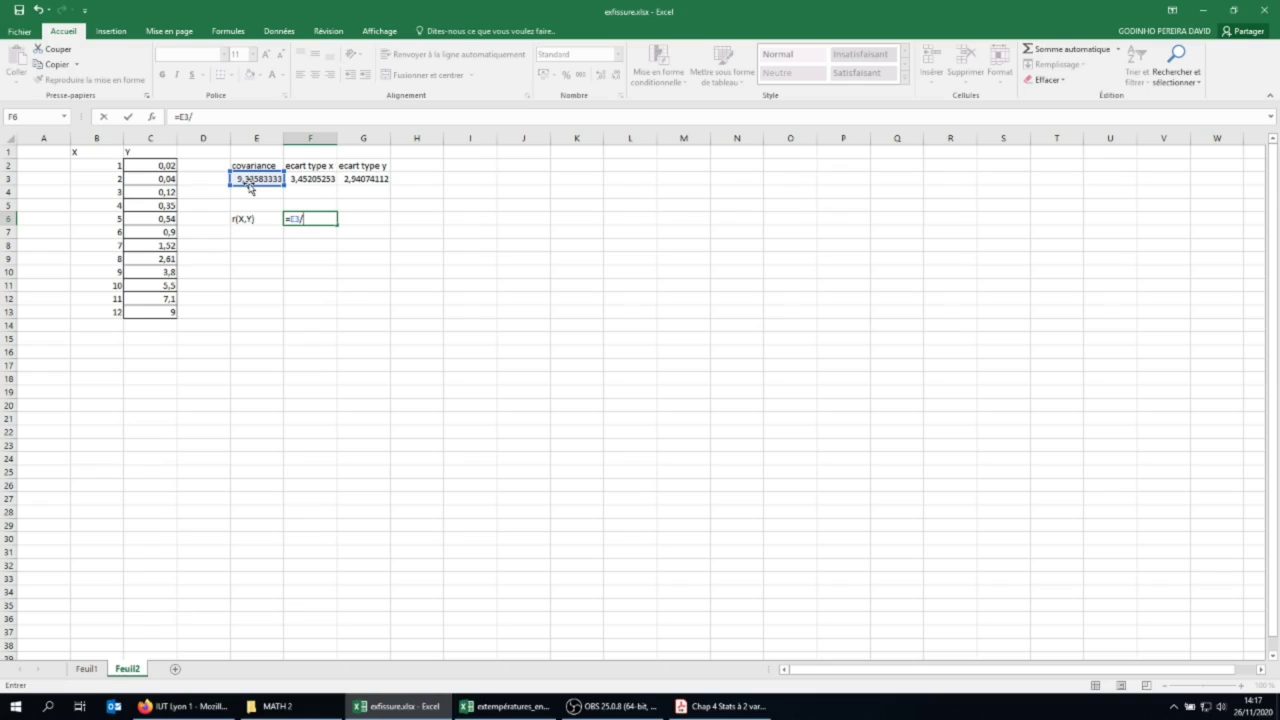
type("(")
left_click(310, 180)
type("*")
left_click(367, 179)
type(")")
key("Return")
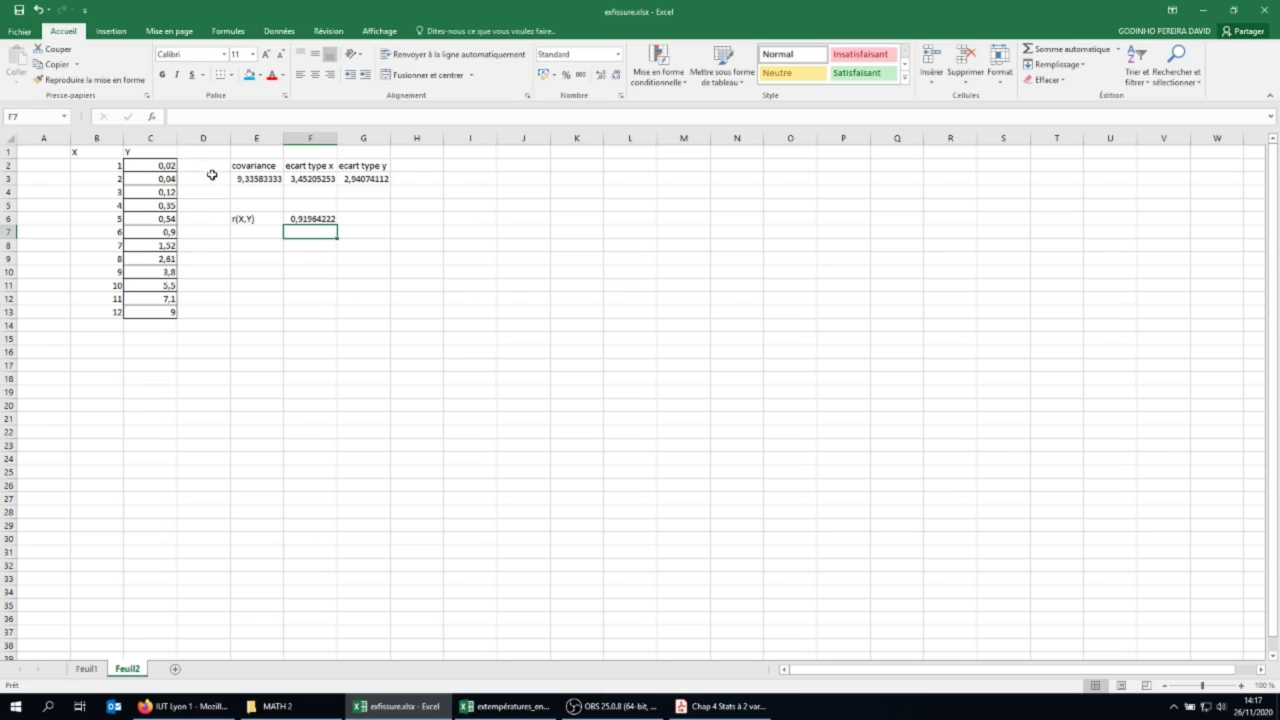
Insert a markers-only scatter chart of the X and Y data in B2:C13
left_click_drag(94, 168, 158, 312)
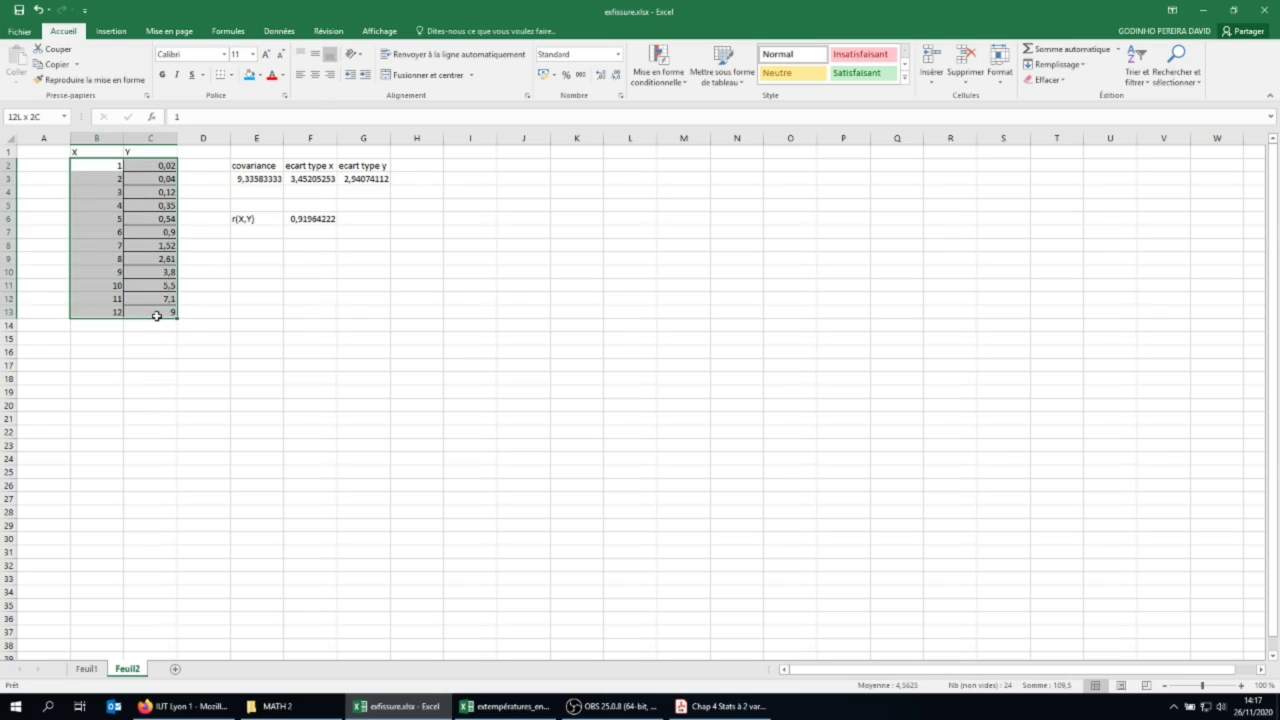
right_click(140, 197)
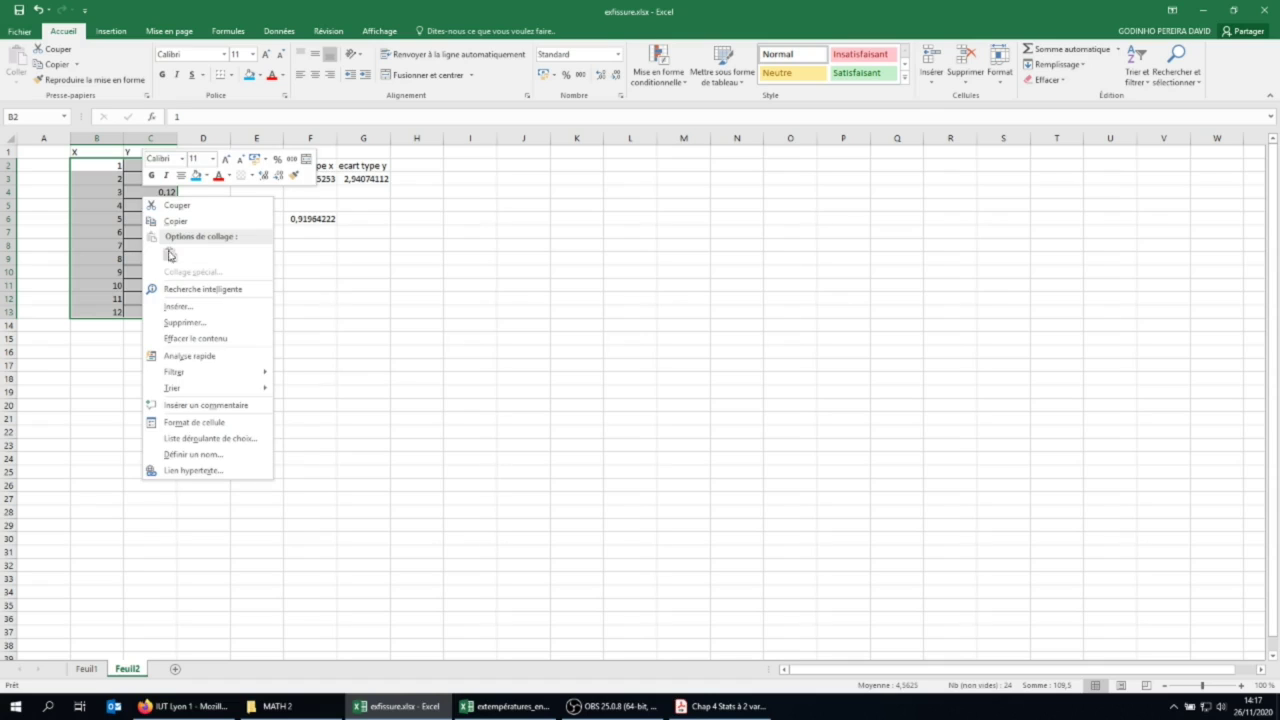
left_click(110, 31)
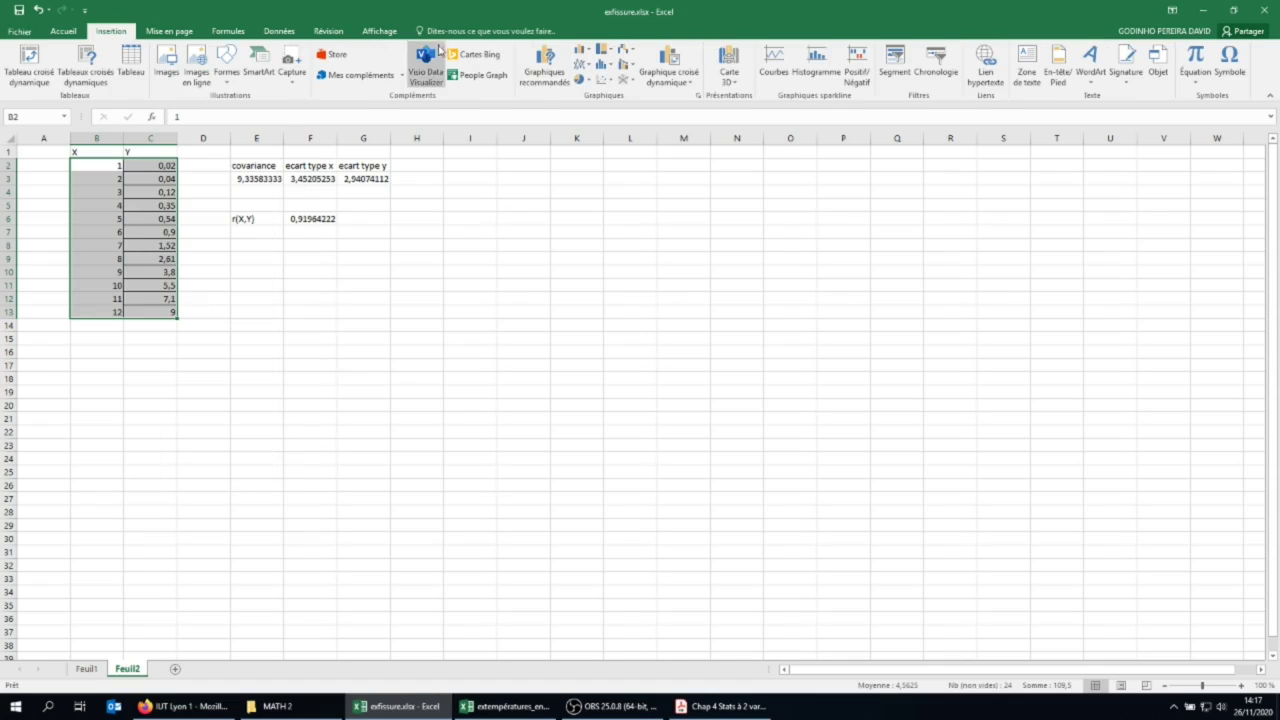
left_click(580, 49)
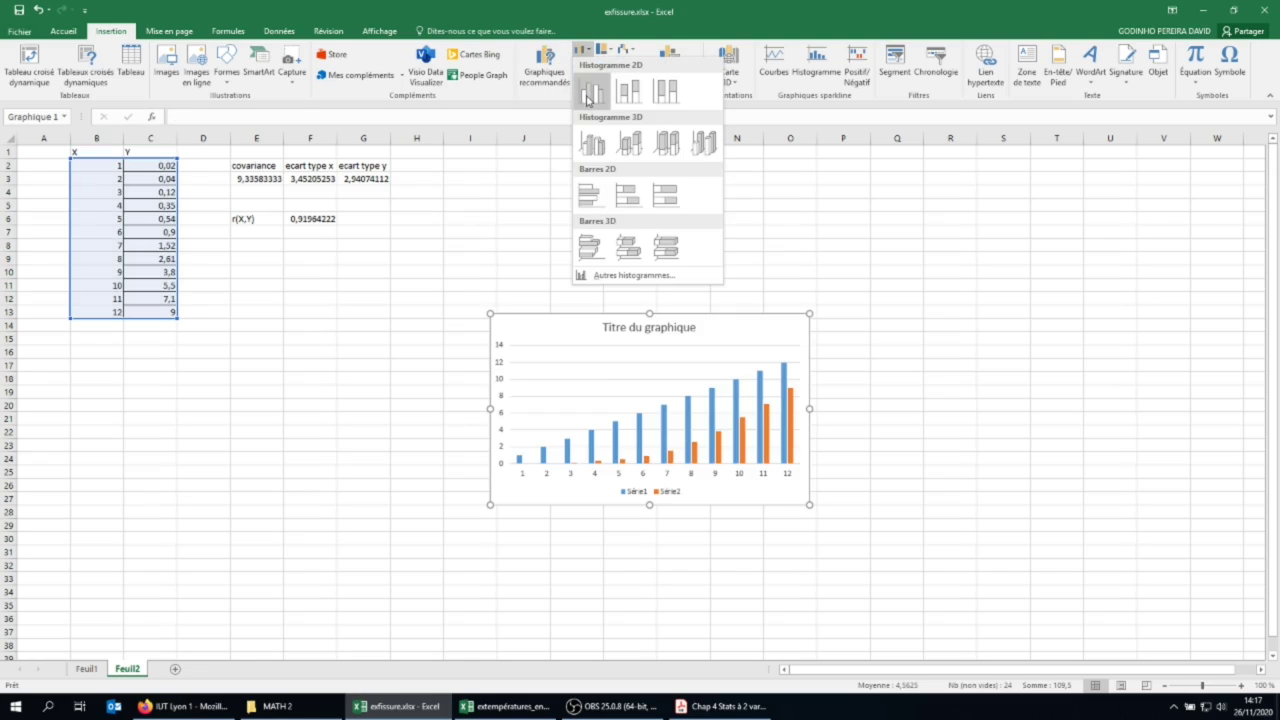
left_click(582, 49)
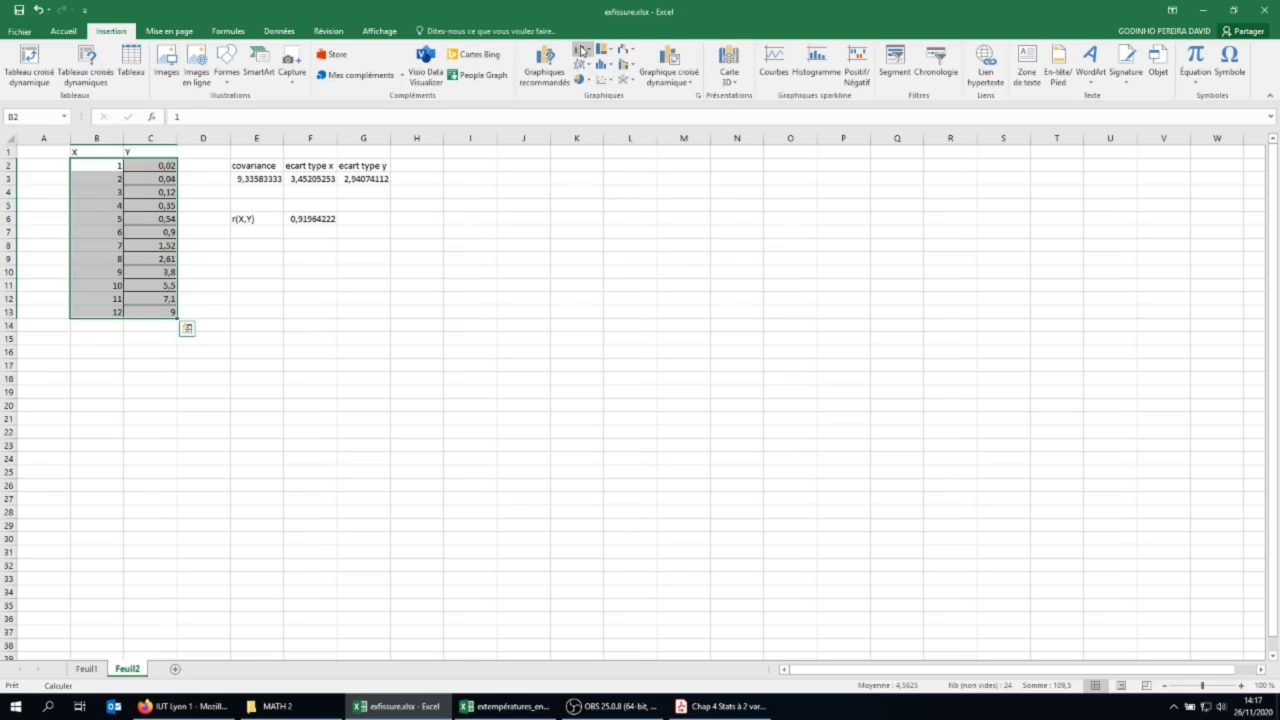
left_click(603, 80)
left_click(609, 123)
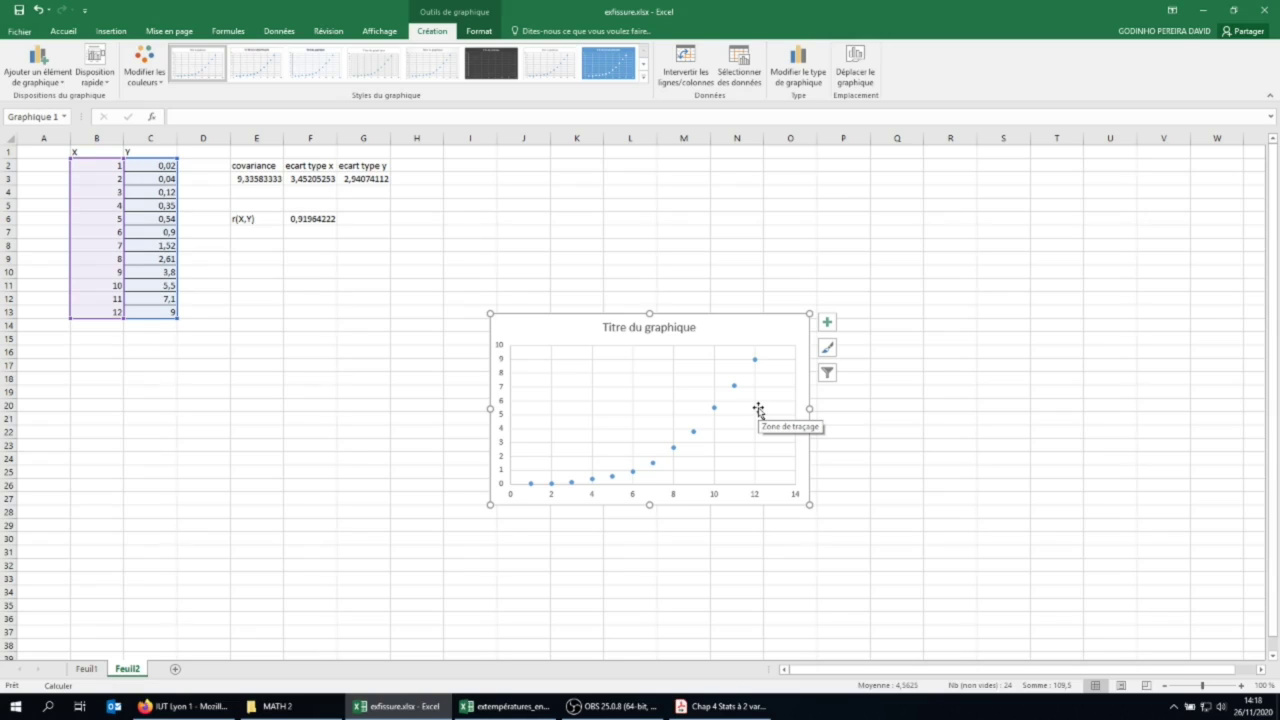
Add a trendline to the scatter points and try the exponential, logarithmic and order 2 polynomial types
right_click(735, 388)
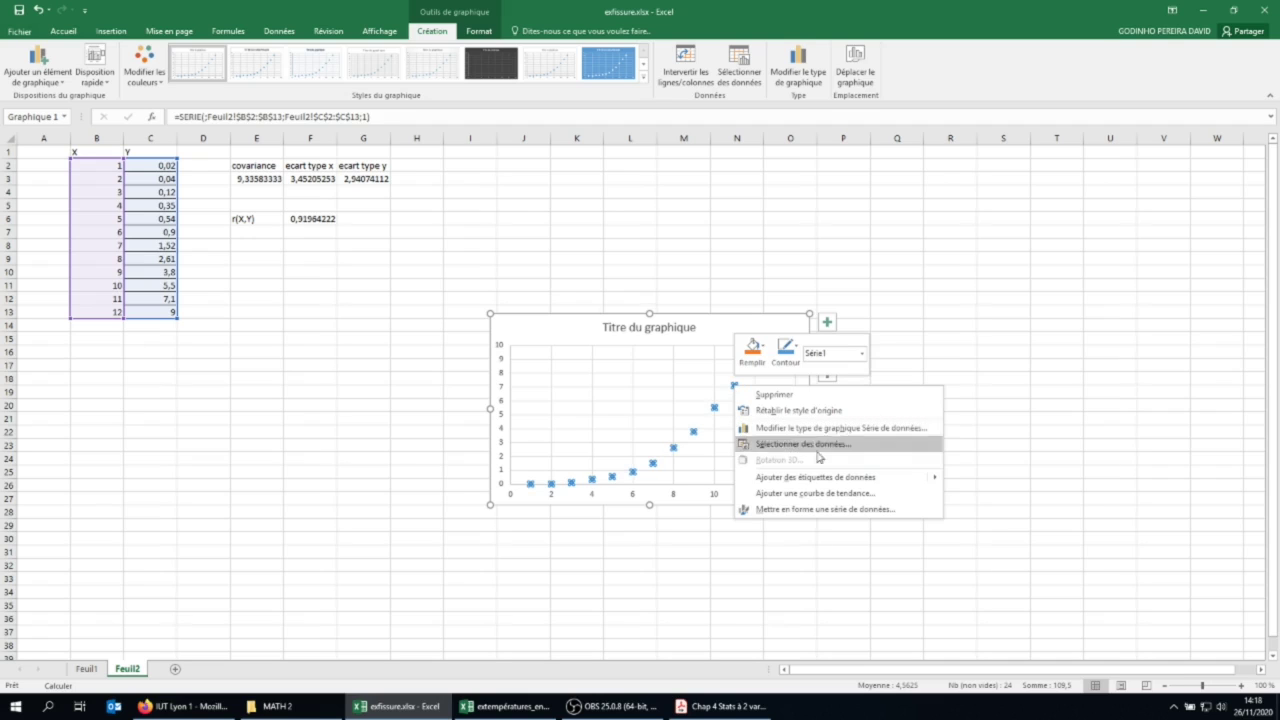
left_click(815, 493)
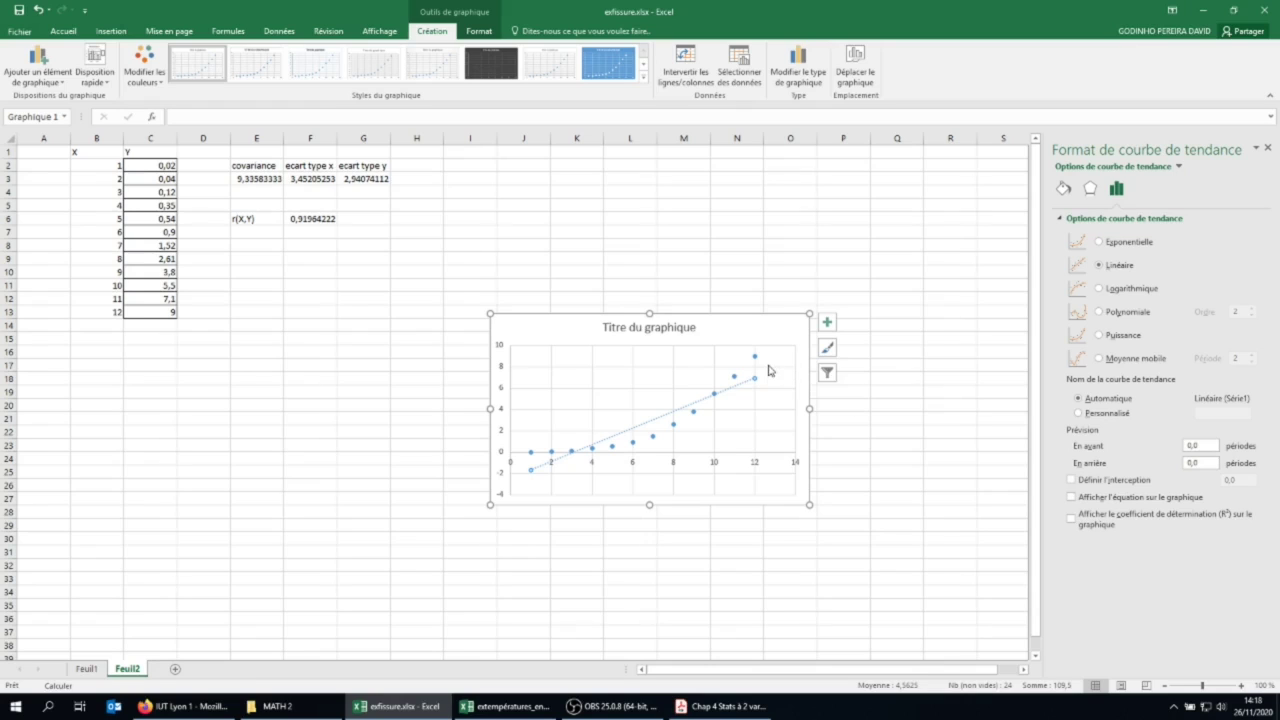
left_click(1099, 242)
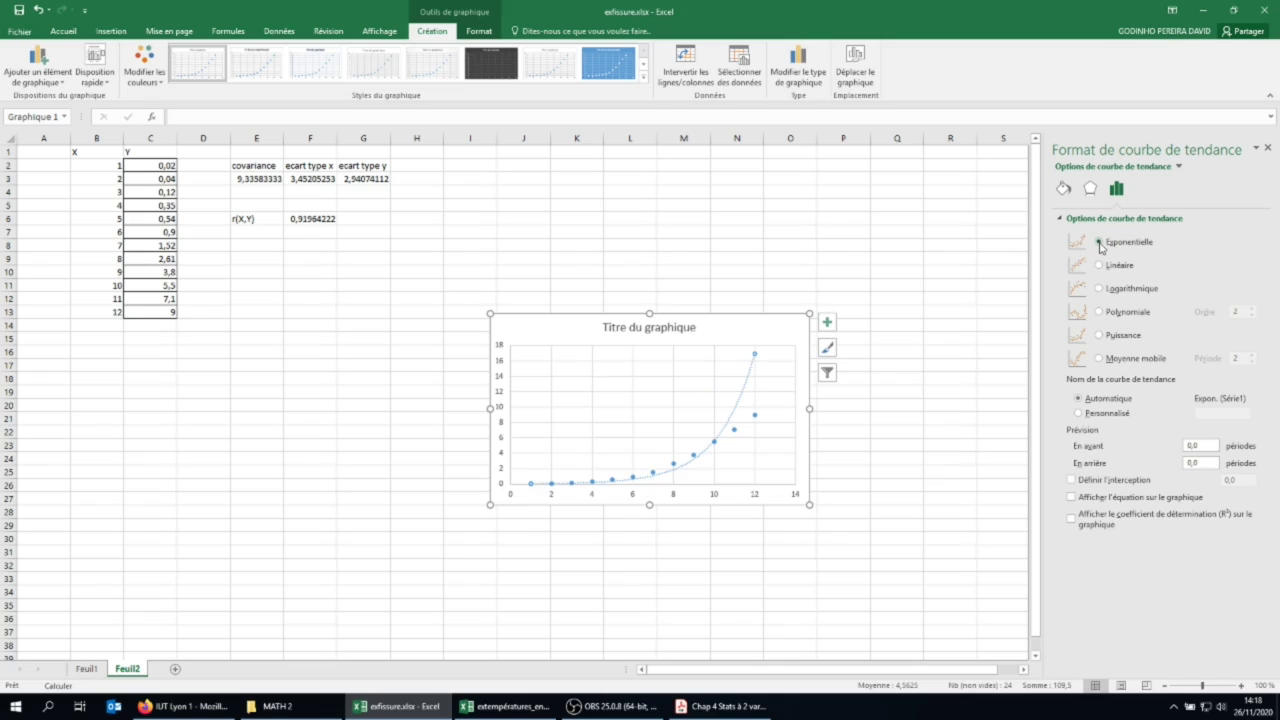
left_click(1100, 289)
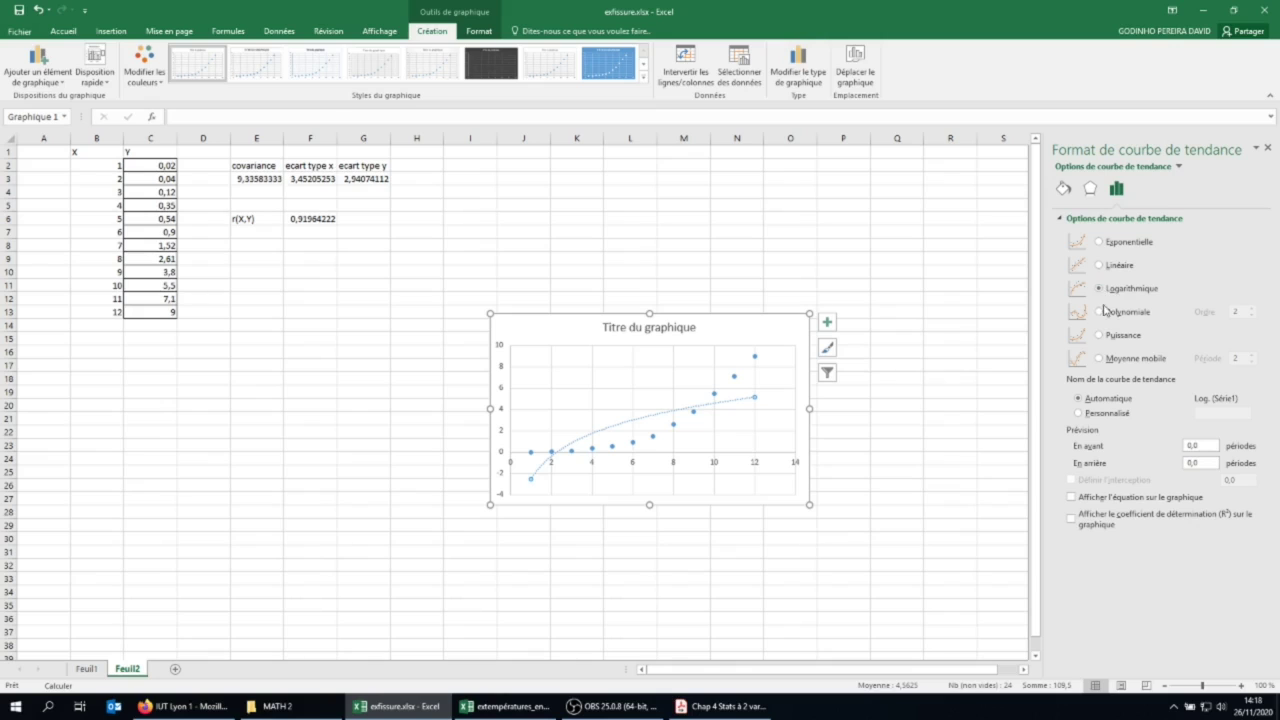
left_click(1100, 312)
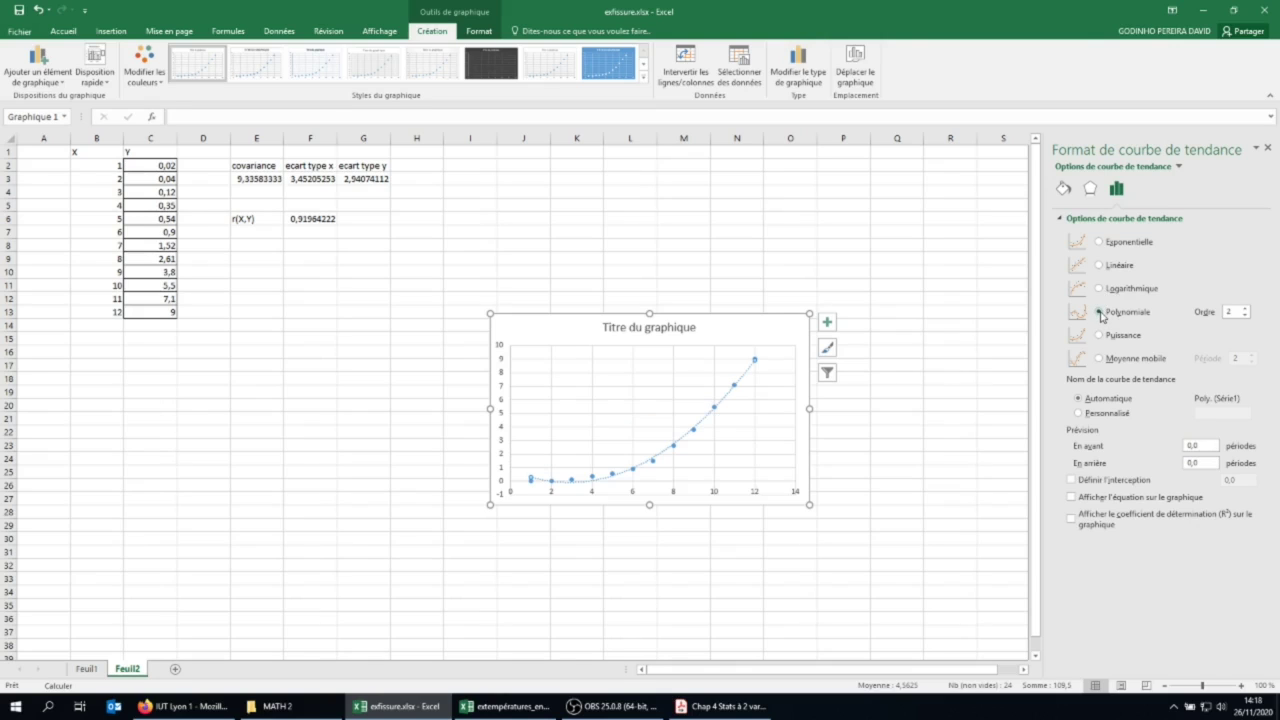
Set the trendline type to Puissance and display its equation and R² on the chart
left_click(1100, 335)
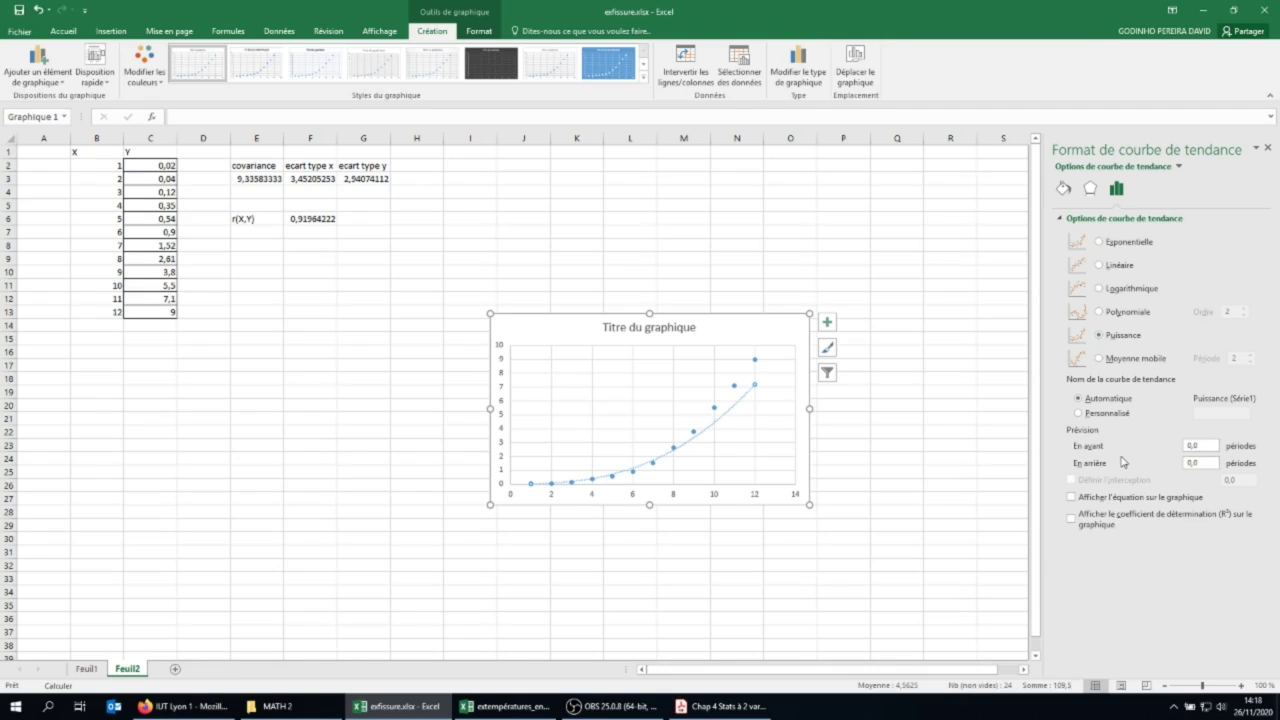
left_click(1112, 502)
left_click(1096, 519)
Compute the square of the correlation coefficient in cell F7 with =F6^2
left_click(301, 234)
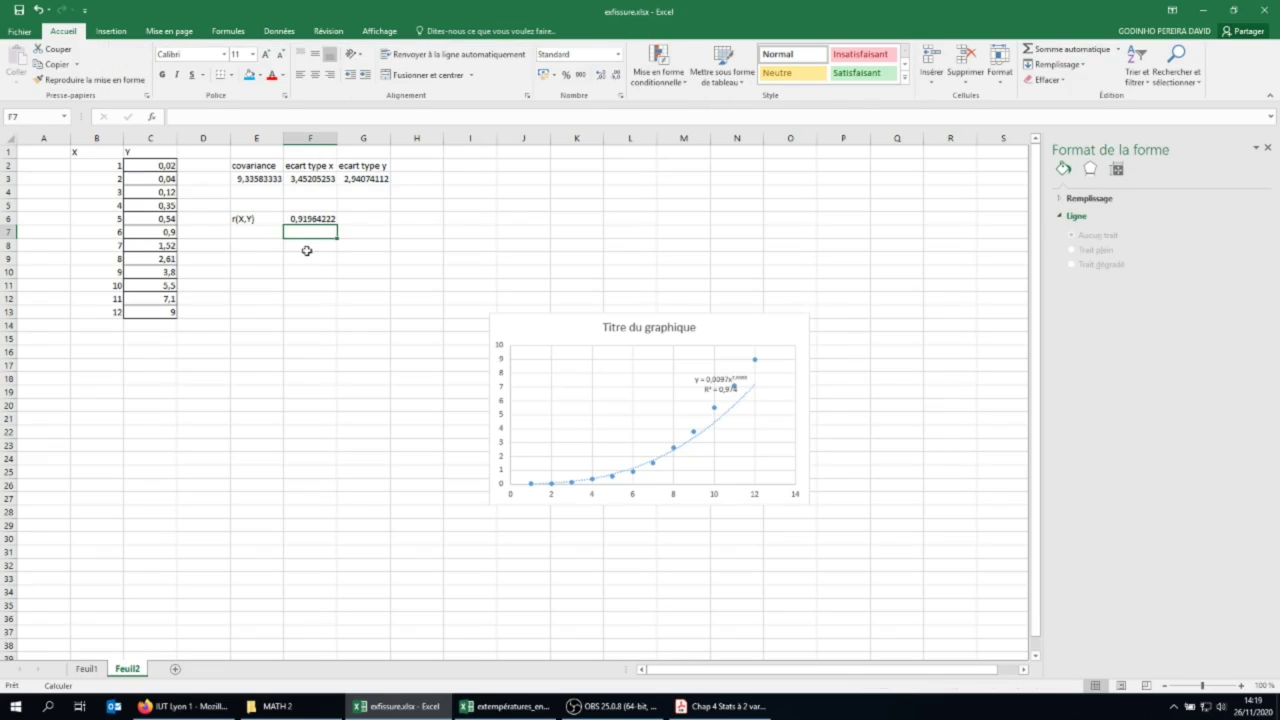
type("=")
left_click(315, 218)
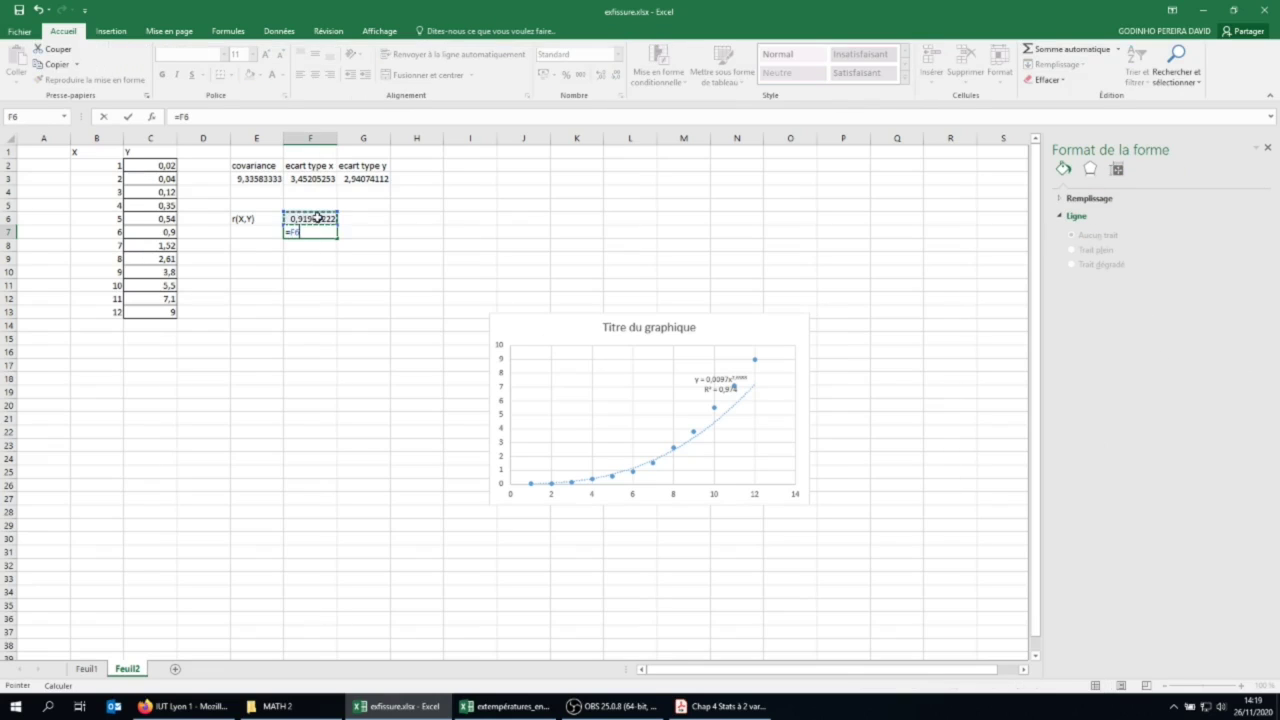
type("^2")
key("Return")
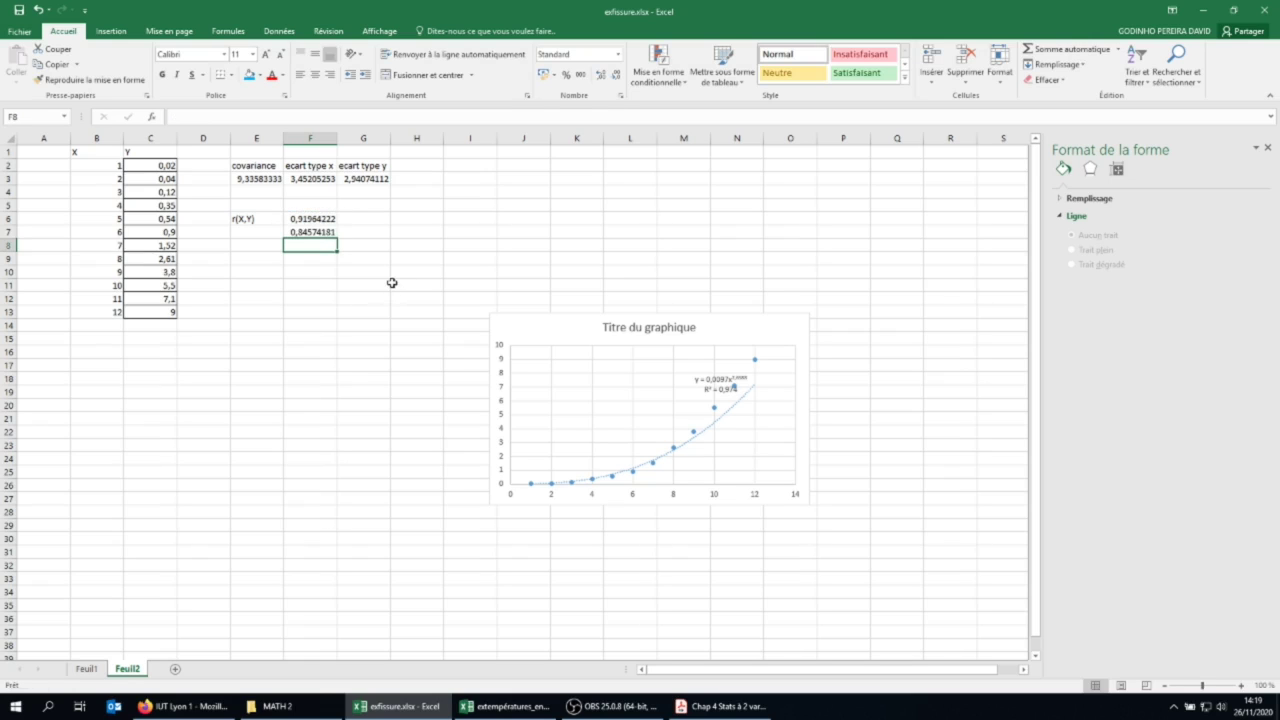
Move the trendline equation and R² label off the curve to beside the chart title
left_click(729, 388)
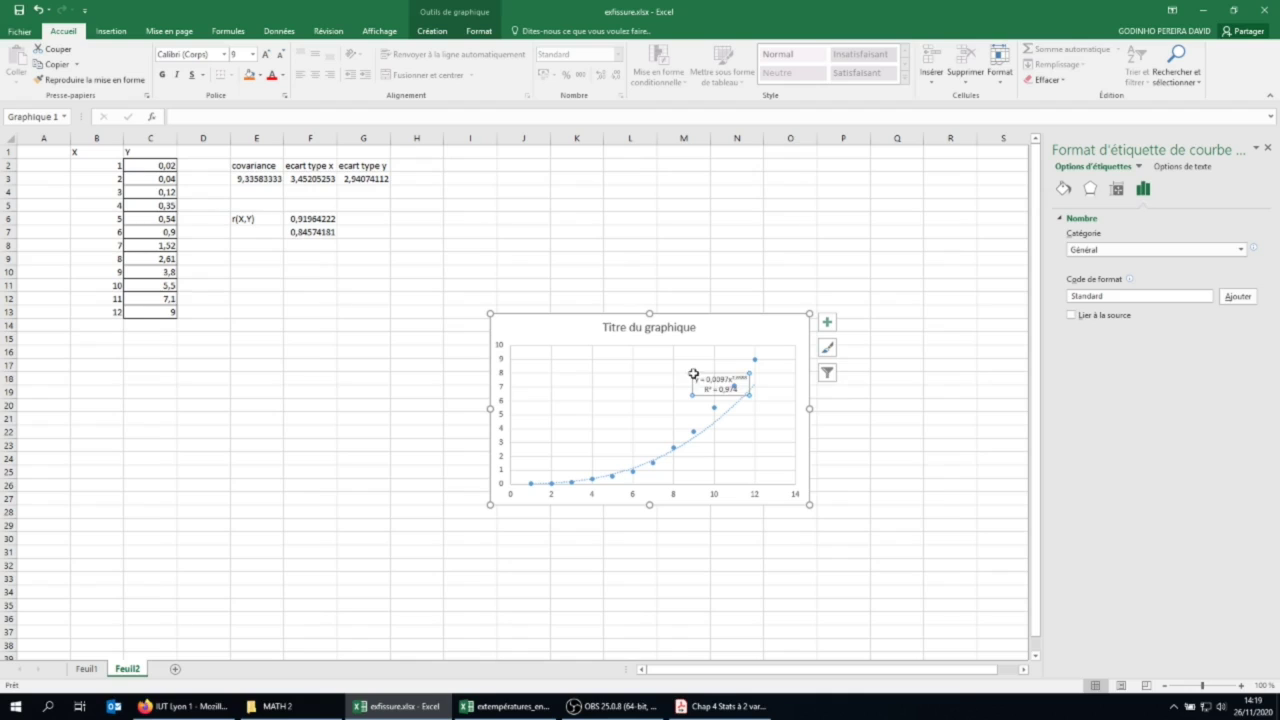
left_click_drag(692, 375, 717, 320)
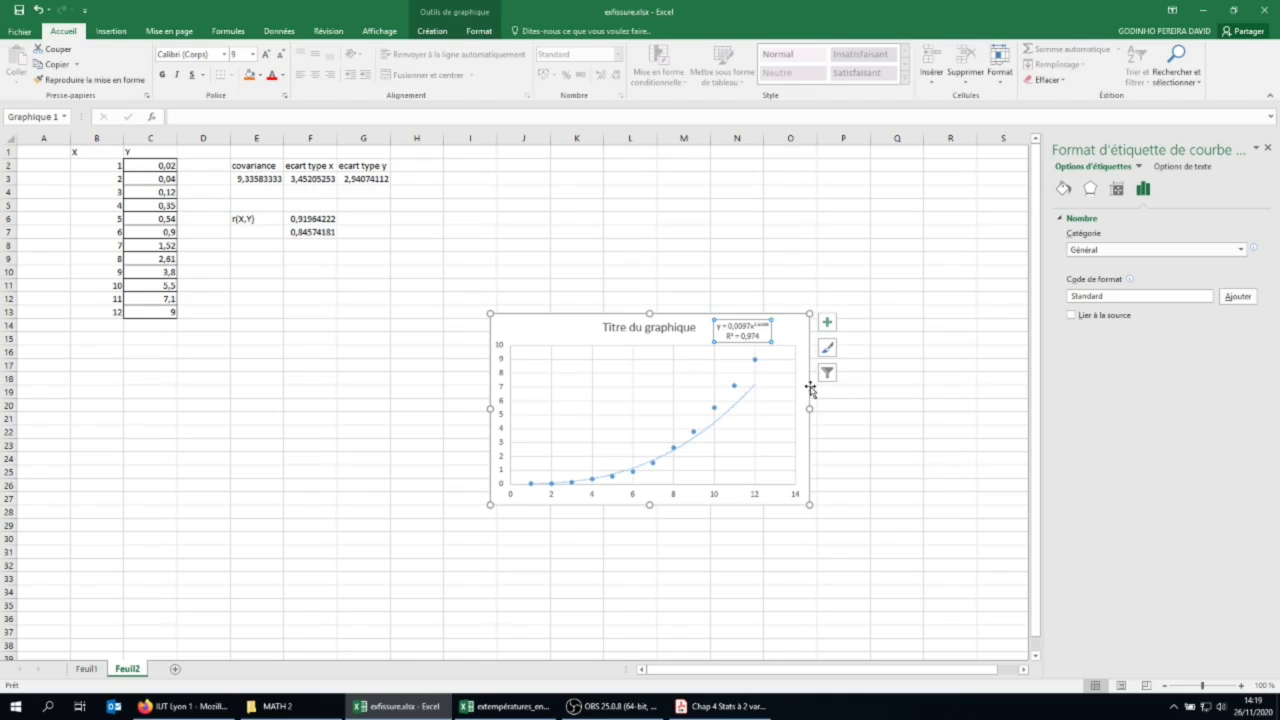
Move the crack-length scatter chart out of Feuil2 onto its own new chart sheet
right_click(540, 326)
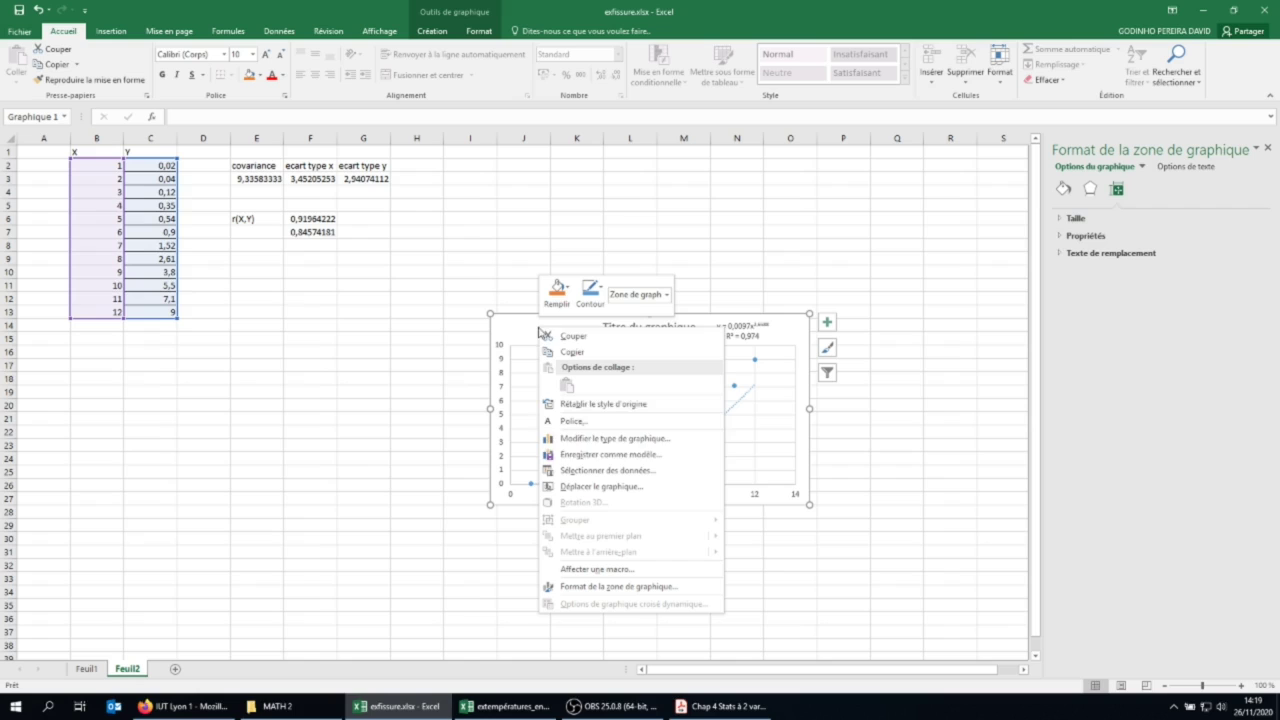
left_click(603, 486)
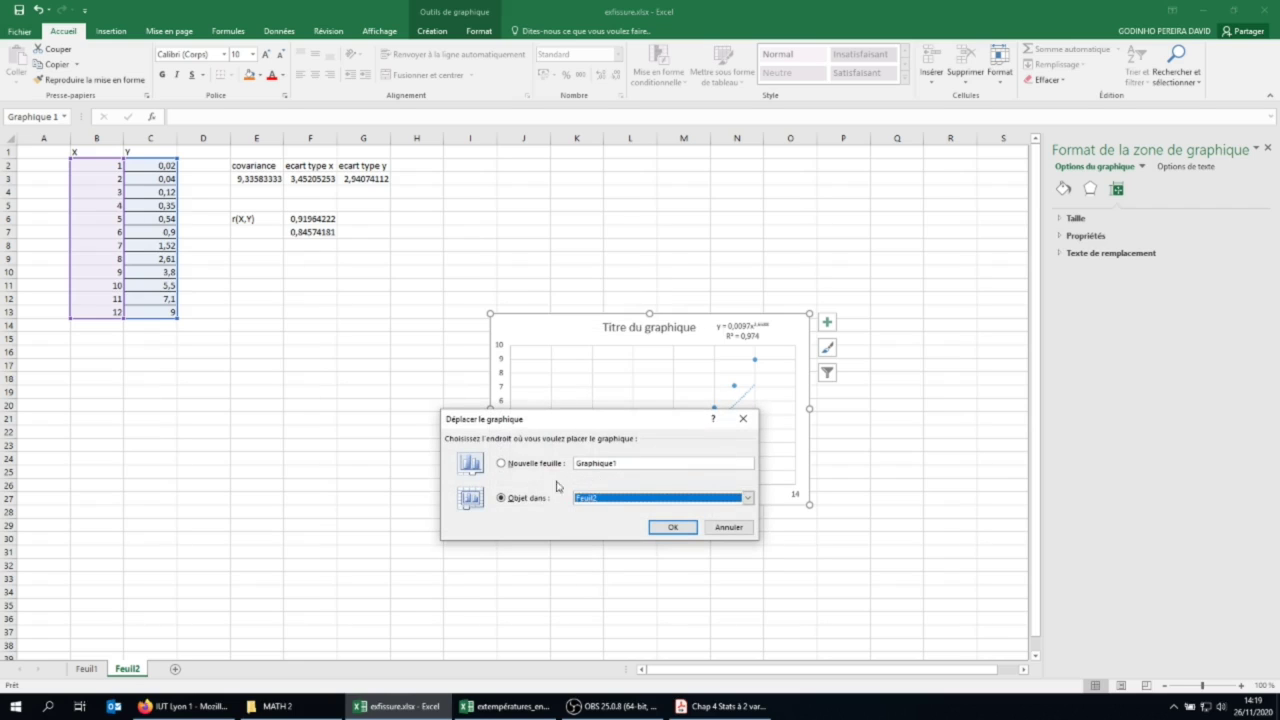
left_click(546, 466)
left_click(673, 527)
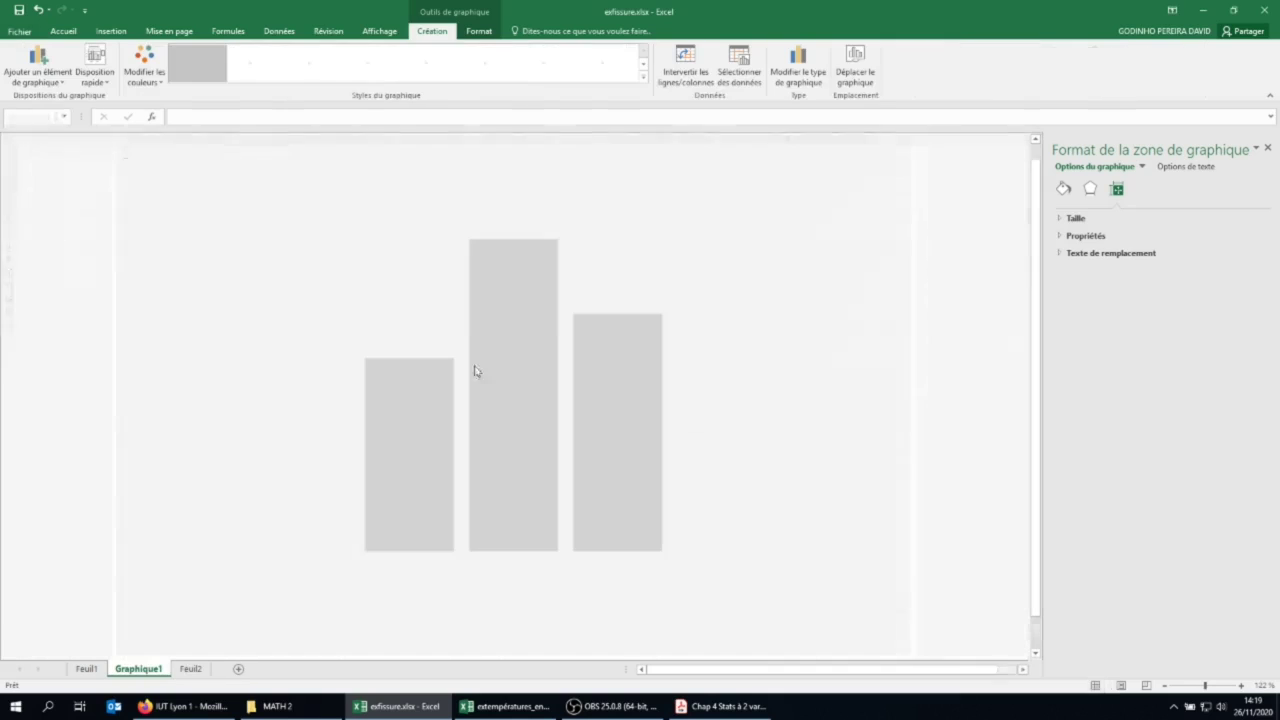
Replace the chart title with "Ajustement avec fonction puissance"
left_click(511, 155)
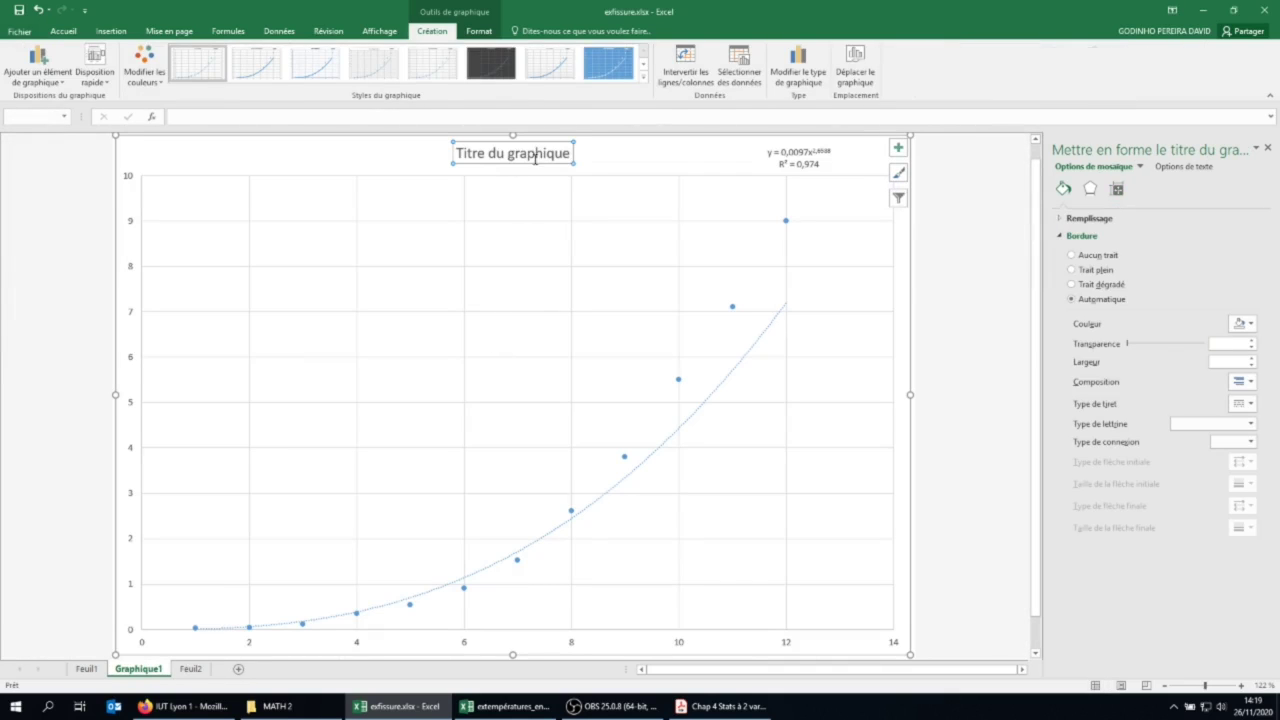
left_click_drag(571, 152, 462, 155)
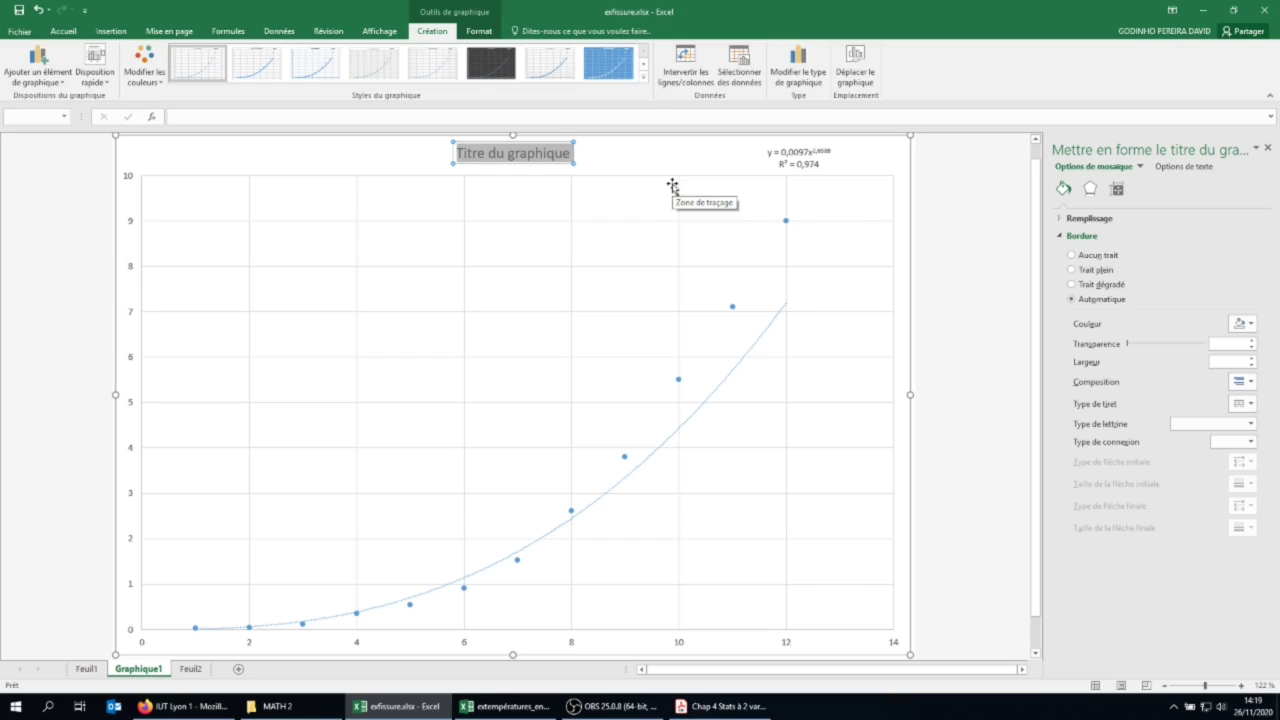
type("A")
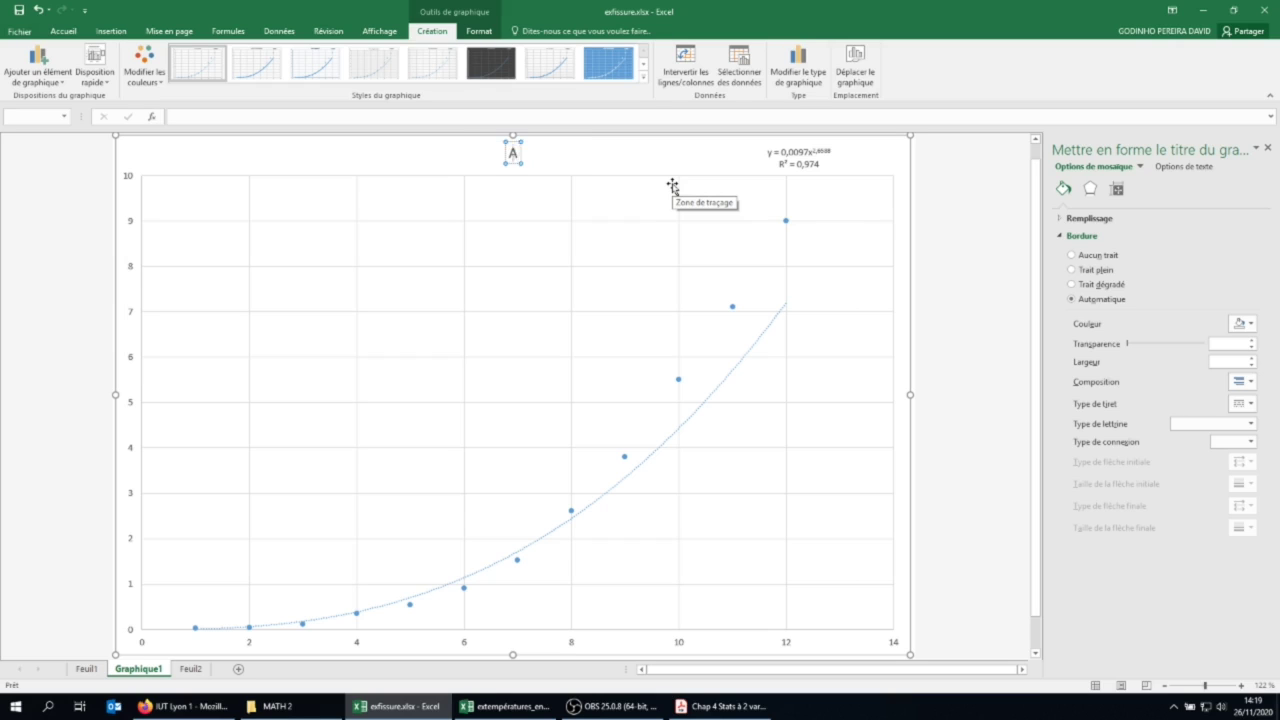
type("justement avec d")
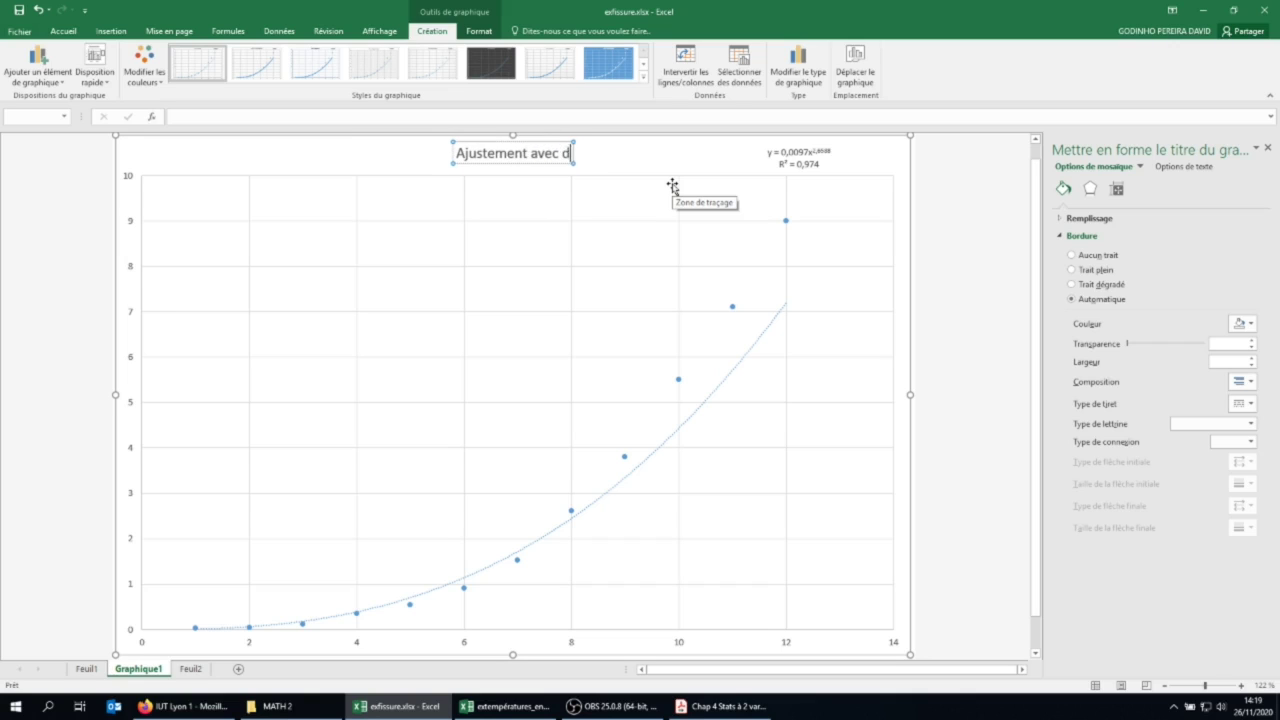
key("BackSpace")
type("fonction puissance")
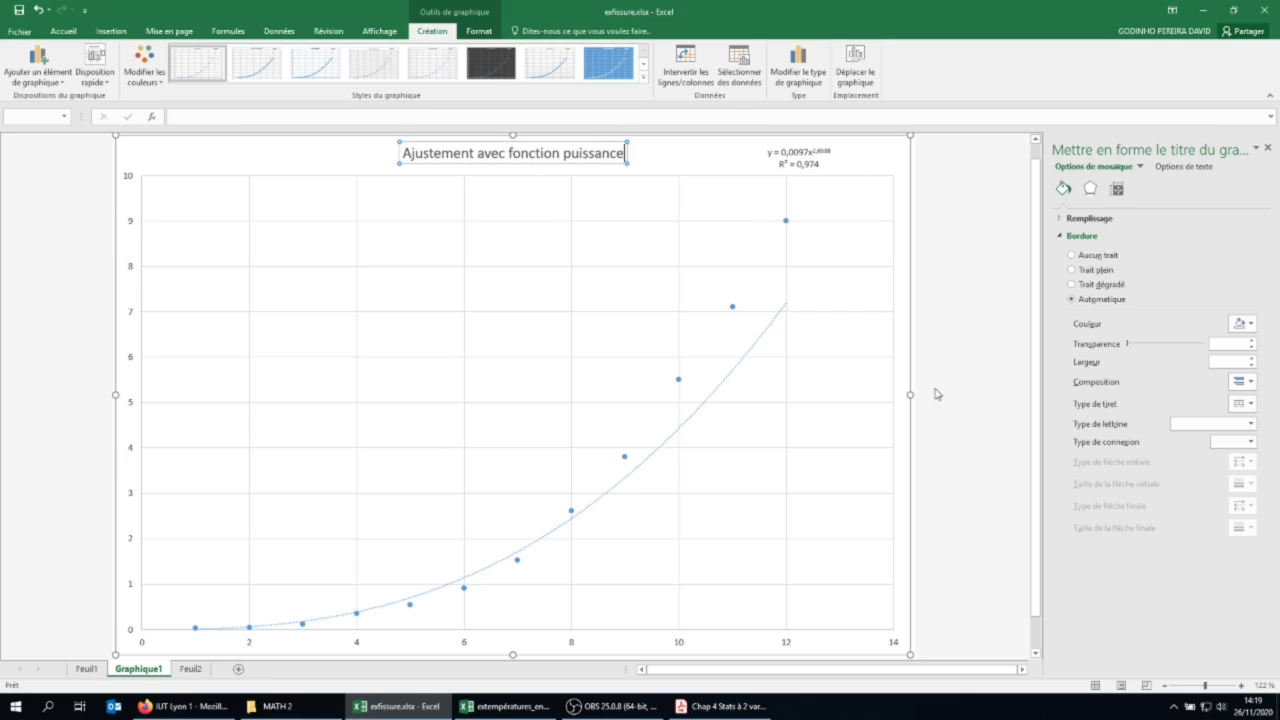
left_click(878, 152)
Add axis titles to the chart and name the horizontal axis "Mois"
left_click(897, 149)
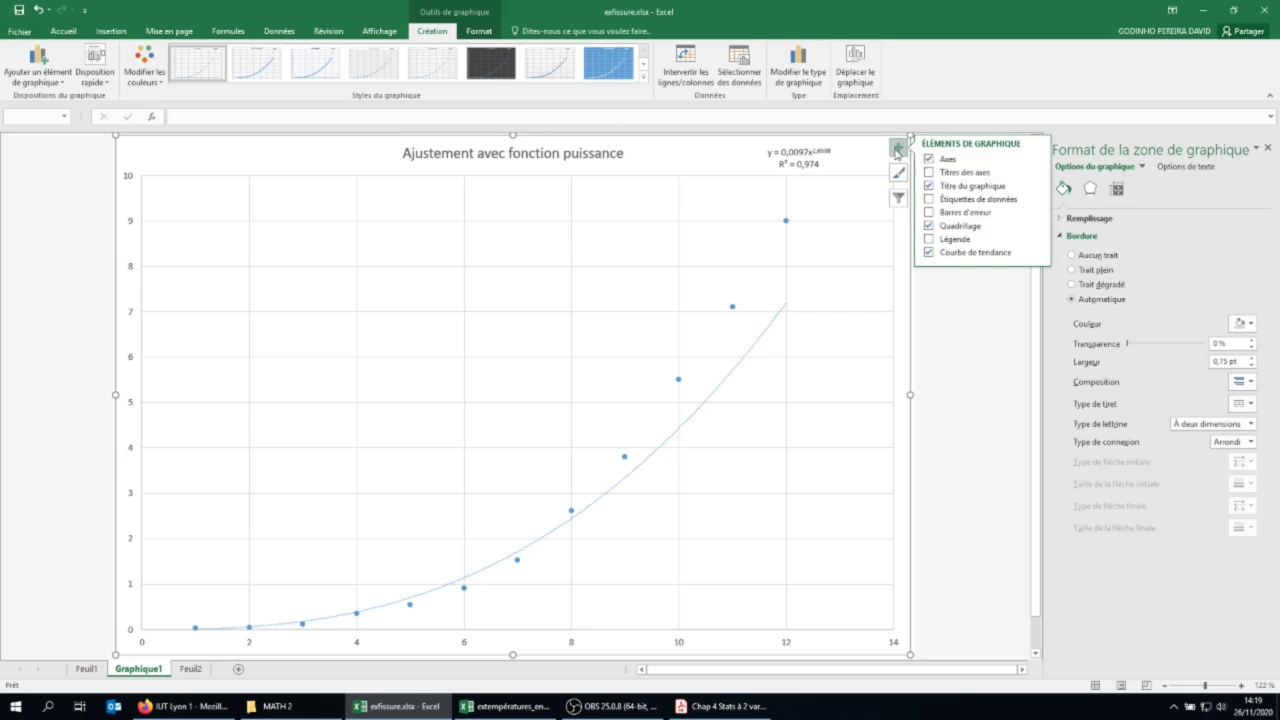
left_click(951, 172)
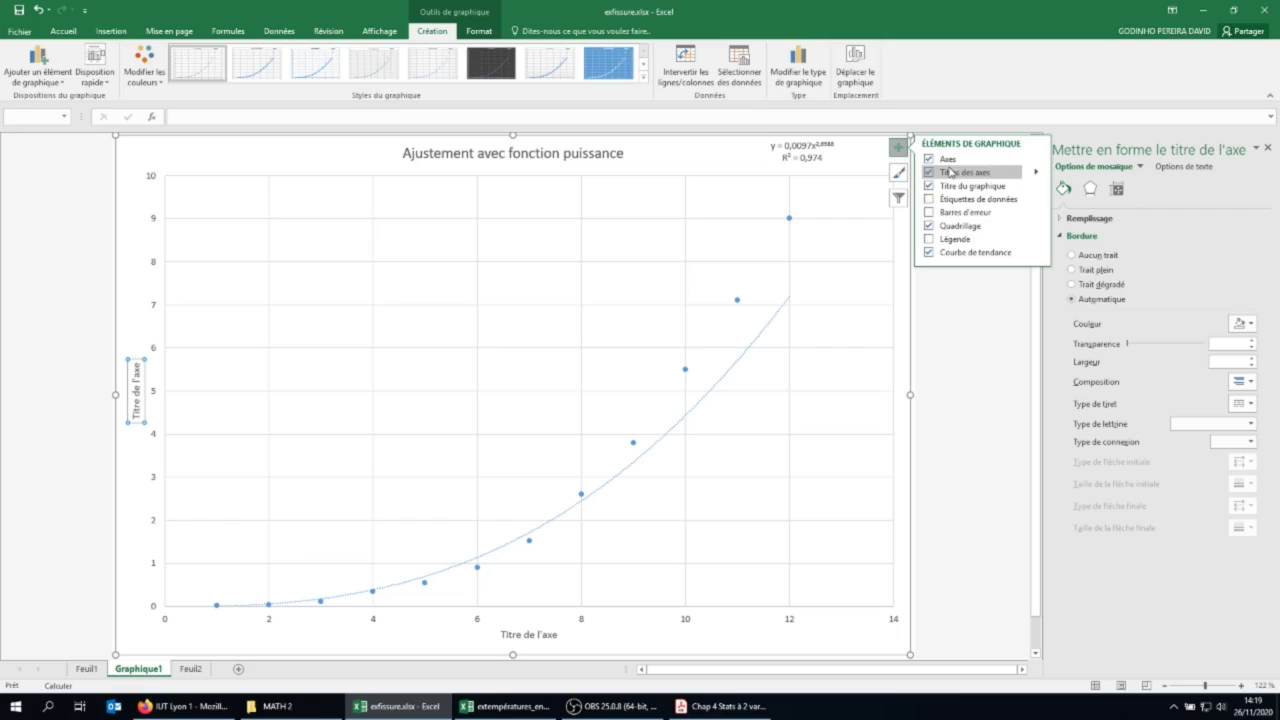
left_click(530, 634)
triple_click(512, 632)
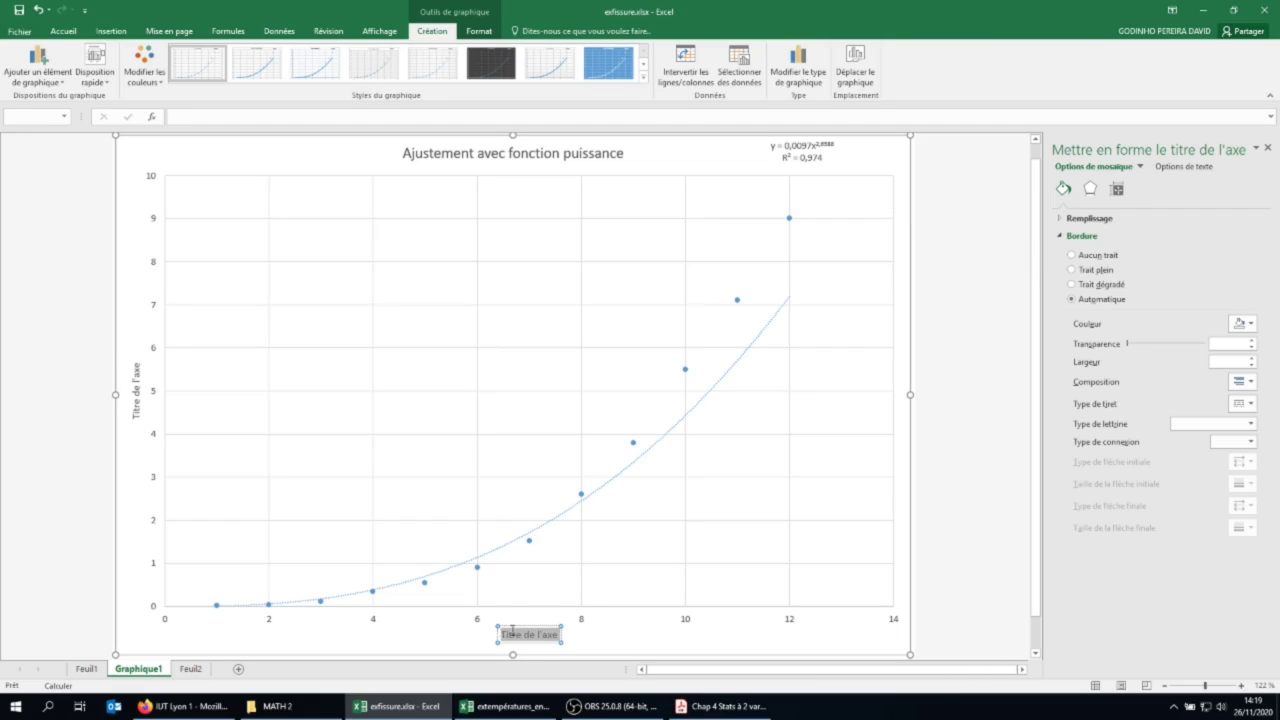
type("Po")
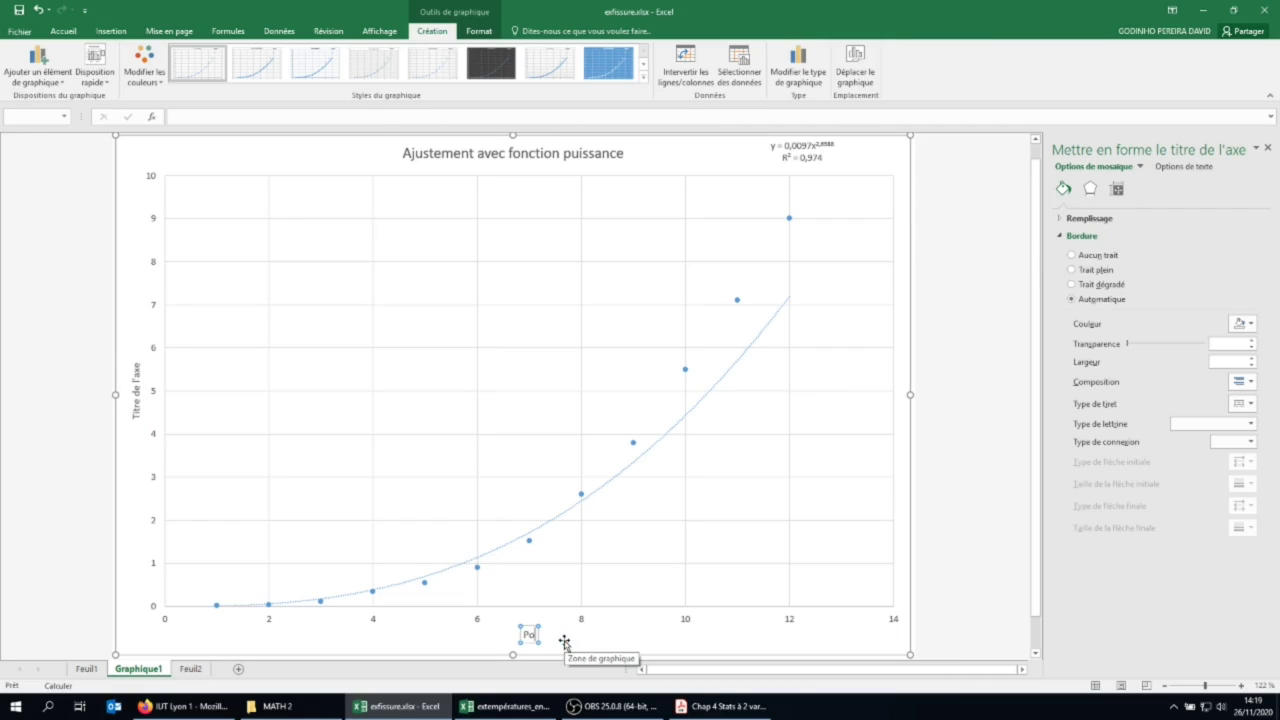
key("BackSpace")
key("BackSpace")
type("Mois")
Name the chart's vertical axis "Longueur de la fissure"
left_click(137, 368)
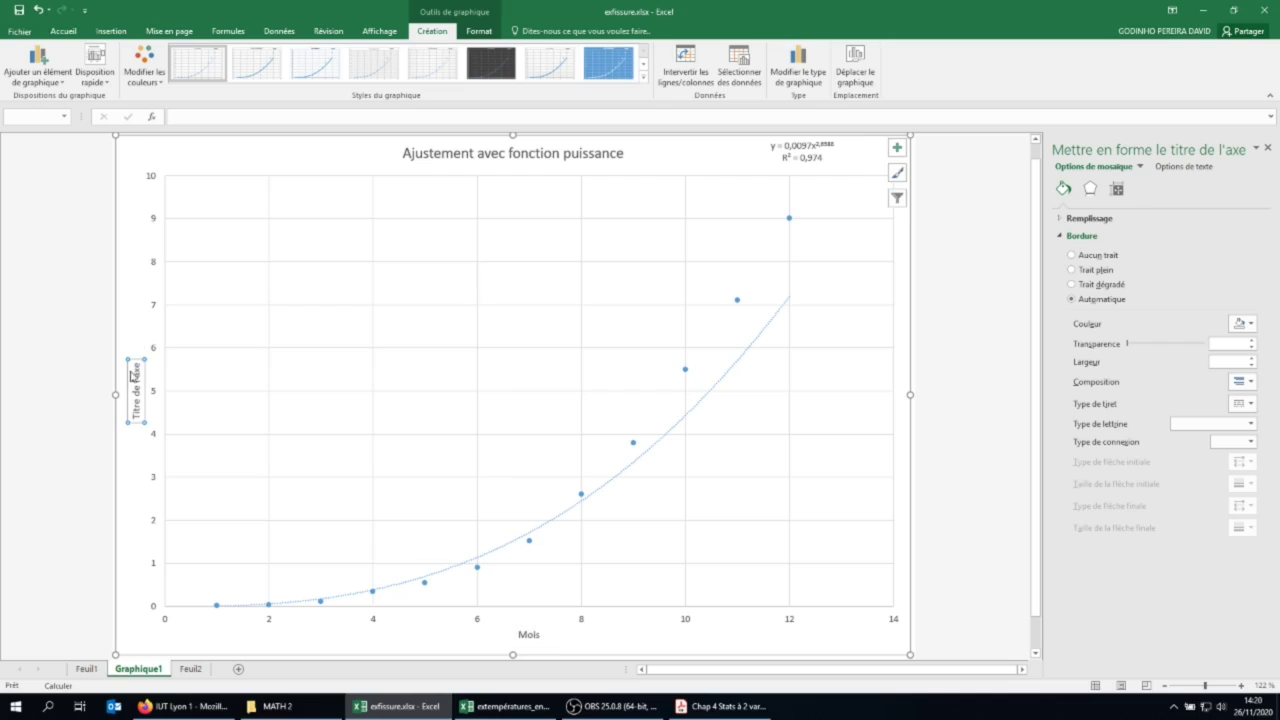
left_click(137, 368)
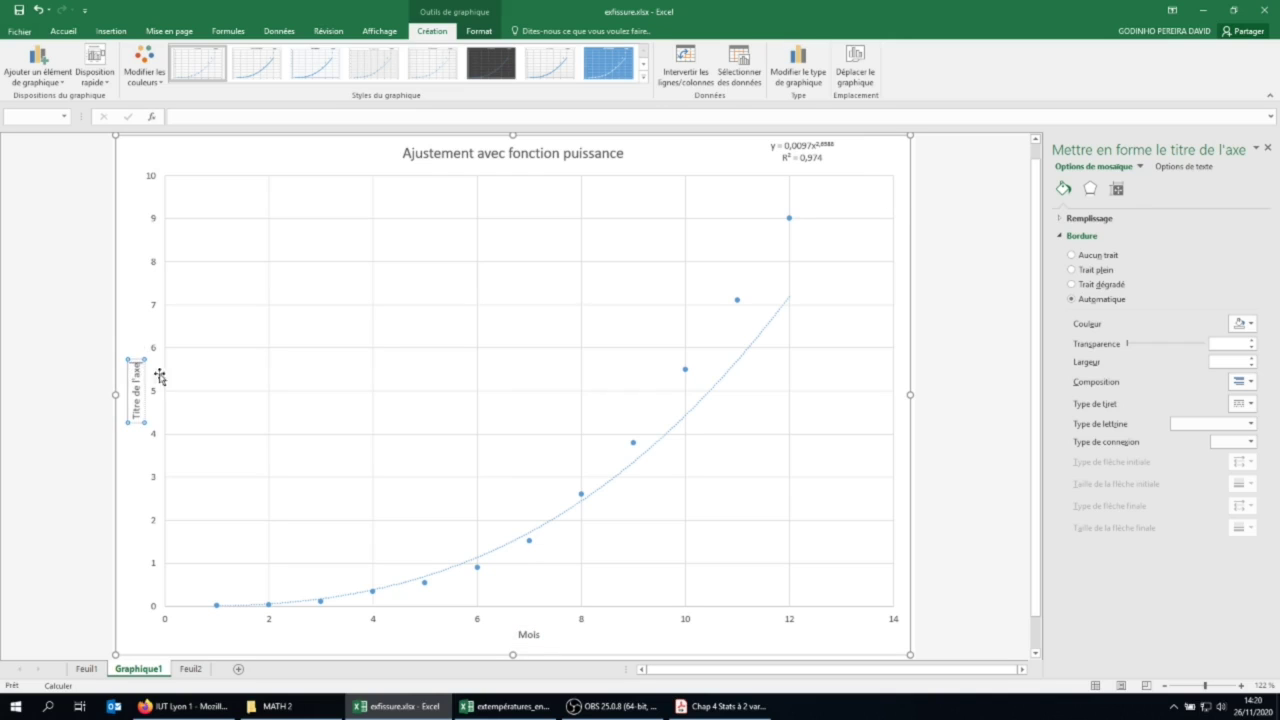
key("ctrl+a")
type("Long")
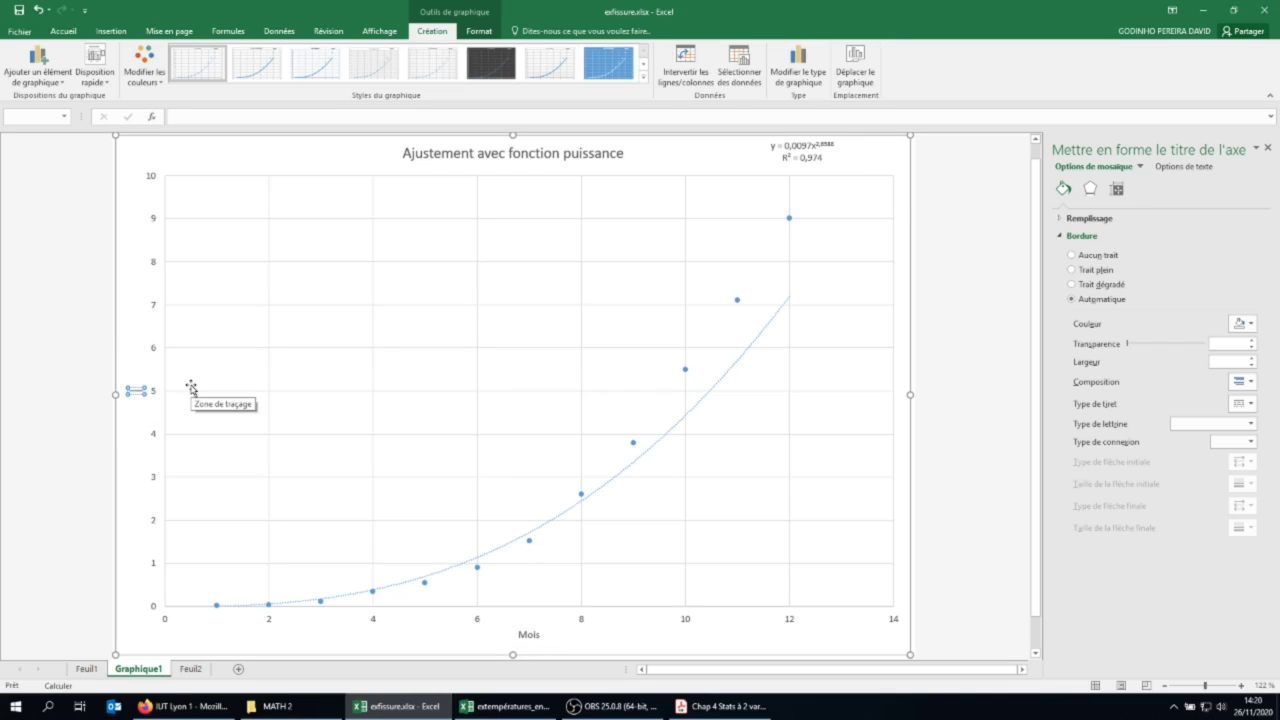
key("BackSpace")
key("BackSpace")
type("ngueur de la fissure")
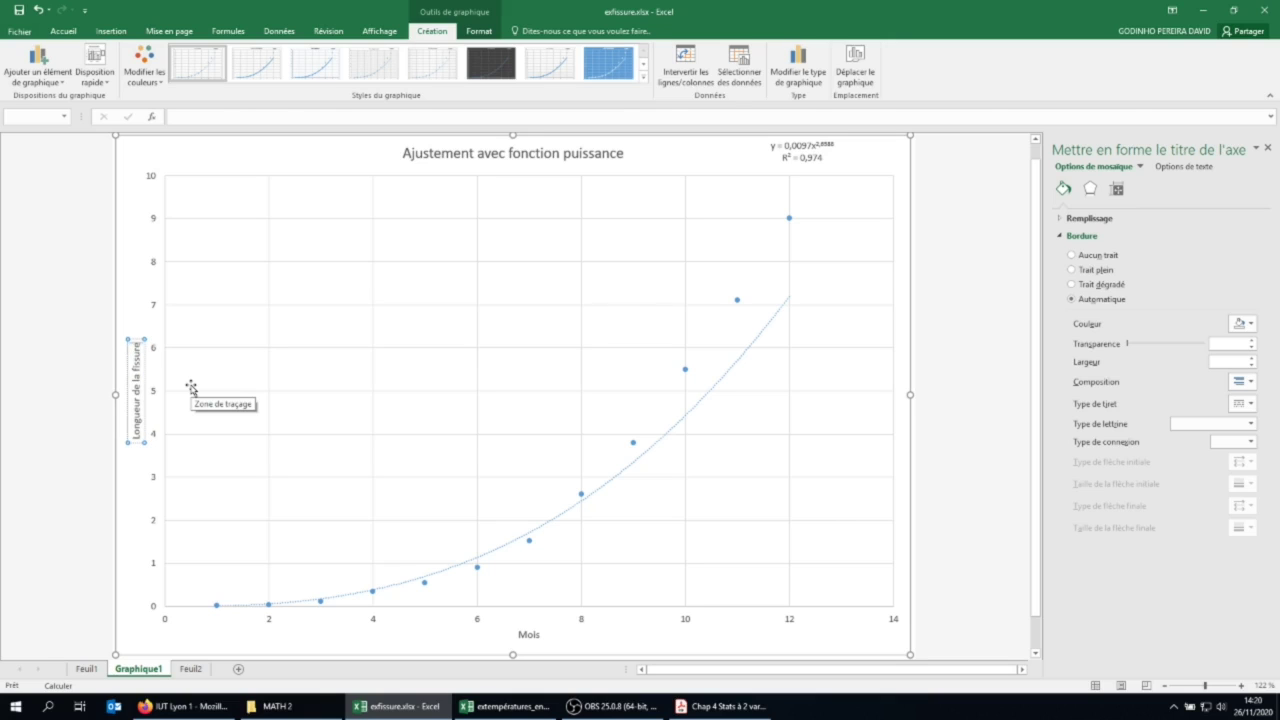
left_click(46, 313)
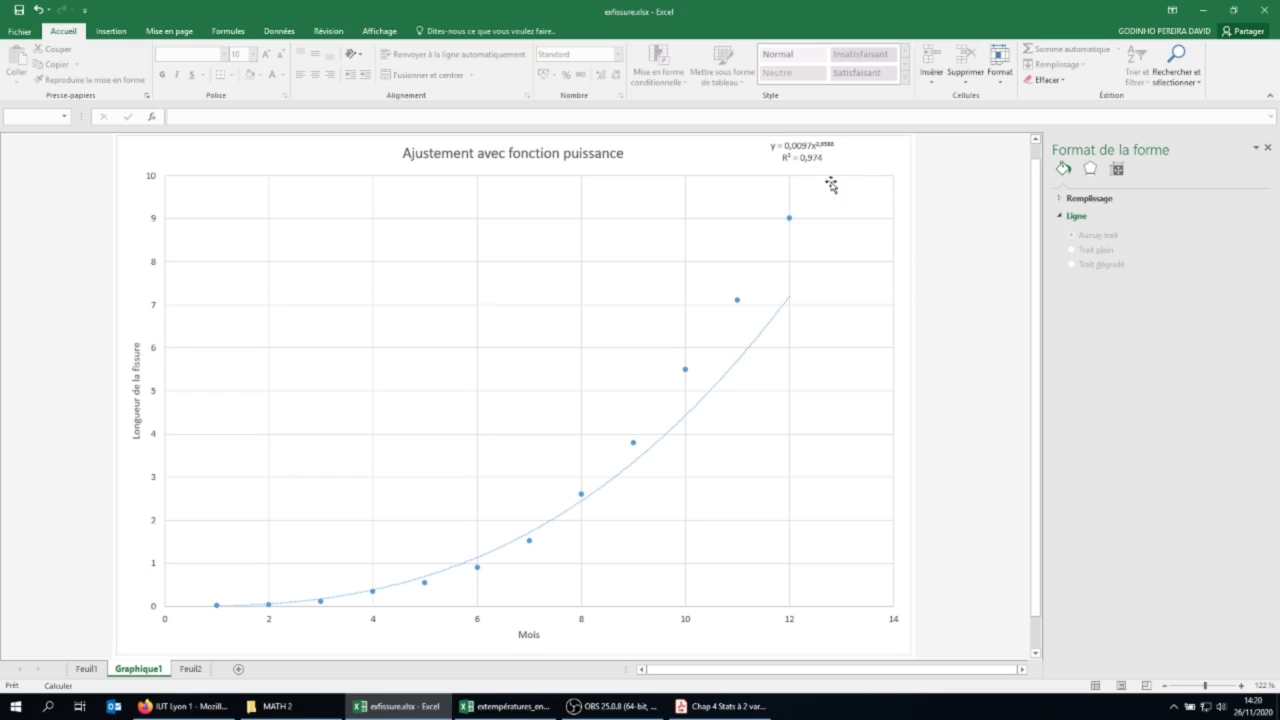
Extend the power trendline's forward forecast, trying 5 periods first and setting it to 7 periods
left_click(762, 336)
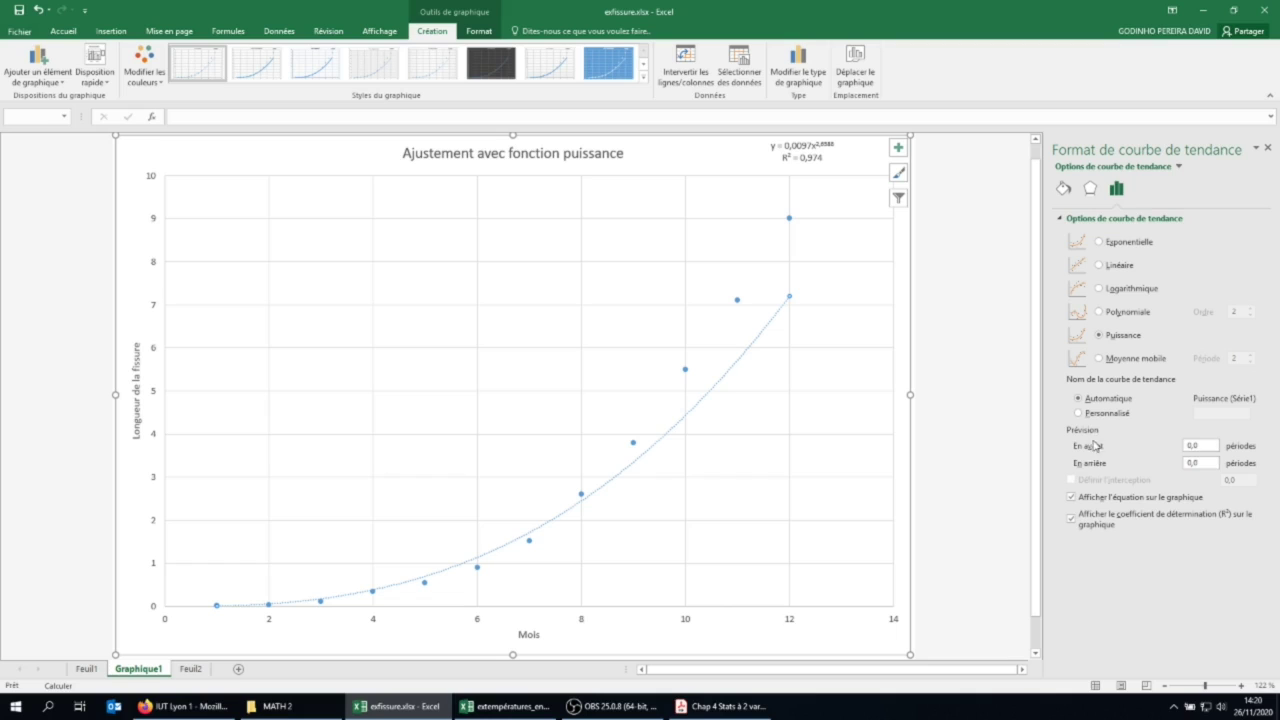
left_click(1200, 445)
type("5")
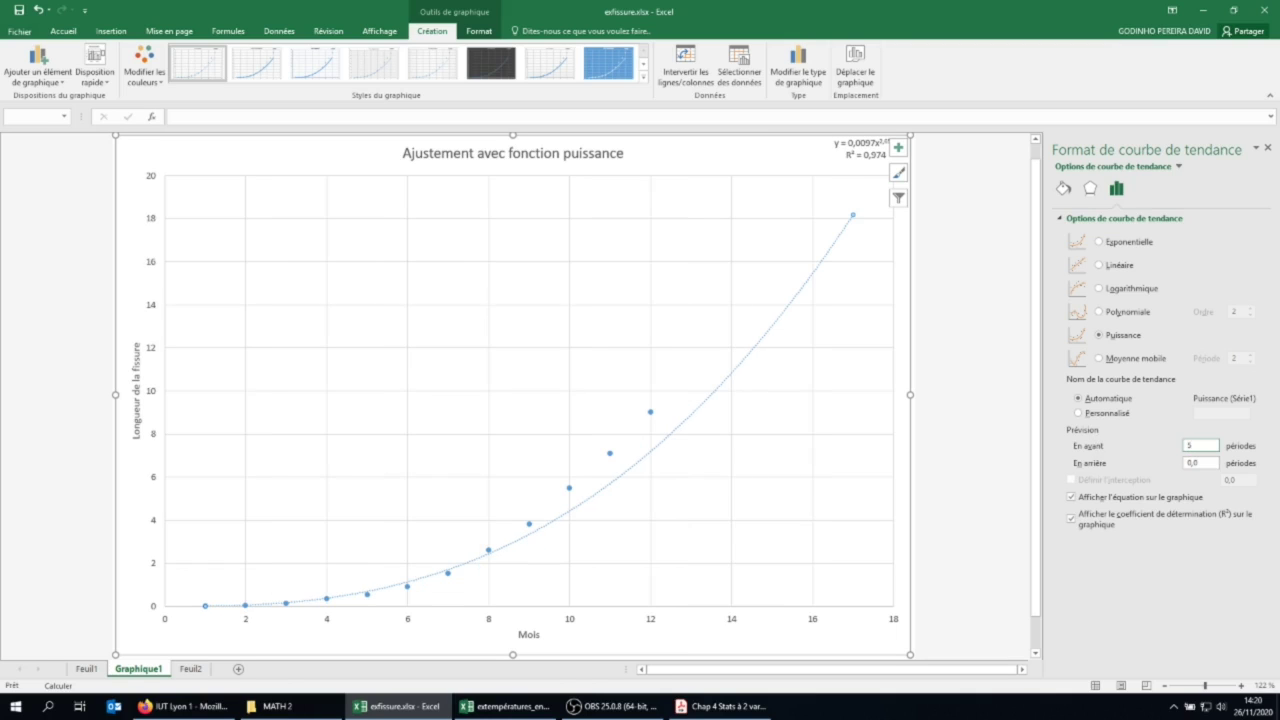
left_click_drag(1212, 444, 1155, 446)
type("7")
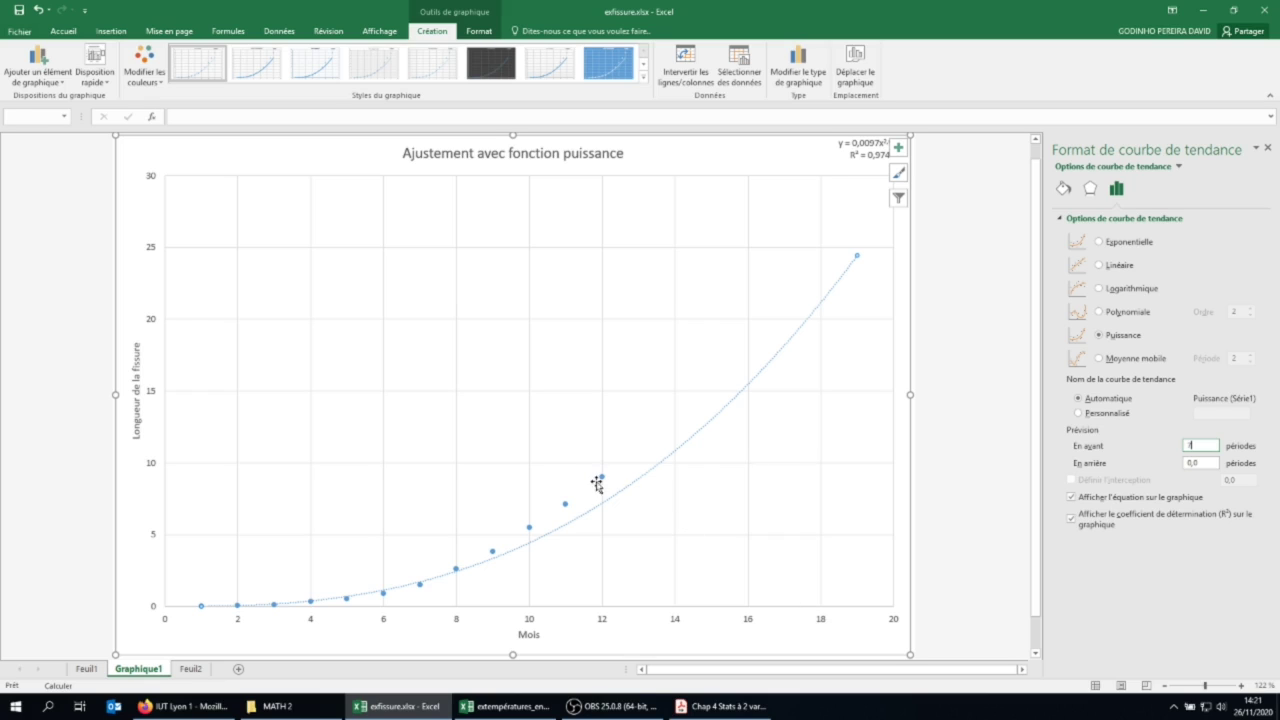
Switch the trendline type to Linéaire for comparison and return it to Puissance
mouse_move(604, 484)
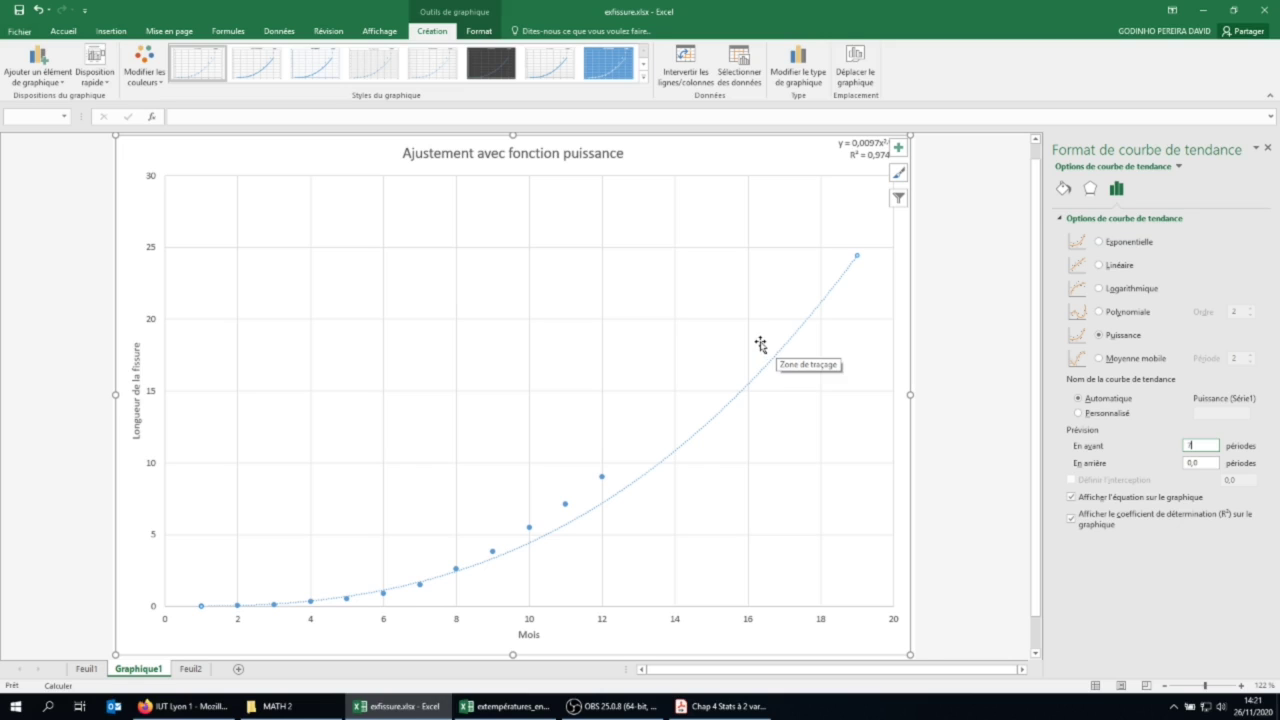
left_click(1099, 266)
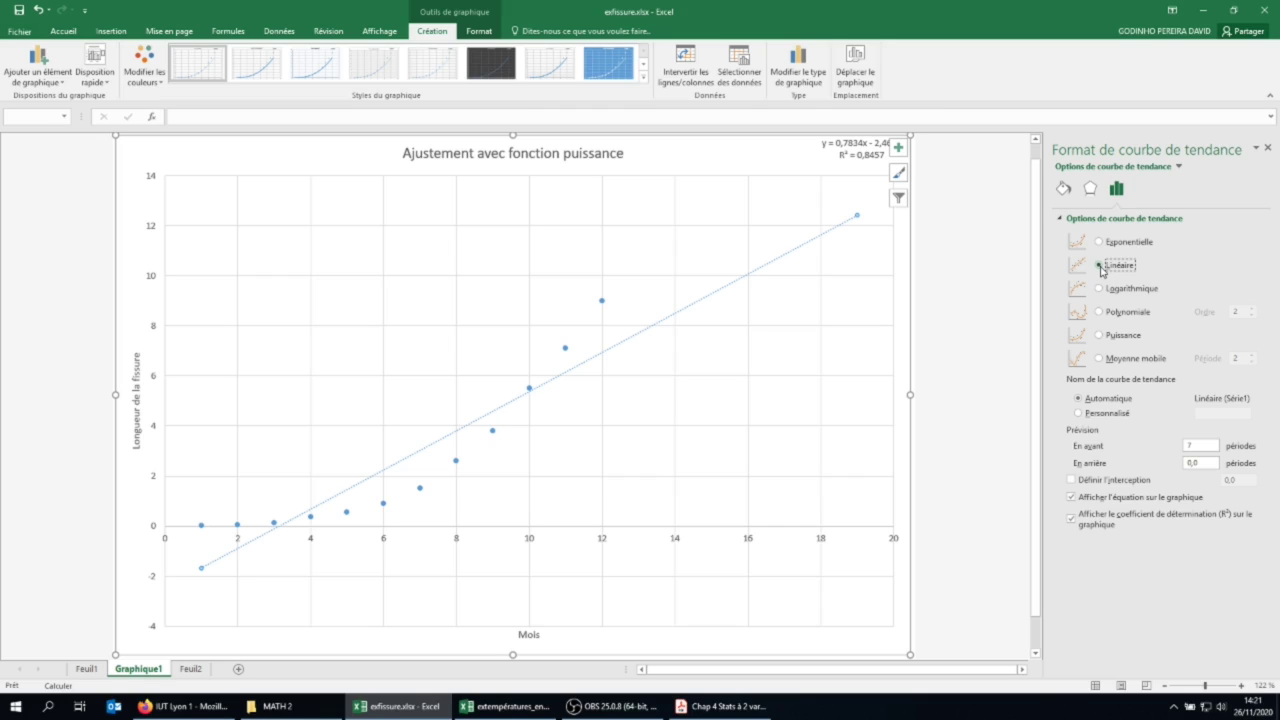
left_click(1100, 336)
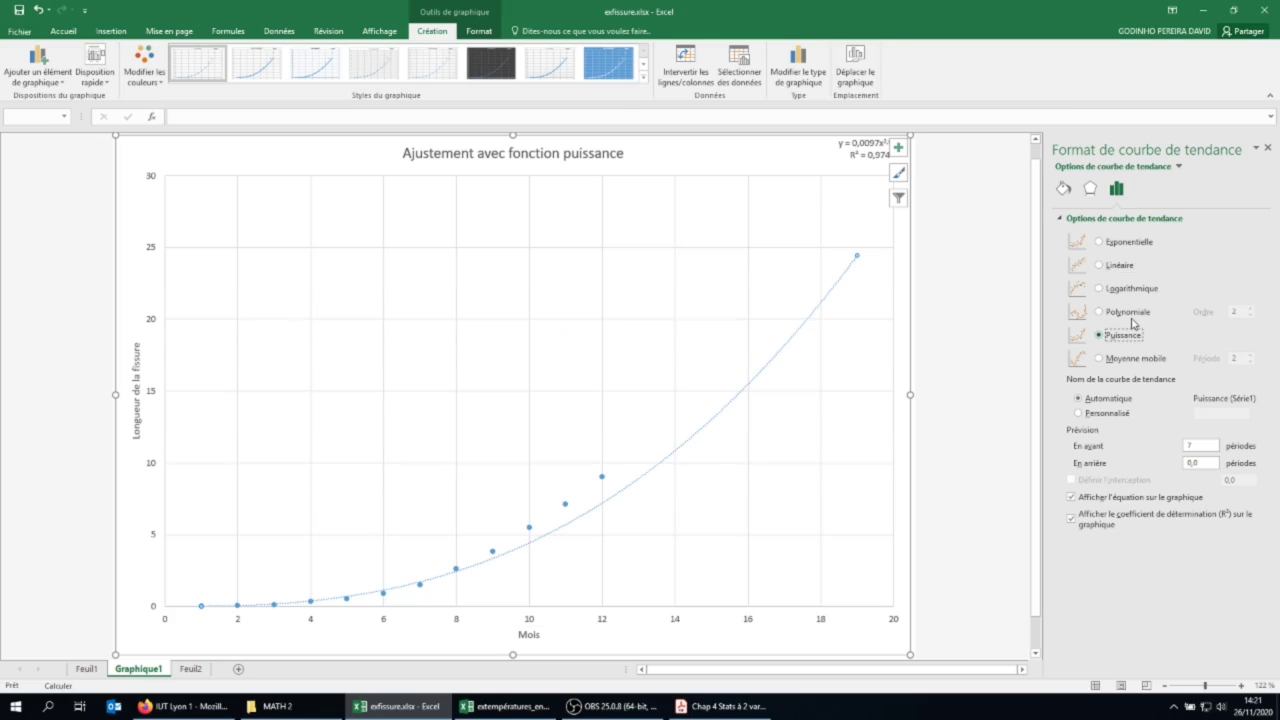